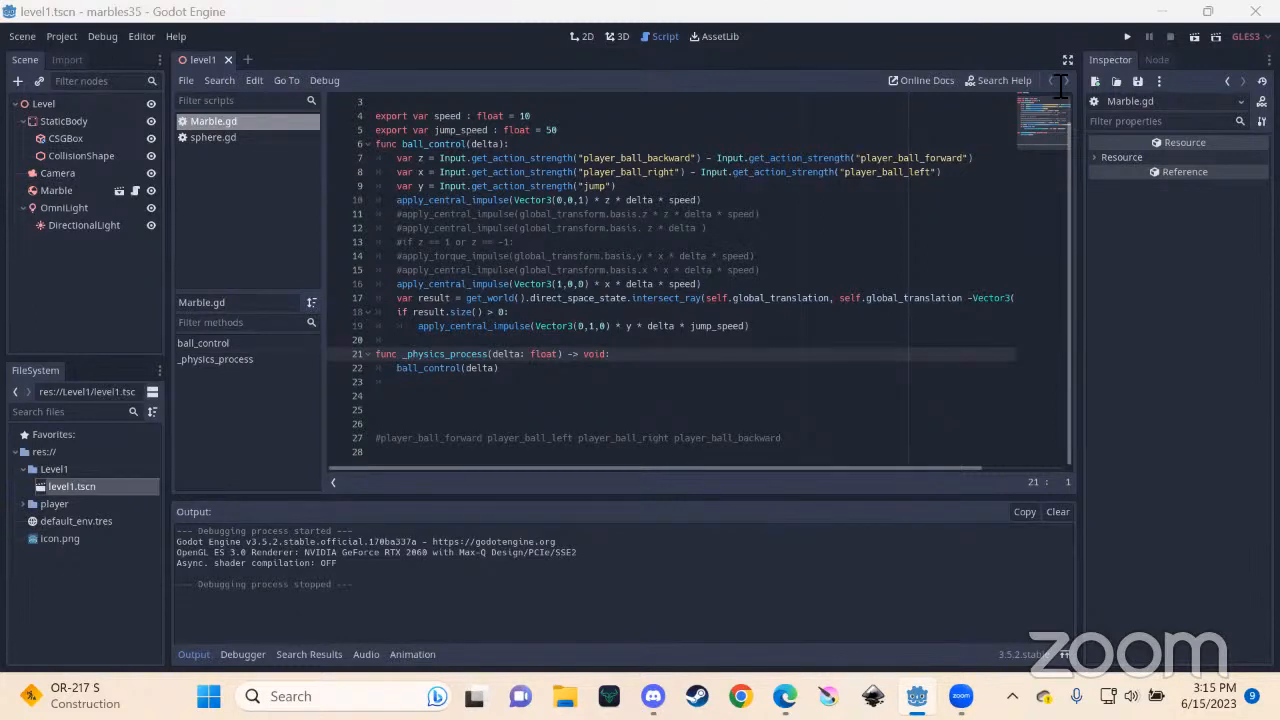
- Show the level in the 3D workspace, viewed from in front of the platform with the marble in sight
left_click(611, 30)
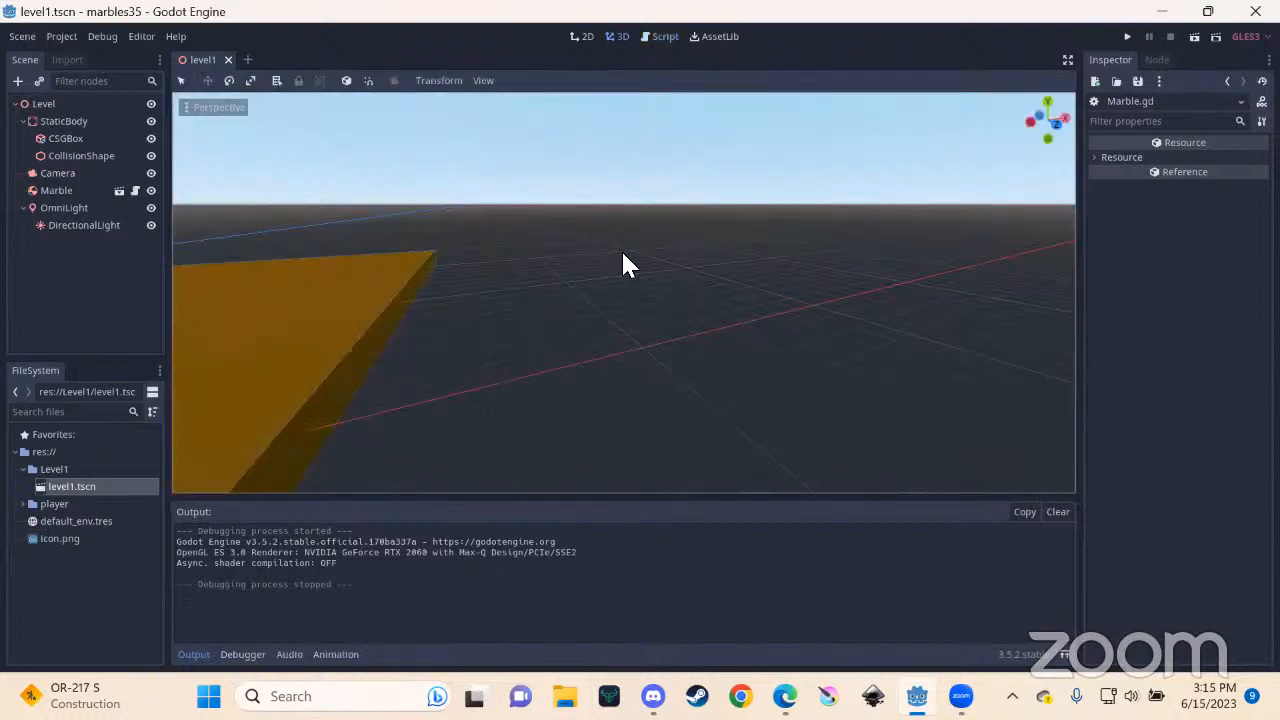
mouse_move(622, 253)
right_mouse_down()
mouse_move(490, 325)
mouse_move(450, 240)
mouse_move(435, 240)
mouse_move(460, 250)
mouse_move(440, 250)
mouse_move(480, 205)
mouse_move(370, 100)
mouse_move(420, 250)
mouse_move(510, 350)
mouse_move(430, 240)
mouse_move(330, 345)
mouse_move(290, 340)
mouse_move(260, 270)
mouse_move(200, 258)
mouse_move(180, 340)
mouse_move(155, 325)
mouse_move(125, 338)
mouse_move(245, 255)
mouse_move(275, 400)
mouse_move(272, 372)
mouse_move(330, 360)
mouse_move(342, 414)
mouse_move(629, 253)
right_mouse_up()
key("w")
key("a")
key("d")
key("d")
key("w")
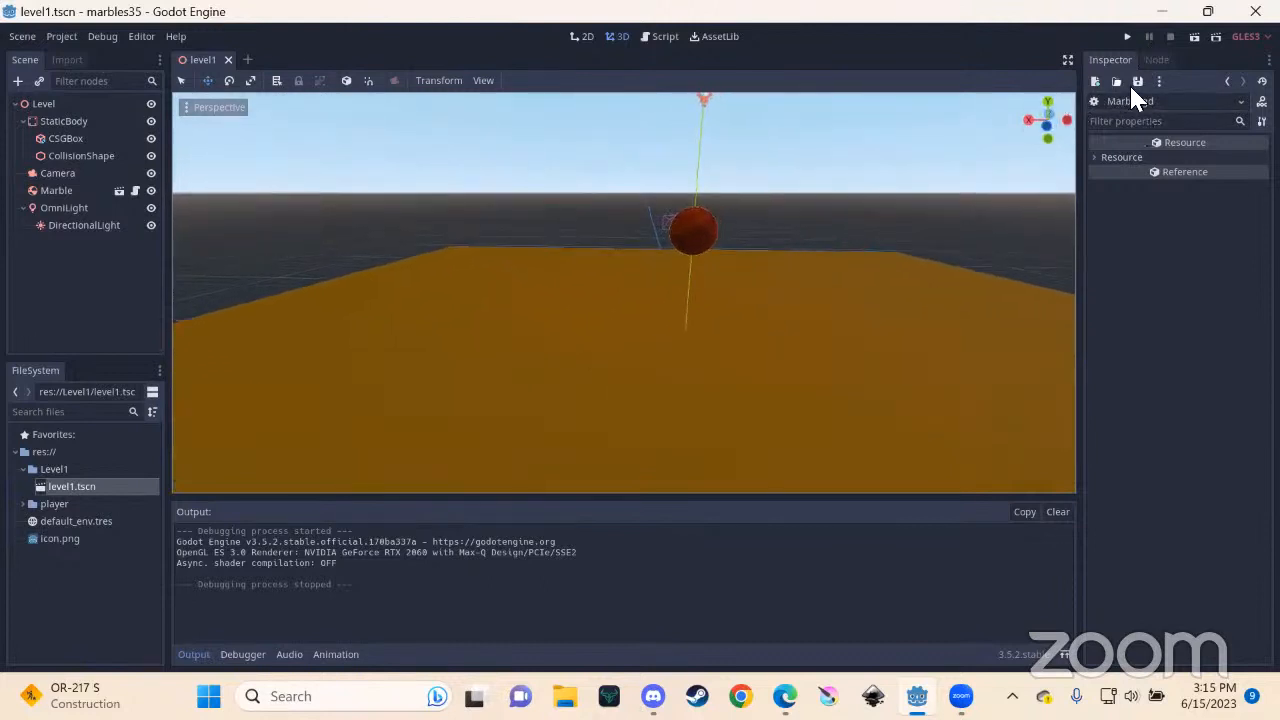
- Run the level1 scene and test the marble by rolling it left and right with jumps in between
left_click(1196, 36)
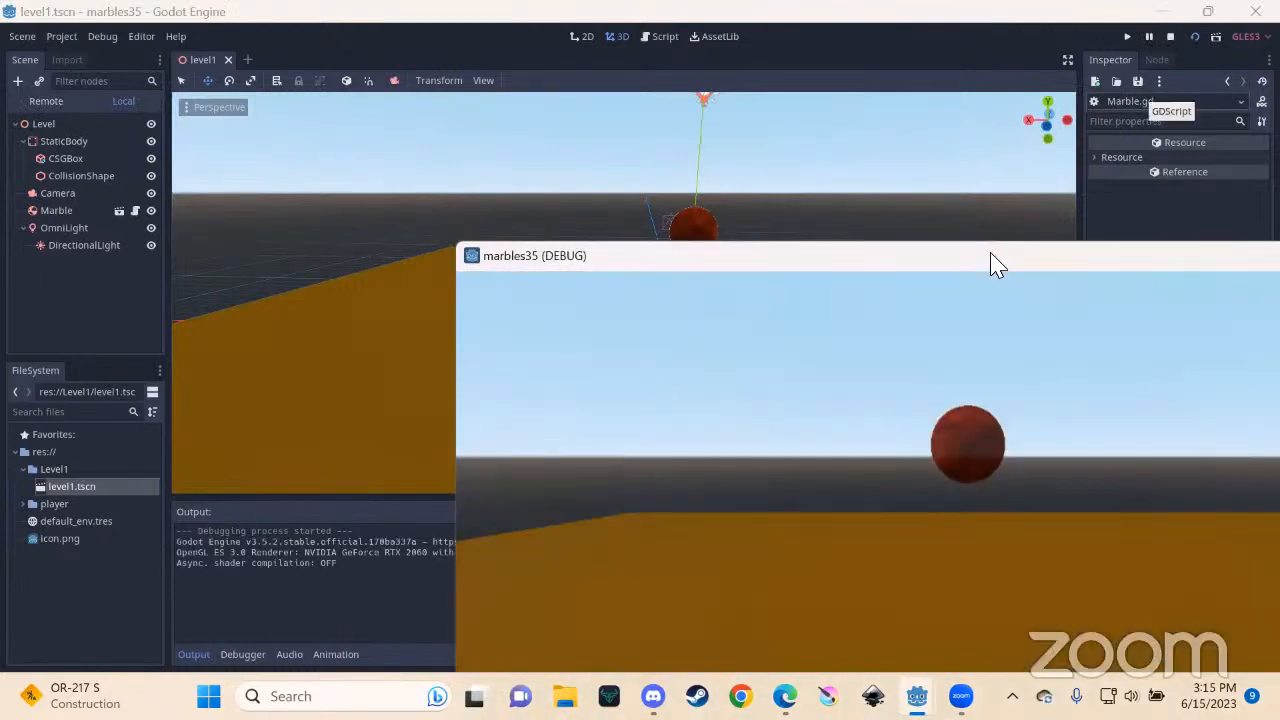
left_click_drag(997, 263, 686, 43)
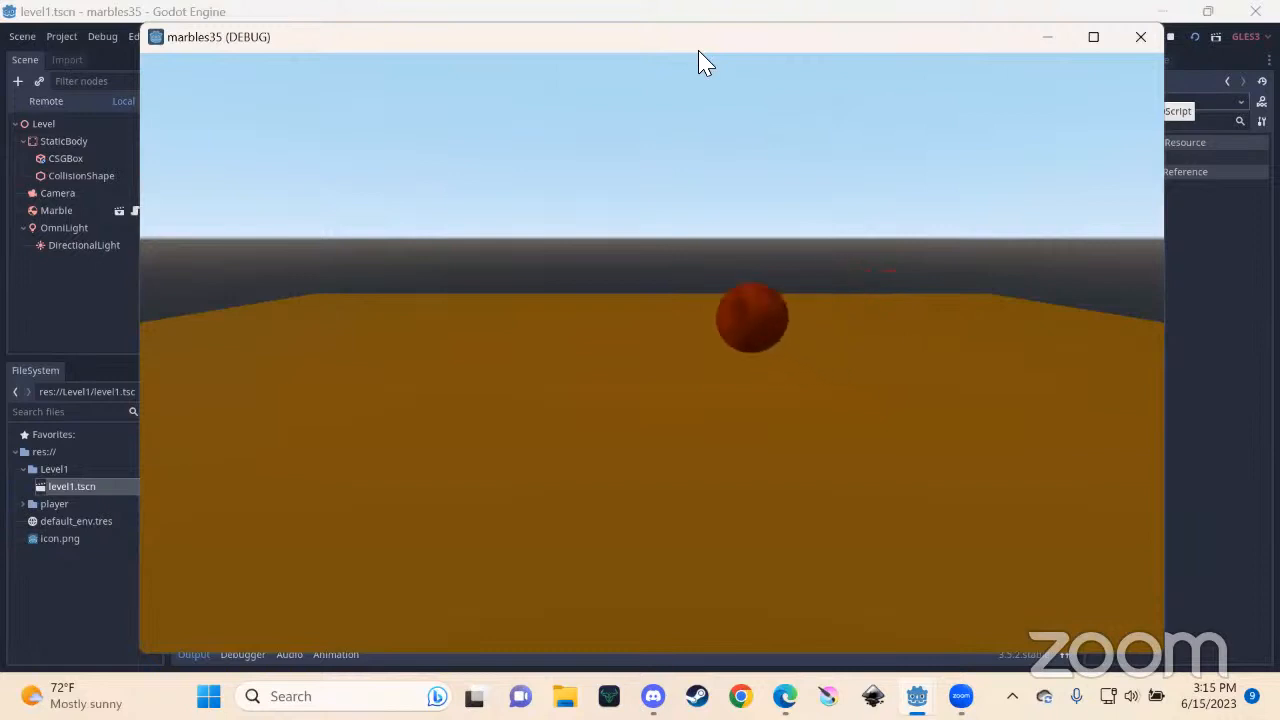
key("Right")
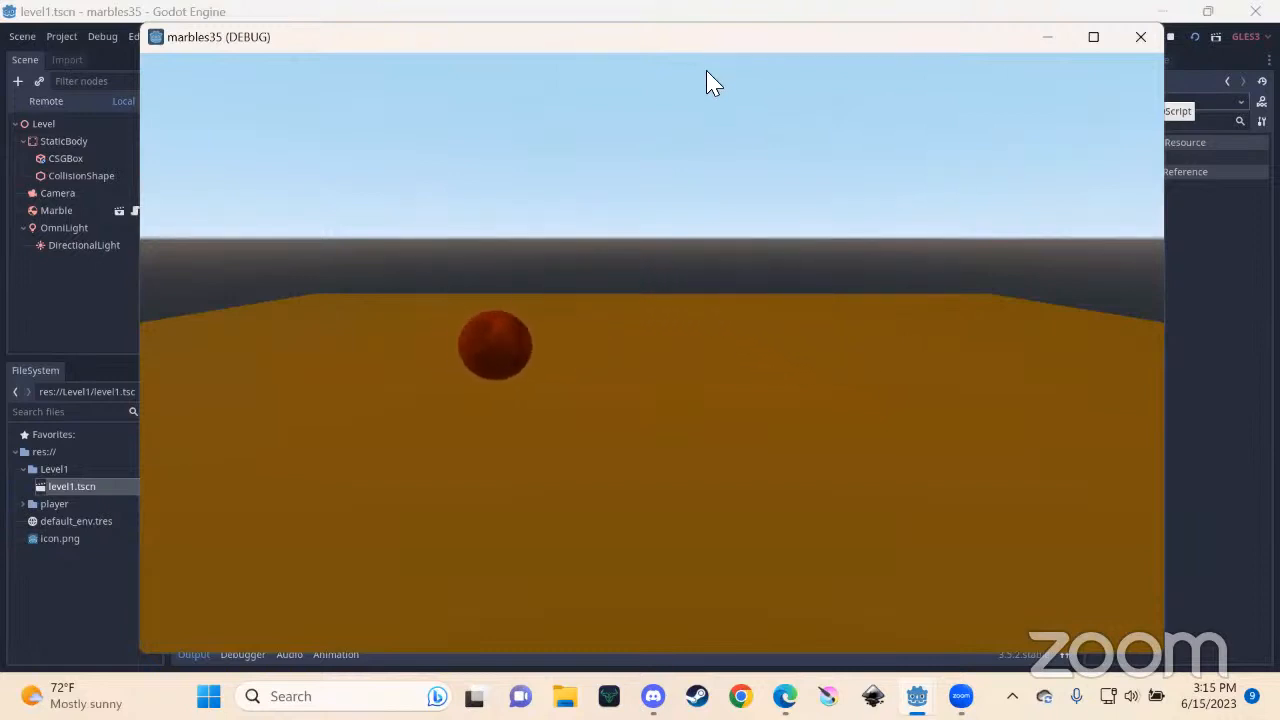
key("space")
key("Left")
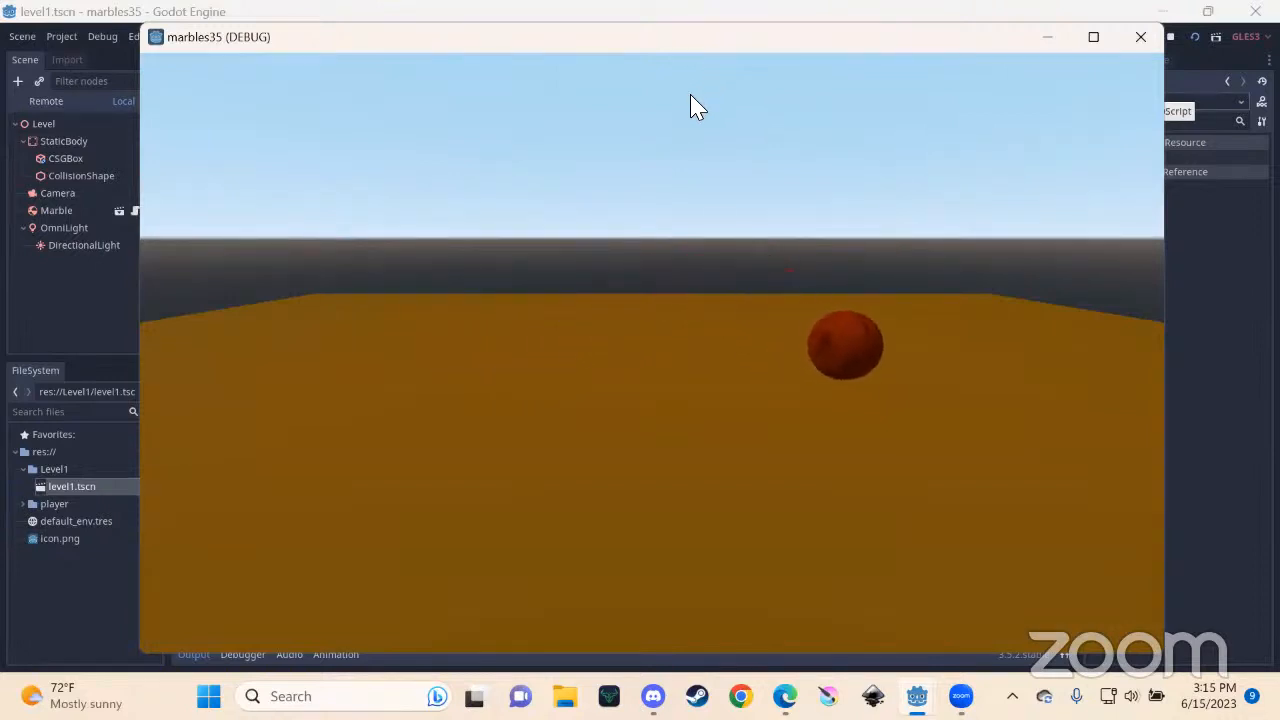
key("space")
key("Right")
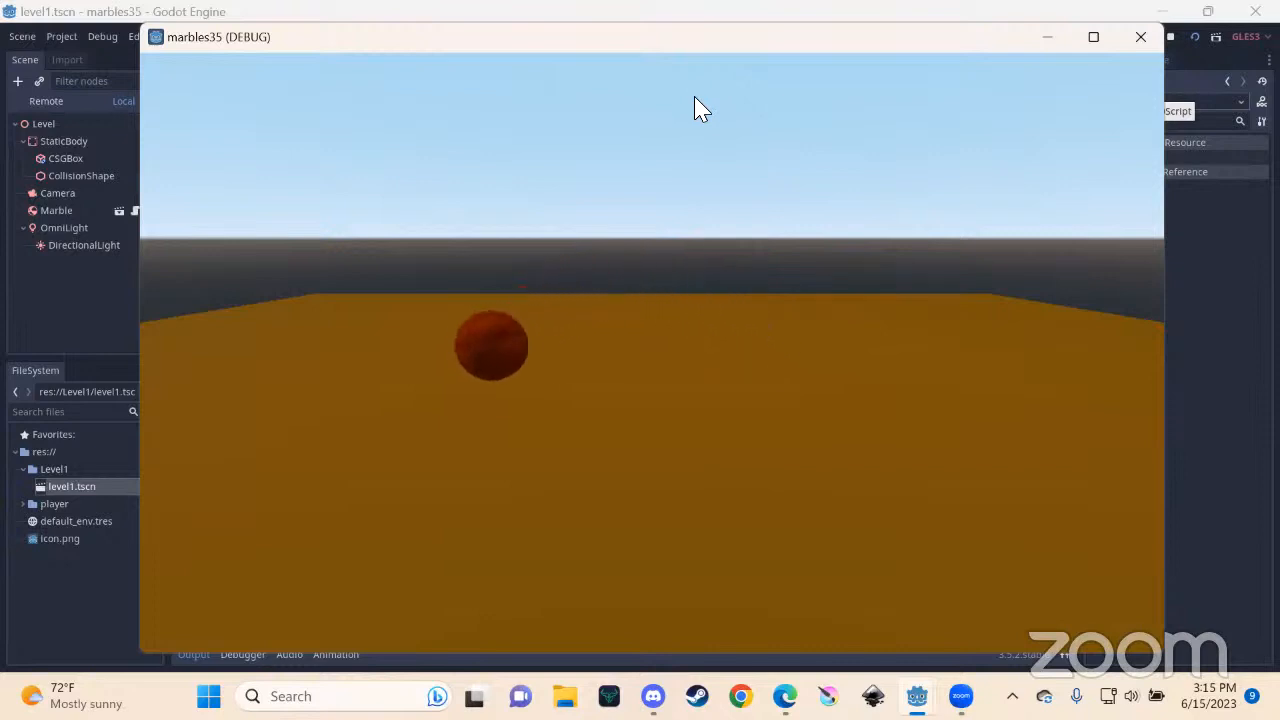
key("space")
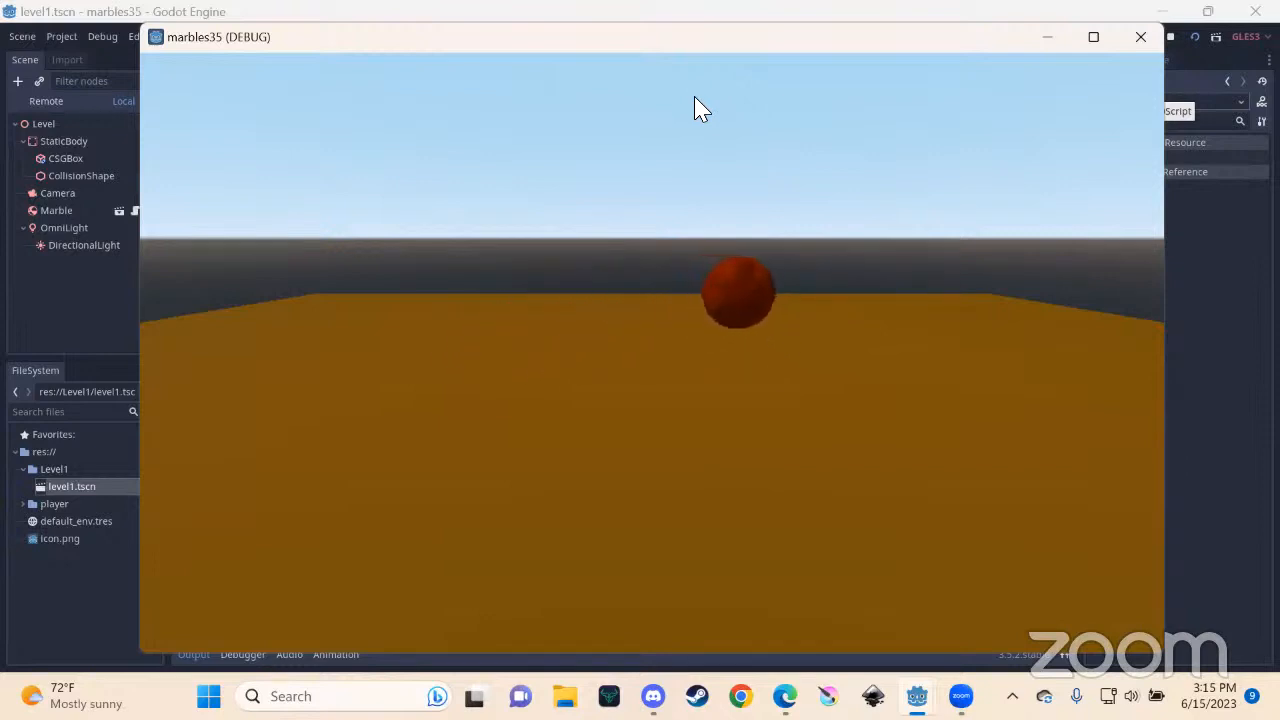
key("Left")
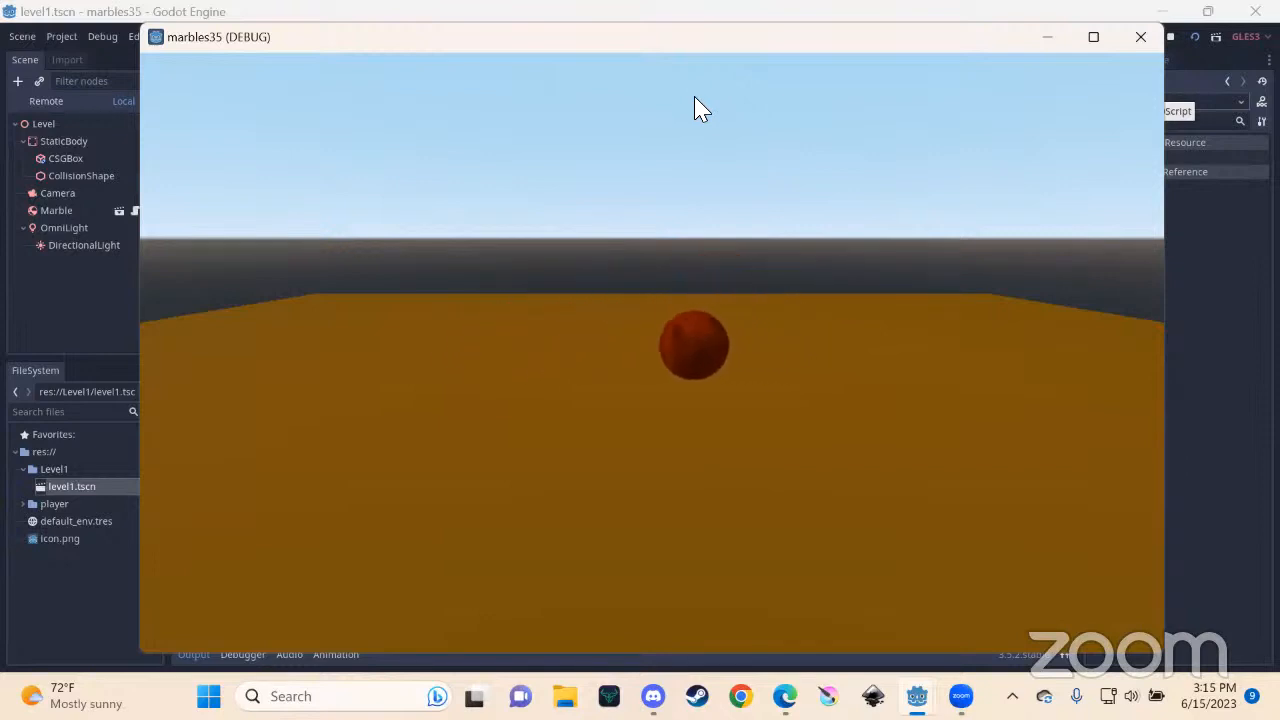
key("Right")
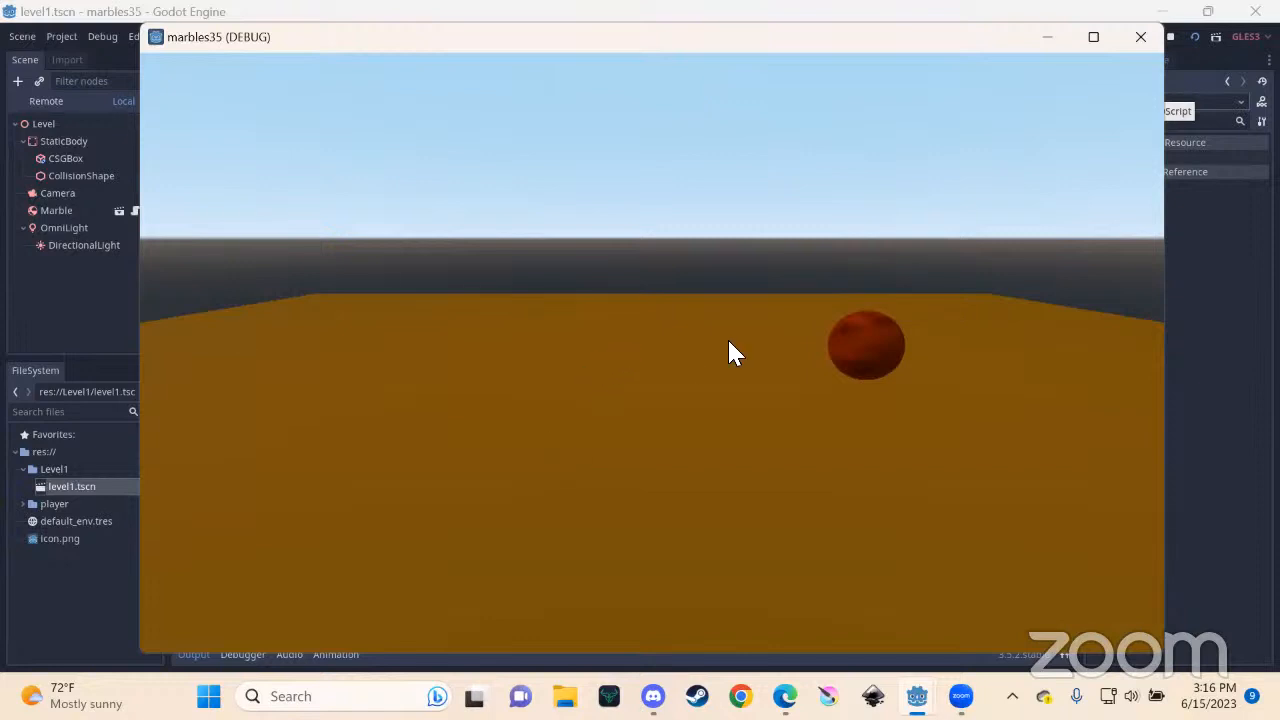
- Test the marble's jumps and its sideways, forward and backward rolling, and close the running game
key("Left")
key("space")
key("Right")
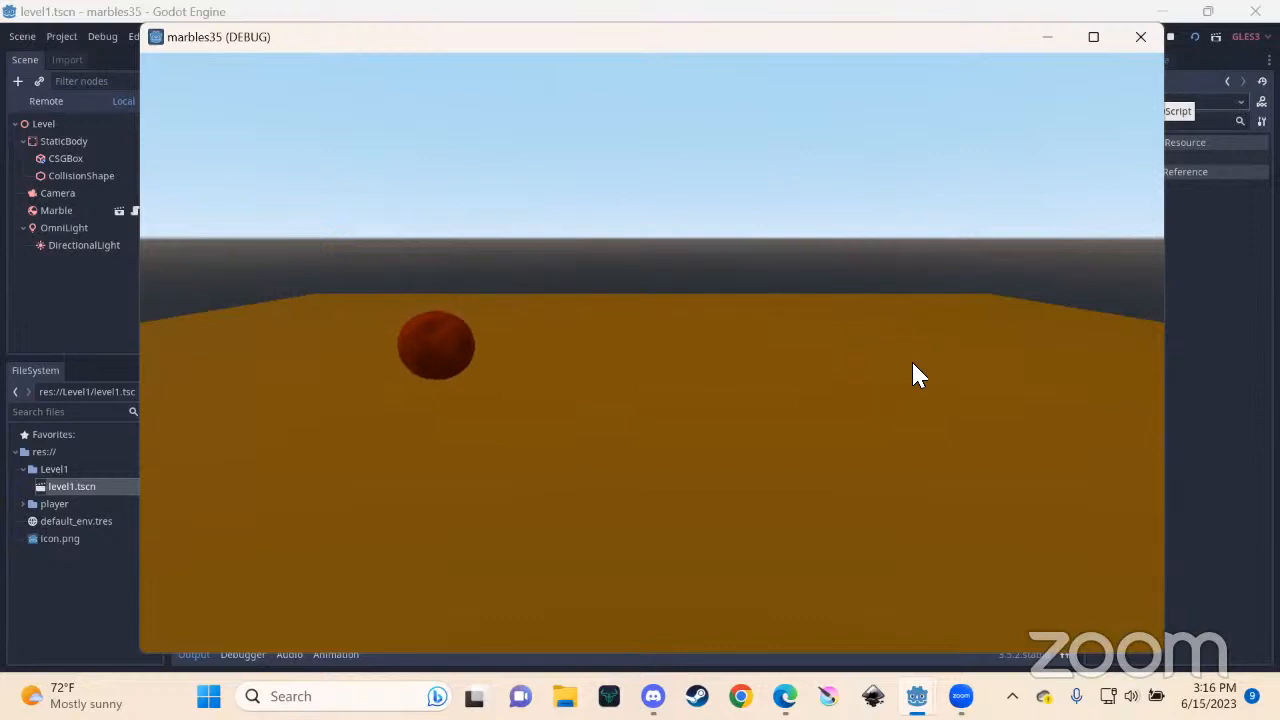
key("space")
key("Left")
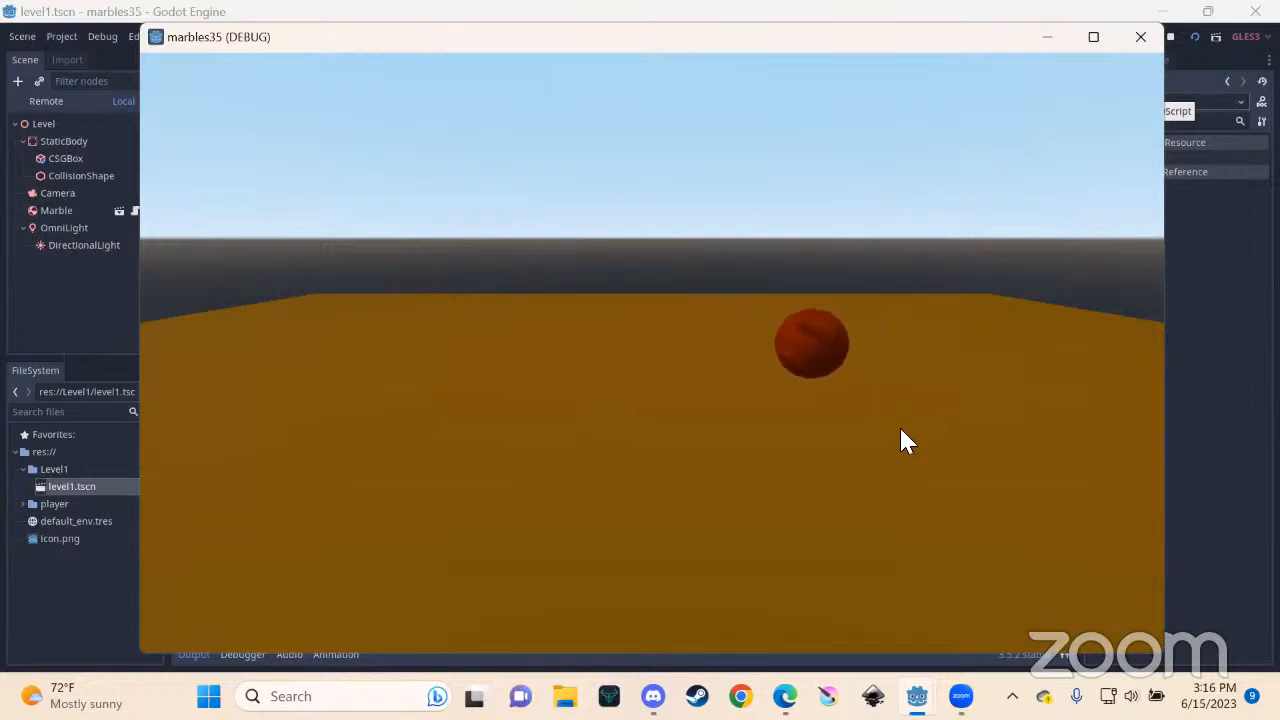
key("space")
key("Right")
key("Up")
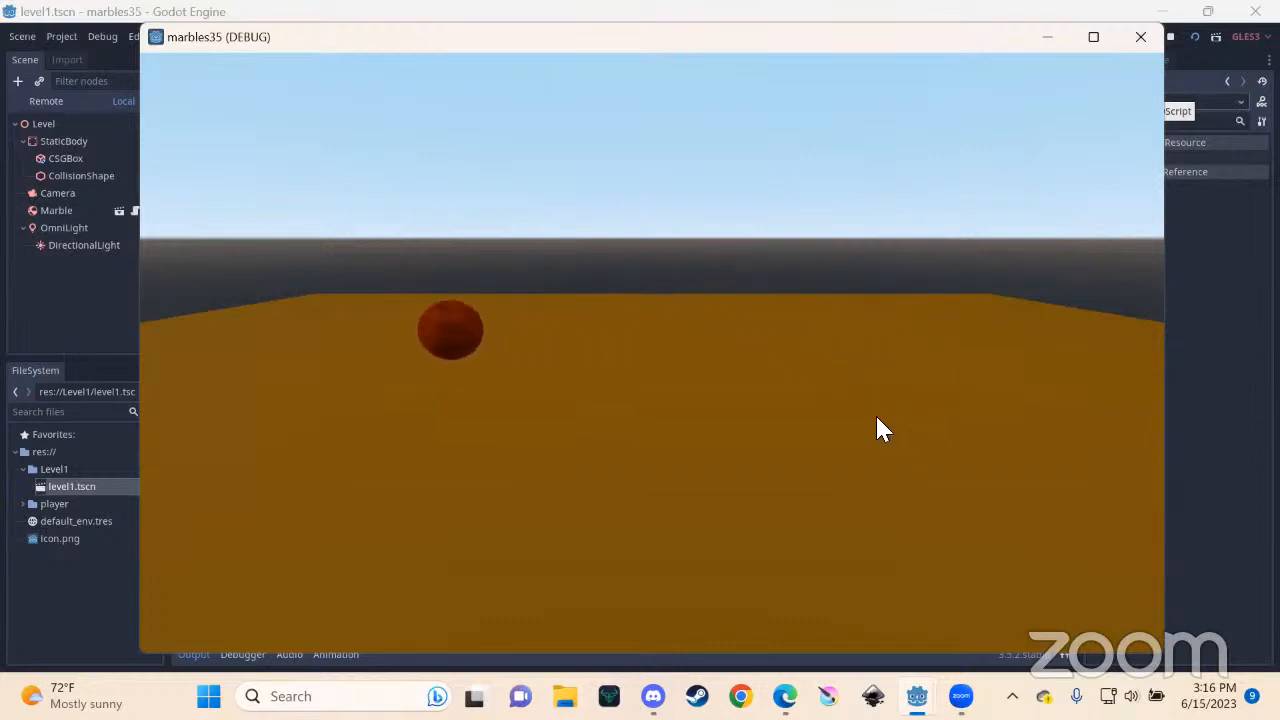
key("Down")
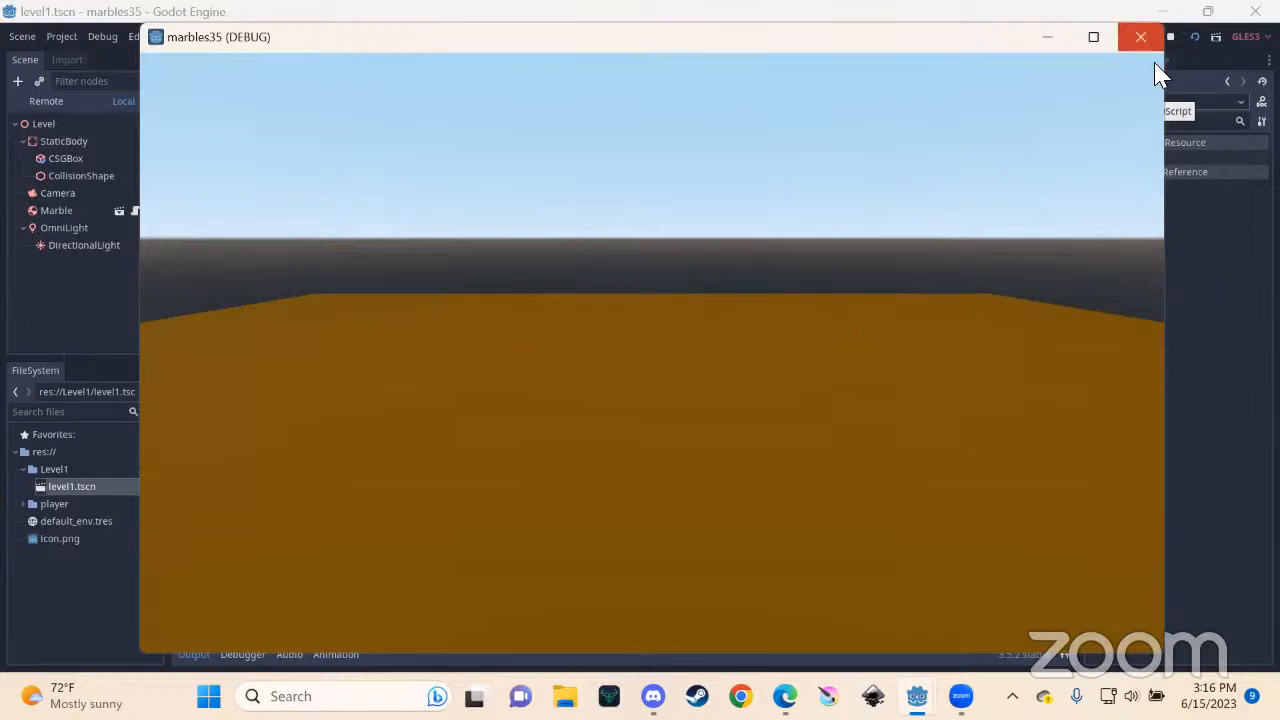
left_click(1140, 36)
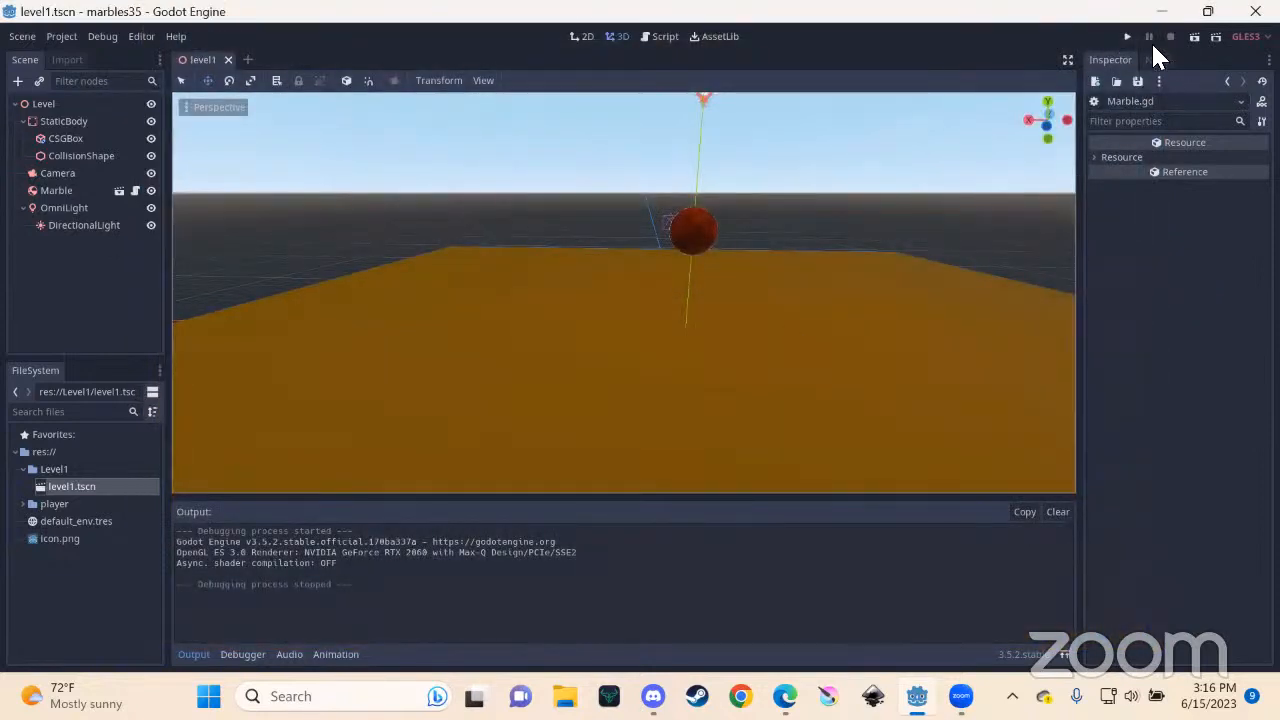
- Run the level1 scene again and test the marble's sideways rolling and jumping on the platform
left_click(1192, 40)
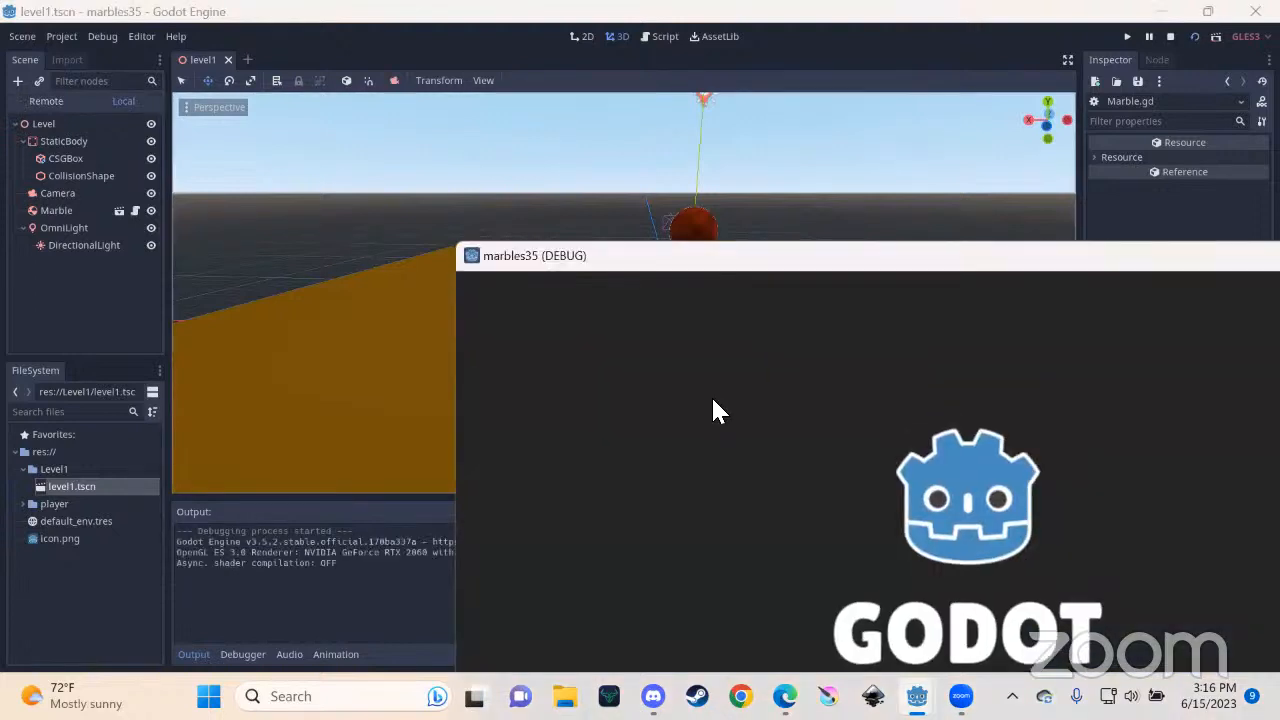
left_click_drag(942, 256, 628, 110)
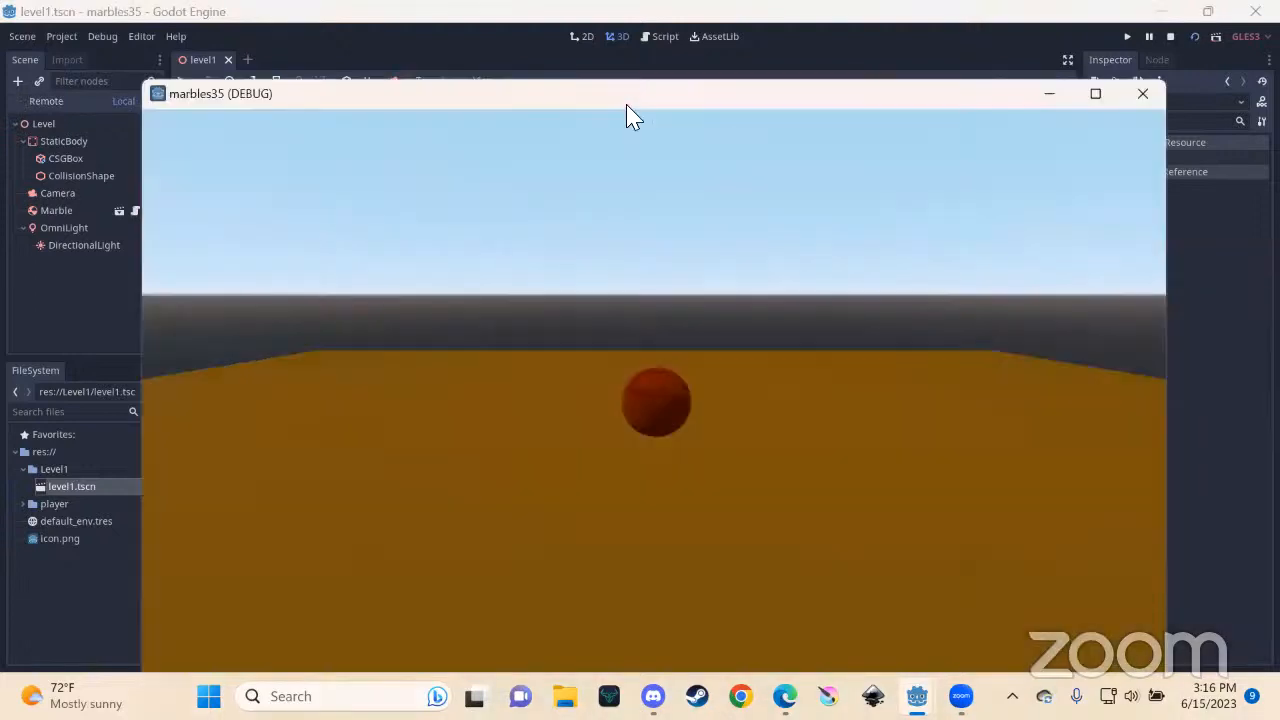
key("Left")
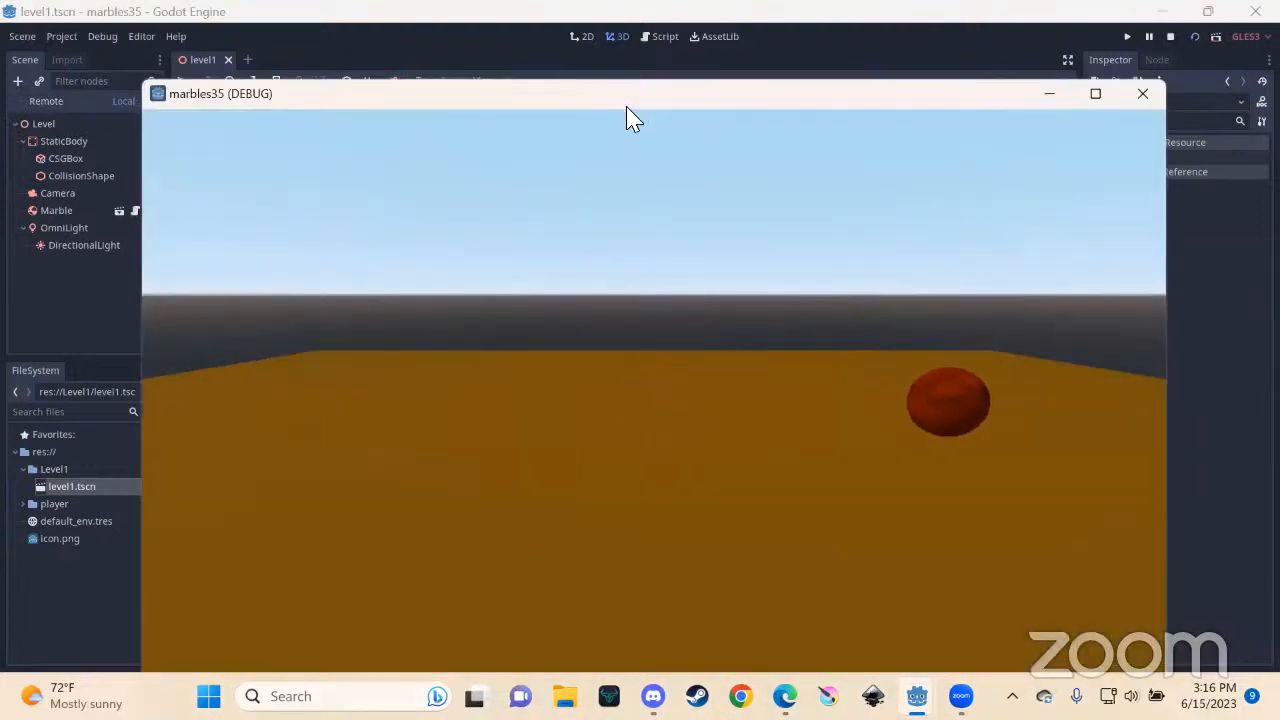
key("space")
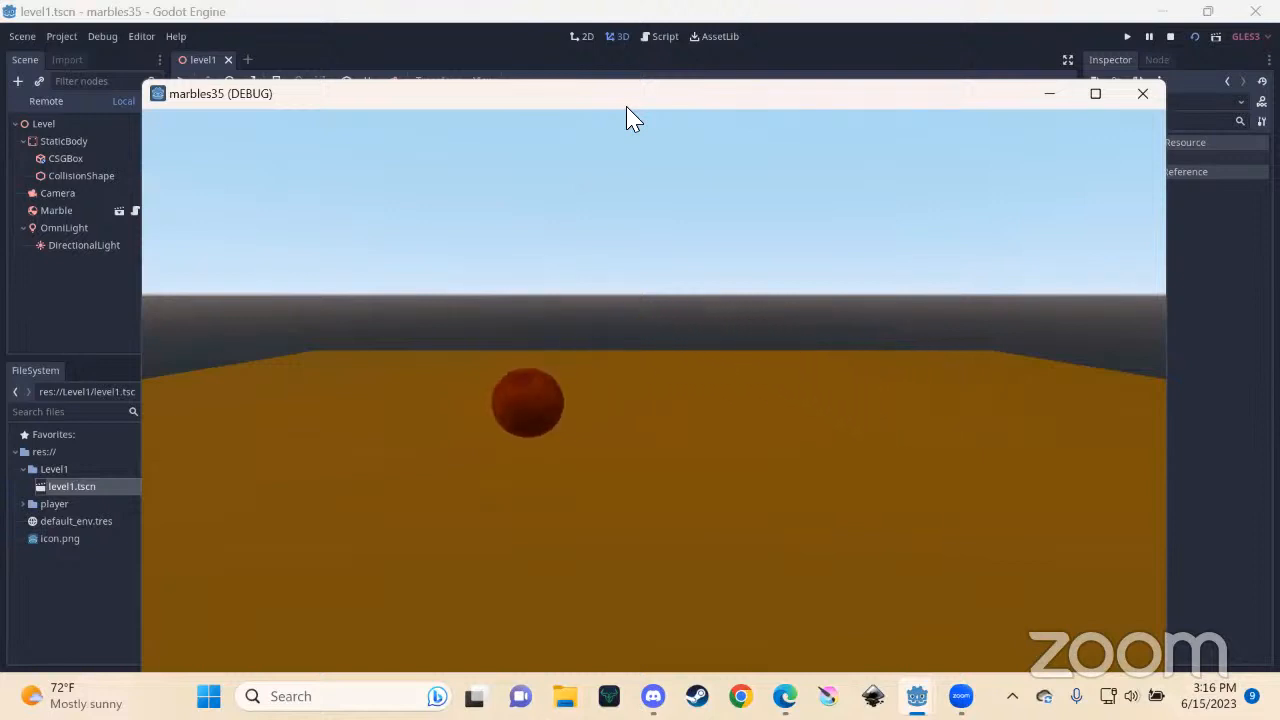
key("Right")
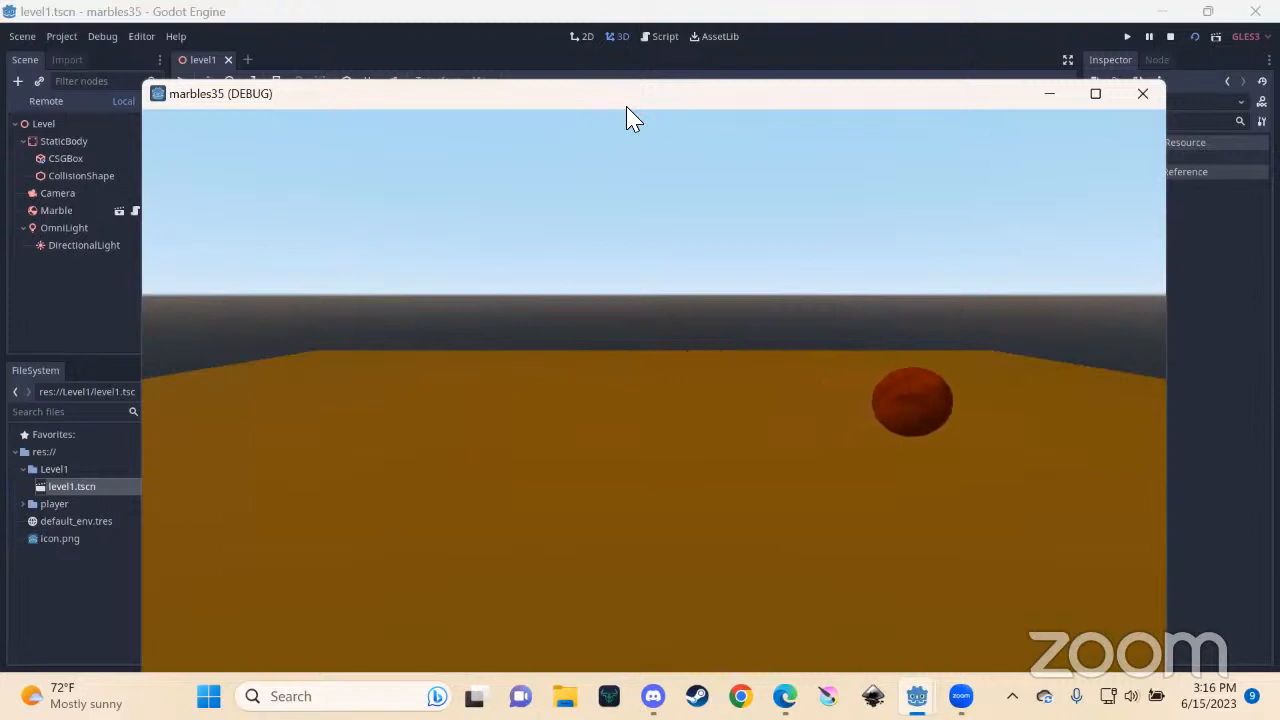
key("Left")
key("space")
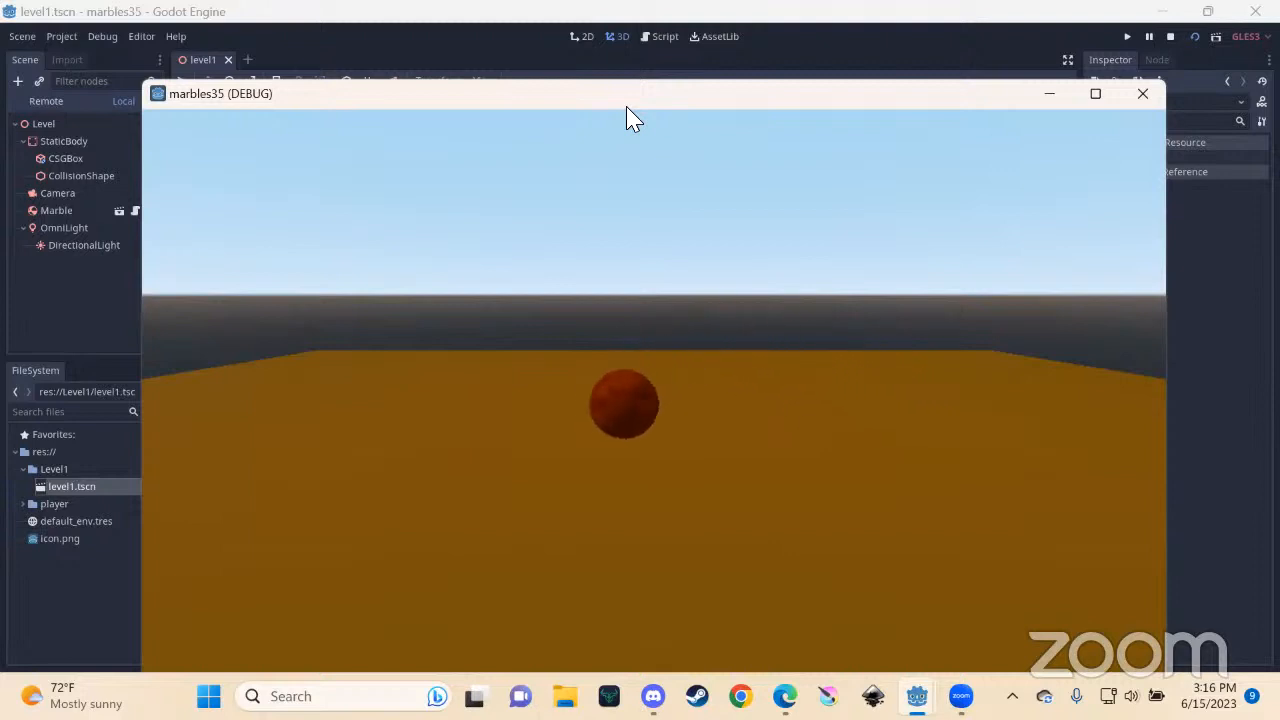
key("Right")
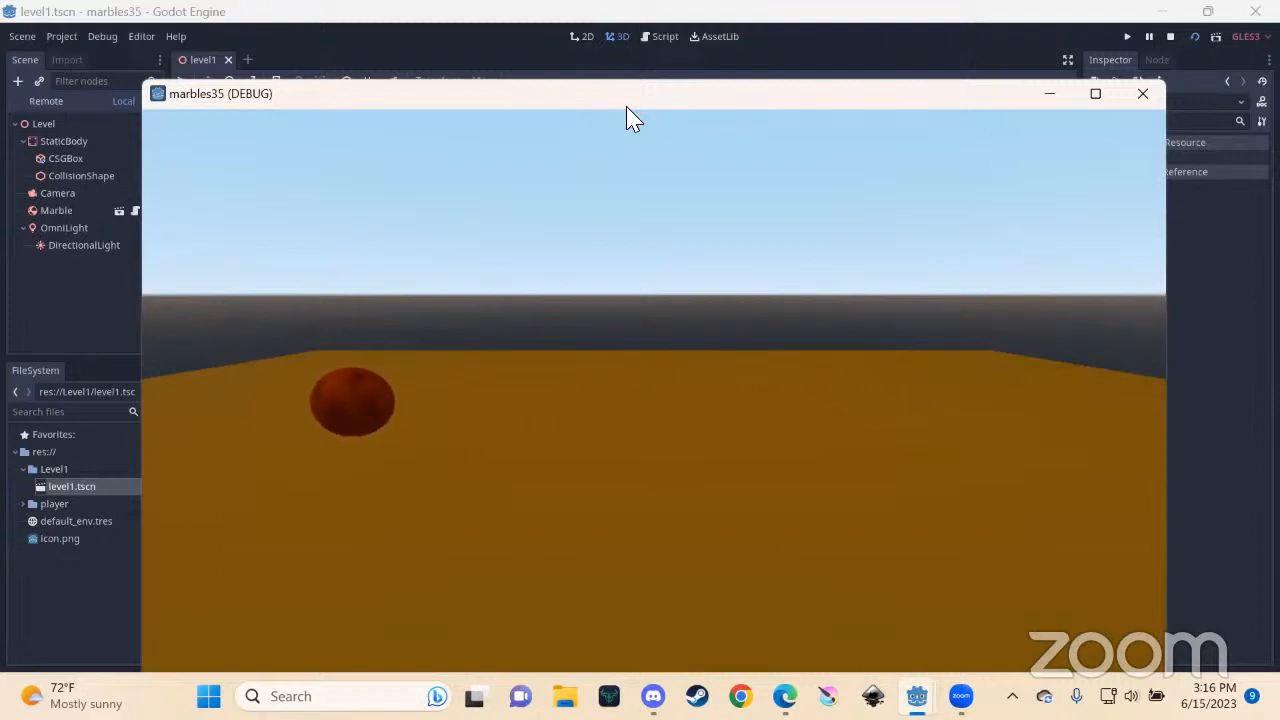
- Test the marble's rolling in all four directions by steering it forward, backward, left and right across the platform
key("Up")
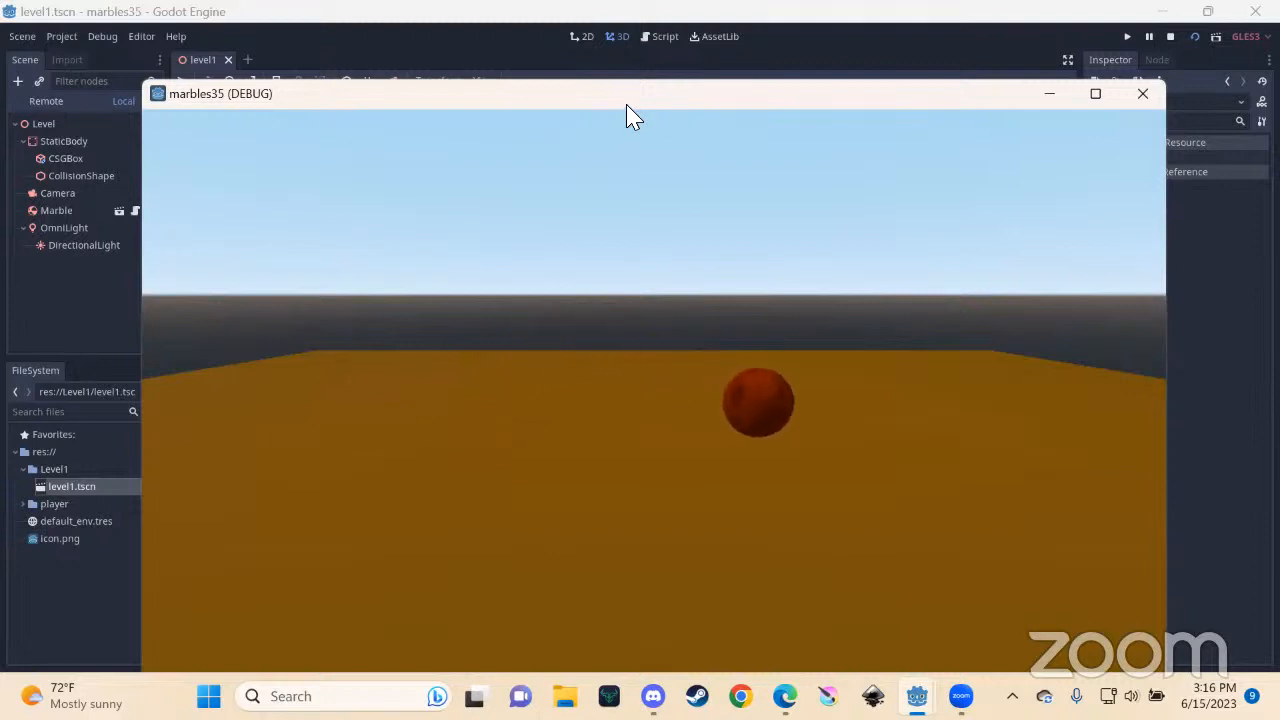
key("Left")
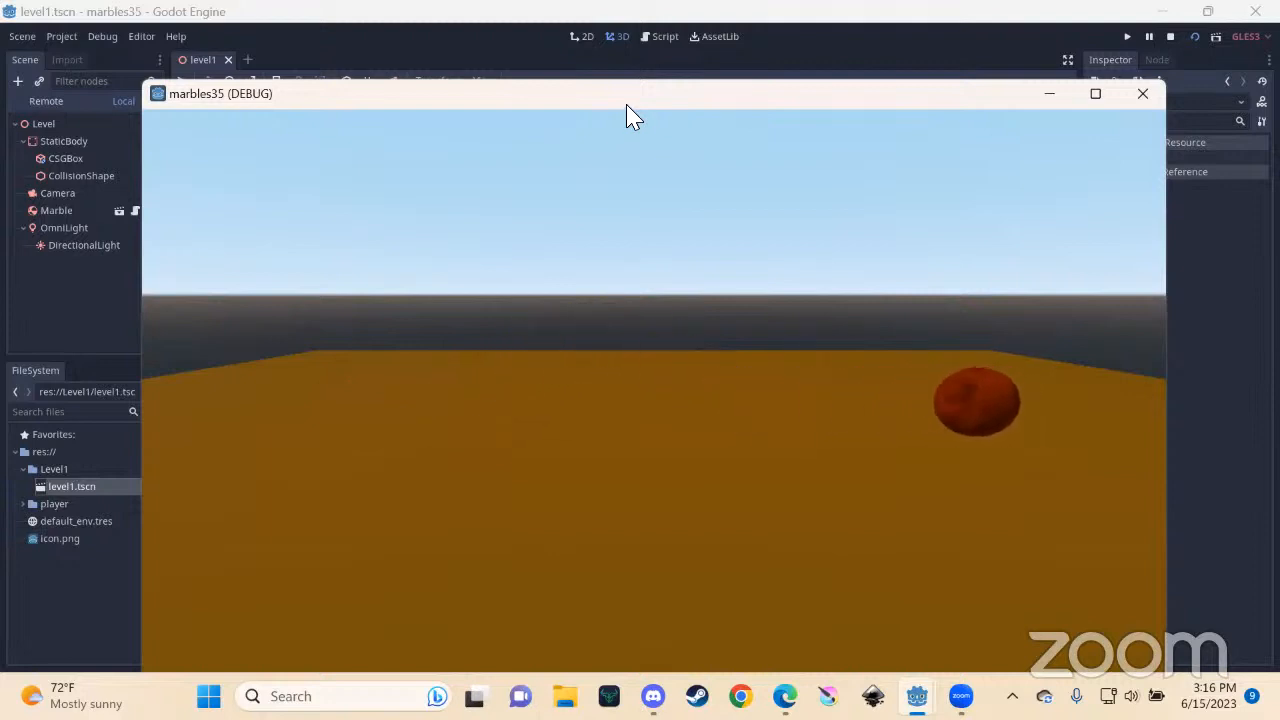
key("Down")
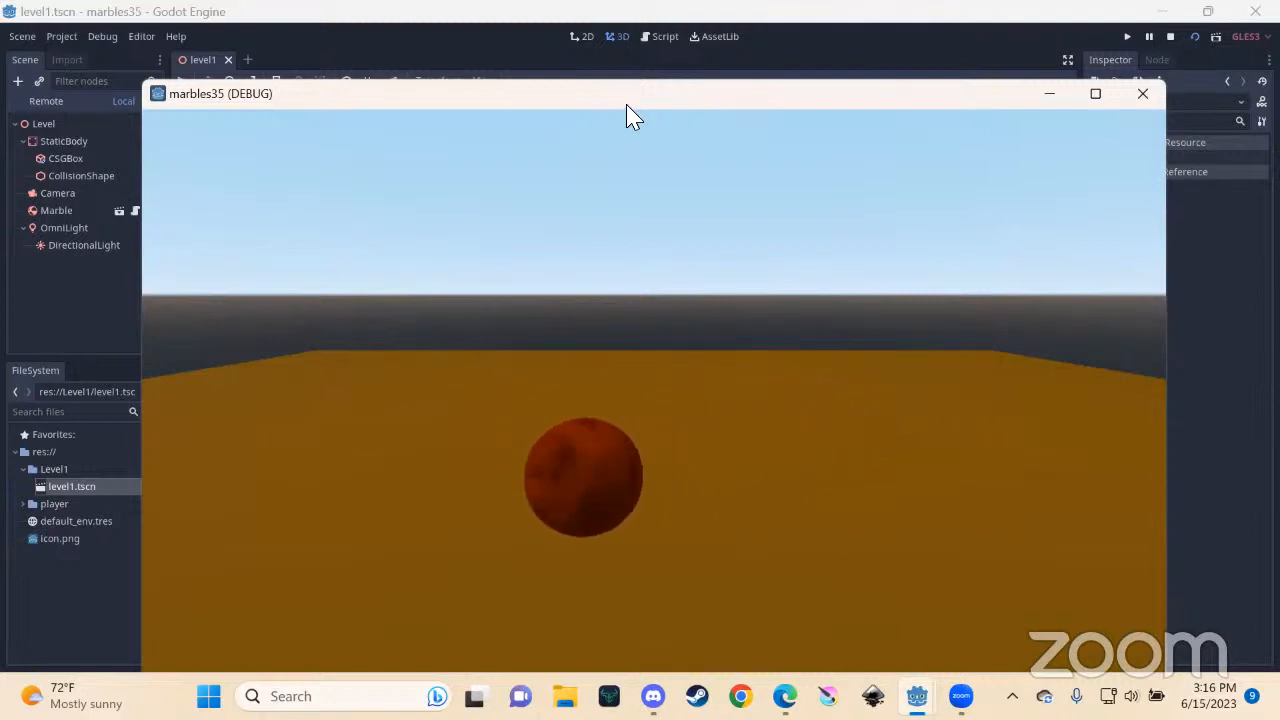
key("Up")
key("Right")
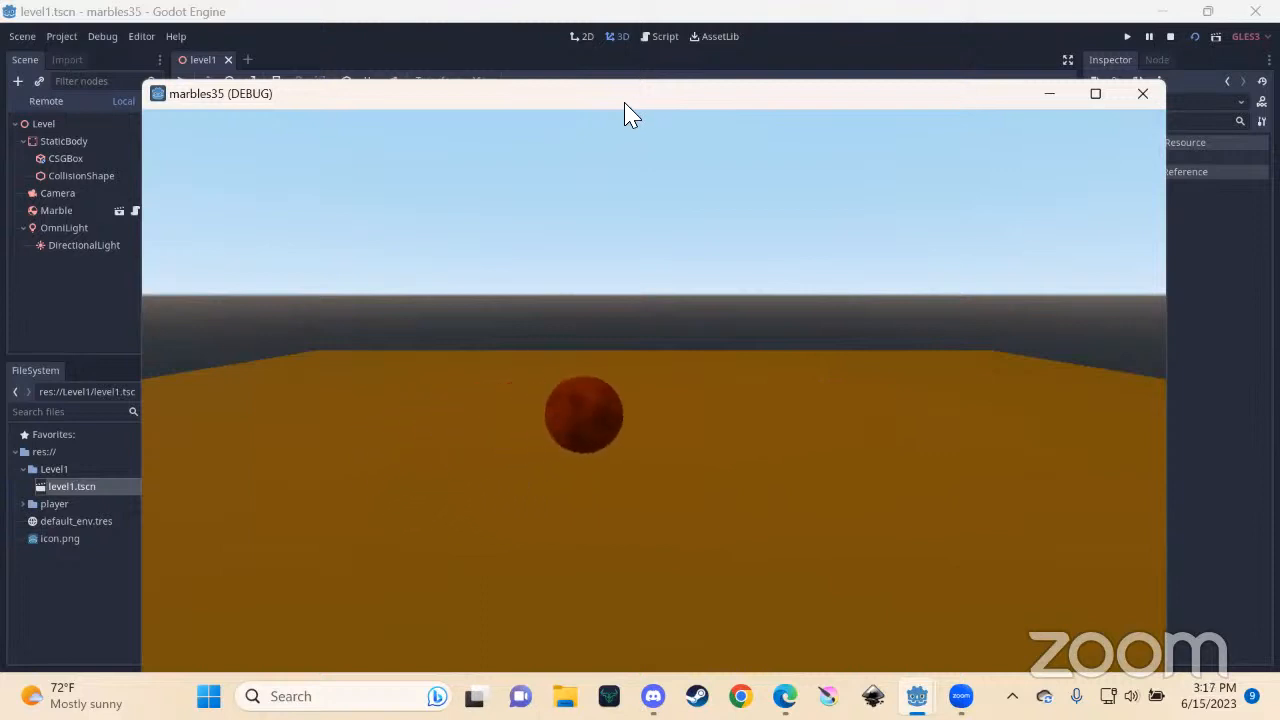
key("Left")
key("Left")
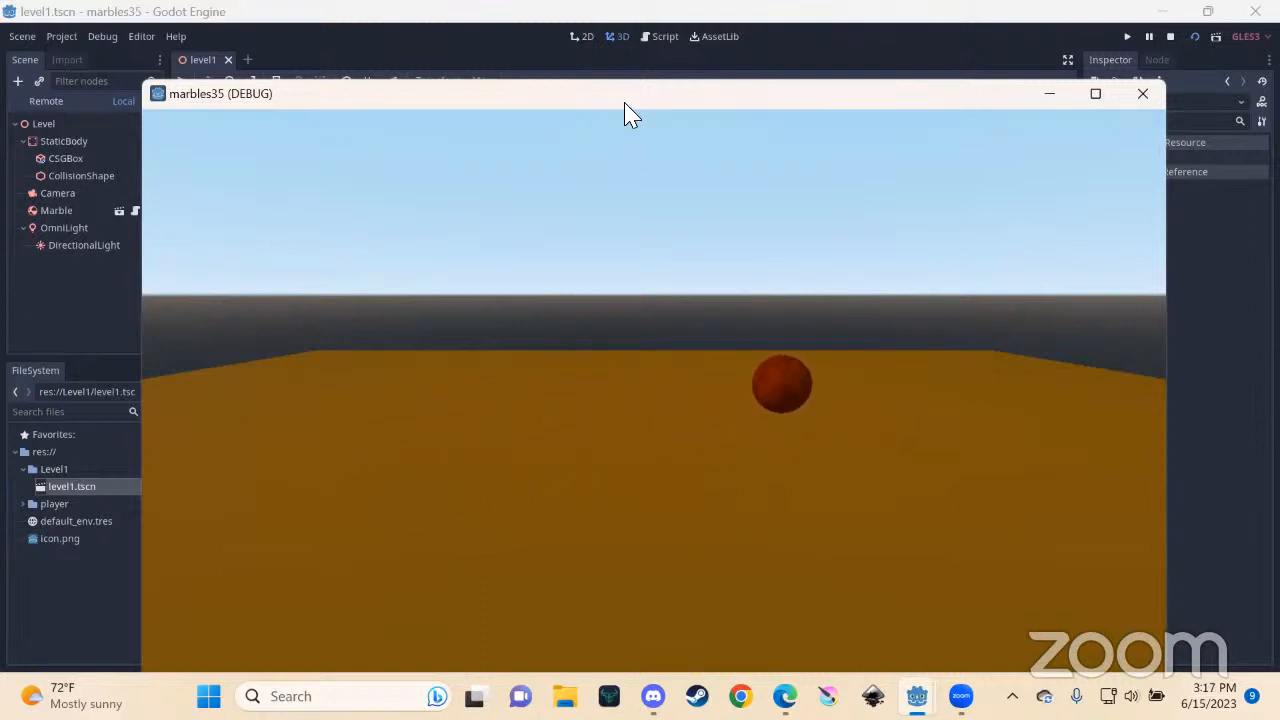
- Test jumping while the marble changes direction, mixing single jumps with backward, forward and sideways rolling
key("Down")
key("space")
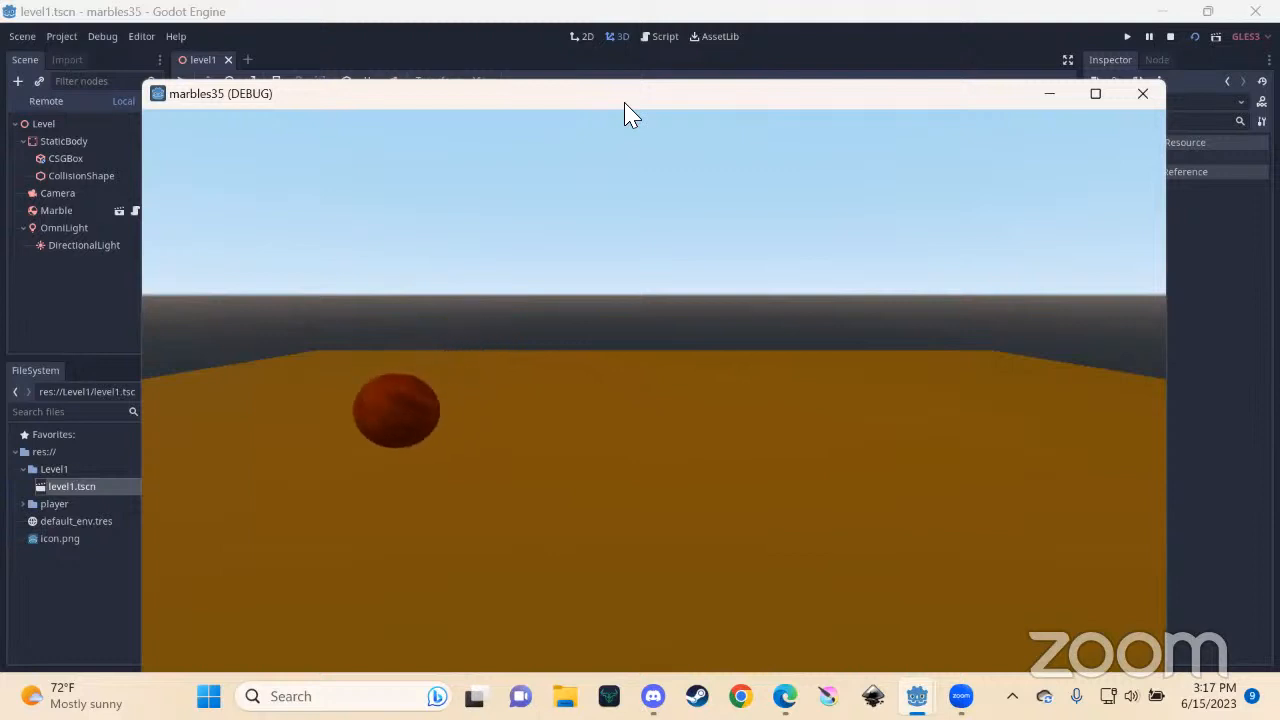
key("Up")
key("Right")
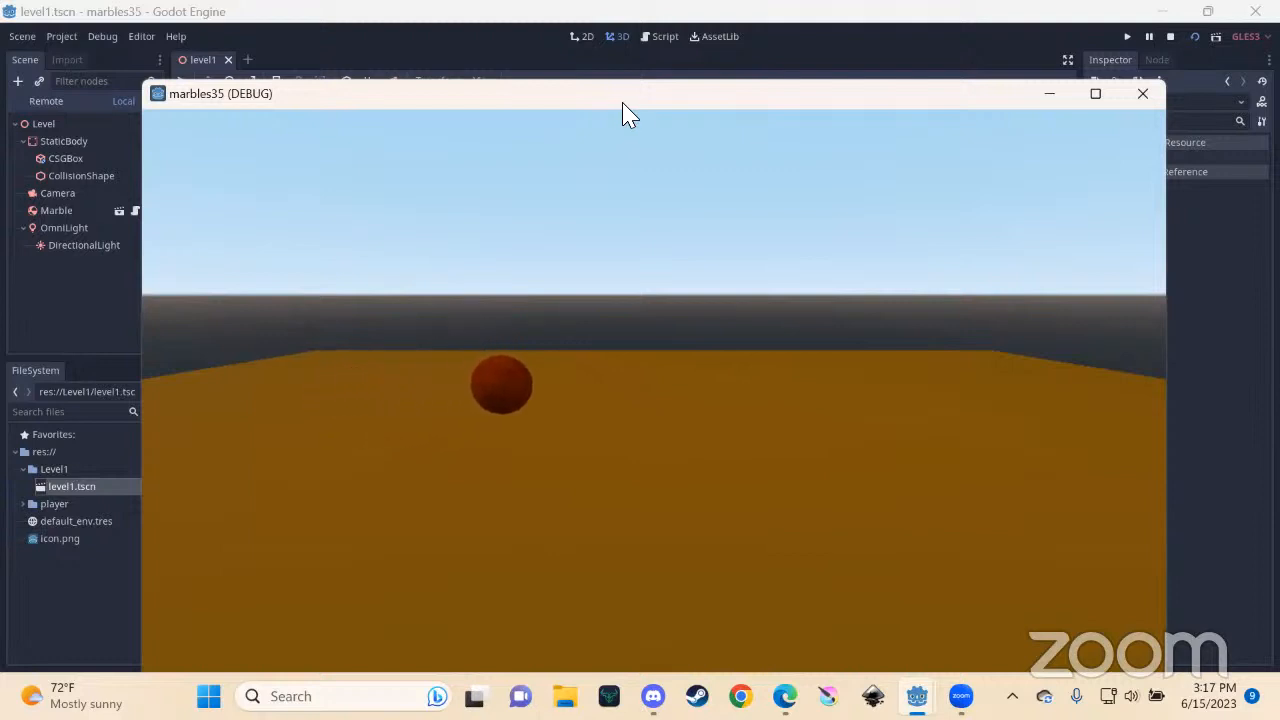
key("space")
key("Left")
key("Left")
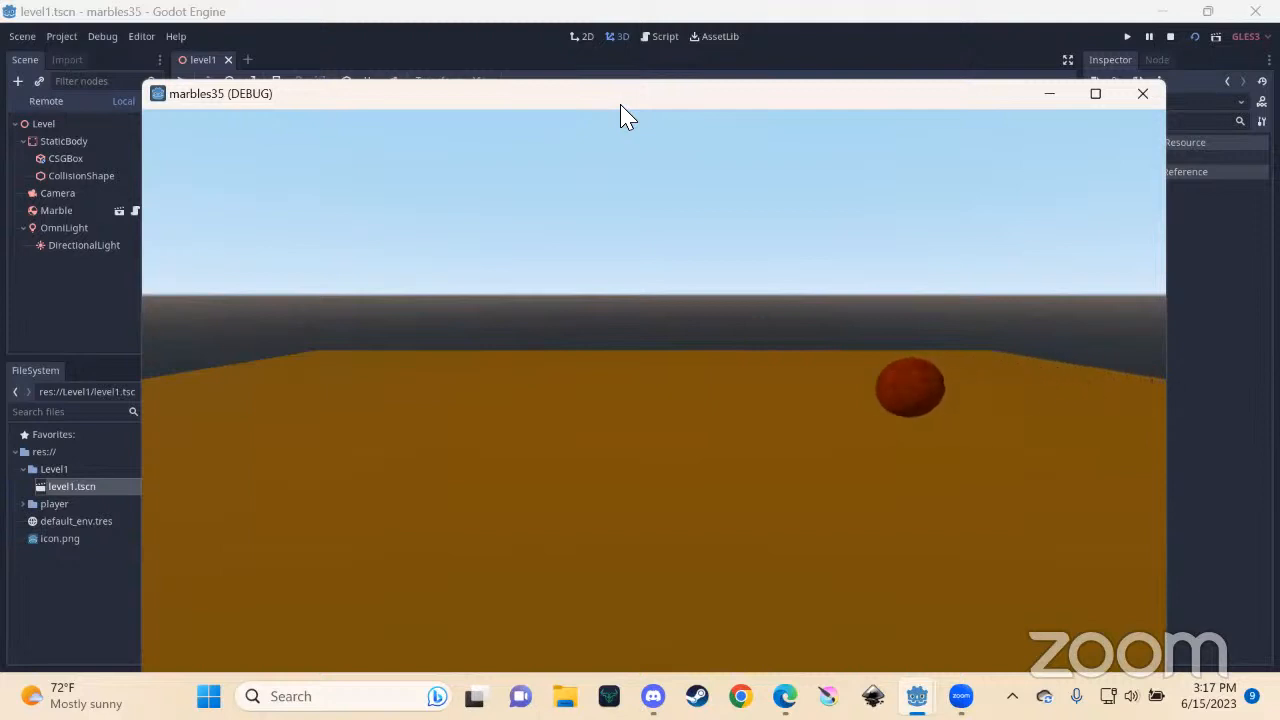
key("space")
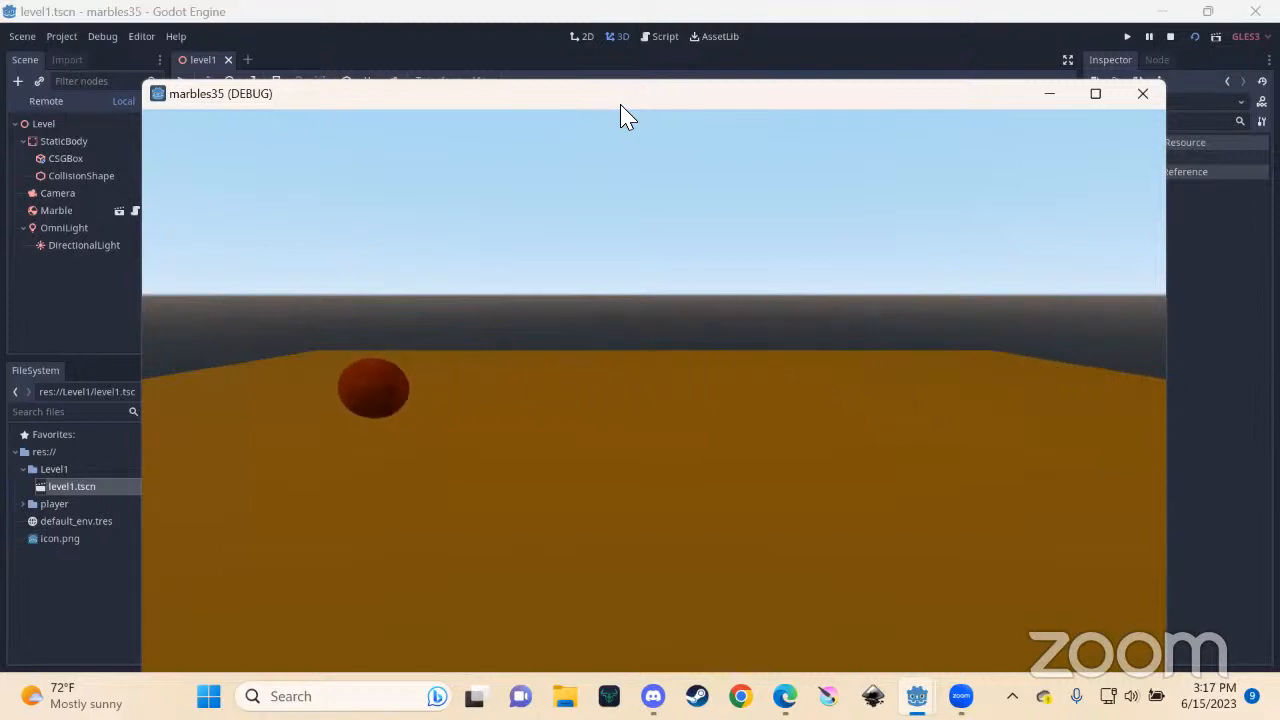
key("Right")
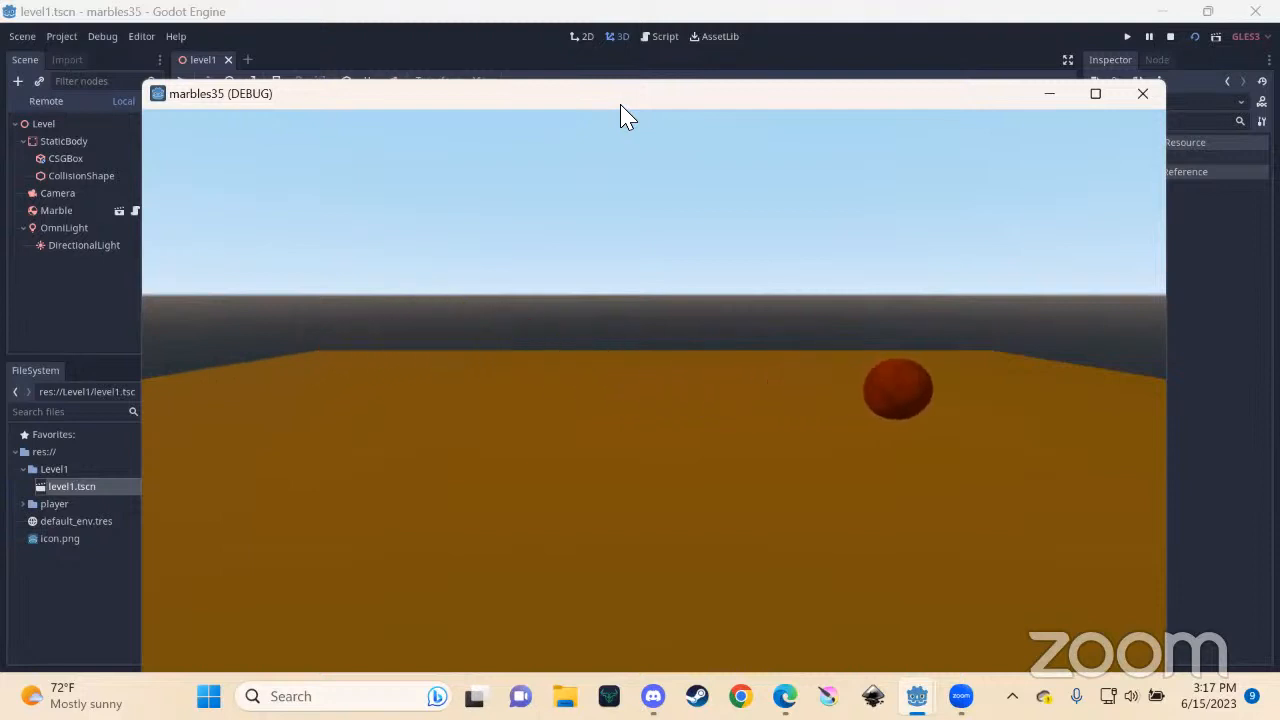
- Test the marble's jumps in quick alternation with forward and backward rolling, ending with a jump to the left
key("Left")
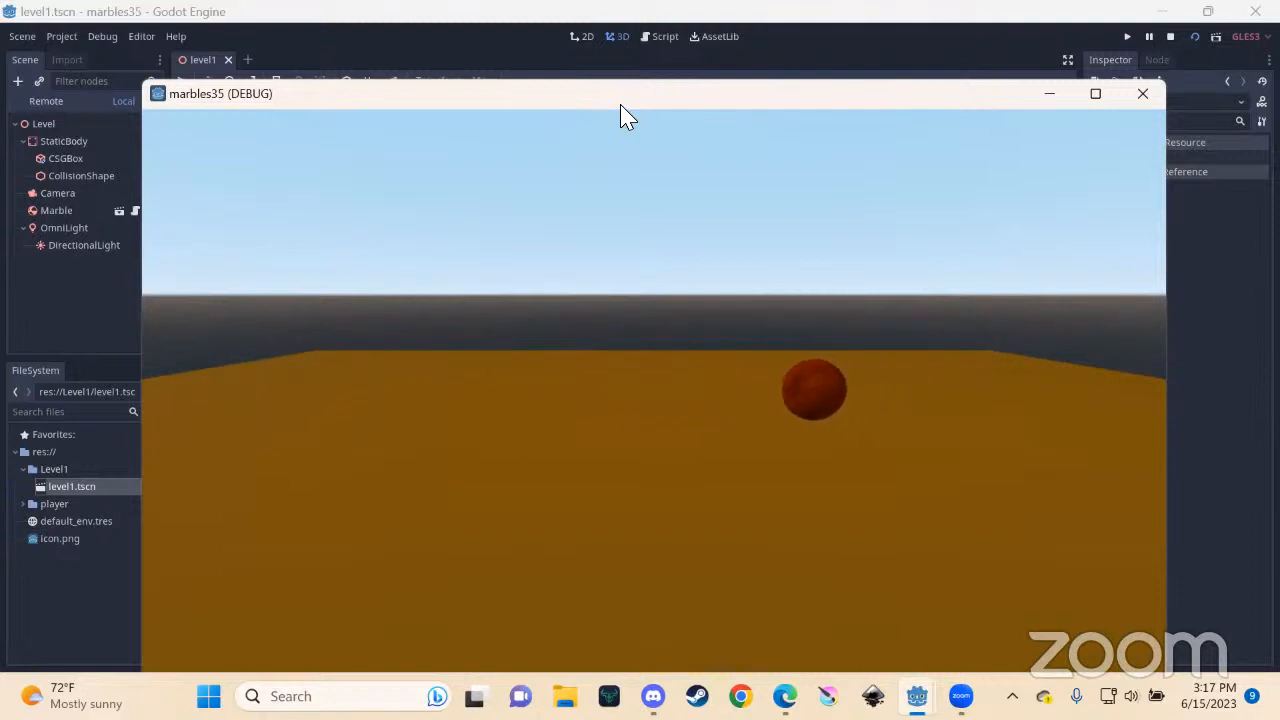
key("Up")
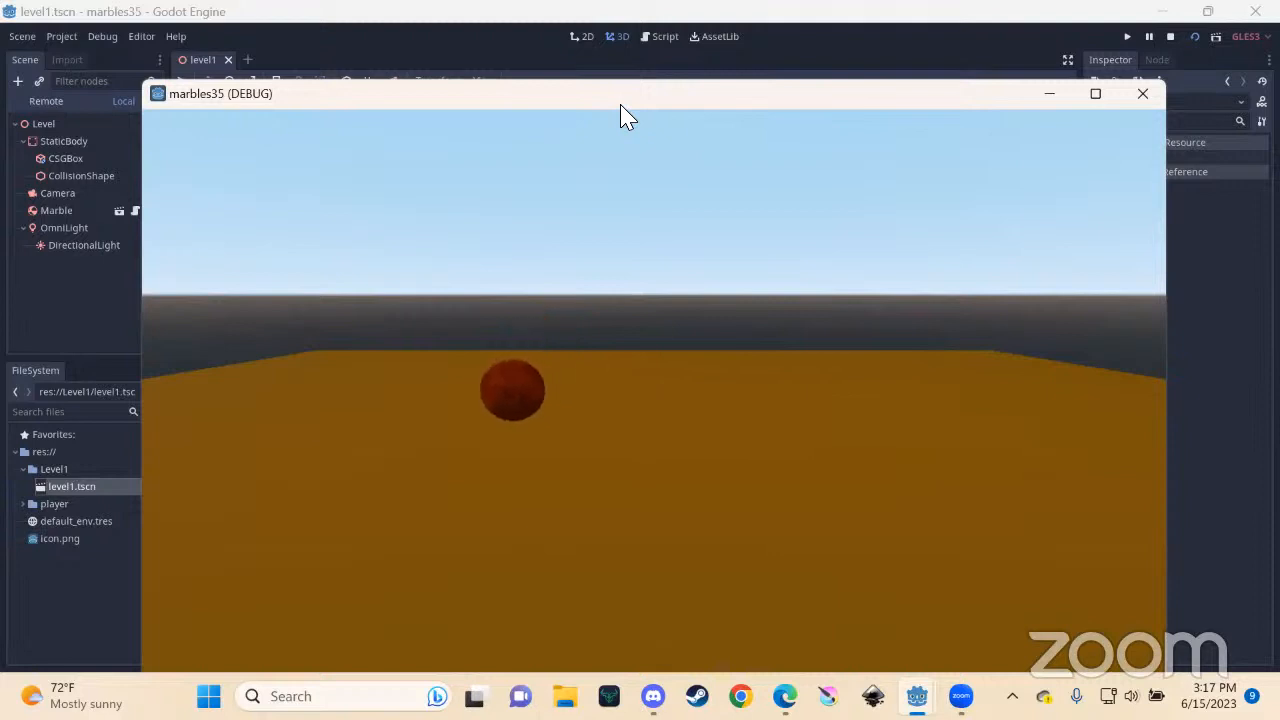
key("Right")
key("space")
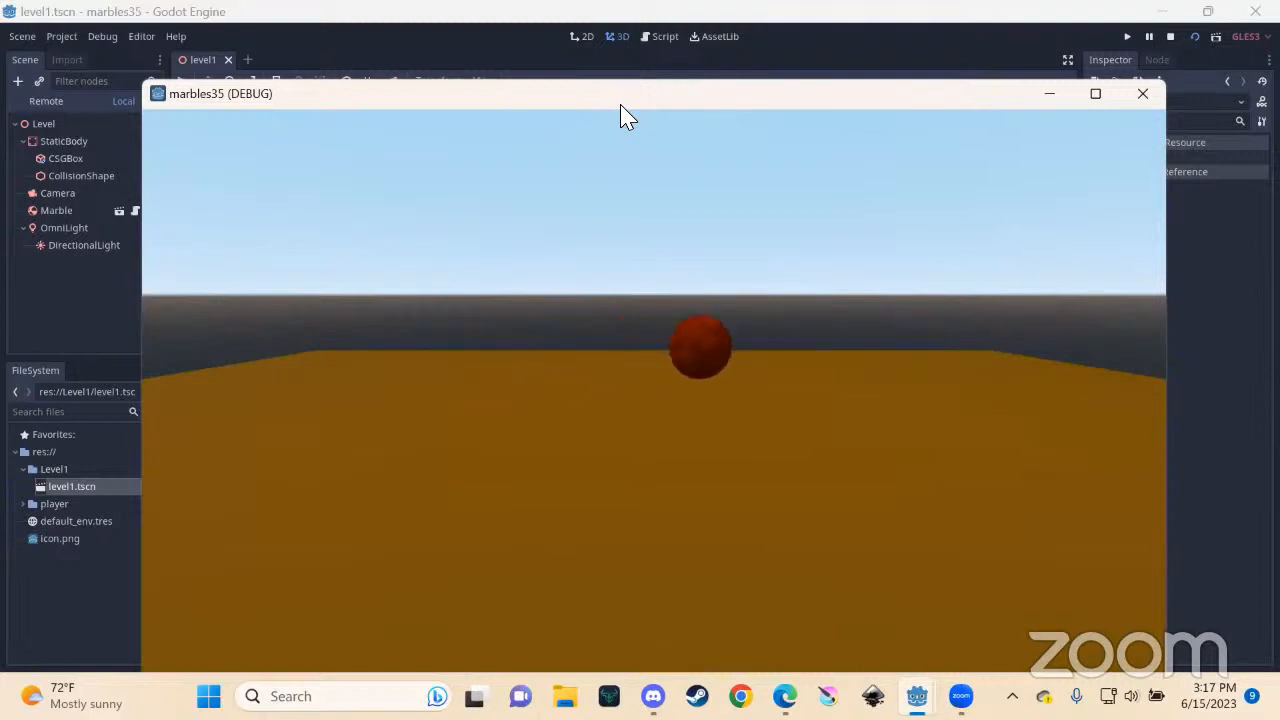
key("Down")
key("space")
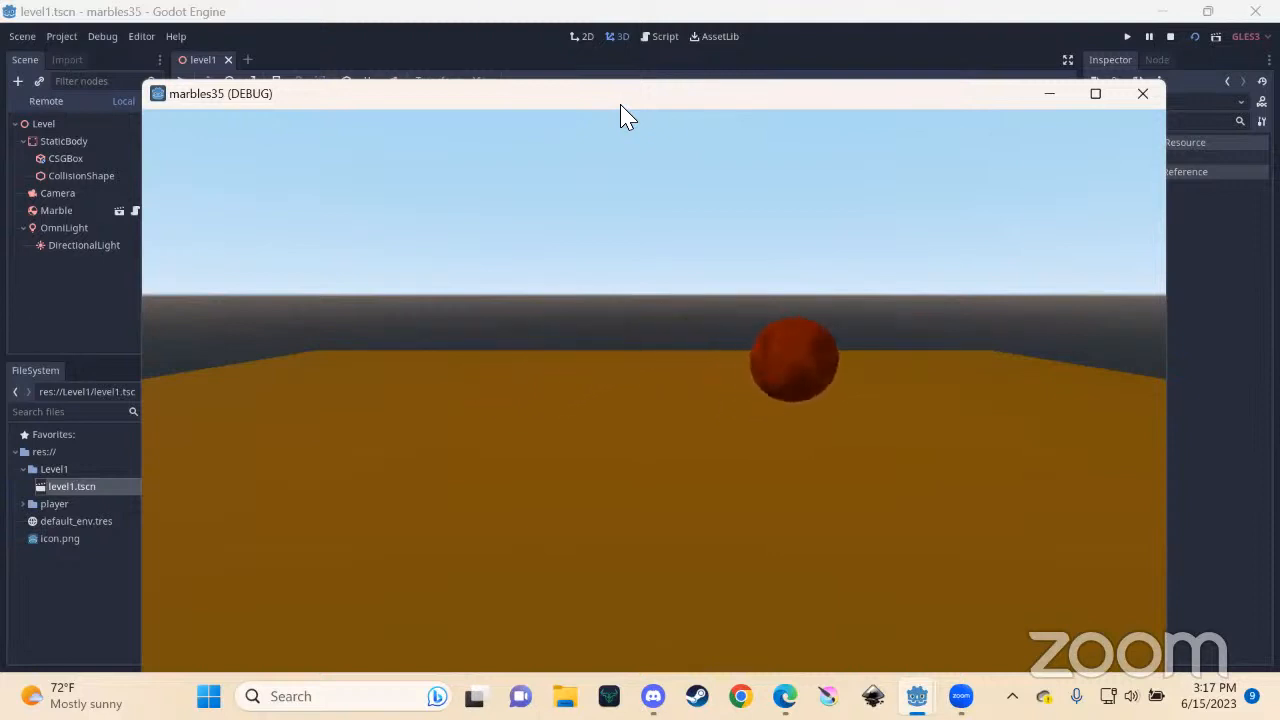
key("Up")
key("space")
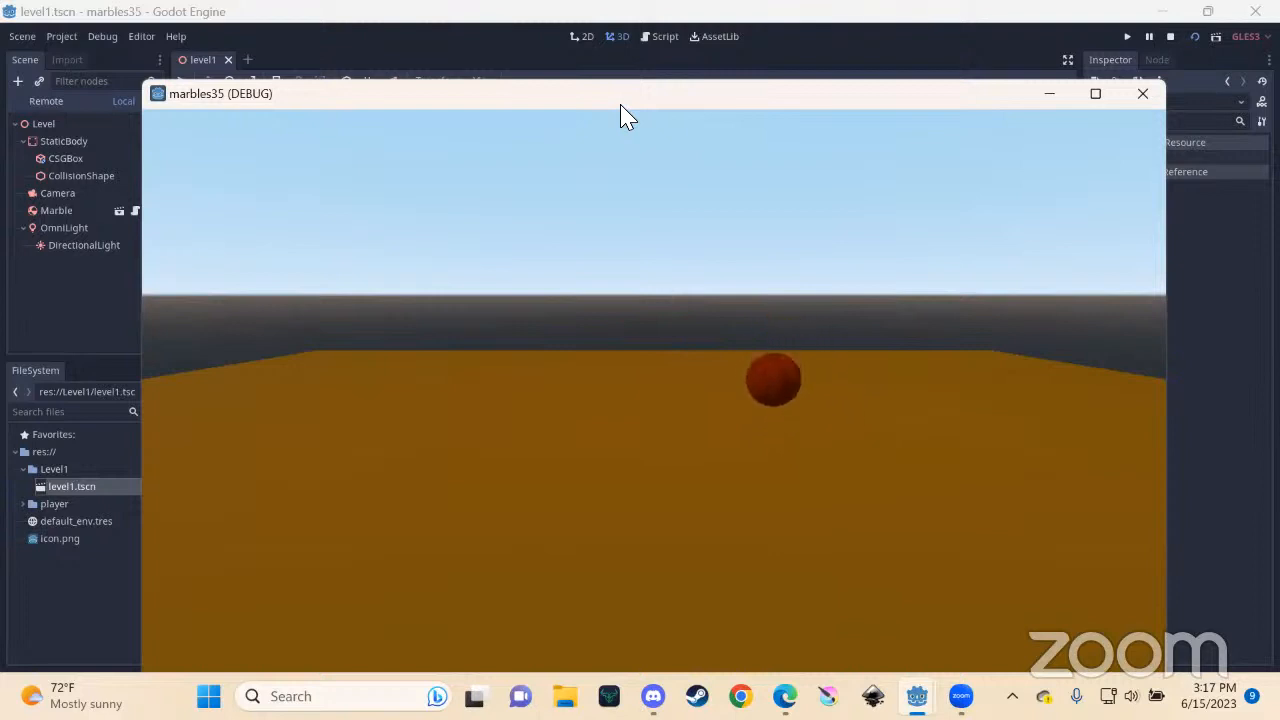
key("Down")
key("space")
key("Up")
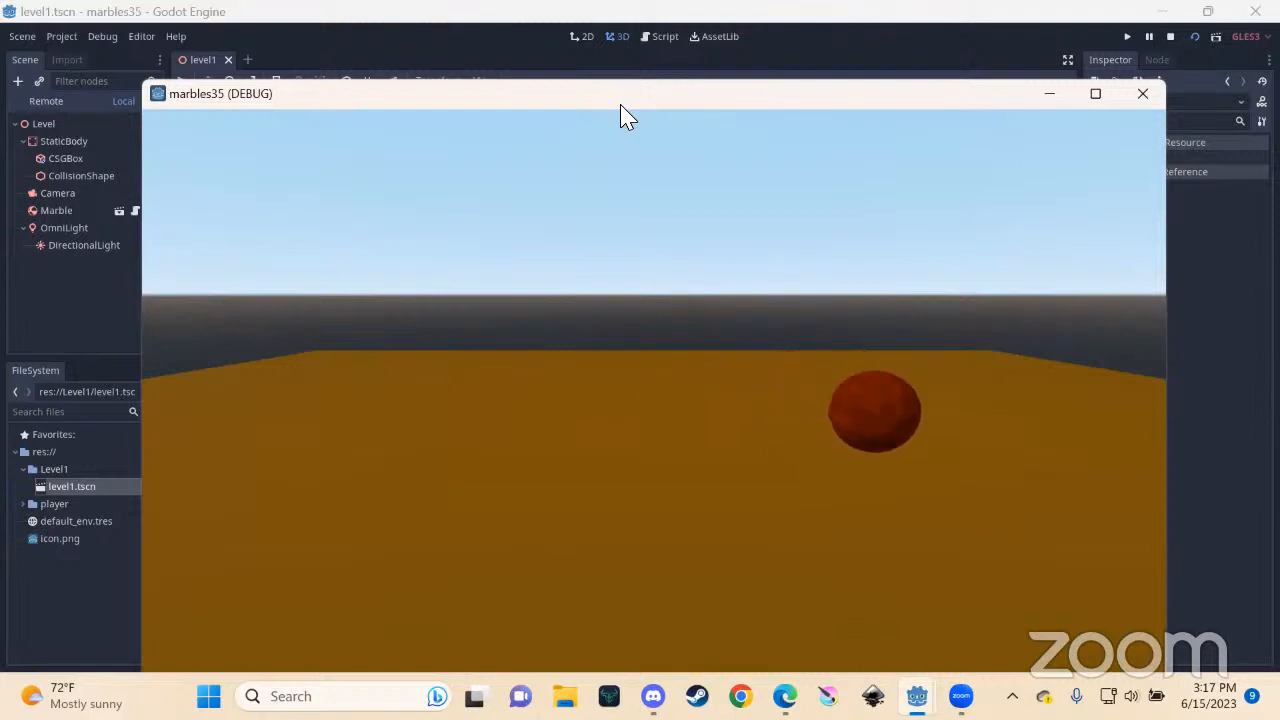
key("Left")
key("space")
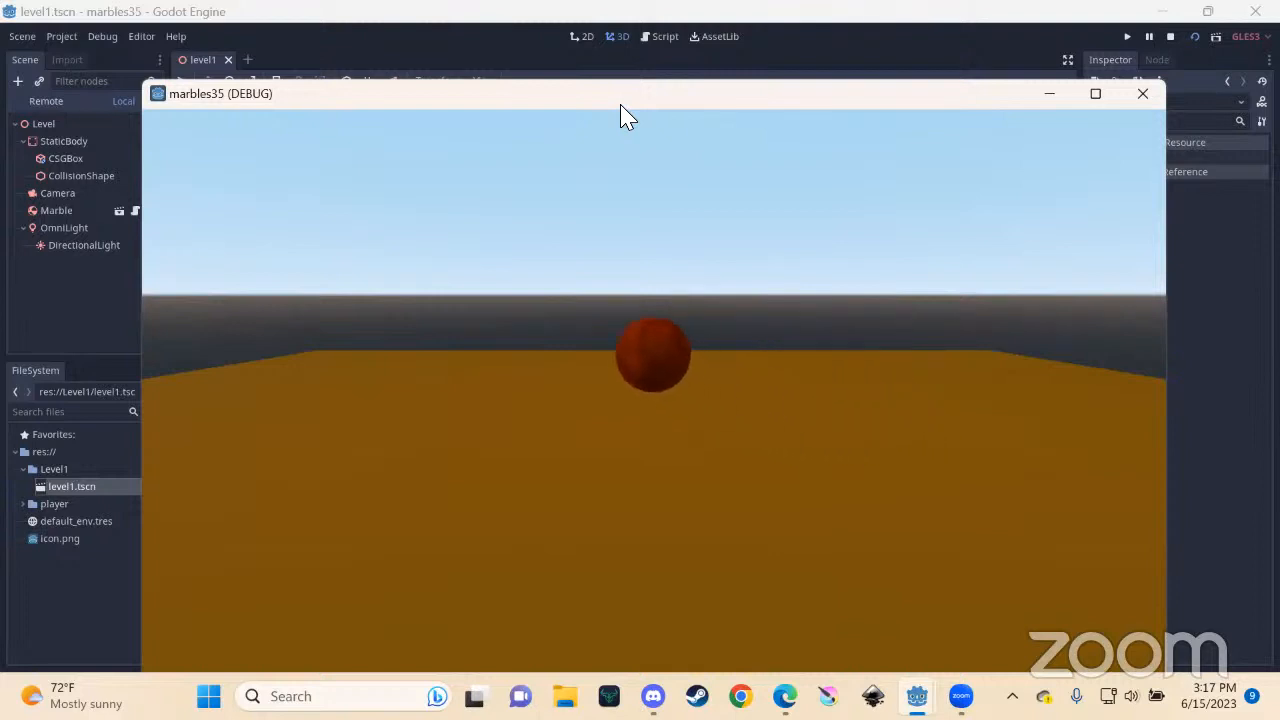
- Roll the marble left and right across the platform with occasional jumps to test sideways control in the air
key("Right")
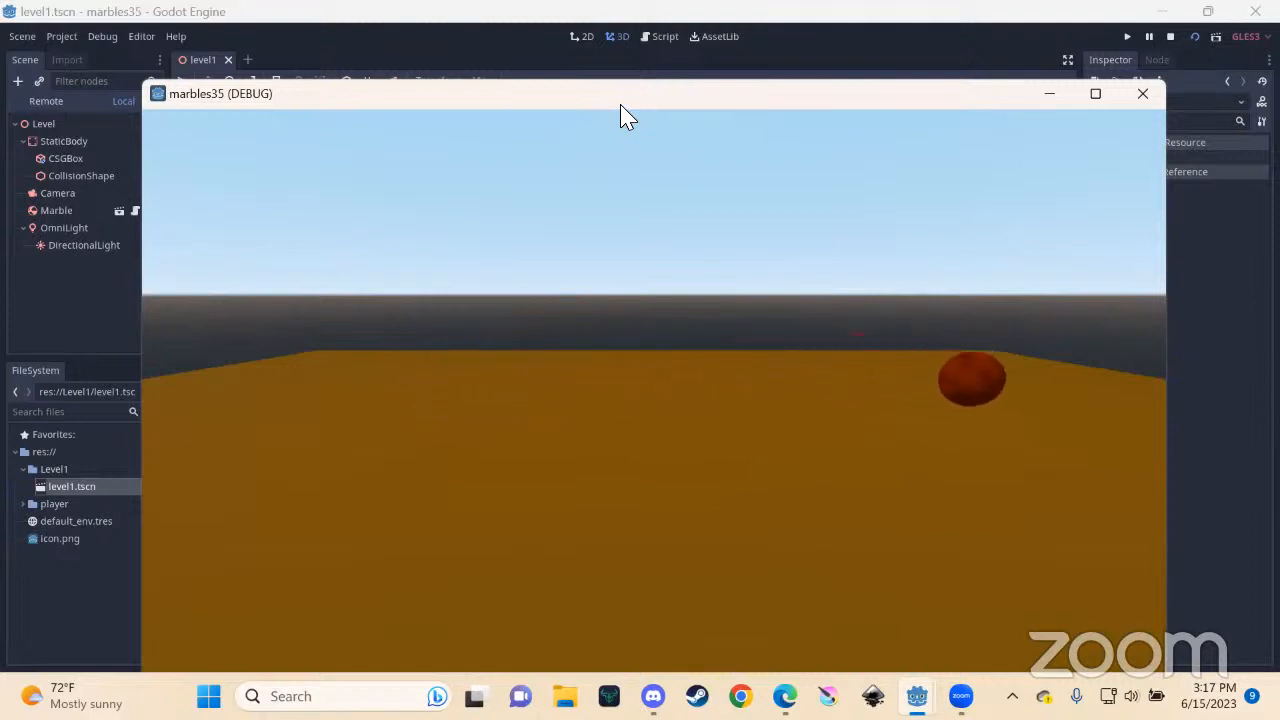
key("Left")
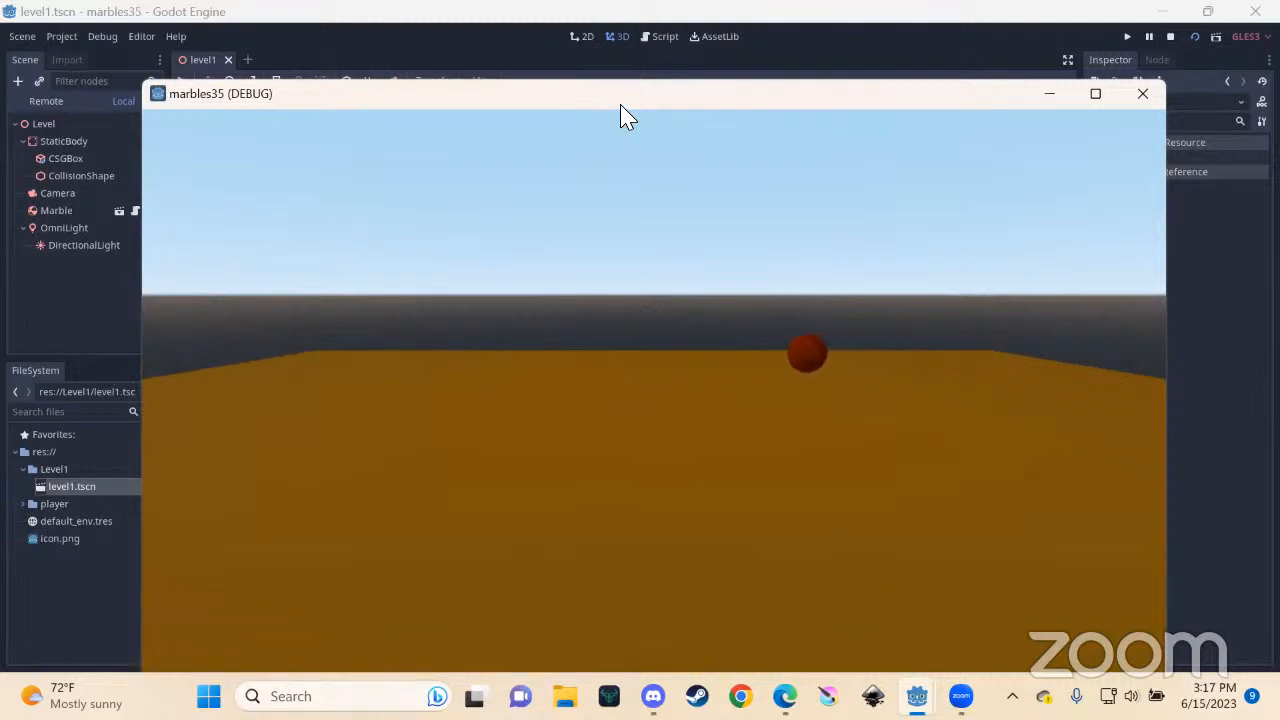
key("space")
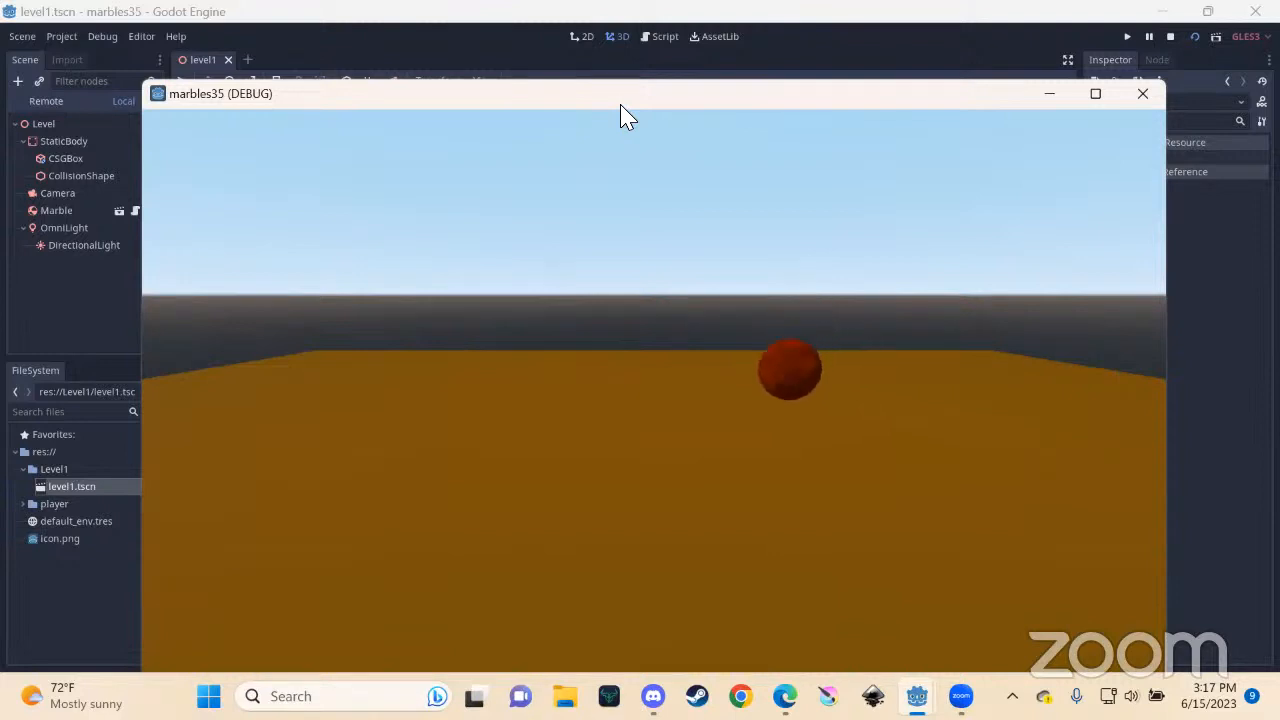
key("Left")
key("Right")
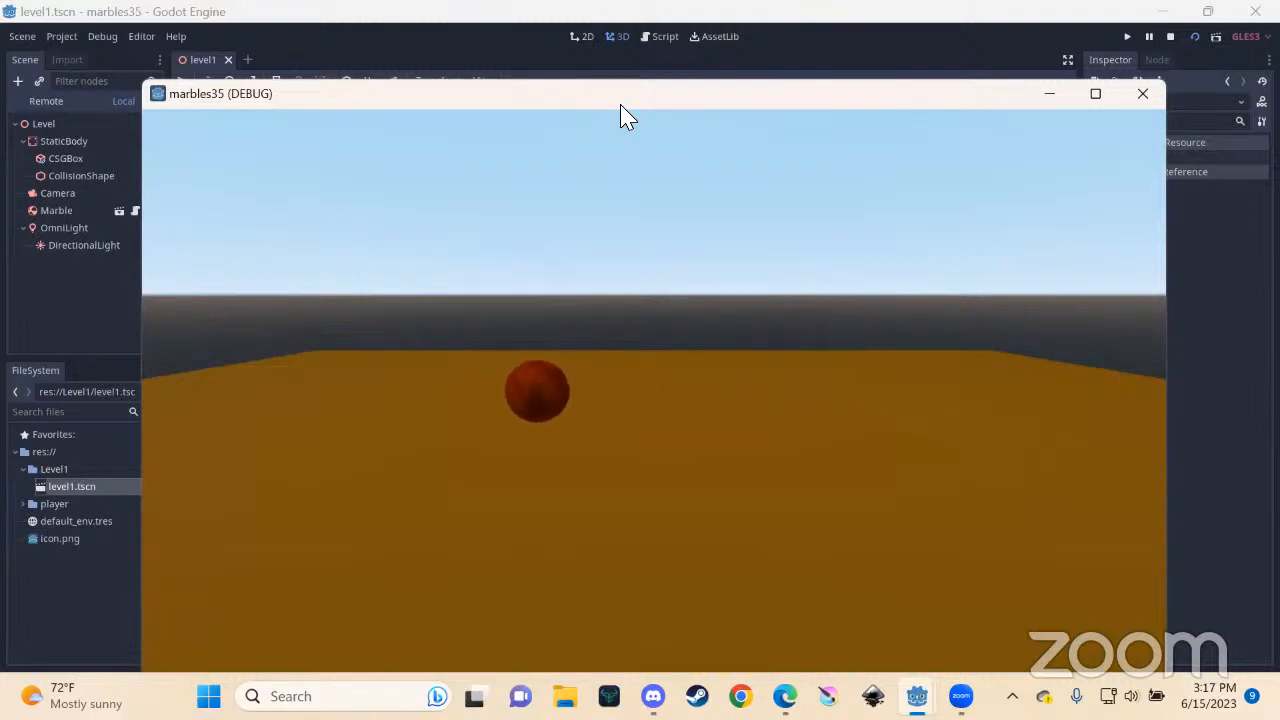
key("Right")
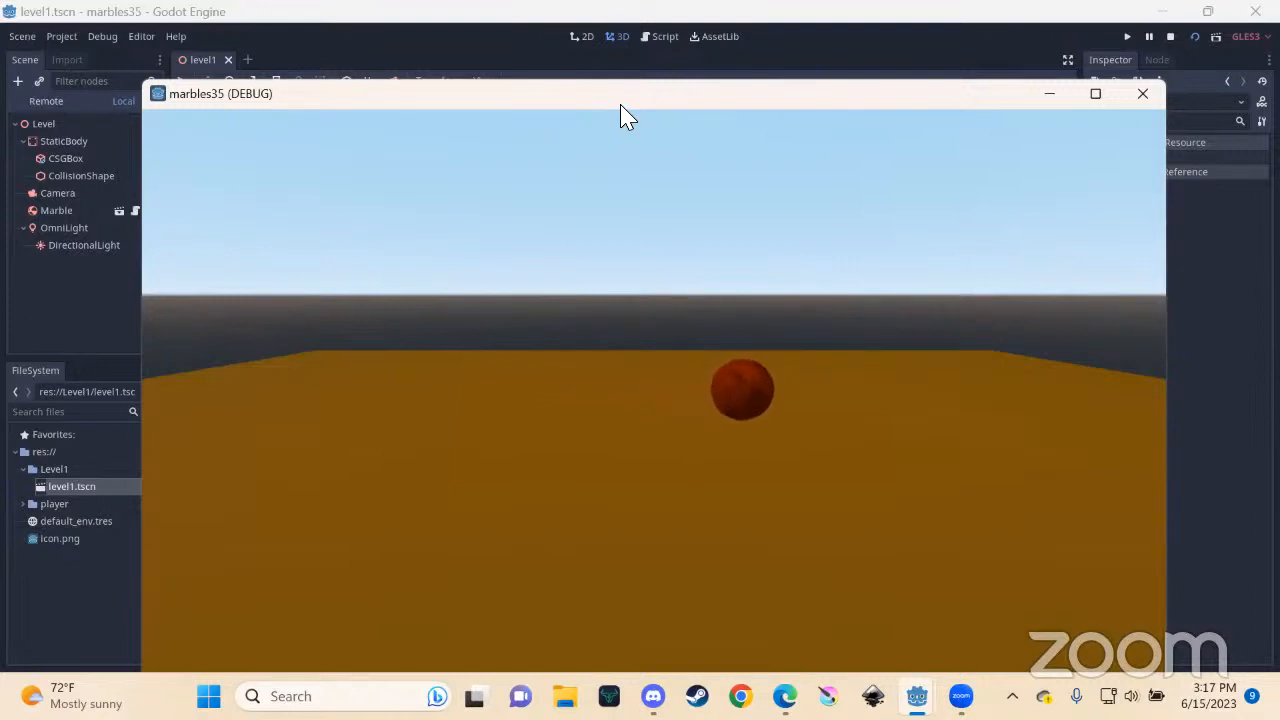
key("Left")
key("space")
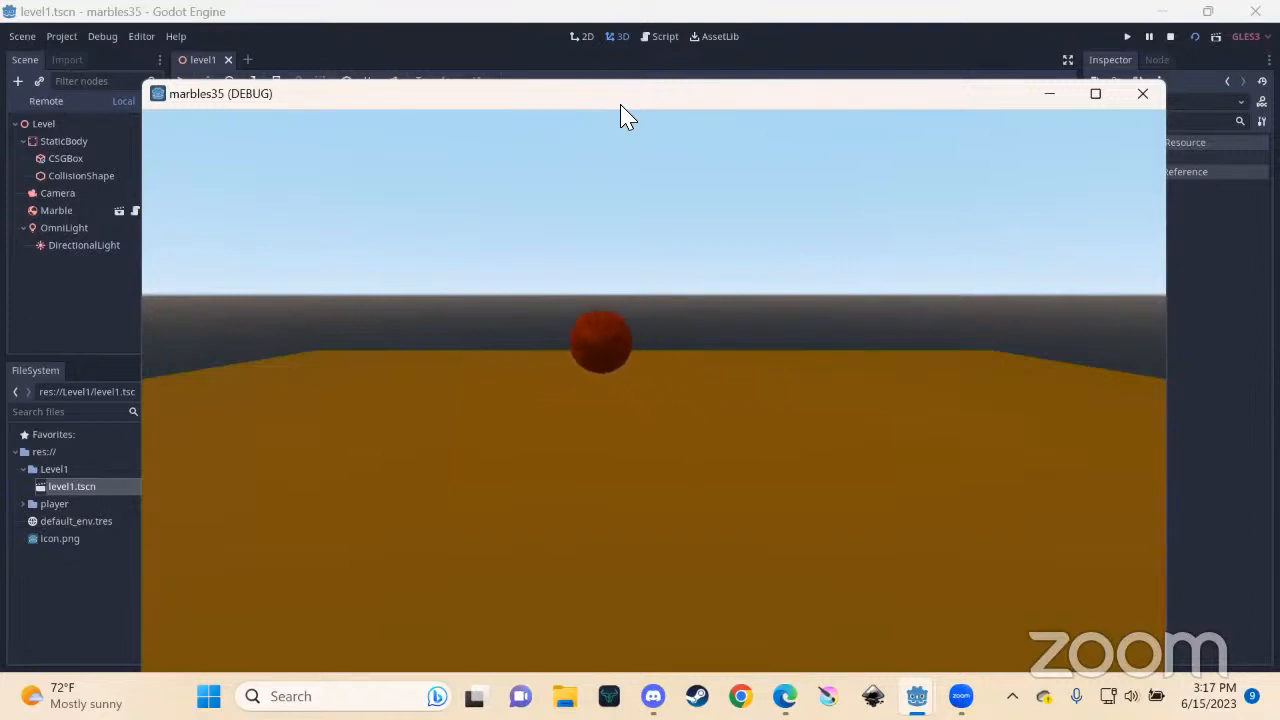
key("Right")
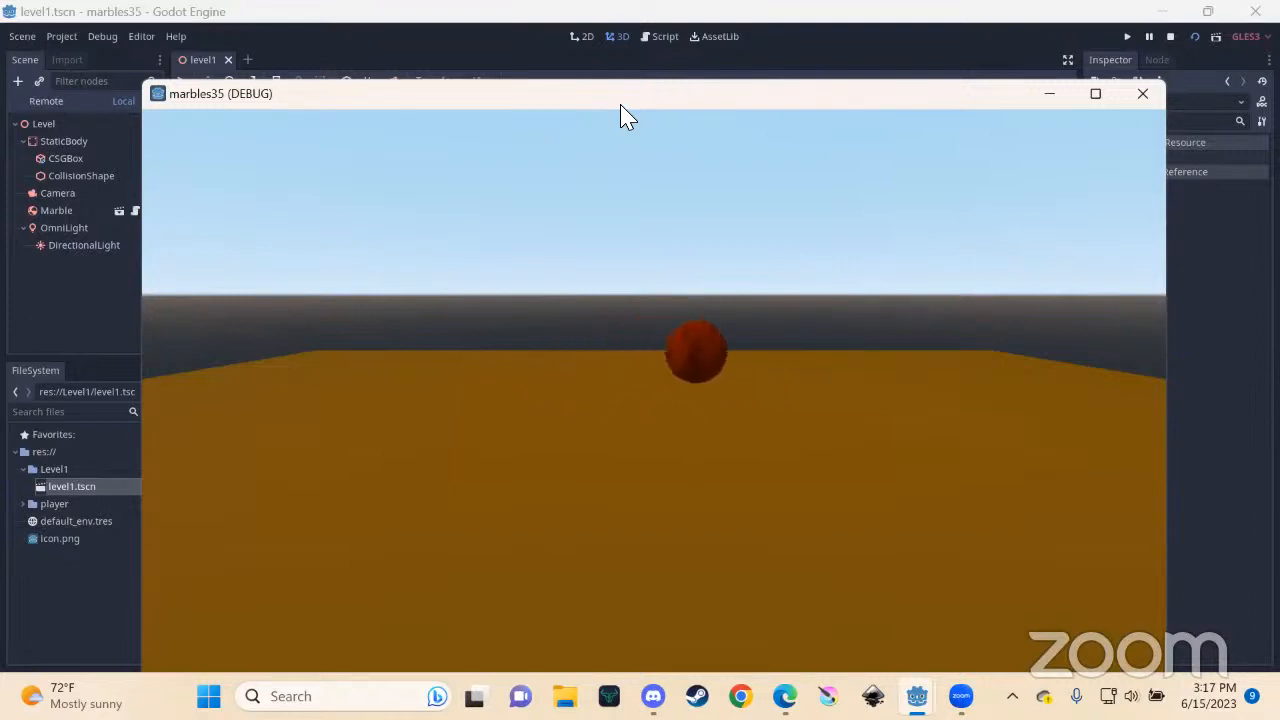
key("Left")
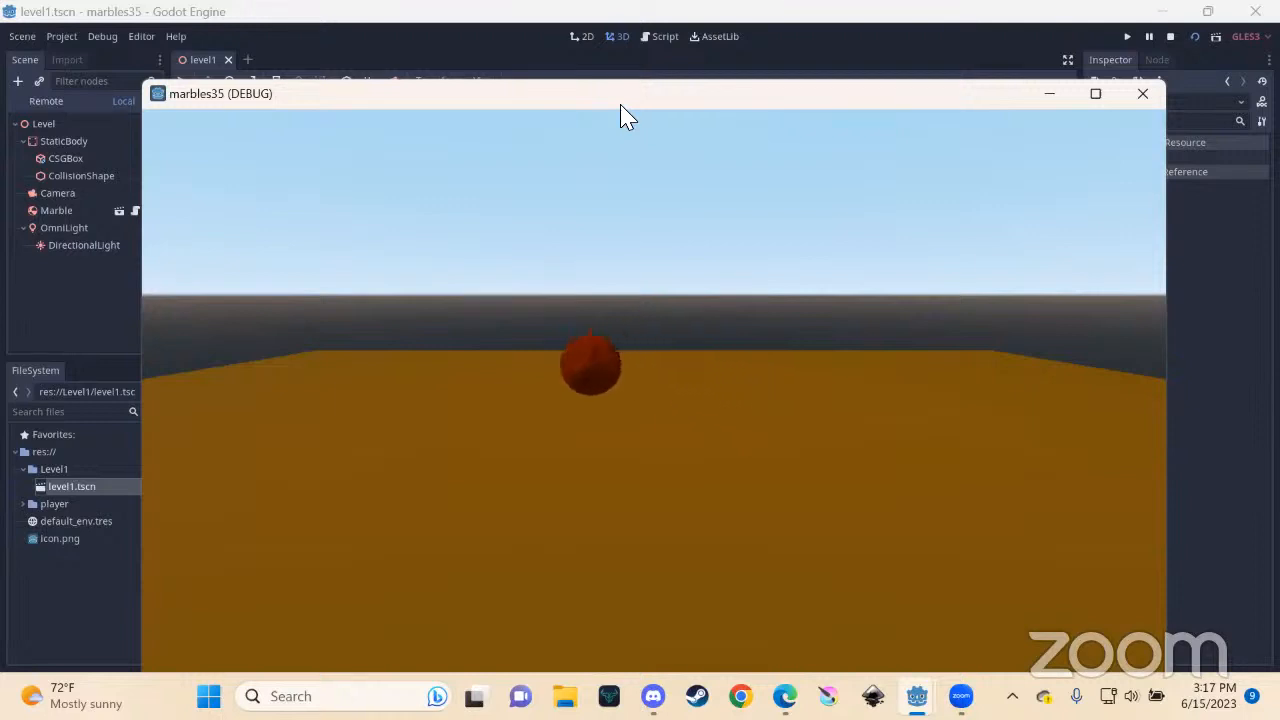
key("Right")
key("space")
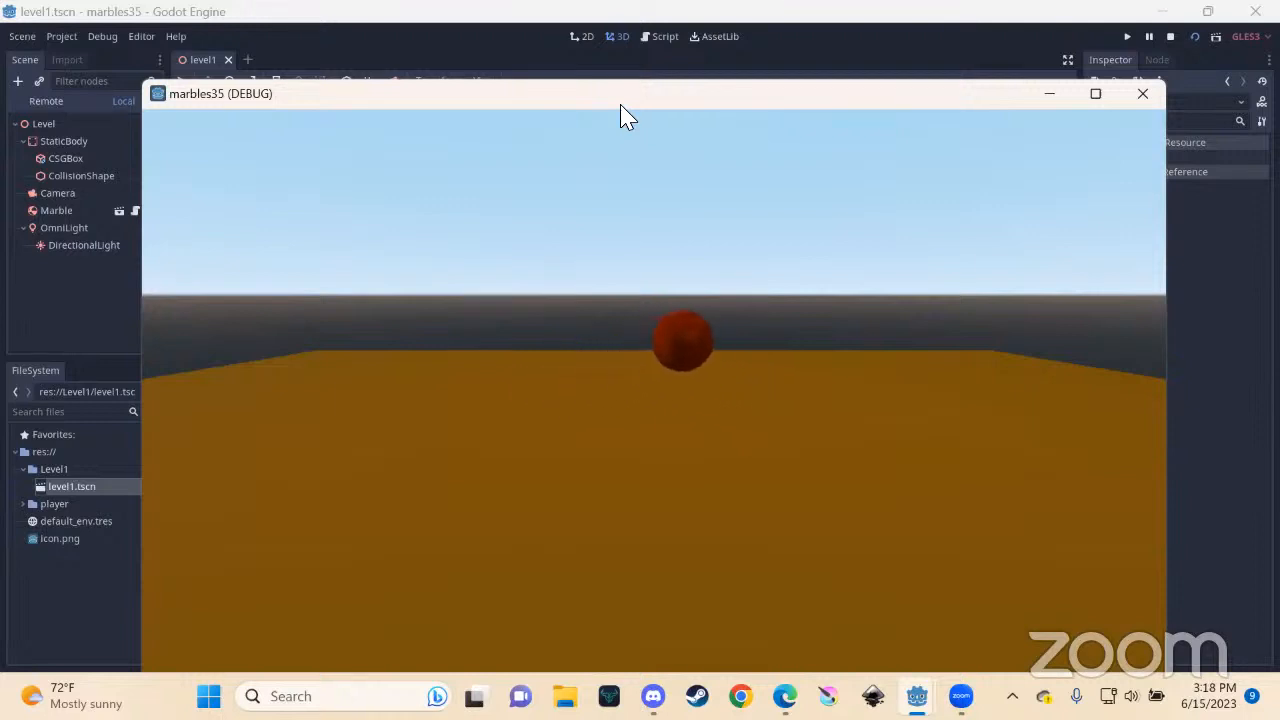
- Roll the marble repeatedly from side to side without jumping to test how it reverses direction
key("Left")
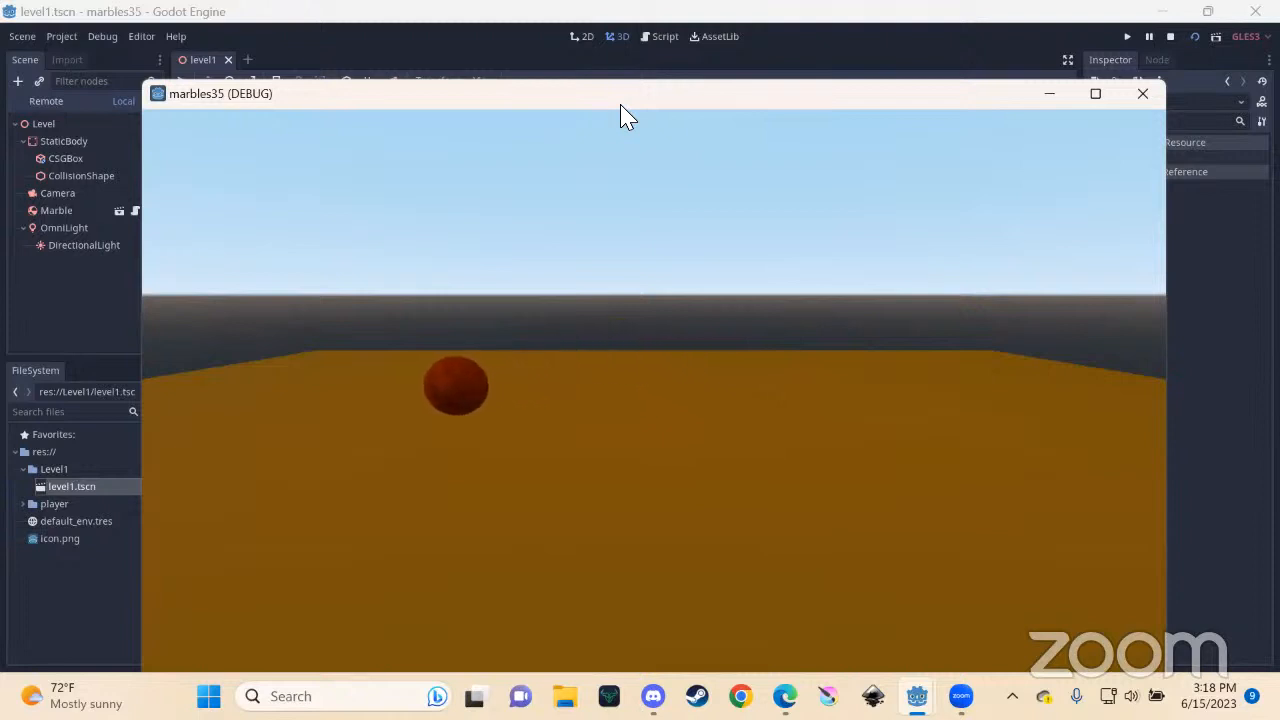
key("Right")
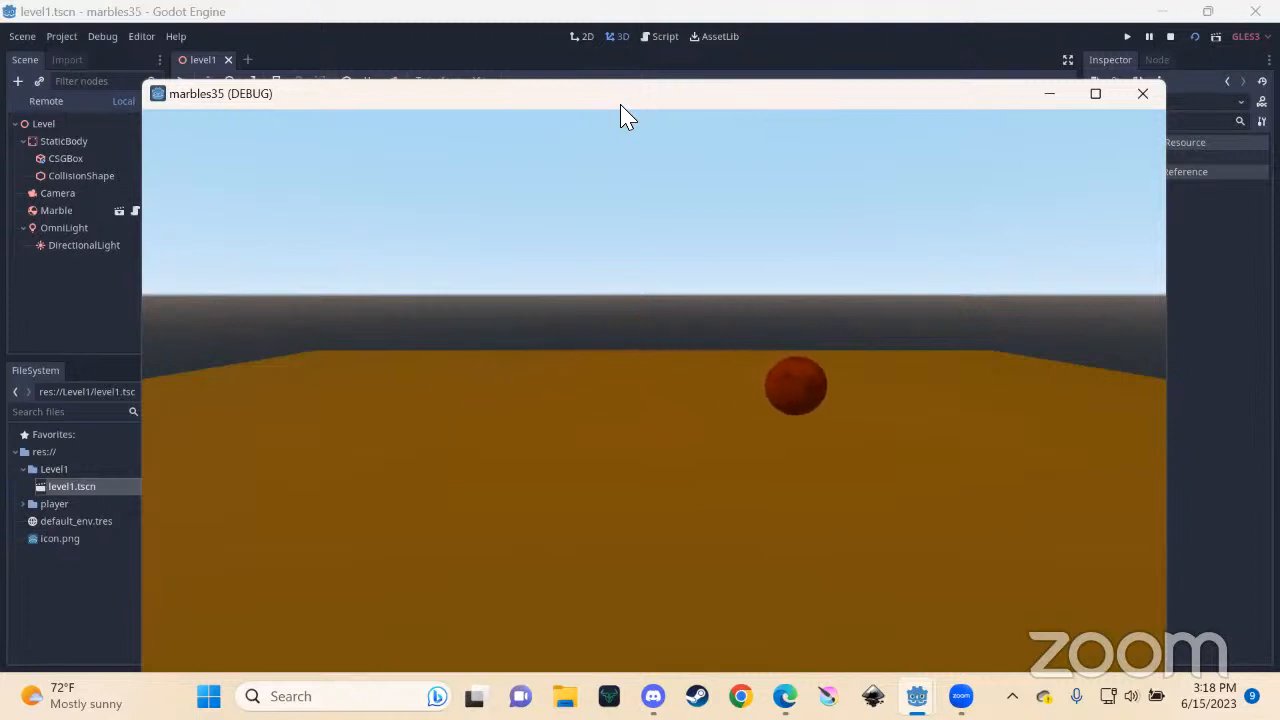
key("Left")
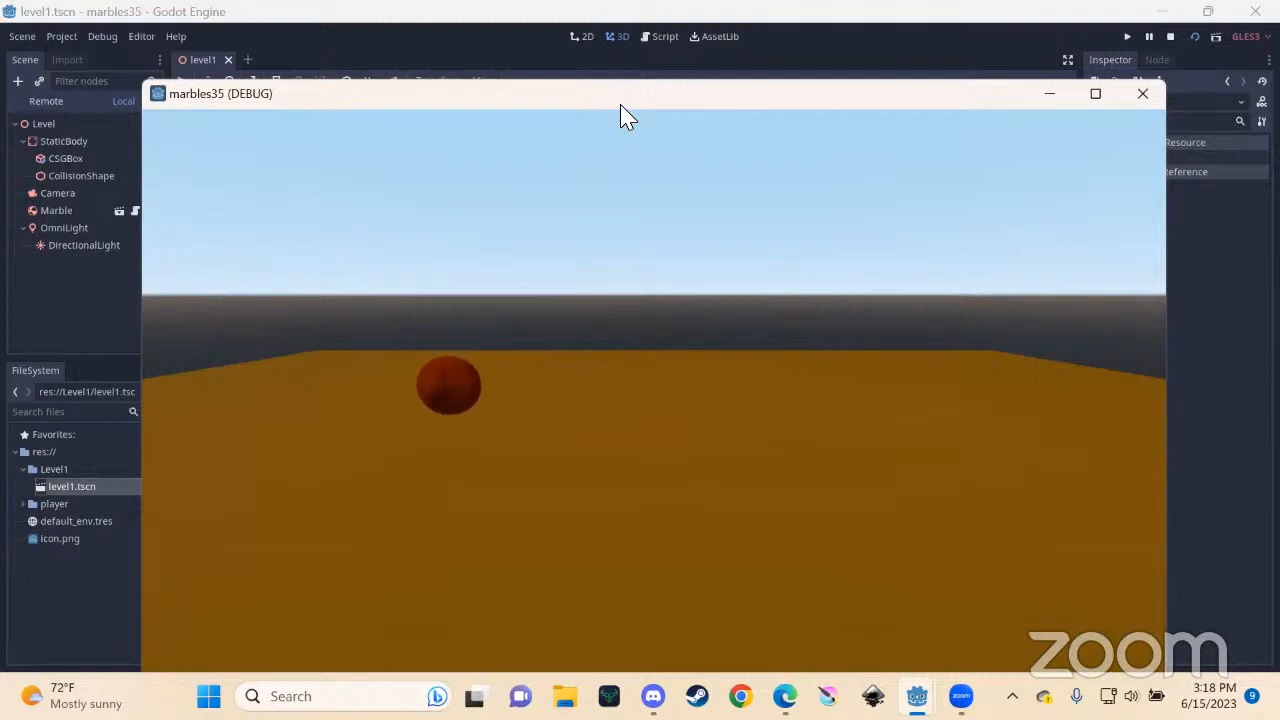
key("Right")
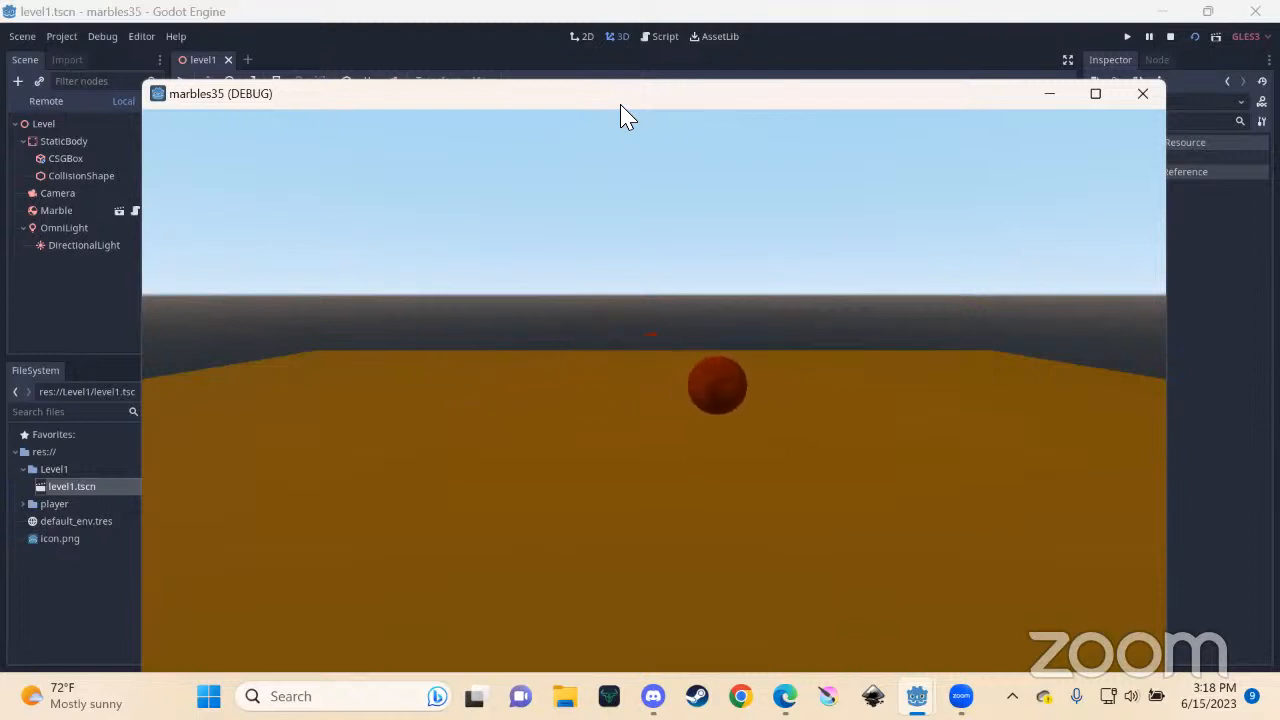
key("Left")
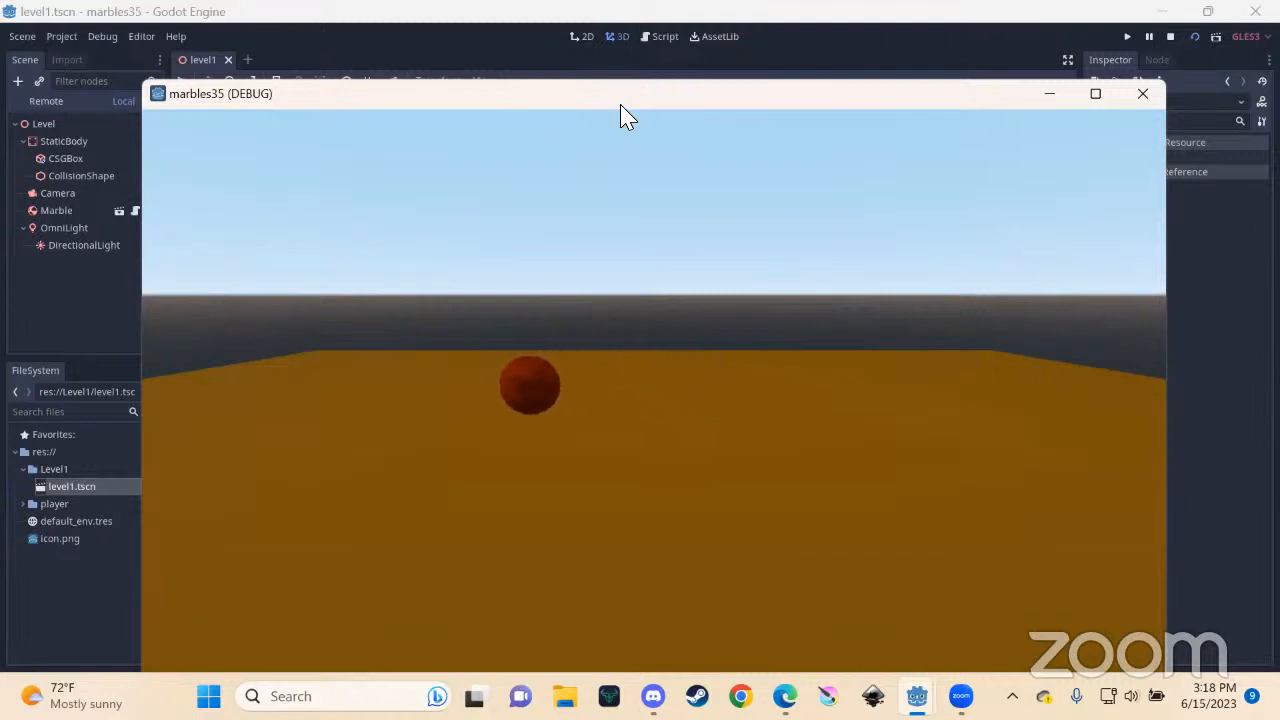
key("Right")
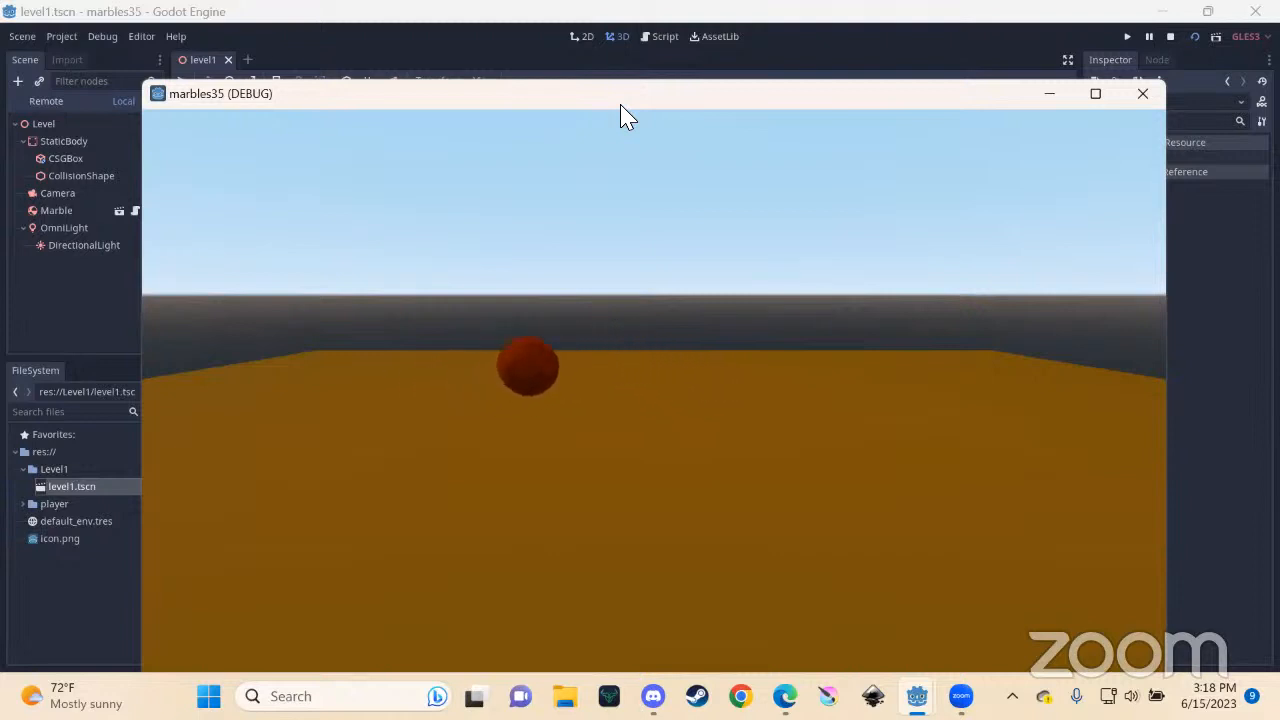
key("Left")
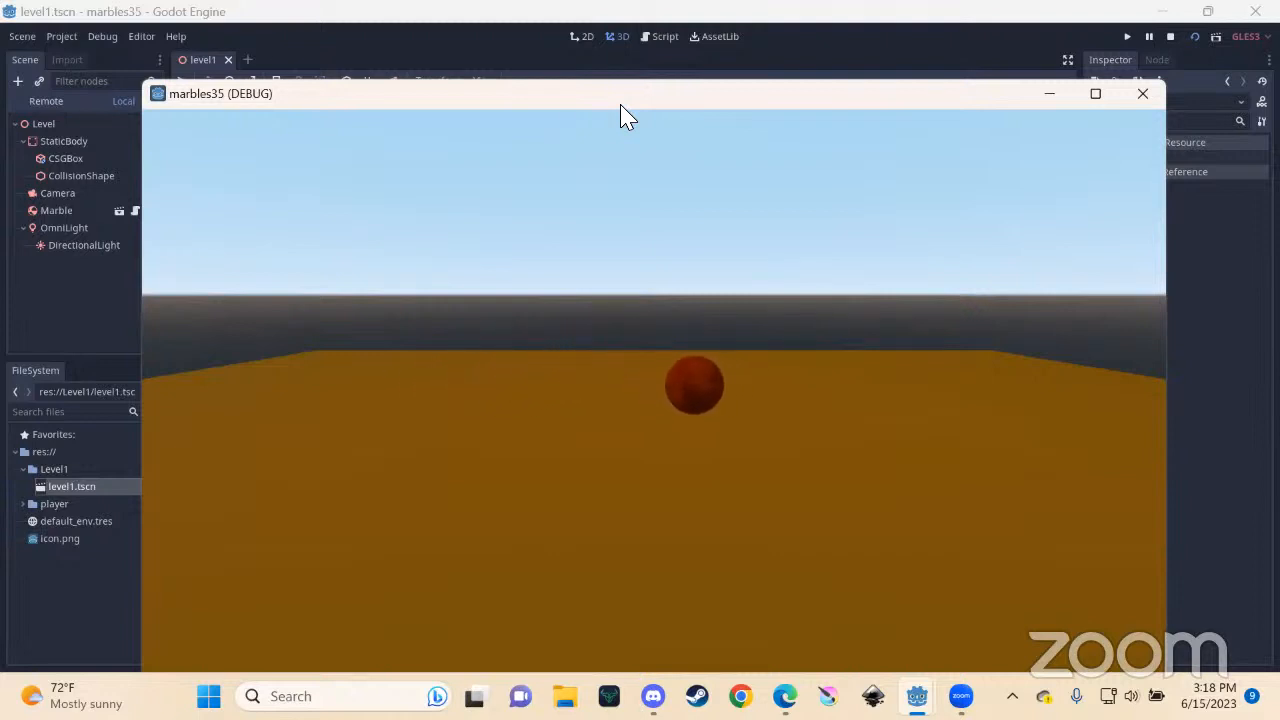
key("Right")
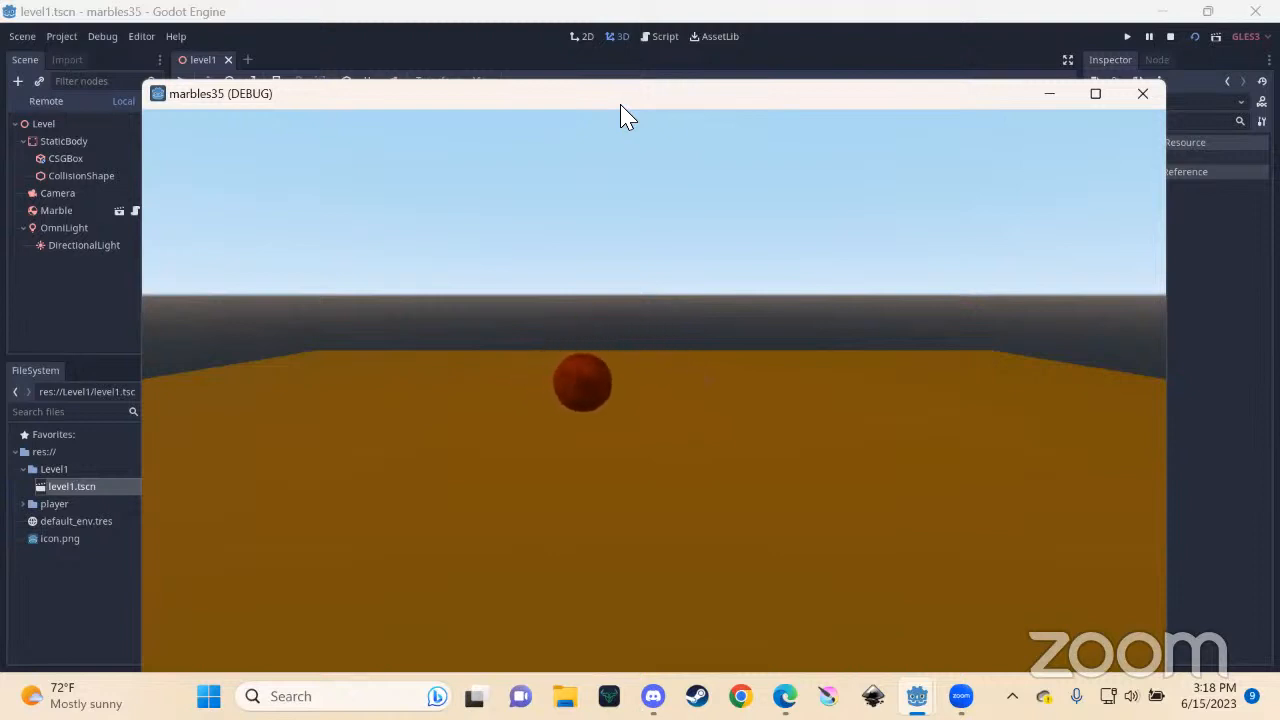
key("Left")
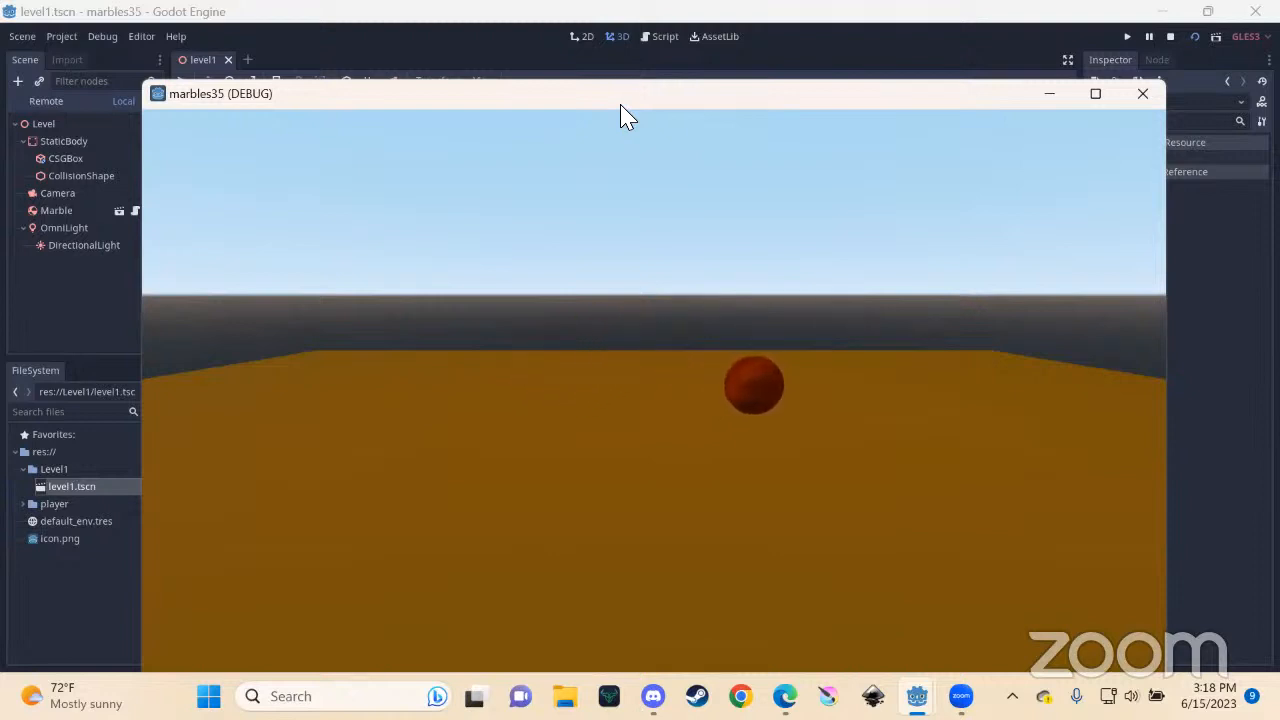
- Roll the marble right and left across the platform with short jumps between the direction changes to test its controls
key("Right")
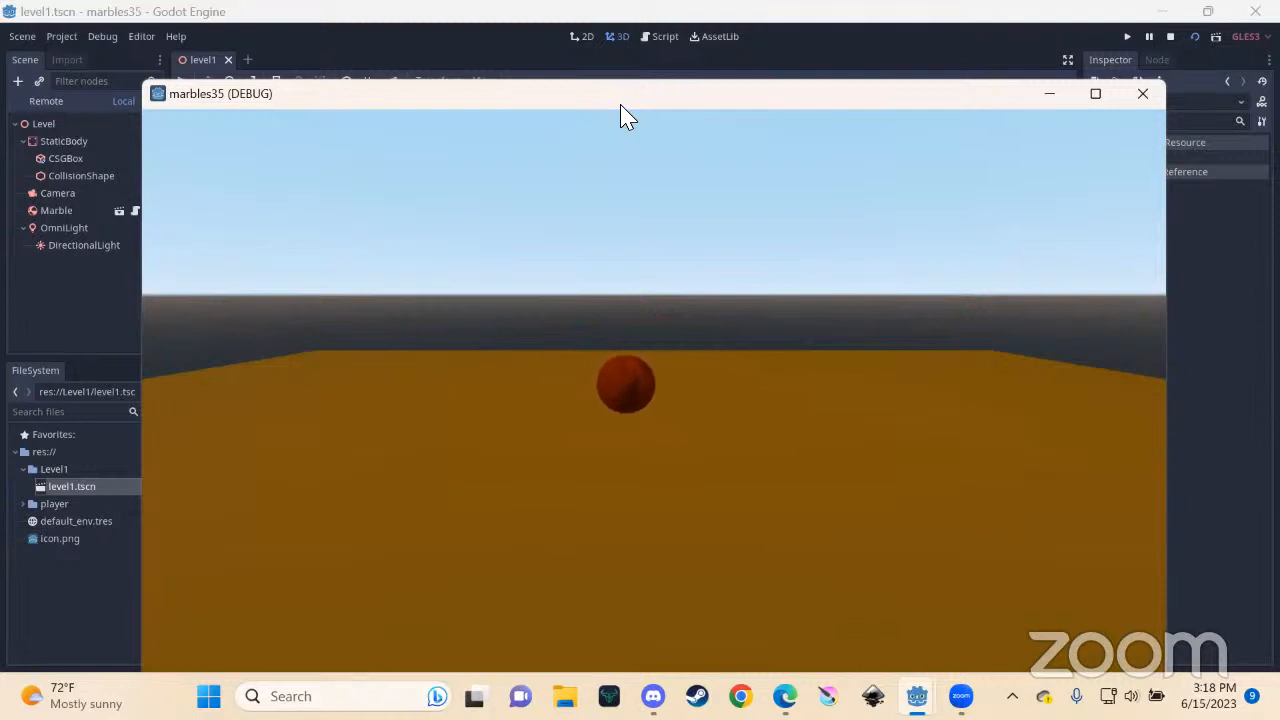
key("space")
key("Left")
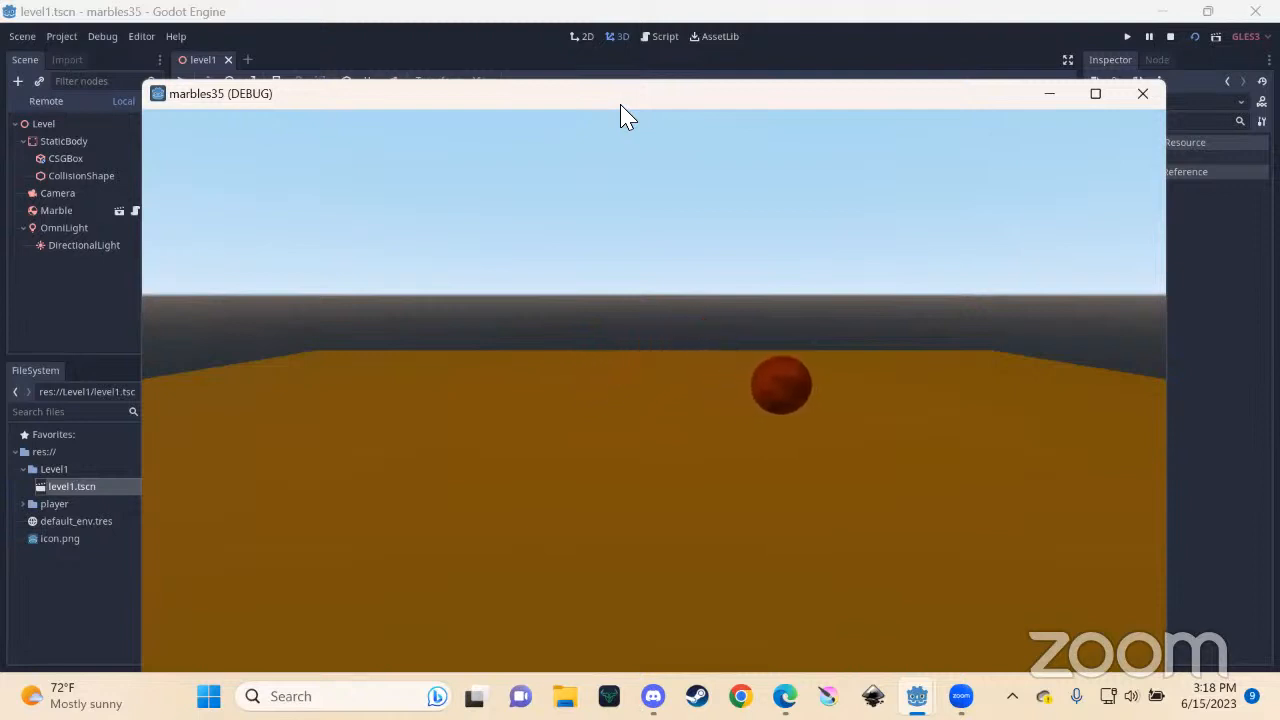
key("space")
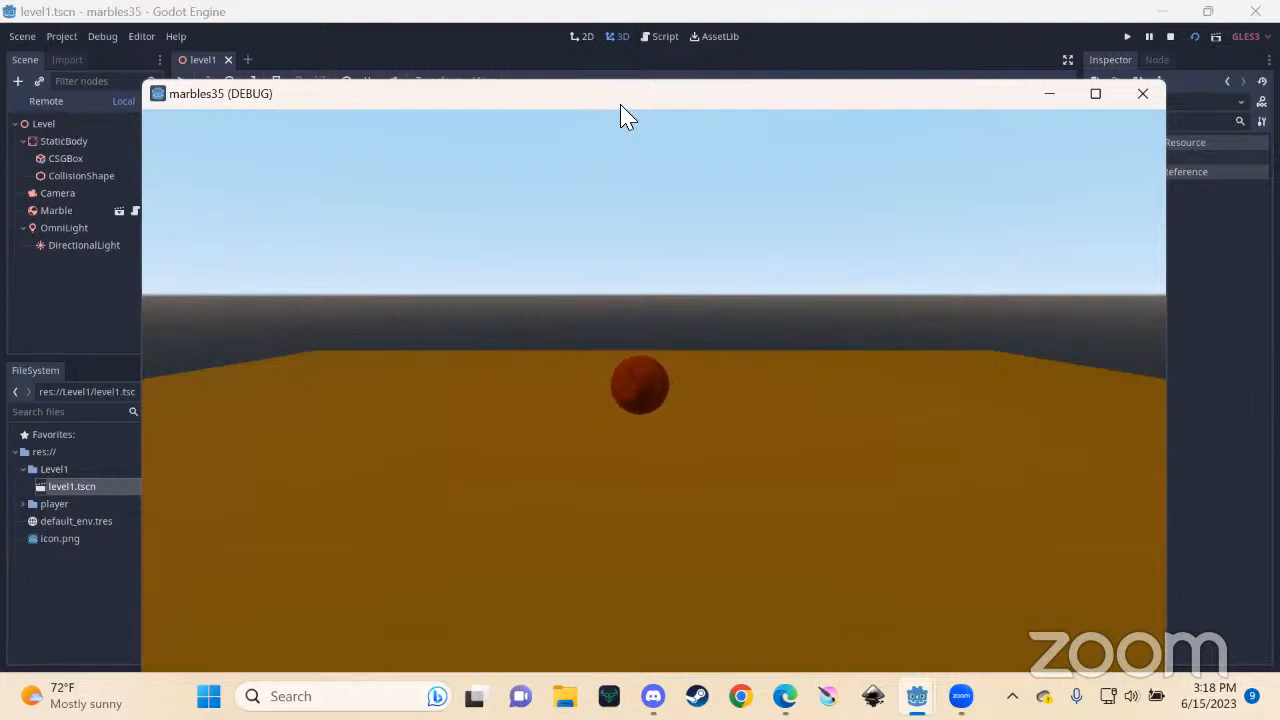
- Switch to Microsoft Edge, search for "chatgpt ai" in a new tab and open OpenAI's ChatGPT page
left_click(785, 696)
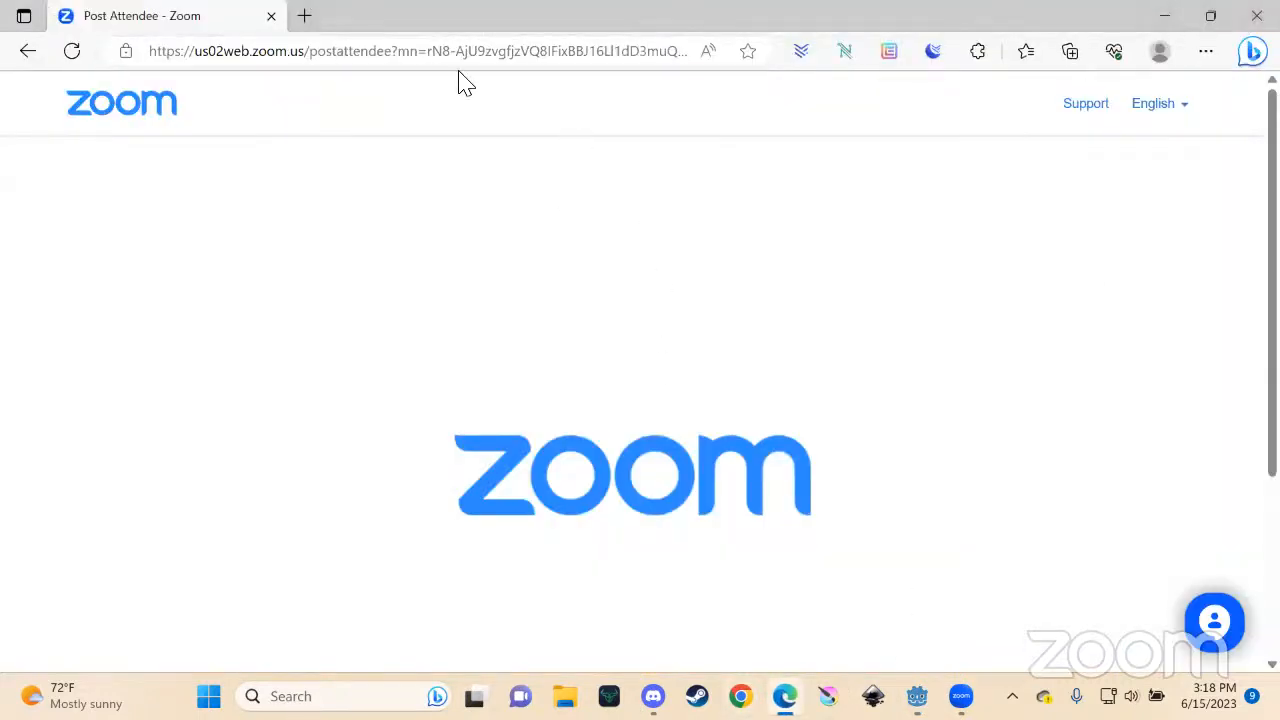
left_click(307, 20)
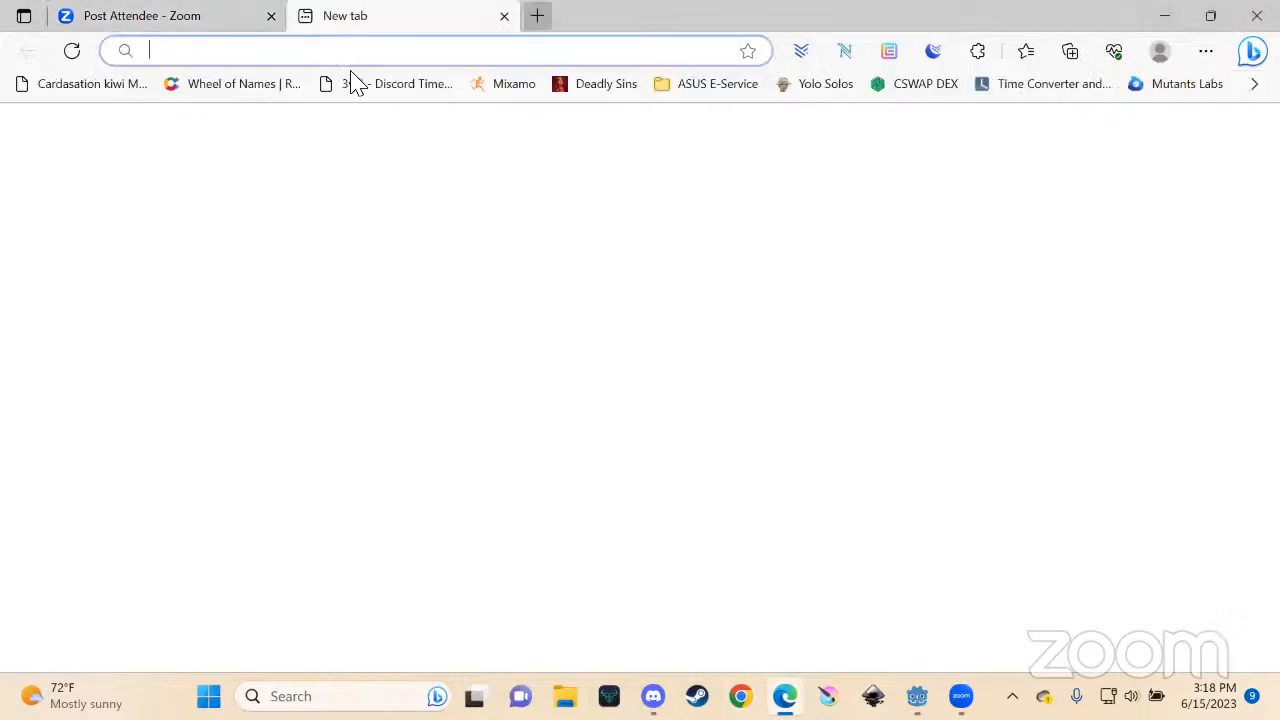
type("chatgpt")
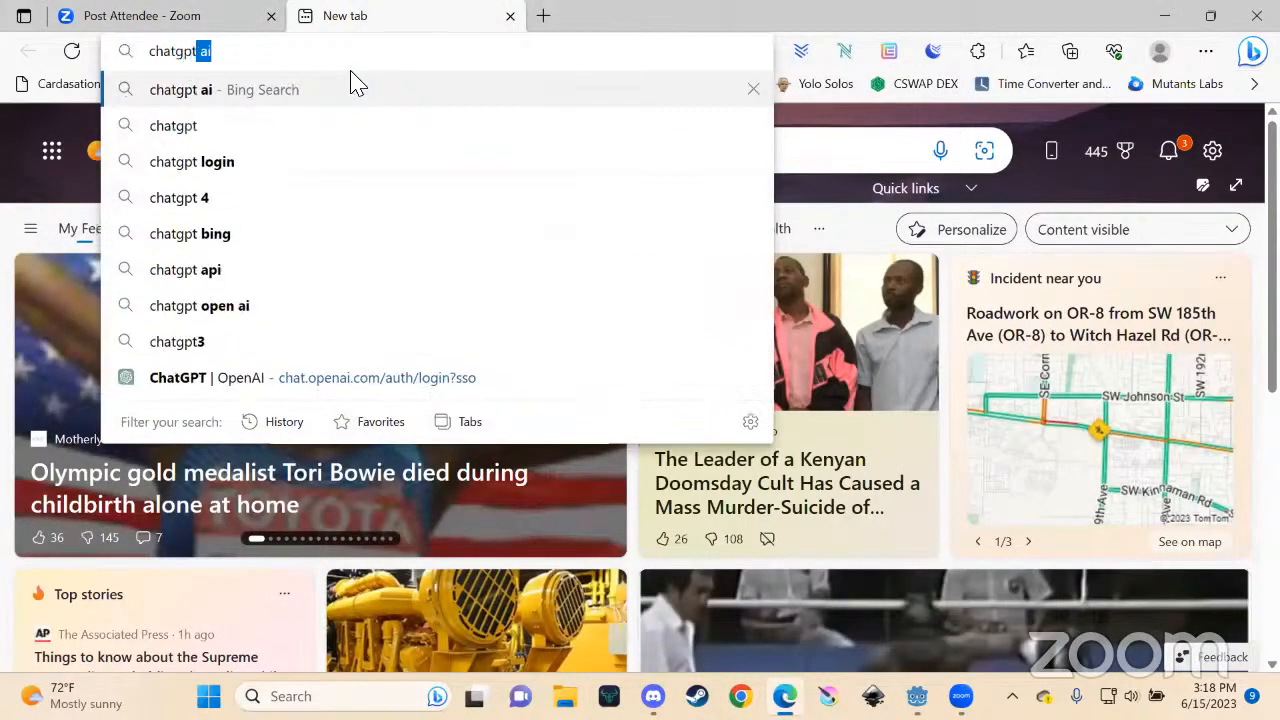
key("Return")
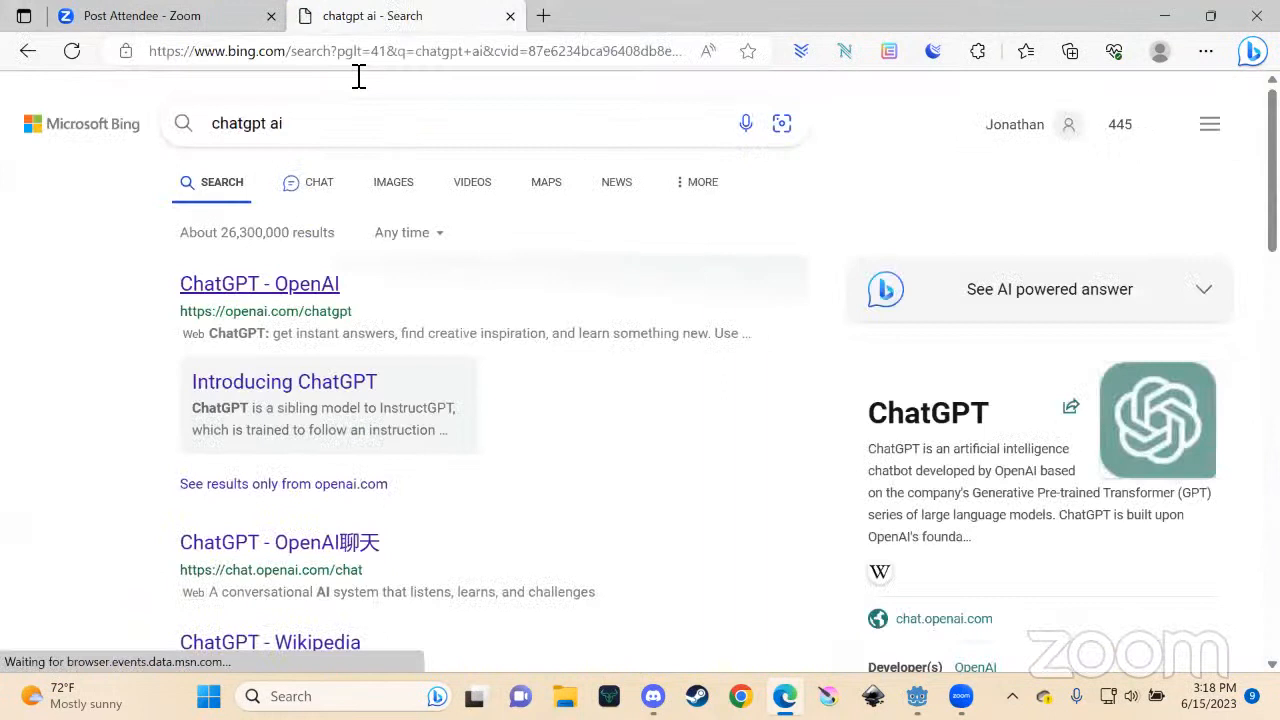
left_click(297, 286)
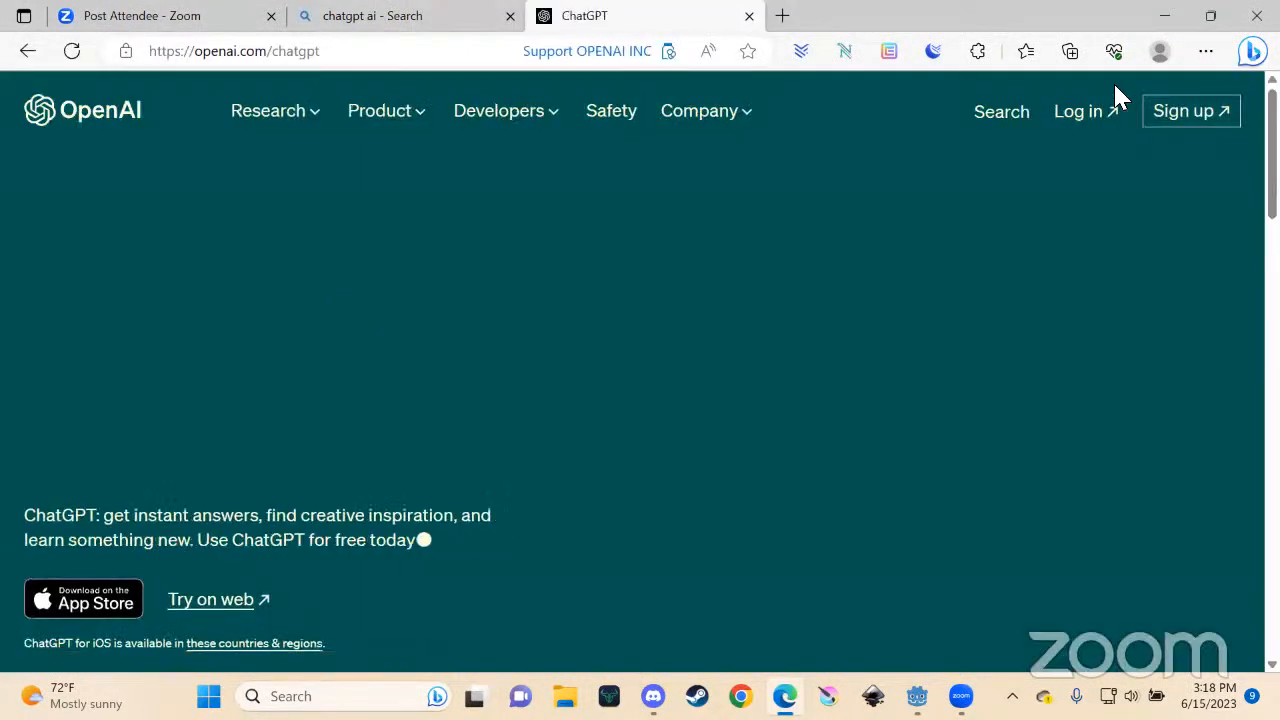
- Log in to OpenAI with the account's e-mail address and password, and open ChatGPT
left_click(1089, 114)
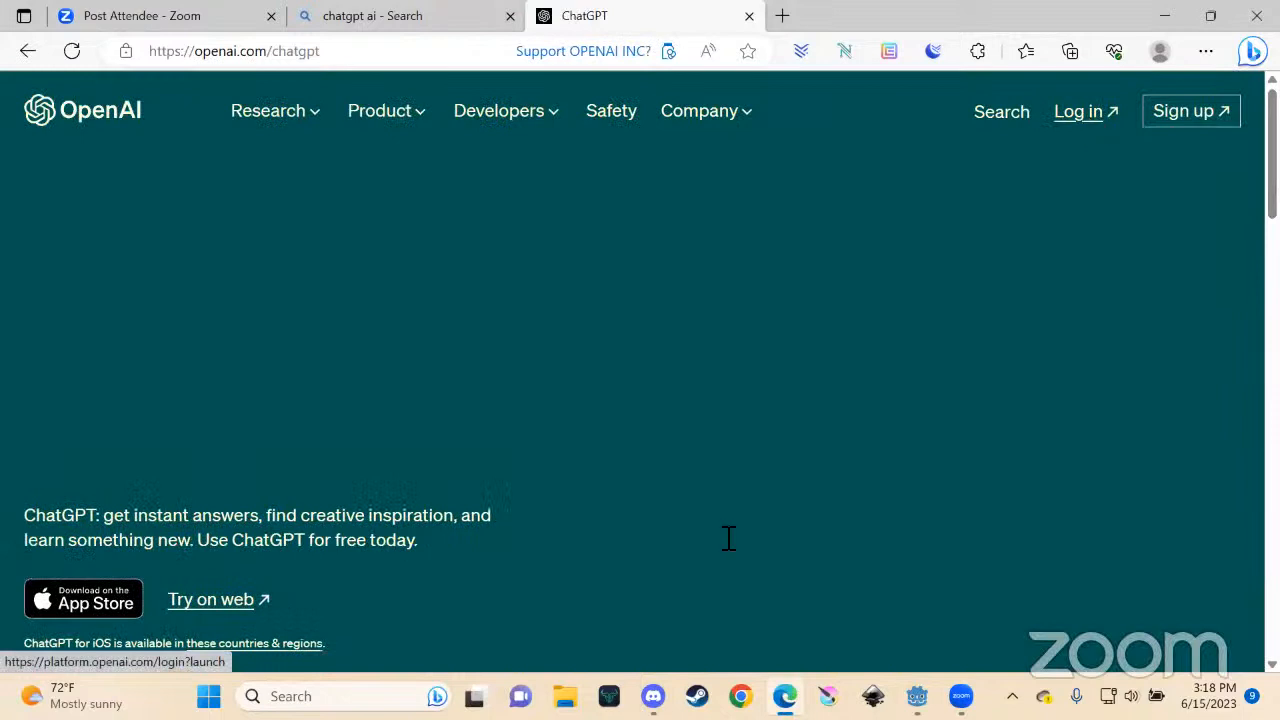
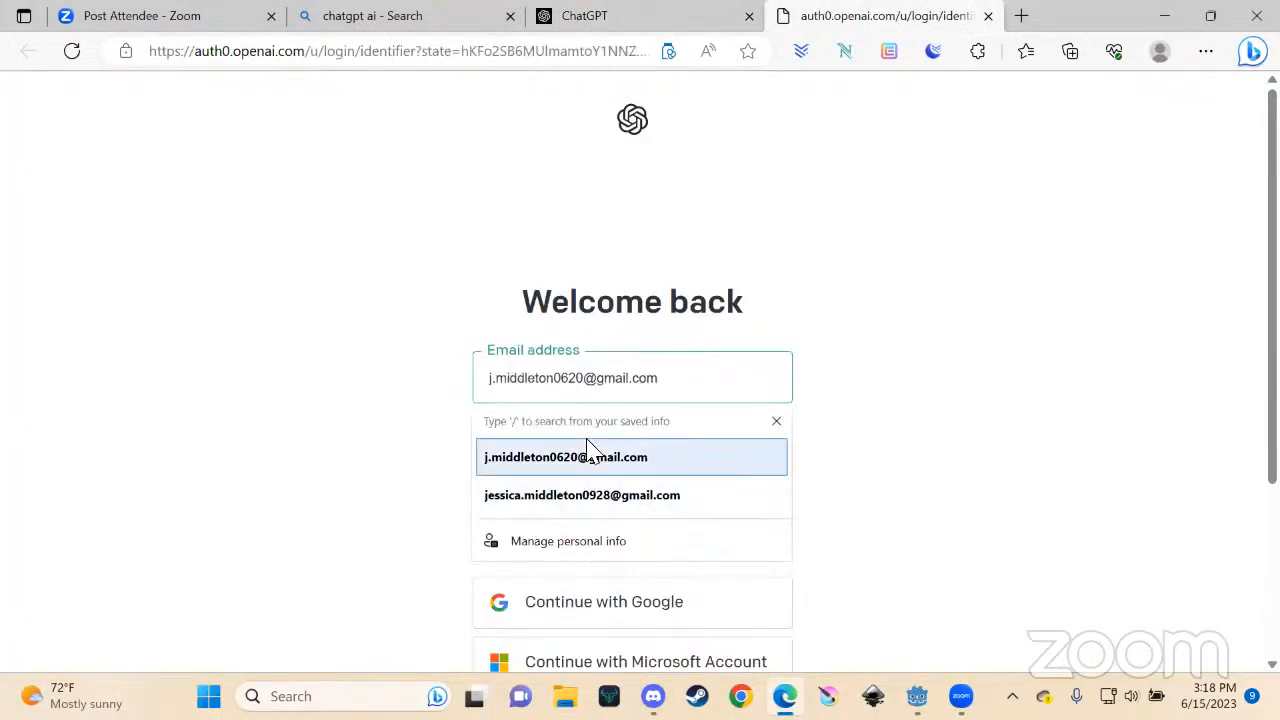
left_click(589, 457)
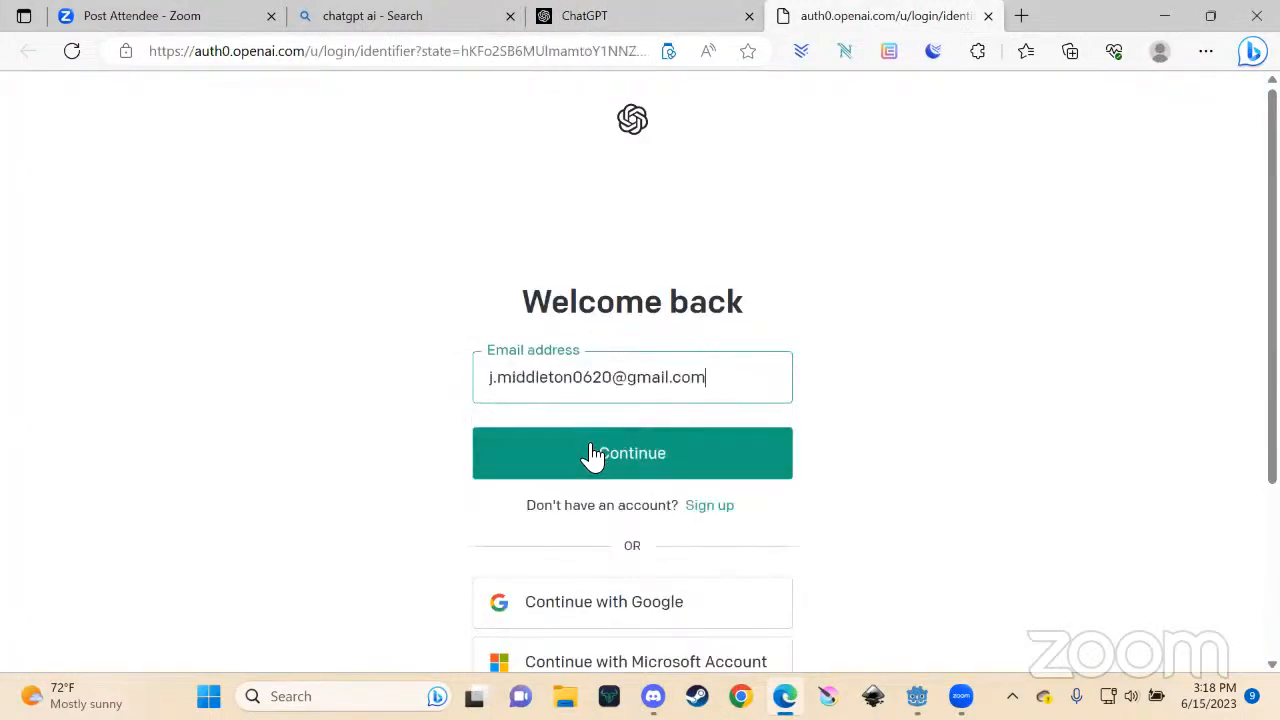
left_click(655, 453)
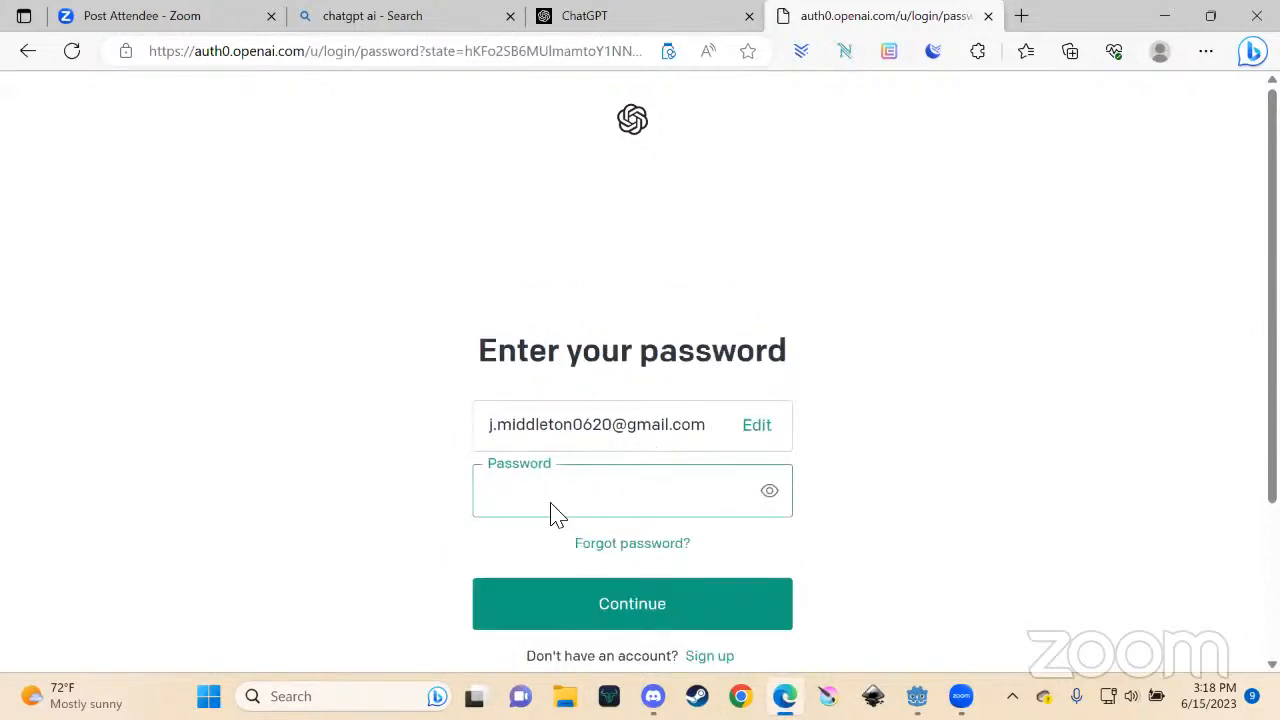
type("••")
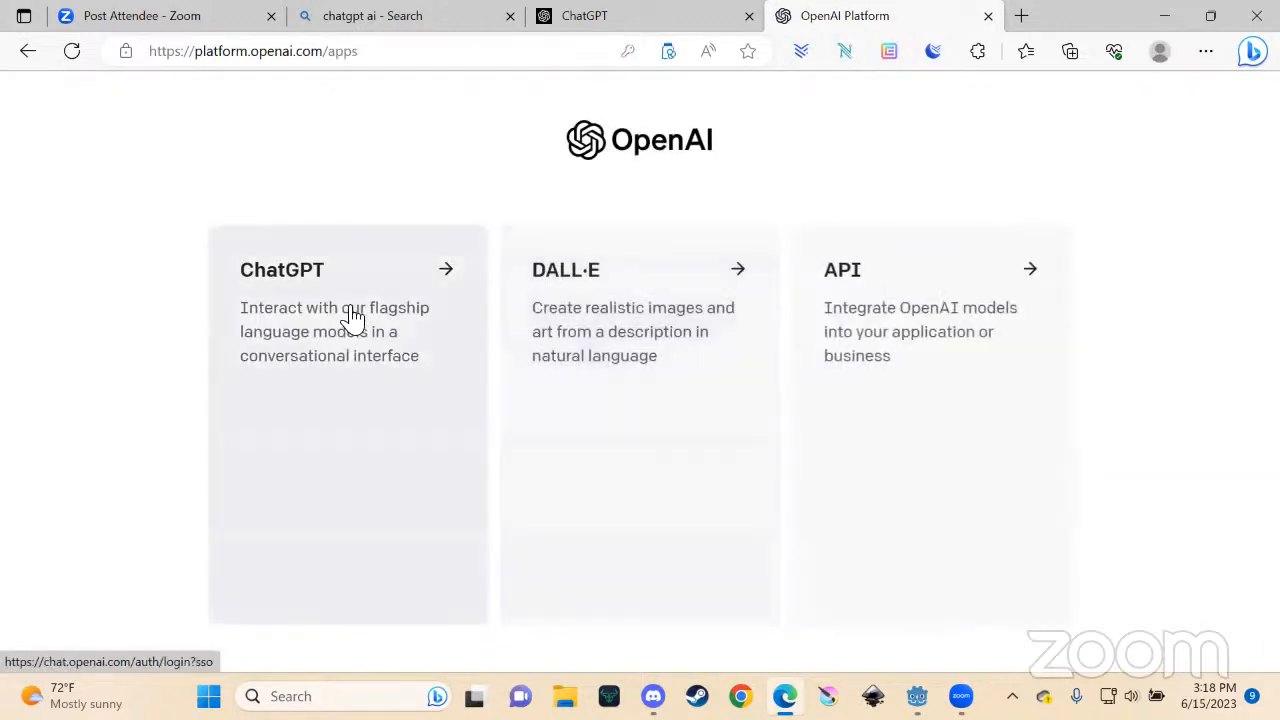
left_click(332, 364)
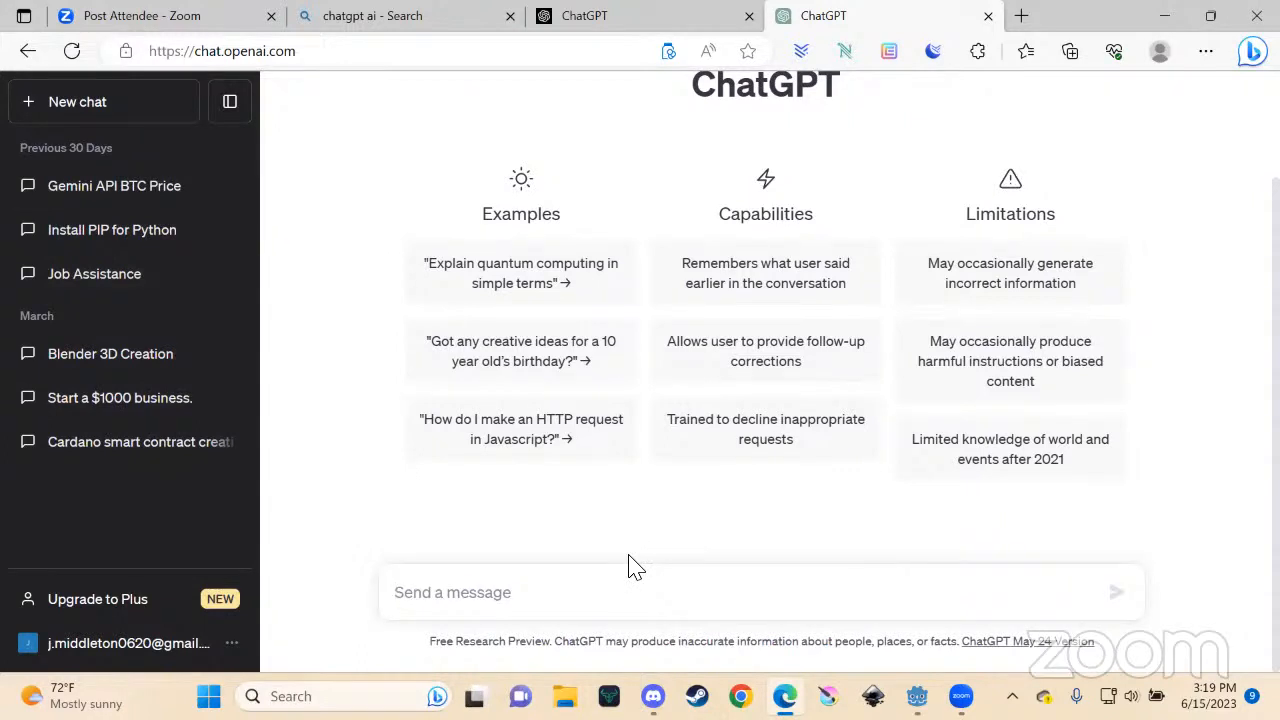
- Ask ChatGPT: "Write script for Godot 3.5 that makes a camera follow a rigid body"
type("Wri")
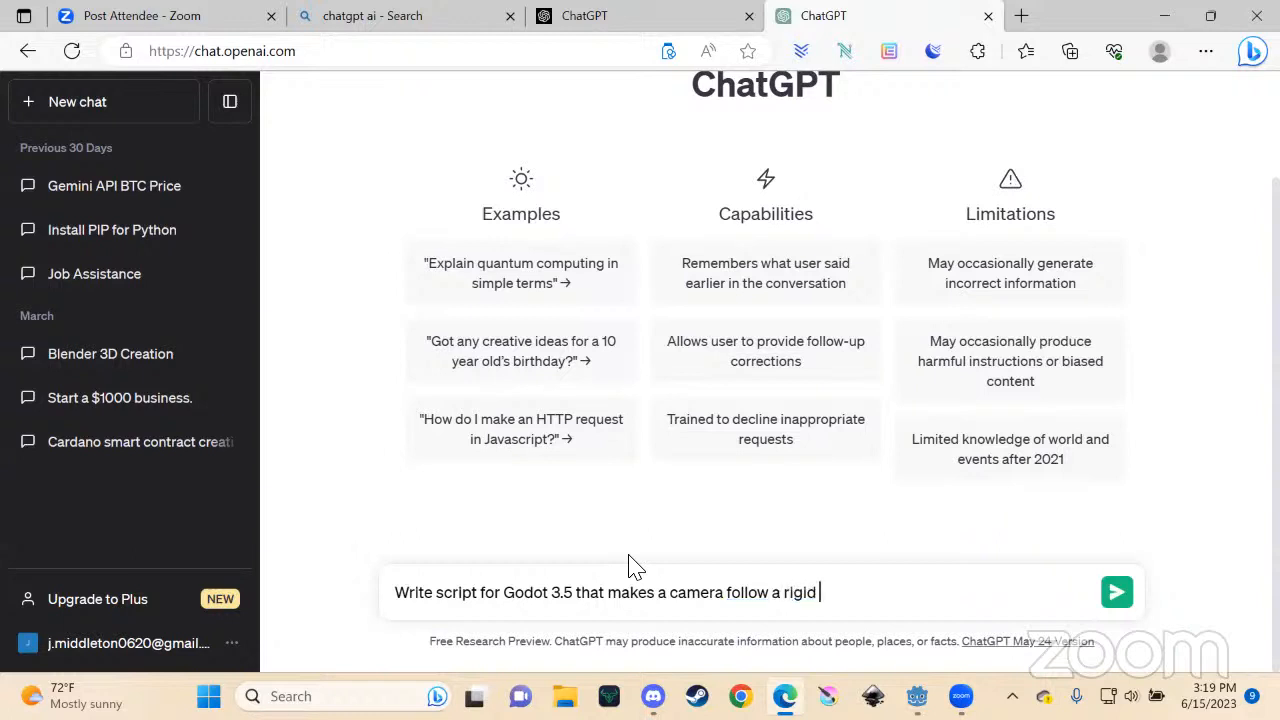
type("y")
key("Return")
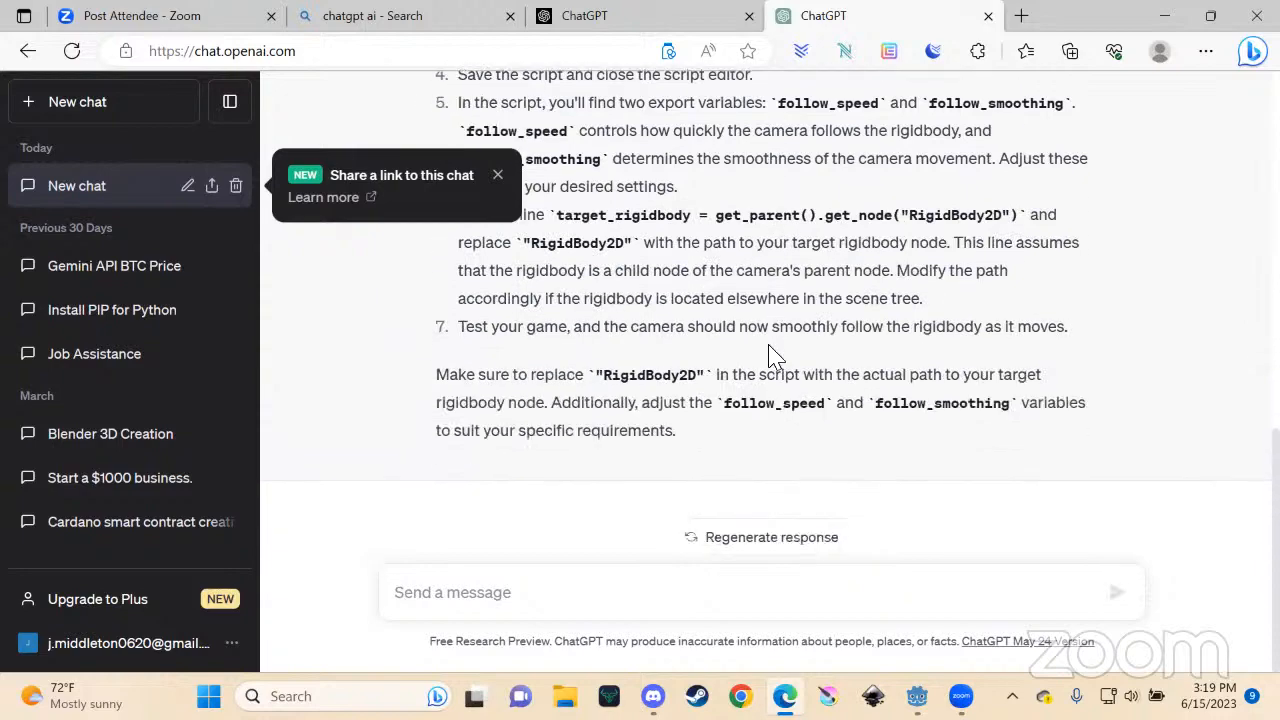
- Look over the generated camera script and send the follow-up request "make the script 3d"
scroll(778, 350, "up", 8)
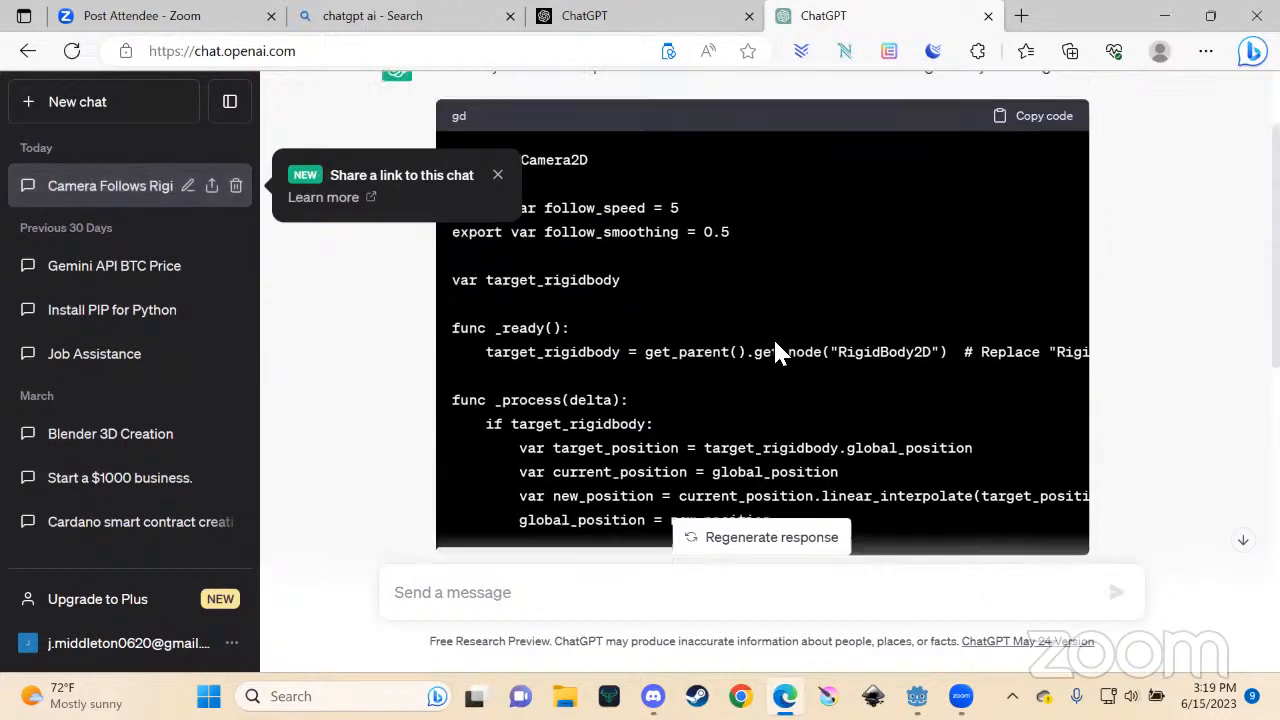
scroll(776, 345, "down", 7)
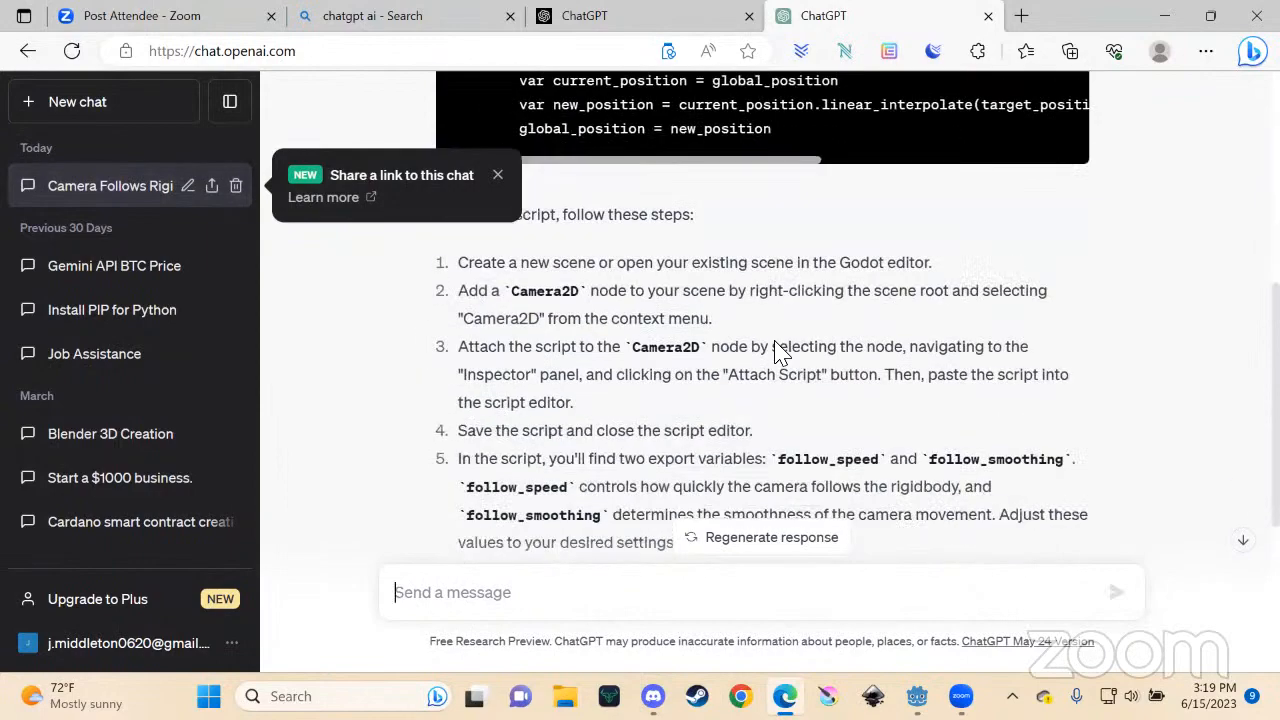
scroll(786, 318, "up", 9)
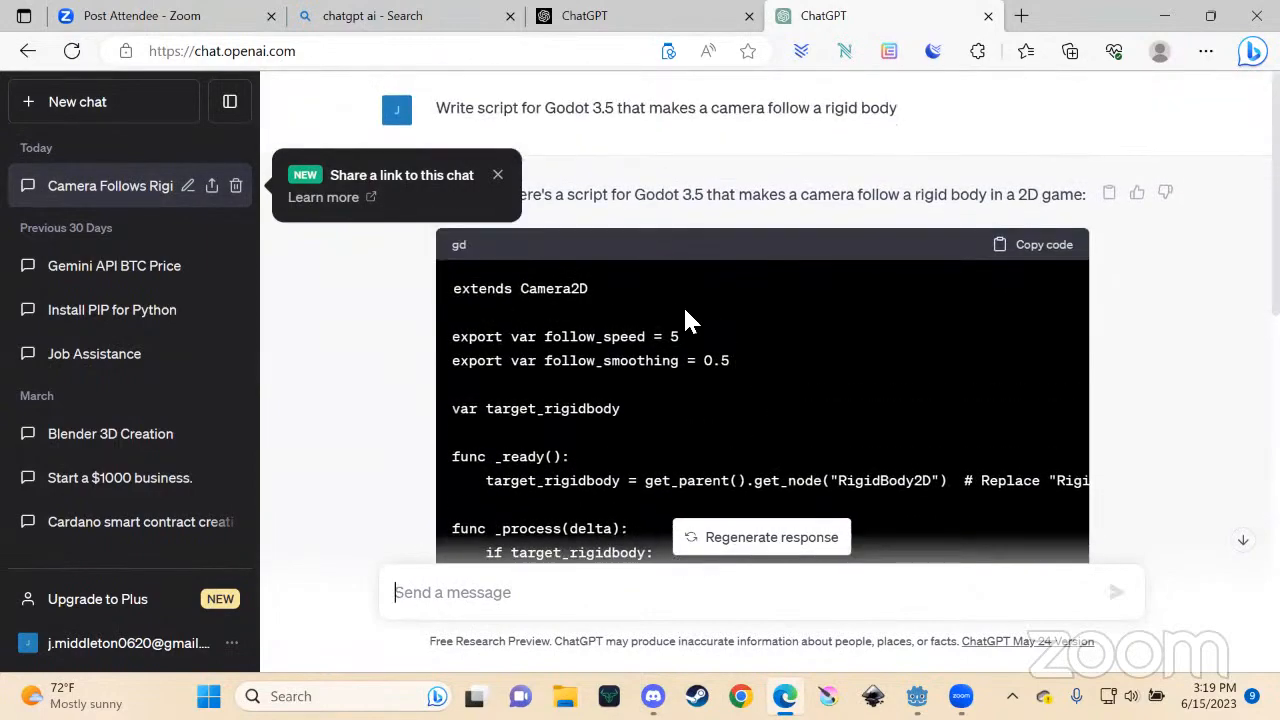
type("make ")
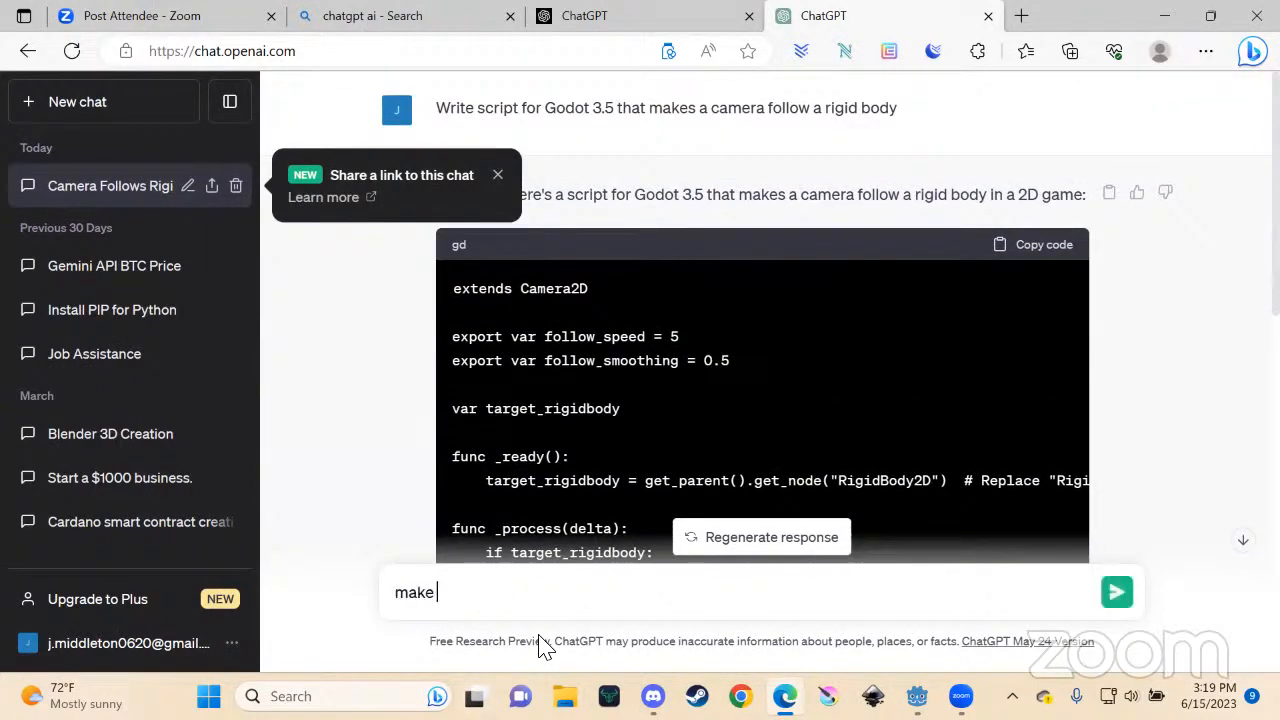
type("the script 3")
key("Return")
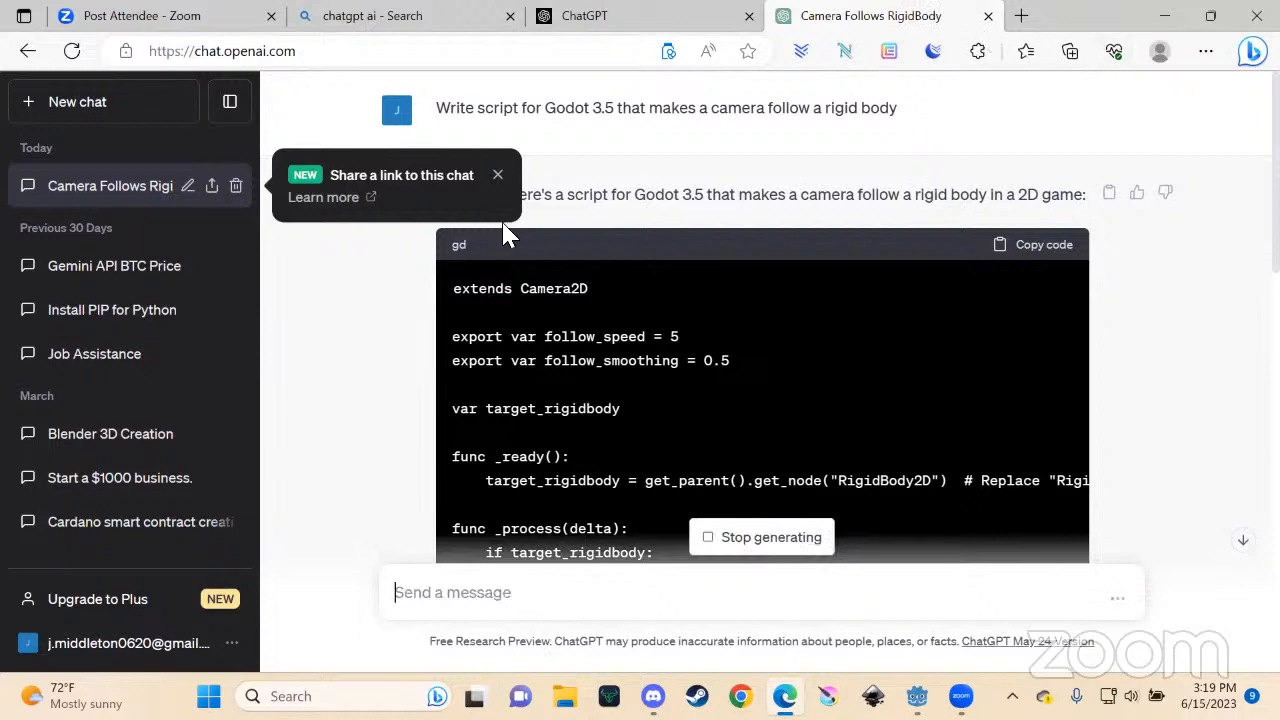
- Read through the 3D camera-follow script and its usage instructions, including the export variables and the target rigid body path
scroll(816, 310, "down", 10)
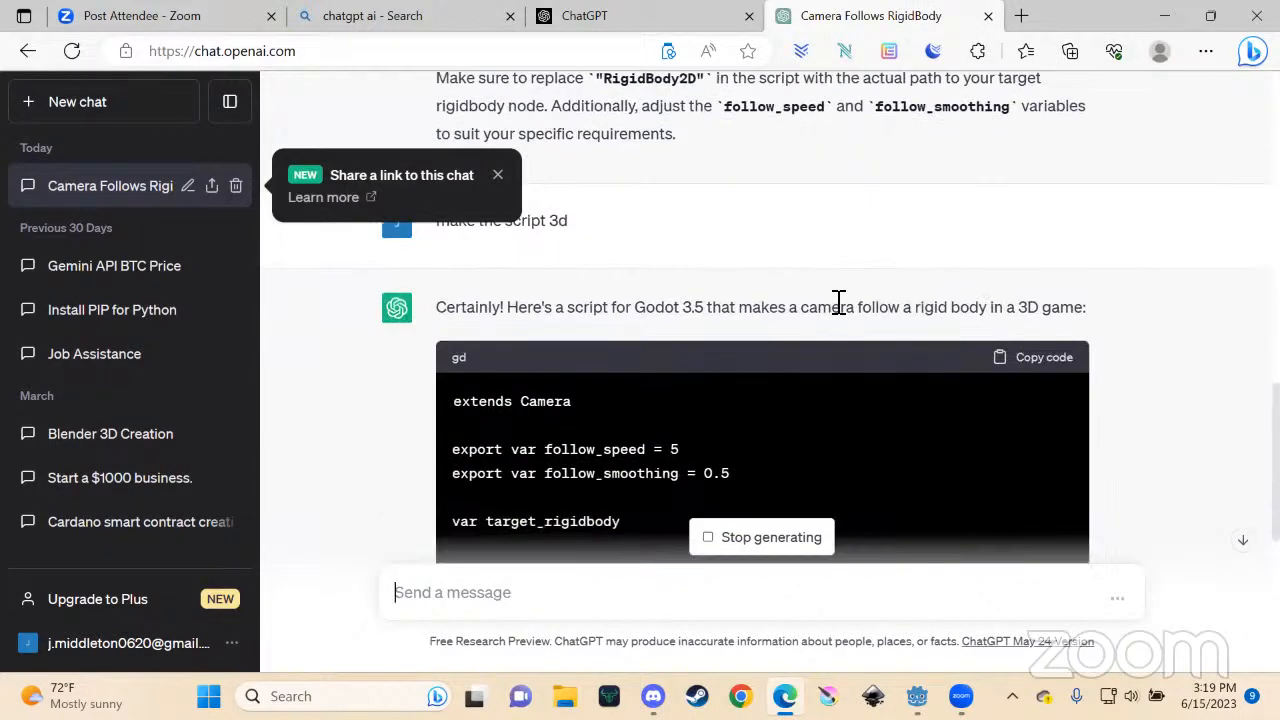
scroll(838, 302, "down", 4)
scroll(838, 302, "up", 3)
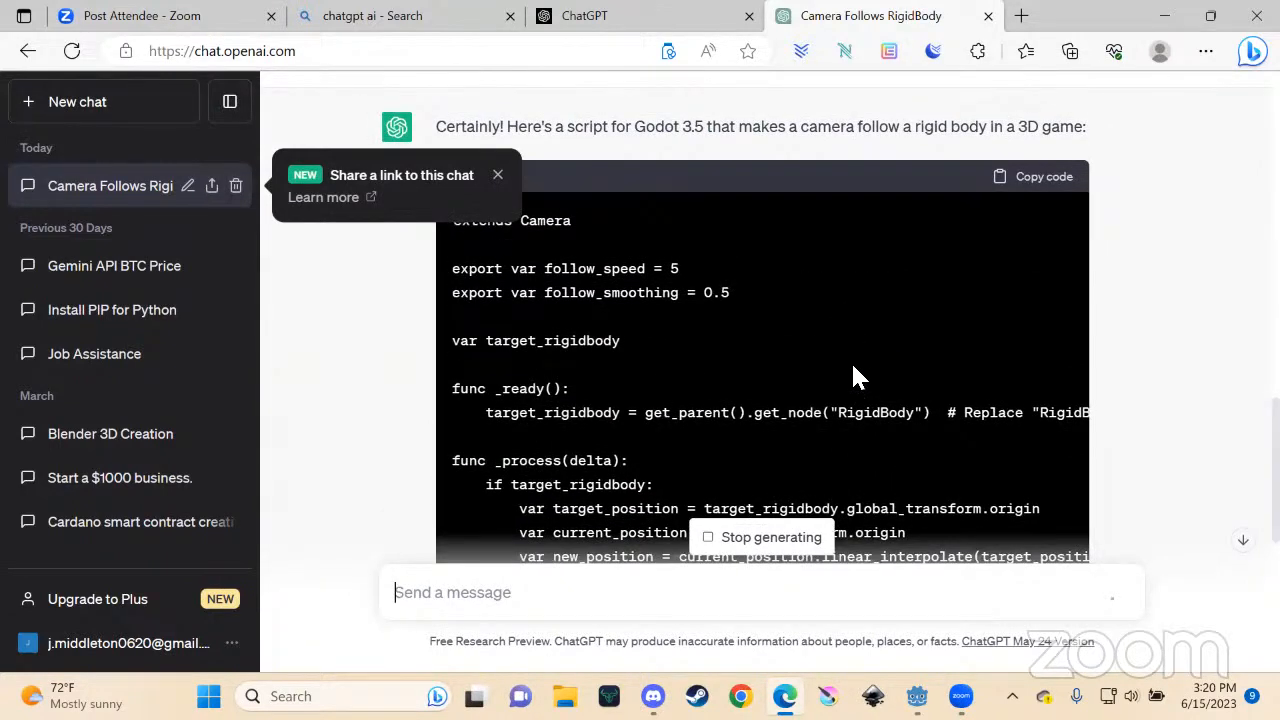
scroll(855, 310, "up", 1)
scroll(833, 360, "down", 1)
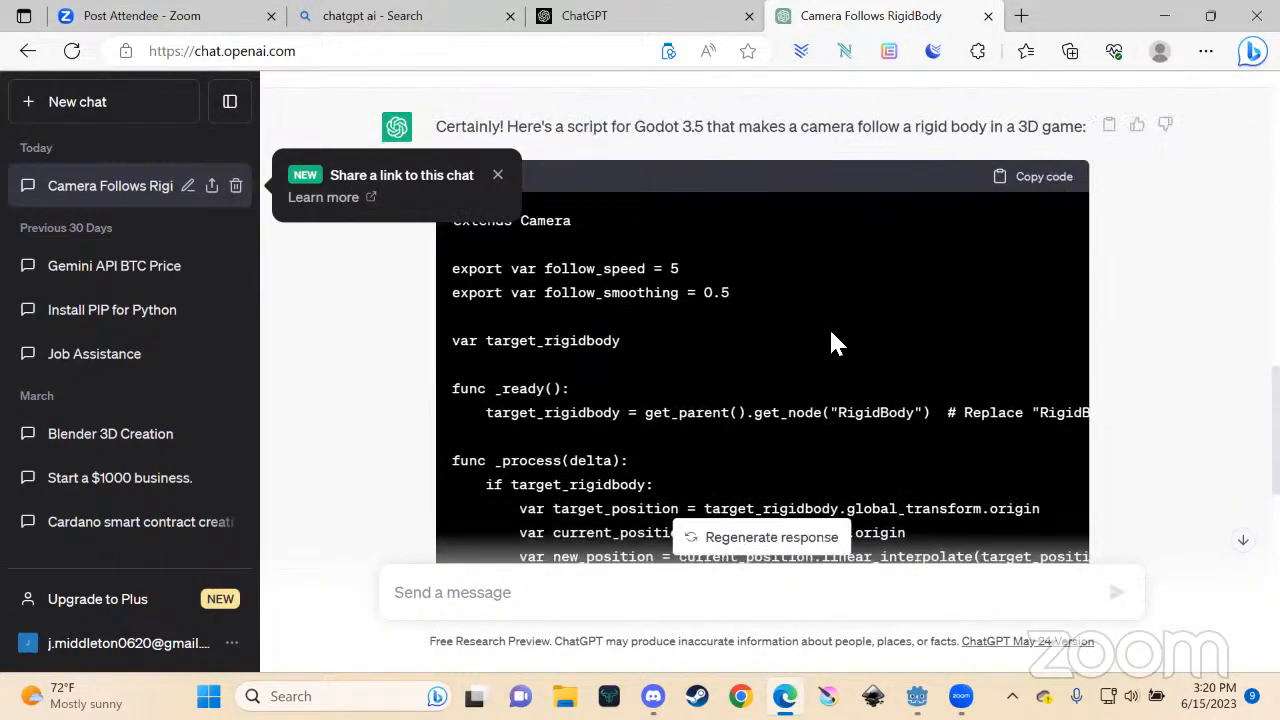
scroll(833, 330, "down", 2)
scroll(833, 330, "up", 1)
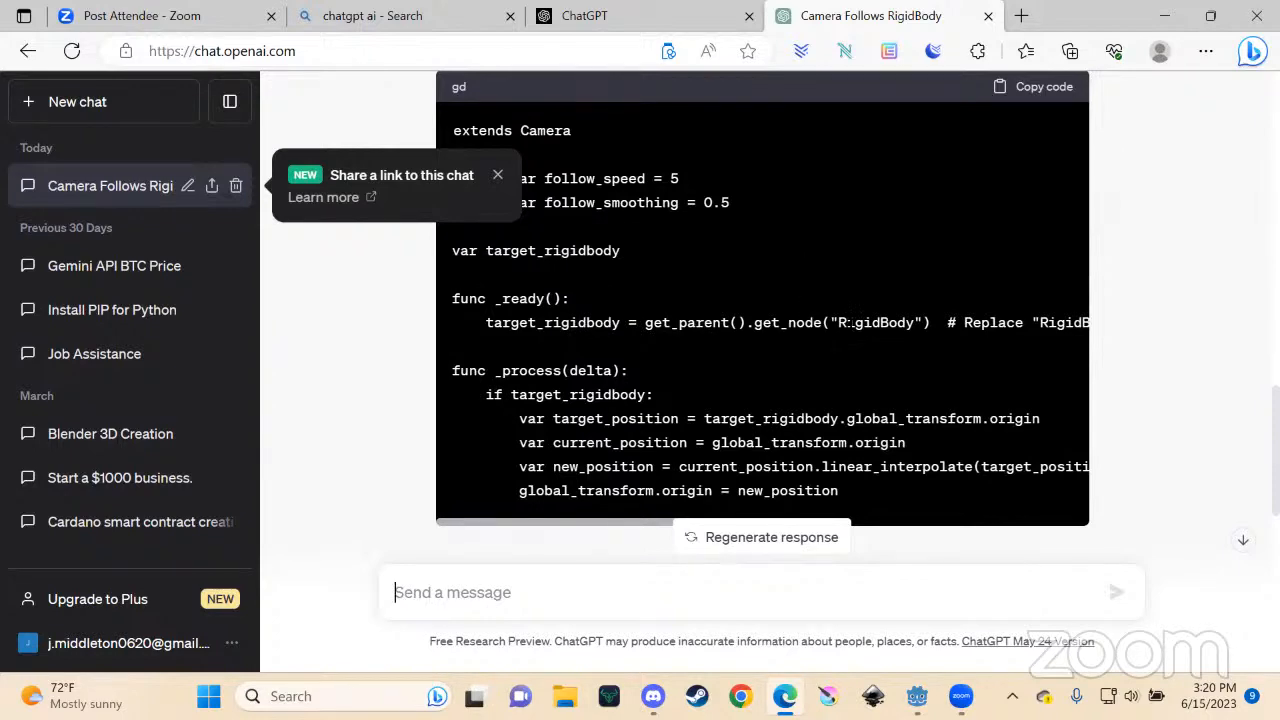
scroll(912, 355, "down", 2)
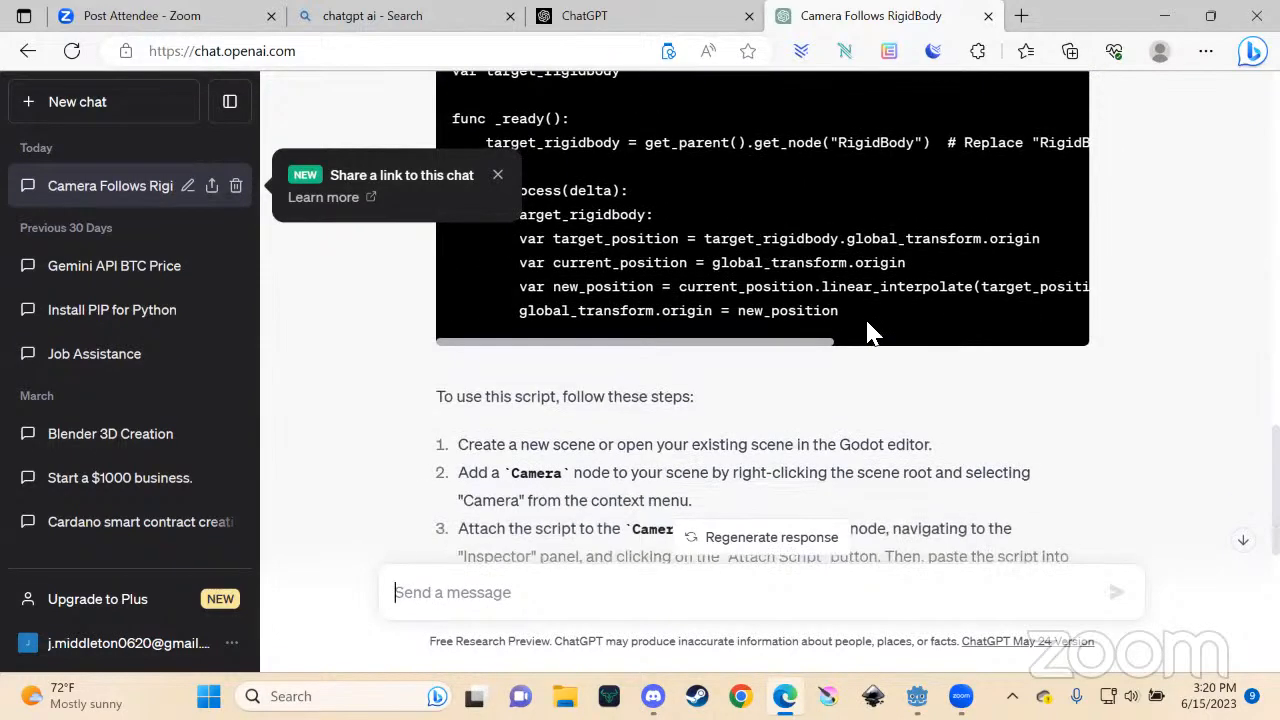
scroll(797, 304, "up", 2)
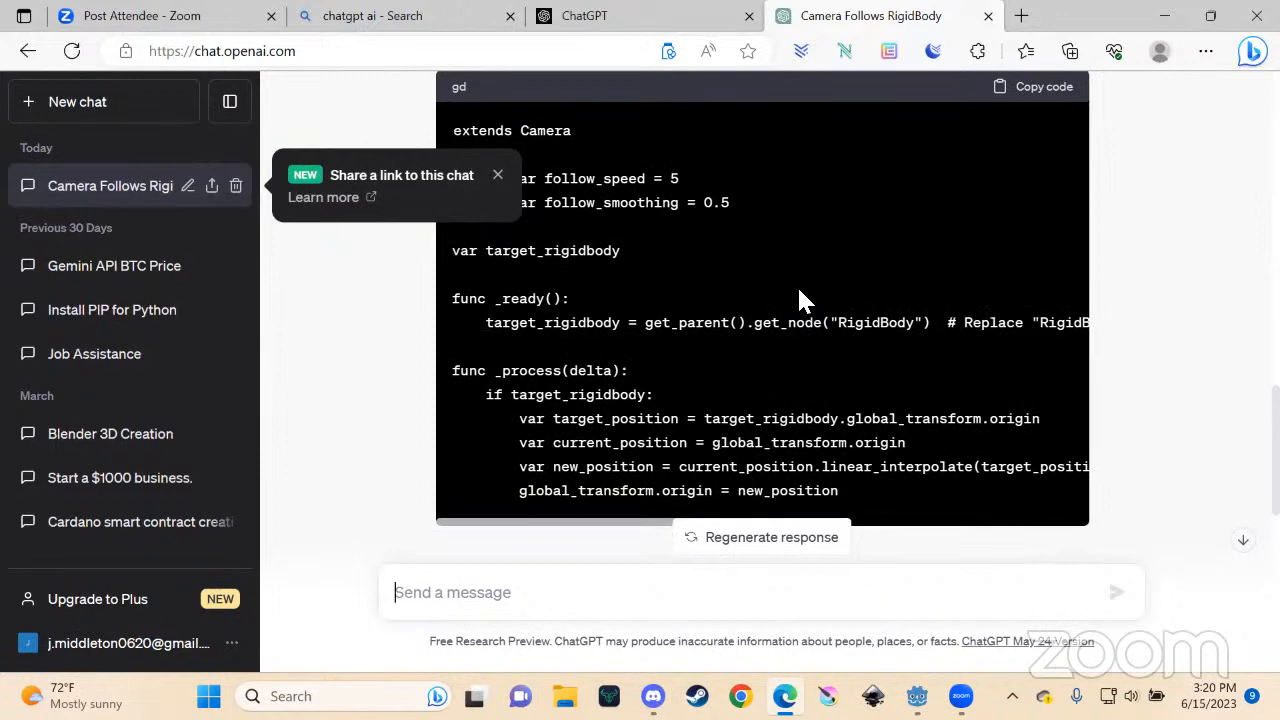
scroll(798, 285, "down", 2)
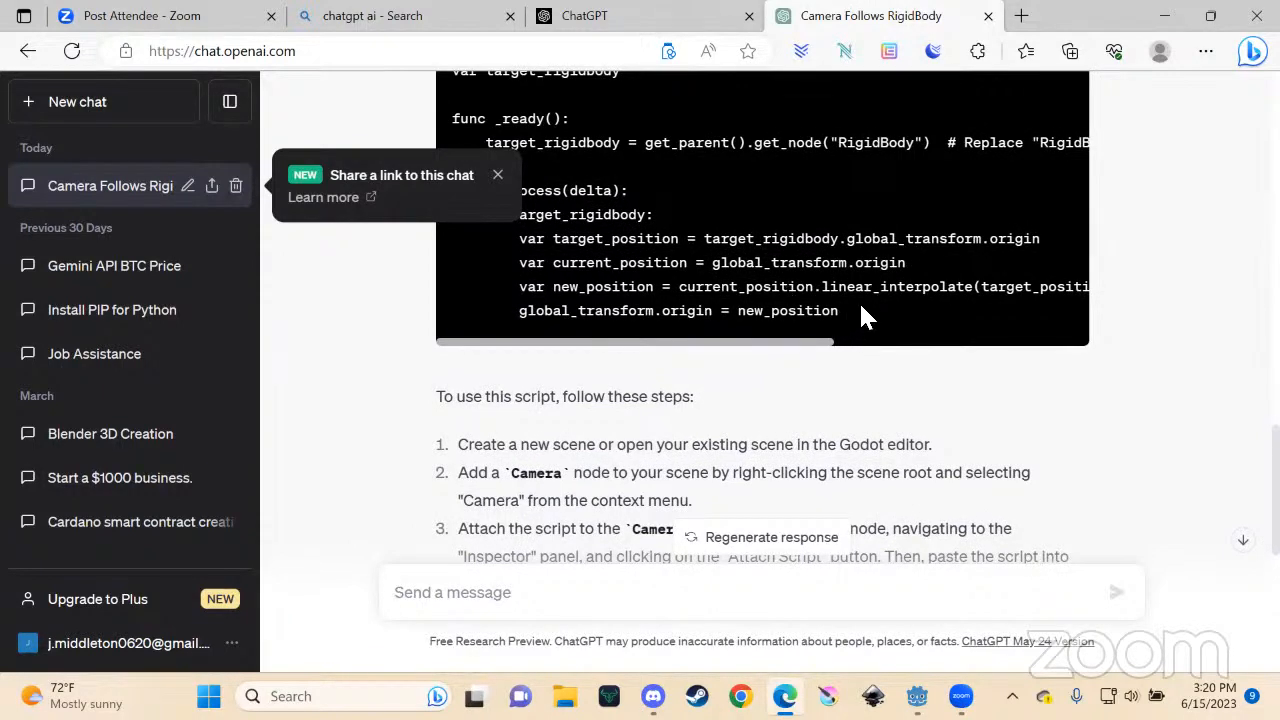
scroll(866, 317, "down", 3)
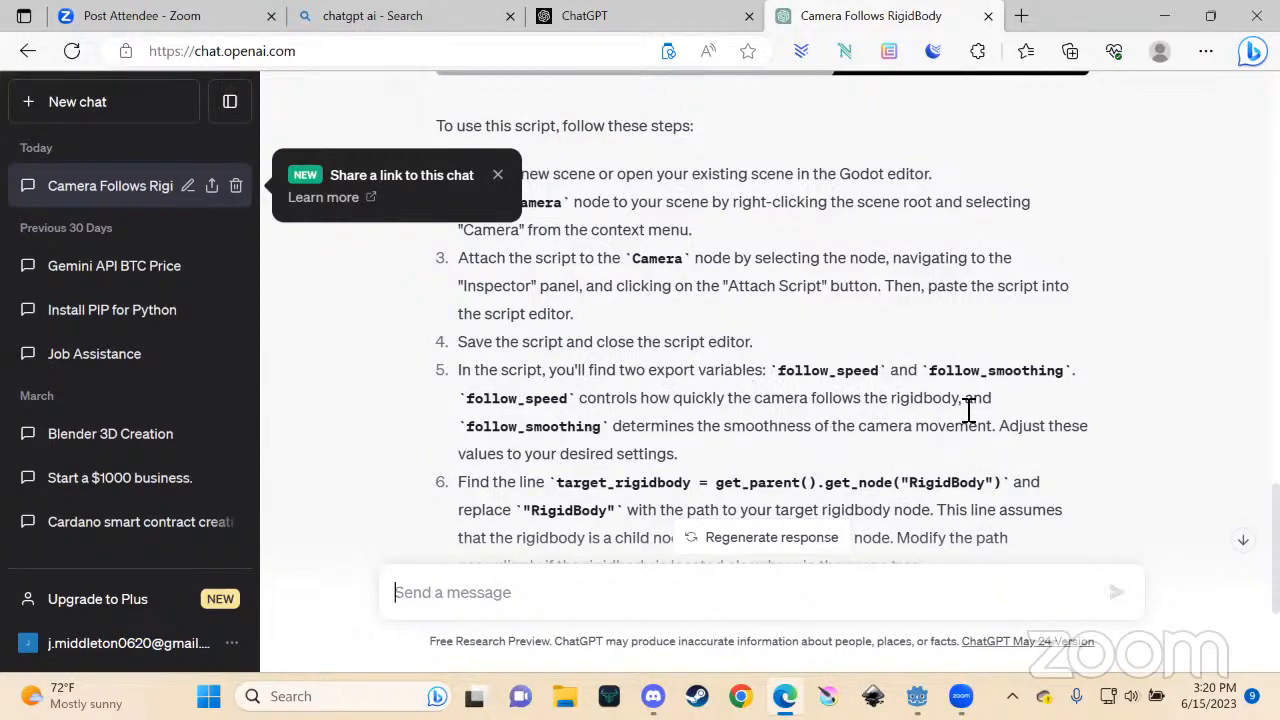
scroll(680, 432, "down", 3)
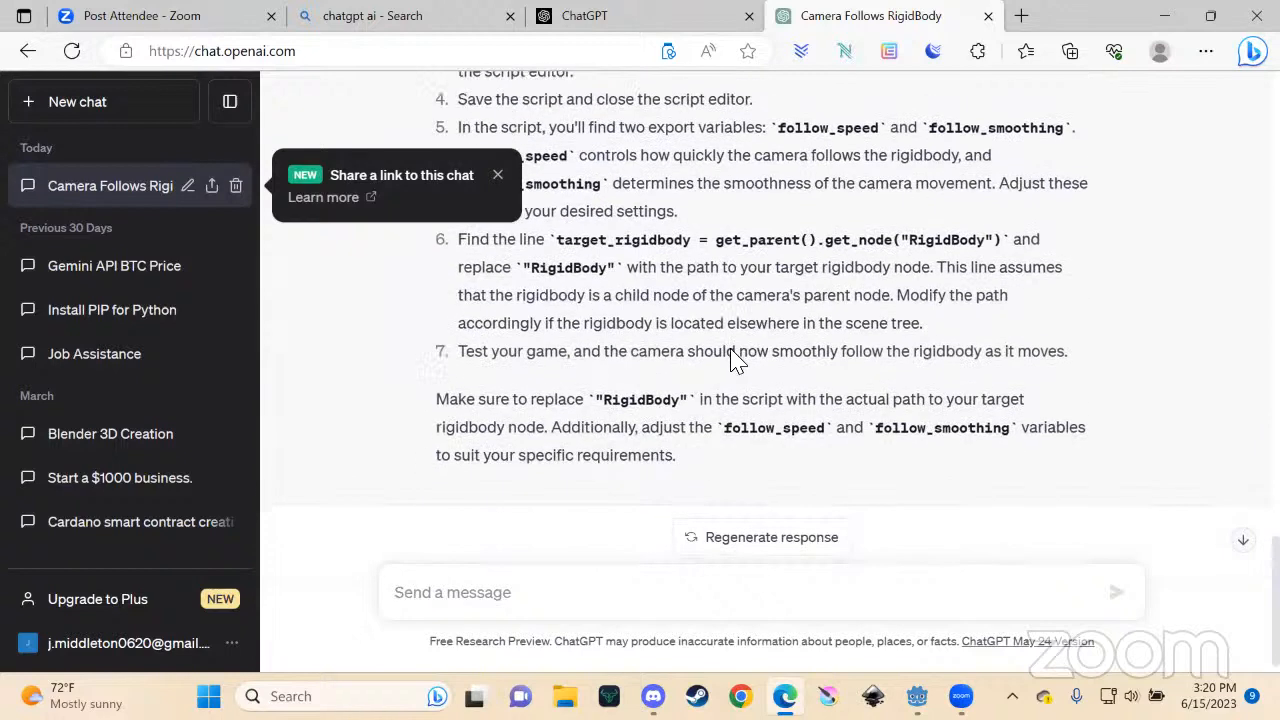
scroll(734, 360, "up", 2)
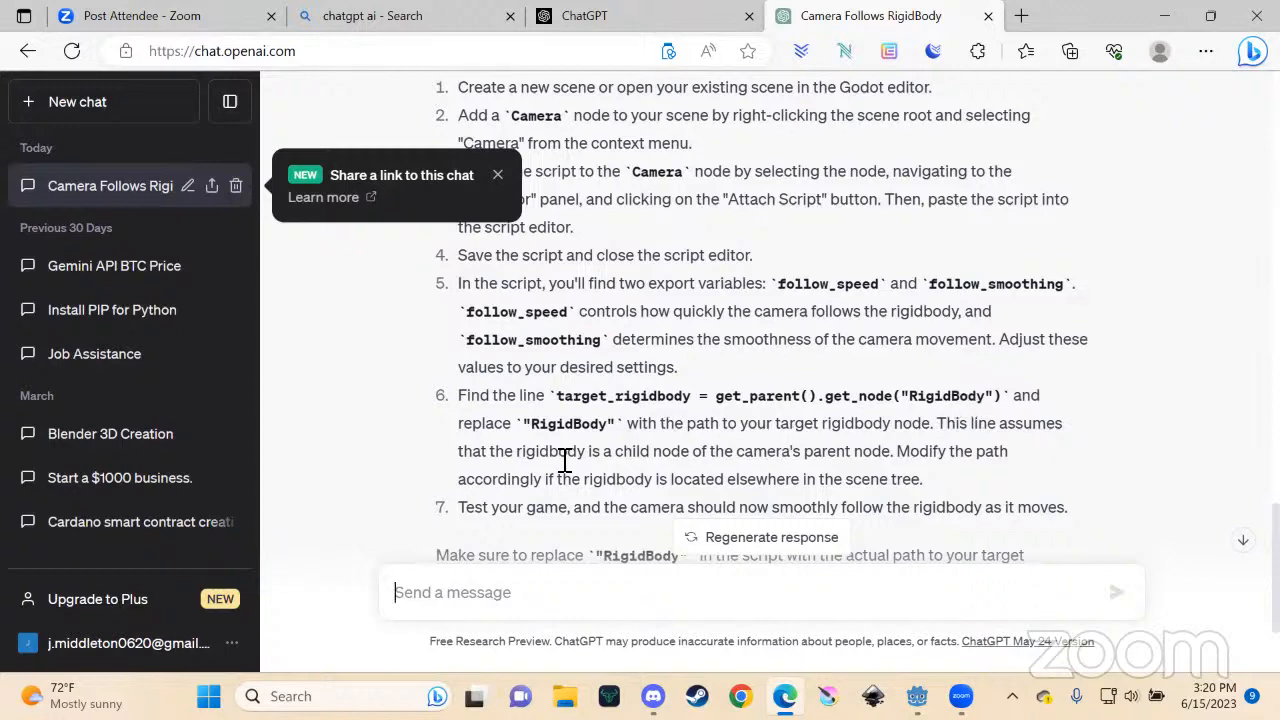
scroll(651, 434, "down", 2)
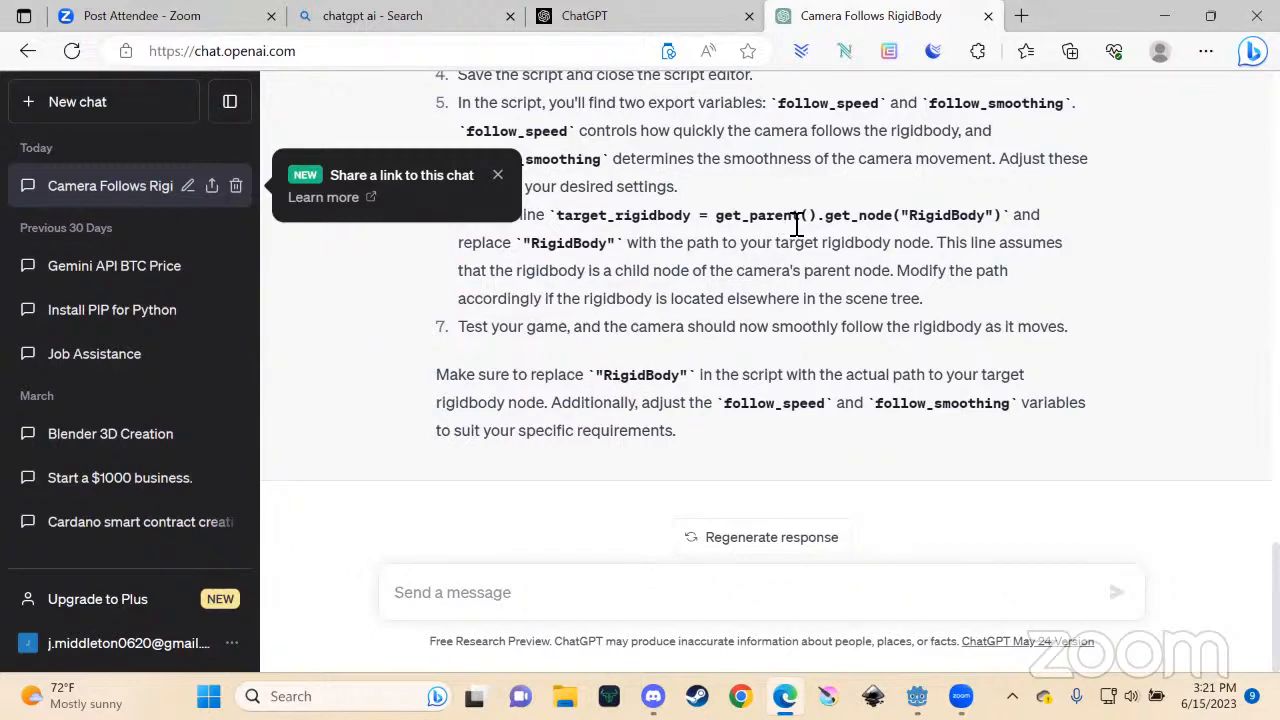
- Copy the complete 3D camera-follow script, starting at "extends Camera", from ChatGPT's reply
scroll(700, 440, "up", 2)
scroll(780, 383, "up", 1)
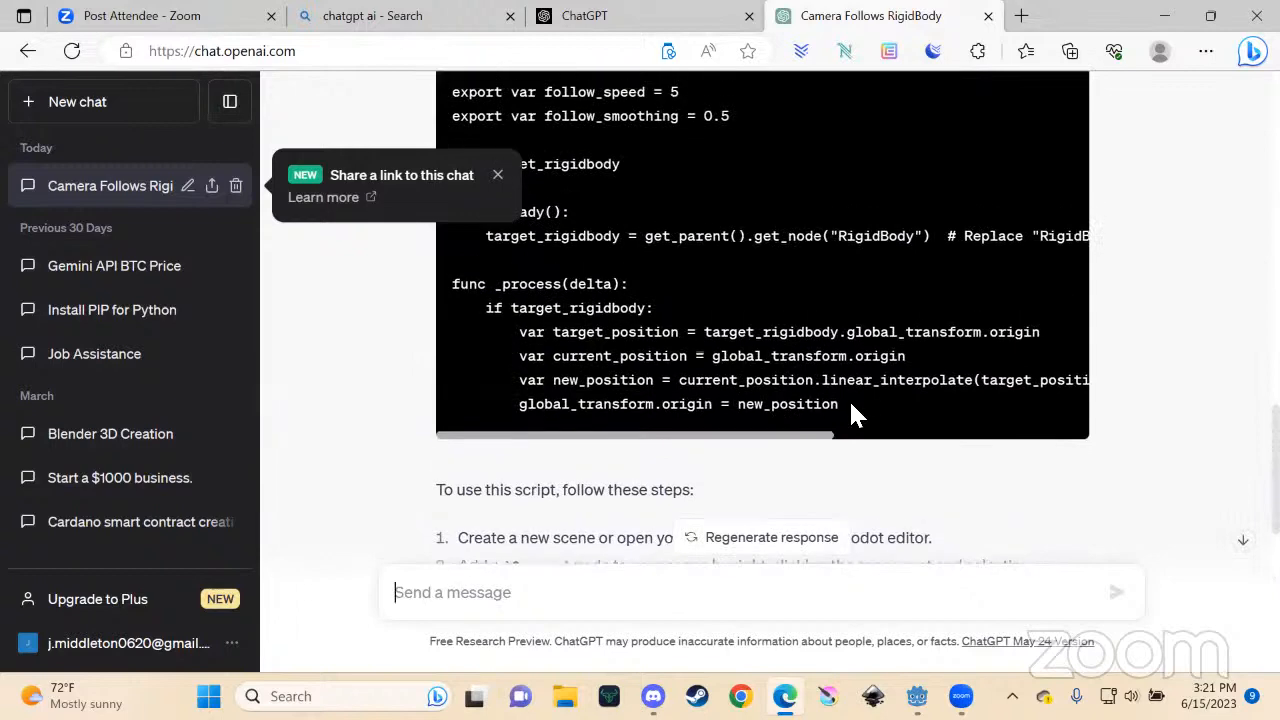
left_click_drag(850, 404, 448, 444)
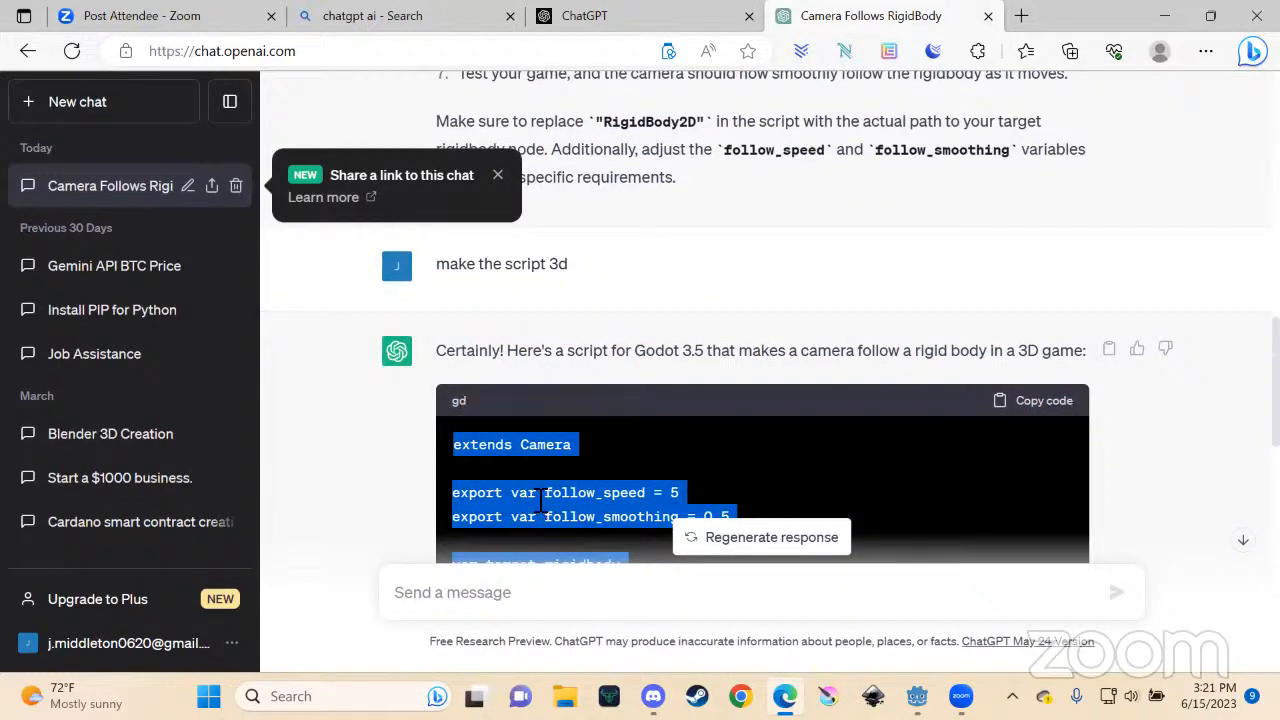
scroll(680, 410, "down", 3)
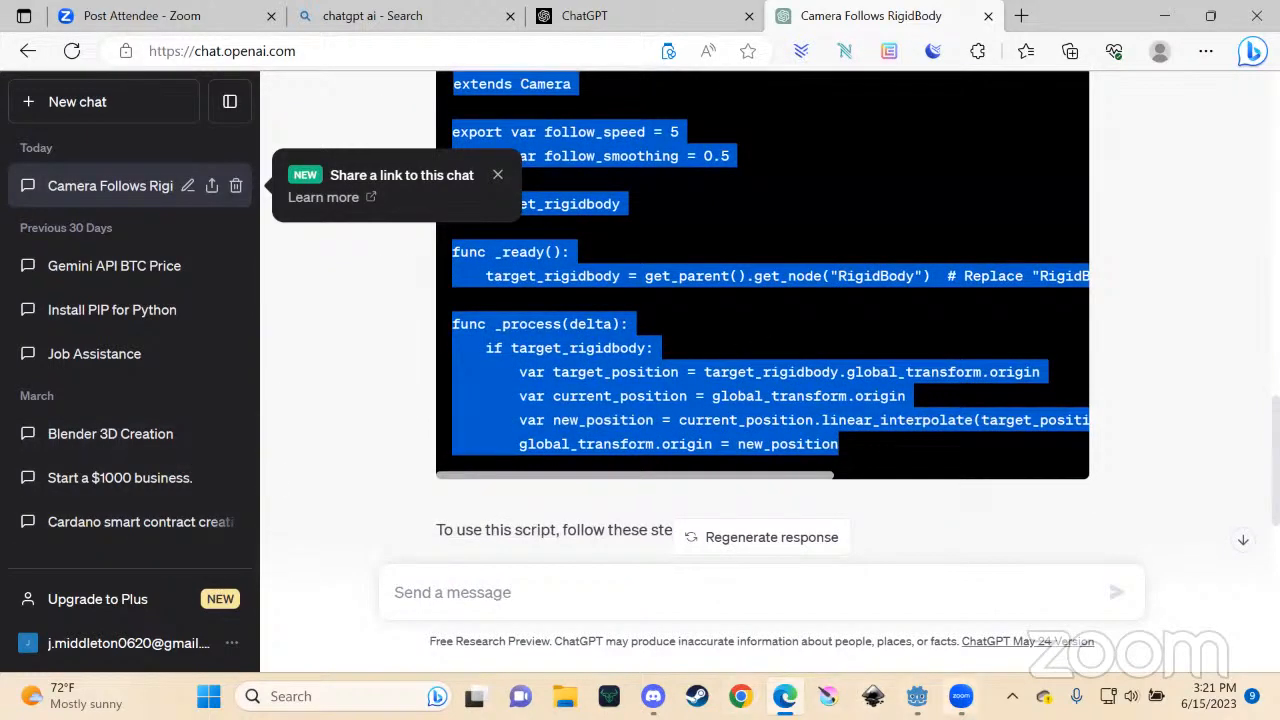
- Switch to Godot, closing the running marbles35 debug game and returning to the level1 scene editor
left_click(917, 696)
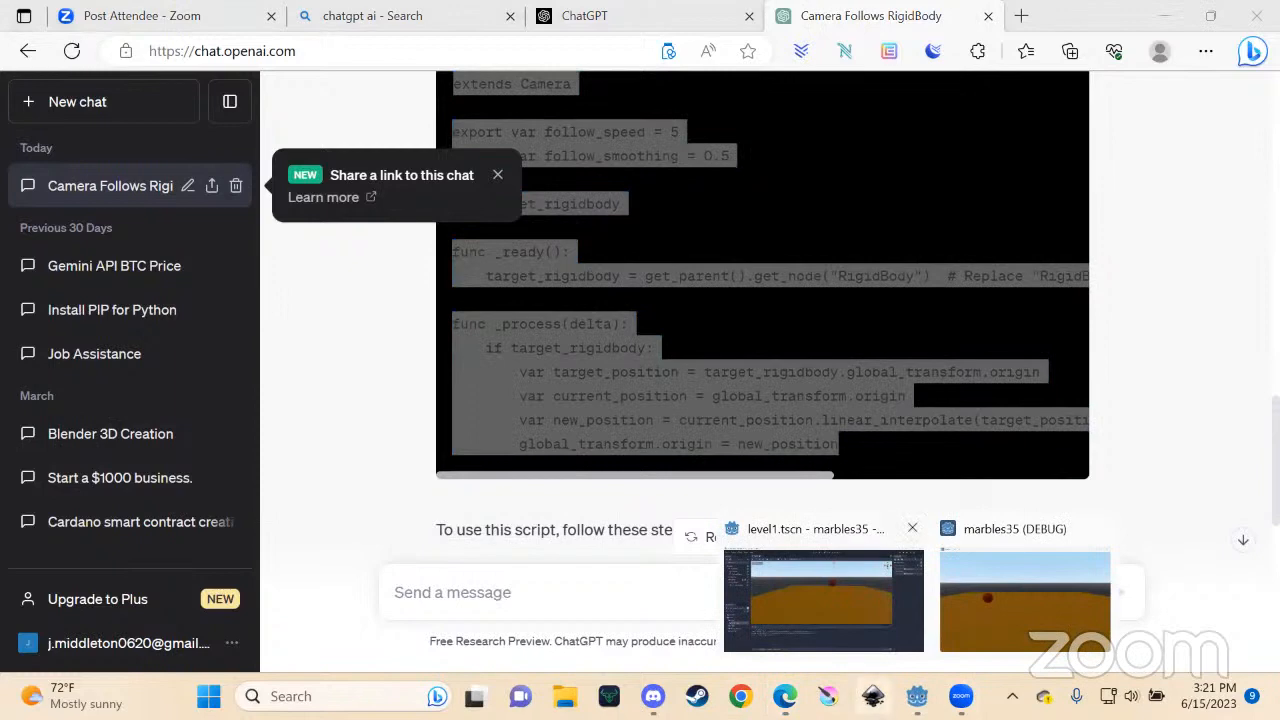
left_click(1003, 618)
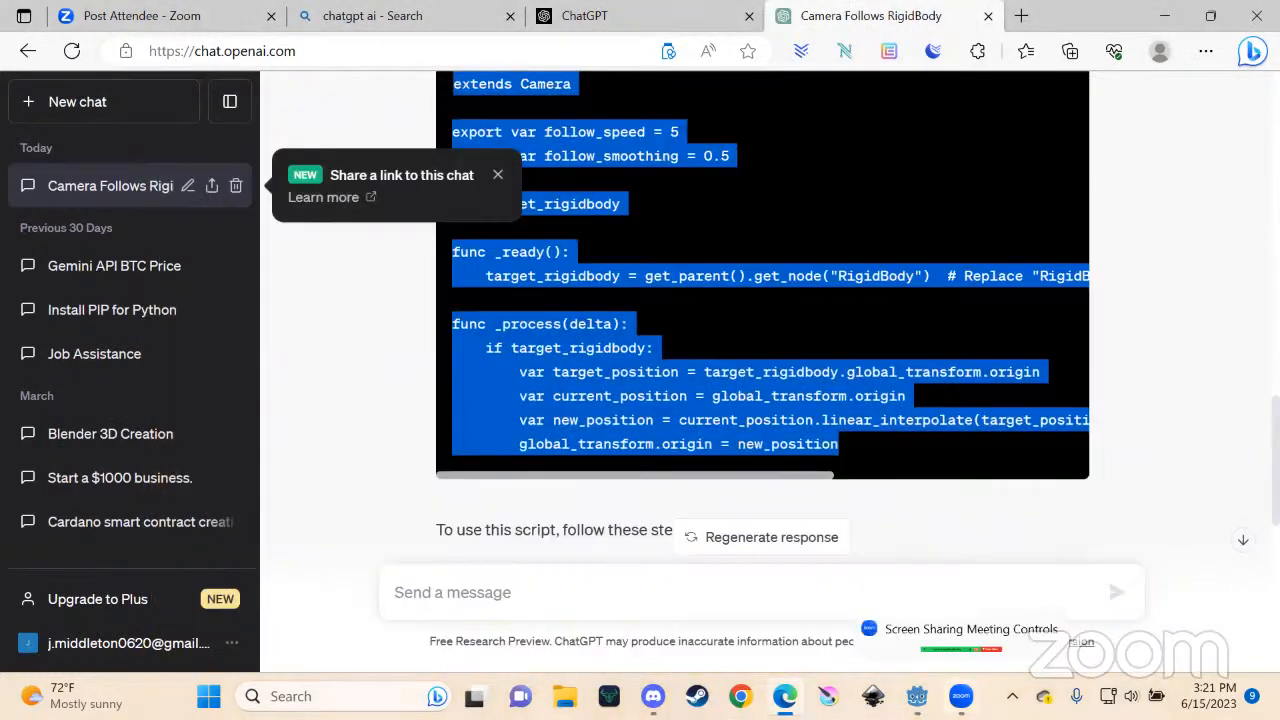
left_click(917, 696)
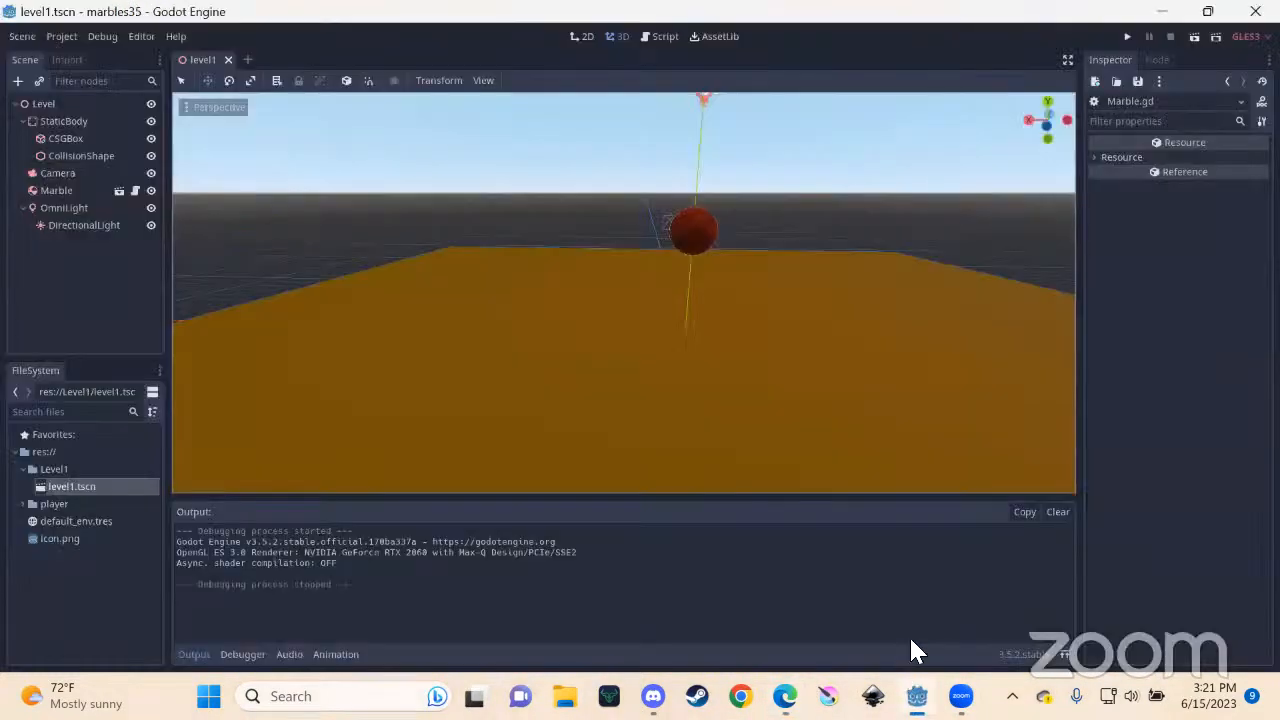
- Attach a new GDScript to the Camera node at res://Level1/Camera.gd, using the Default template
left_click(78, 172)
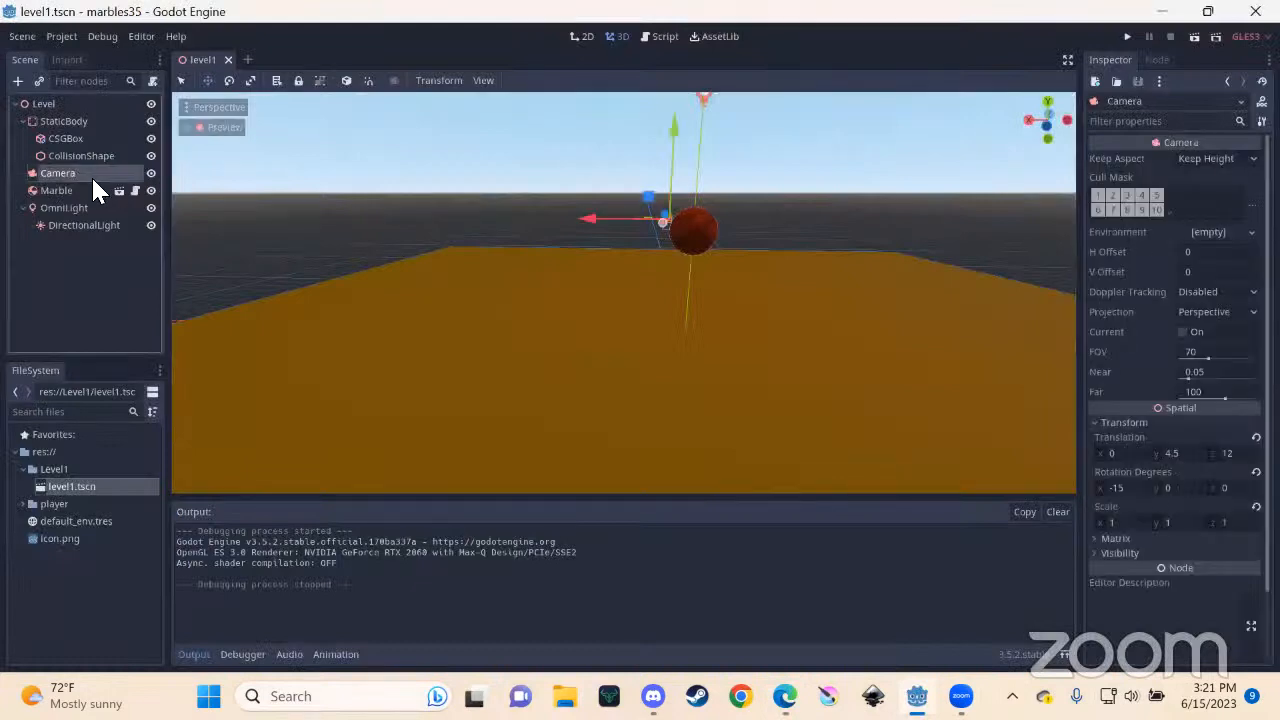
right_click(91, 172)
left_click(155, 296)
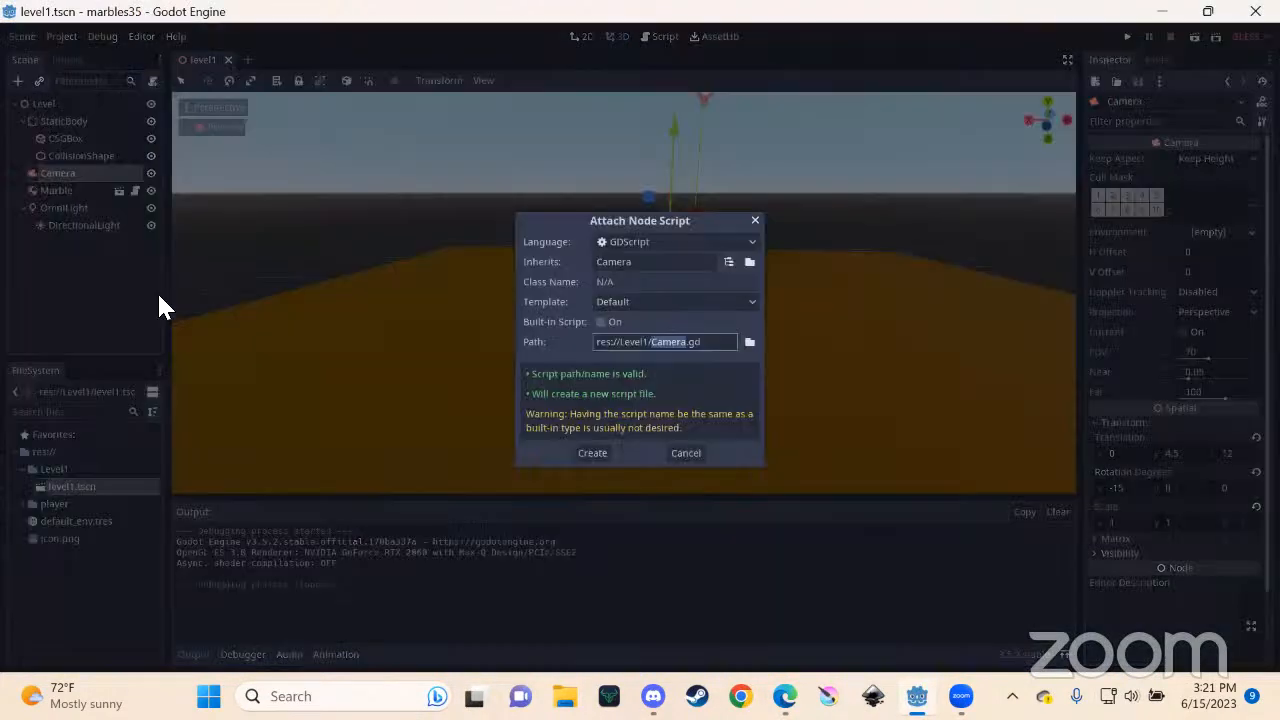
left_click(599, 453)
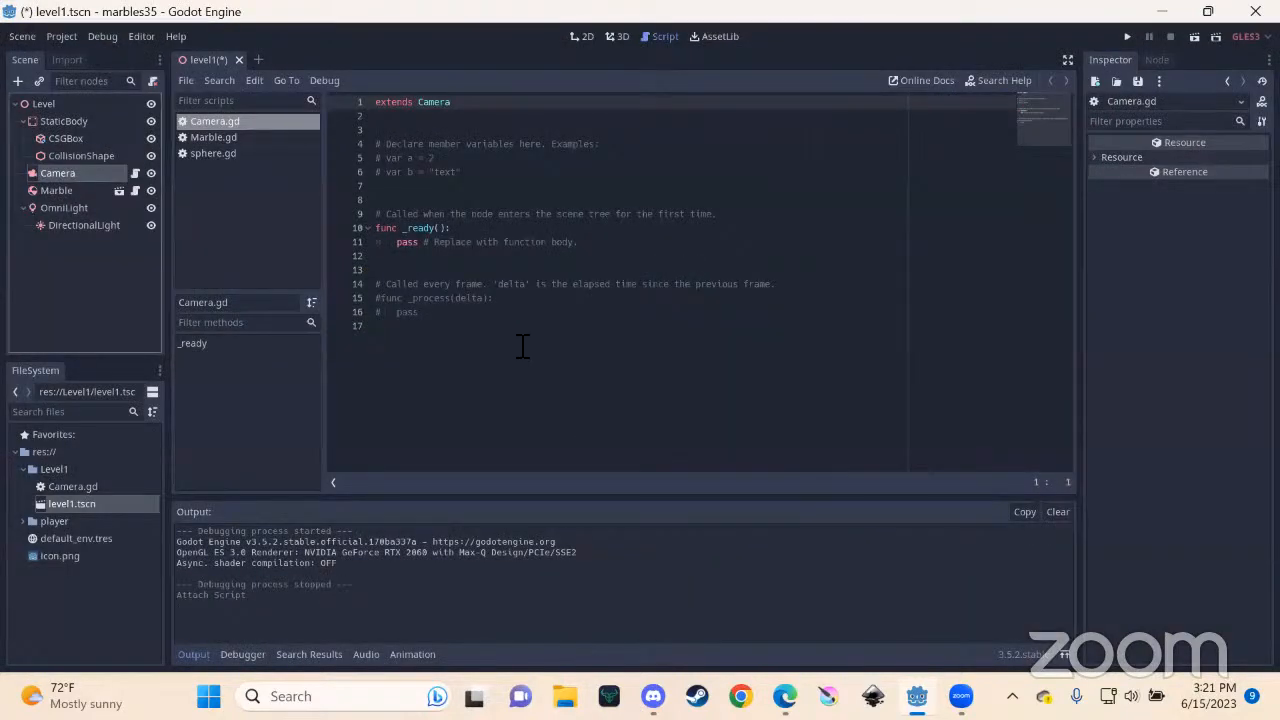
- Replace the template code in Camera.gd with the copied ChatGPT script and remove the duplicate "extends Camera" line
left_click_drag(505, 316, 389, 157)
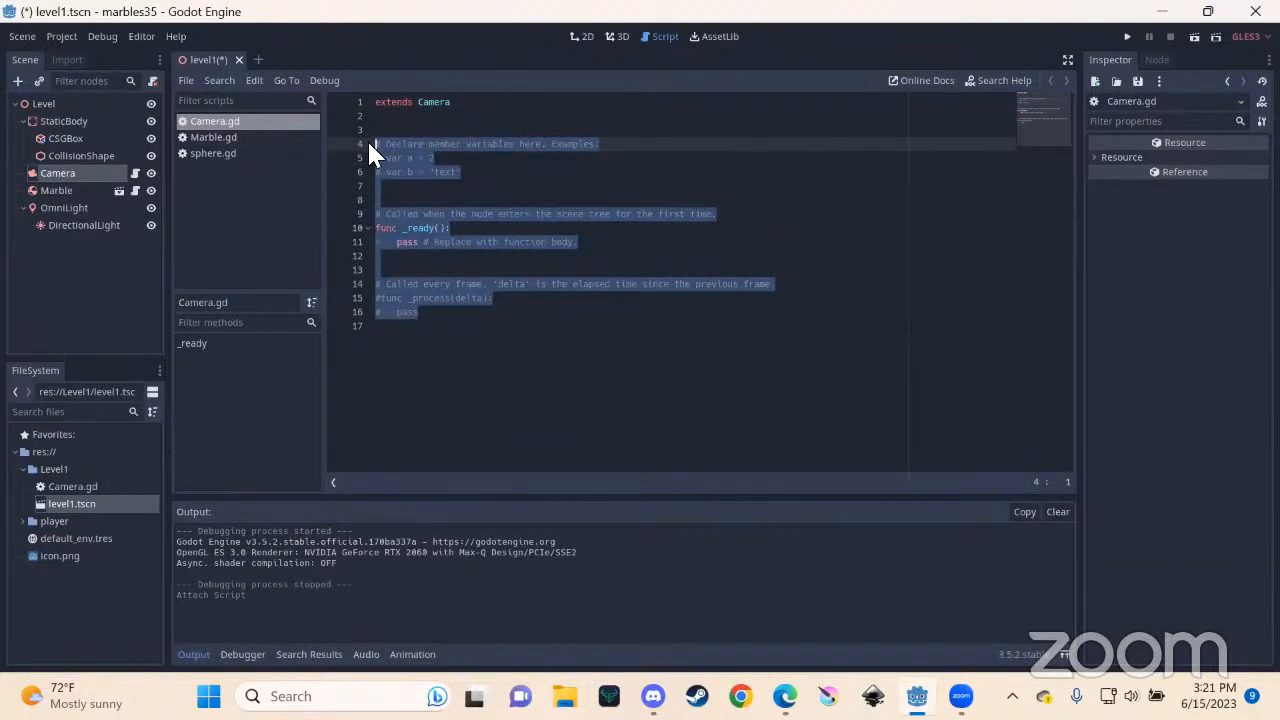
type("extends Camera  export var follow_speed = 5 export var follow_smoothing = 0.5  var target_rigidbody  func _ready(): \ttarget_rigidbody = get_parent().get_node(\"RigidBody\") # Replace 'RigidBody' with the path to your target rigidbody  func _process(delta): \tif target_rigidbody: \t\tvar target_position = target_rigidbody.global_transform.origin \t\tvar current_position = global_transform.origin \t\tvar new_position = current_position.linear_interpolate(target_position, follow_smoothing * delta * follow_speed) \t\tglobal_transform.origin = new_position")
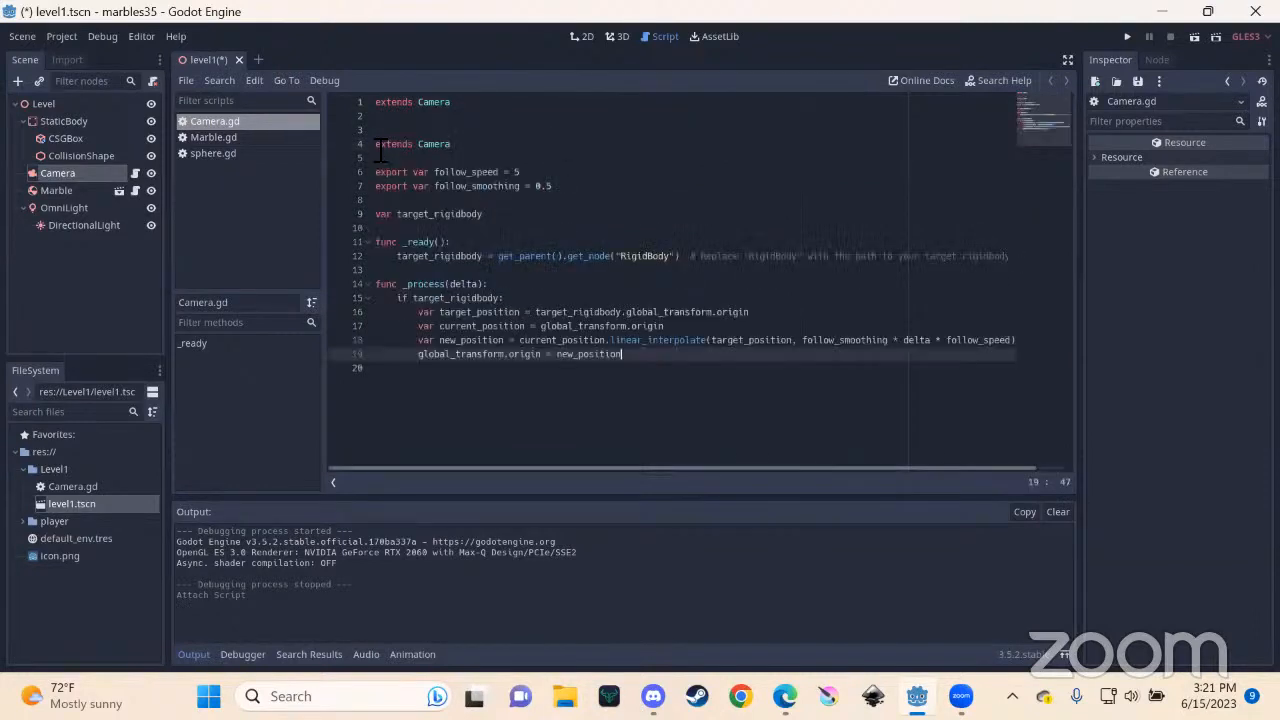
left_click(465, 148)
key("BackSpace")
key("BackSpace")
key("BackSpace")
key("BackSpace")
key("BackSpace")
key("BackSpace")
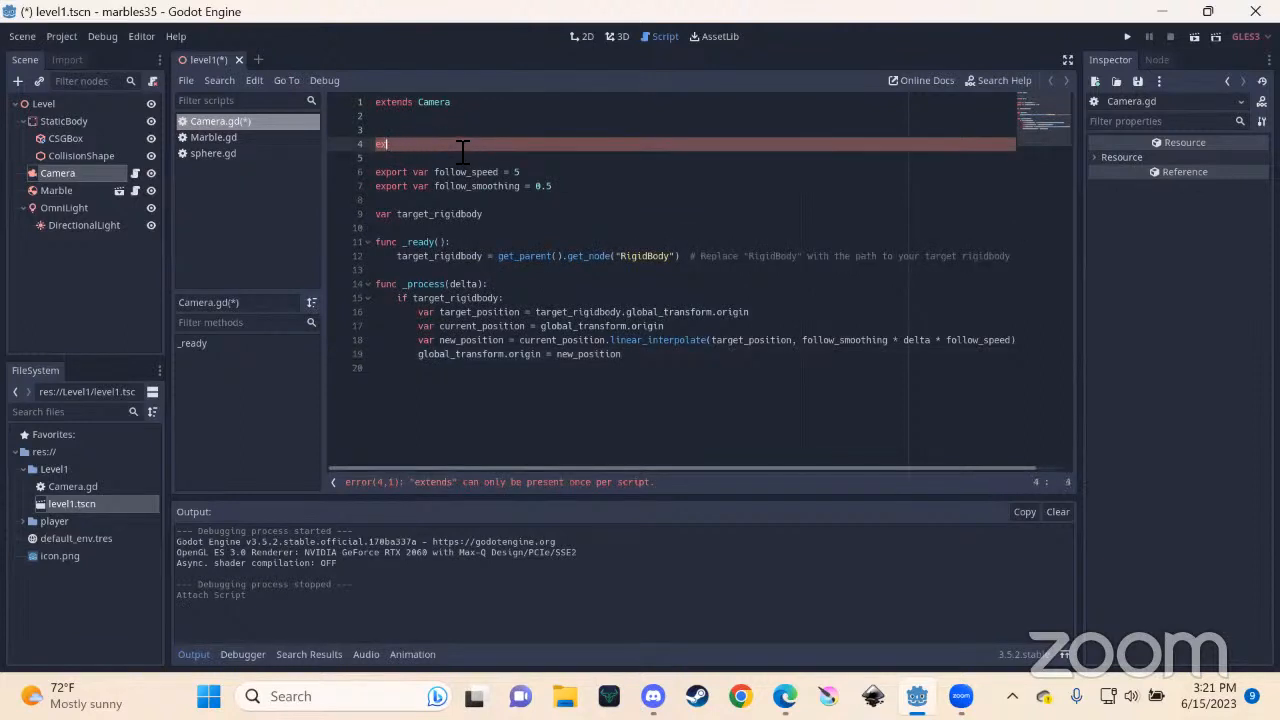
key("BackSpace")
key("BackSpace")
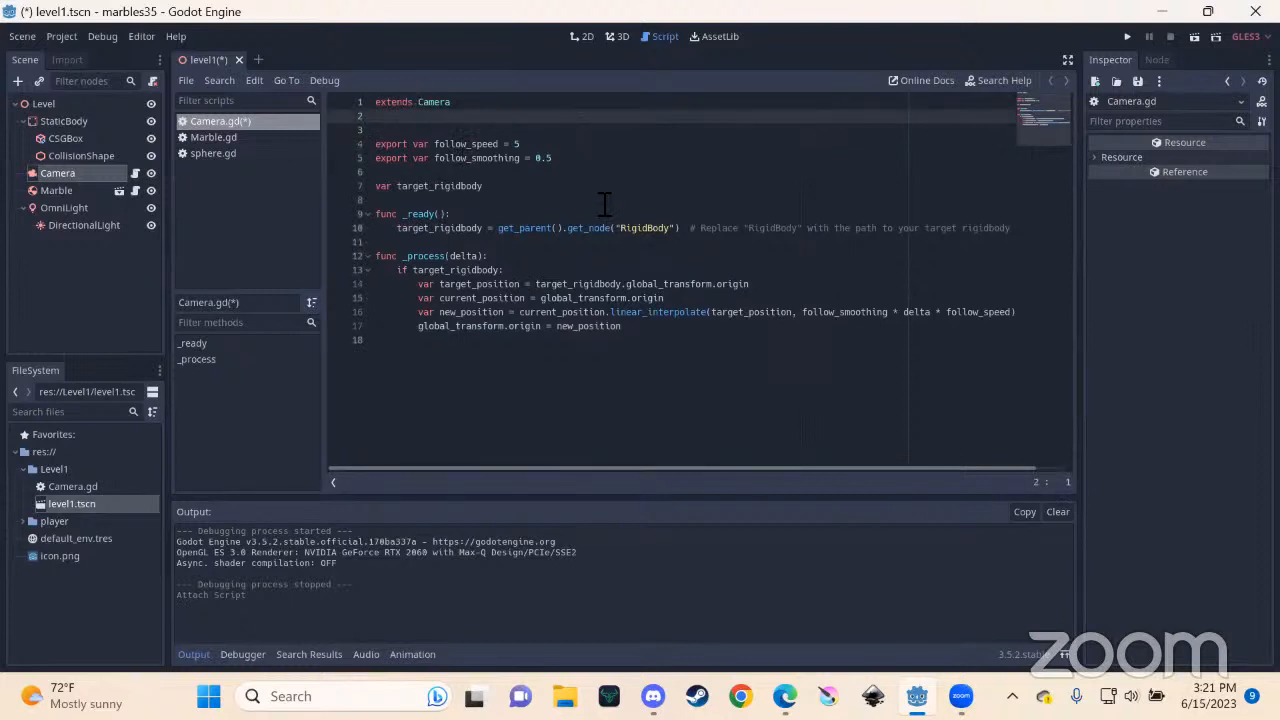
- Make the Camera node a child of Marble and test-run the level1 scene, closing the game at the end
left_click(57, 174)
left_click_drag(55, 171, 61, 185)
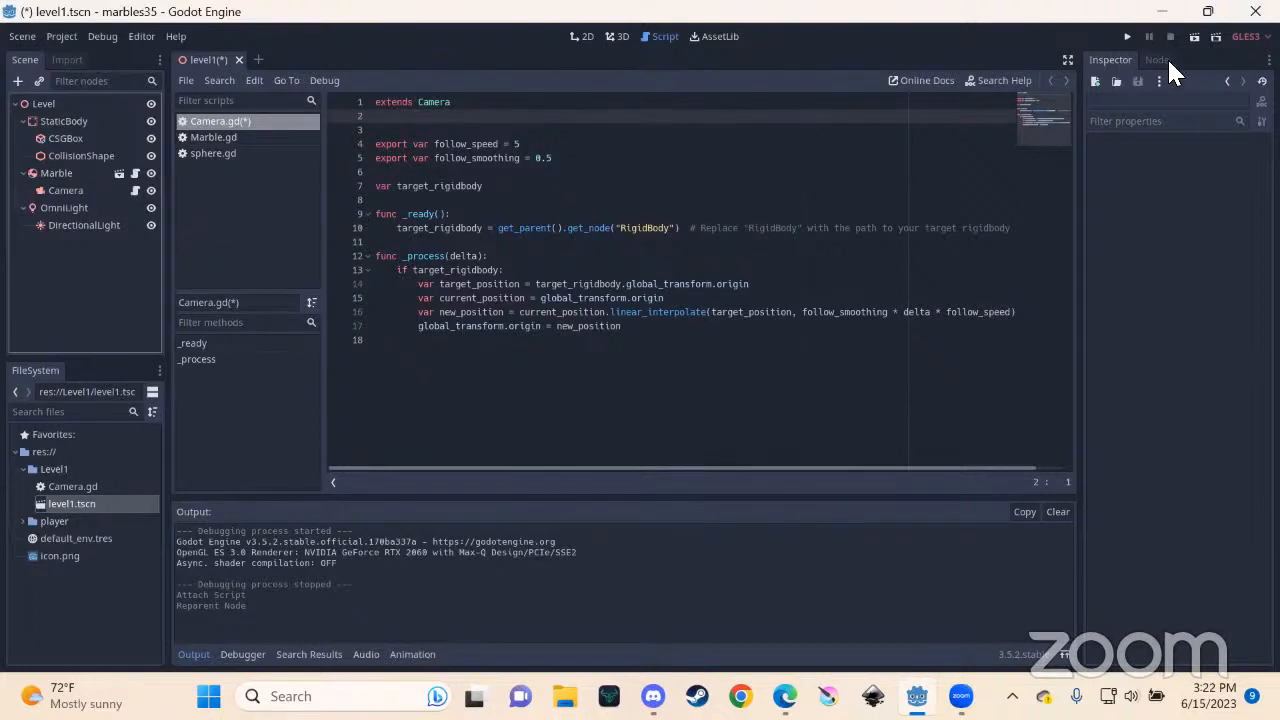
left_click(1192, 42)
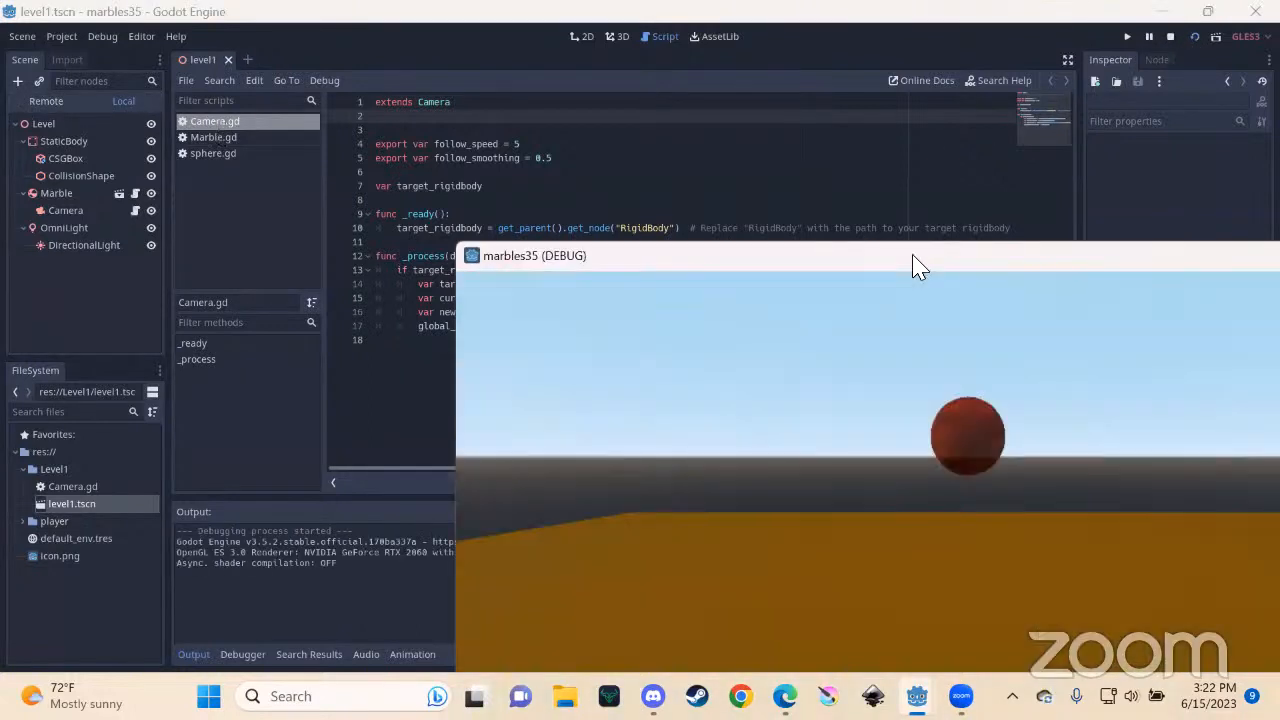
left_click_drag(918, 265, 571, 151)
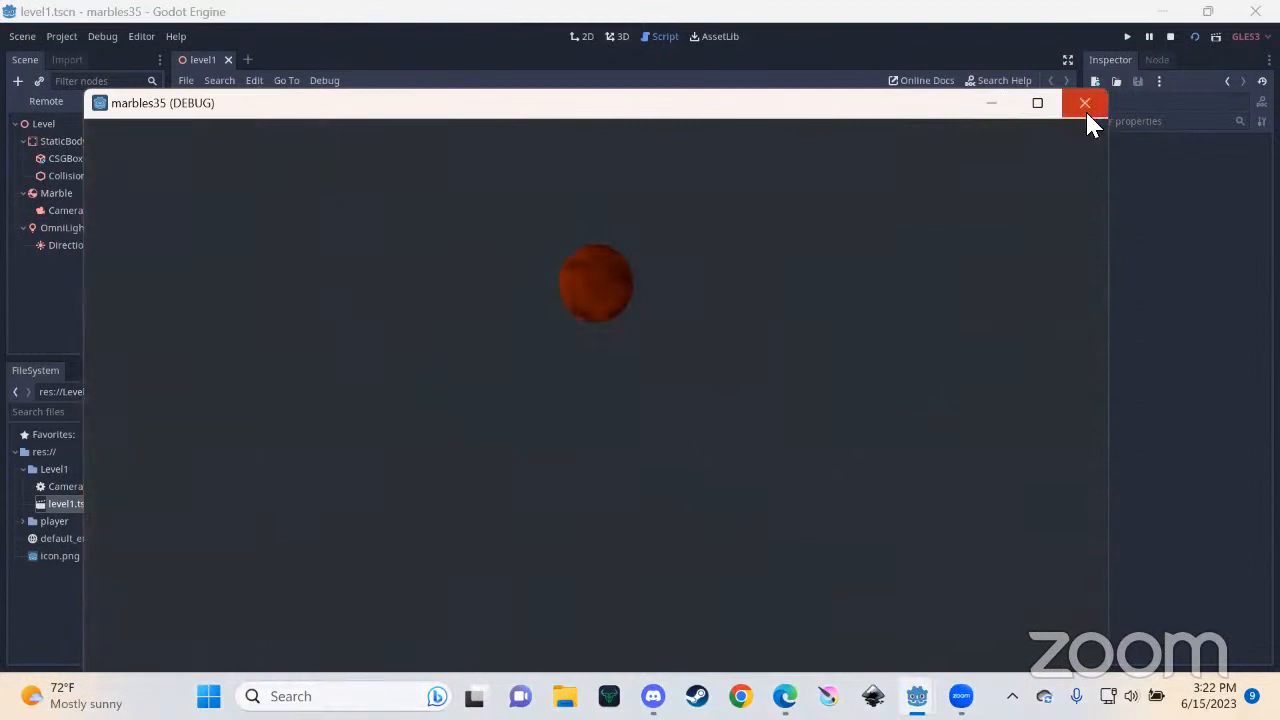
left_click(1085, 108)
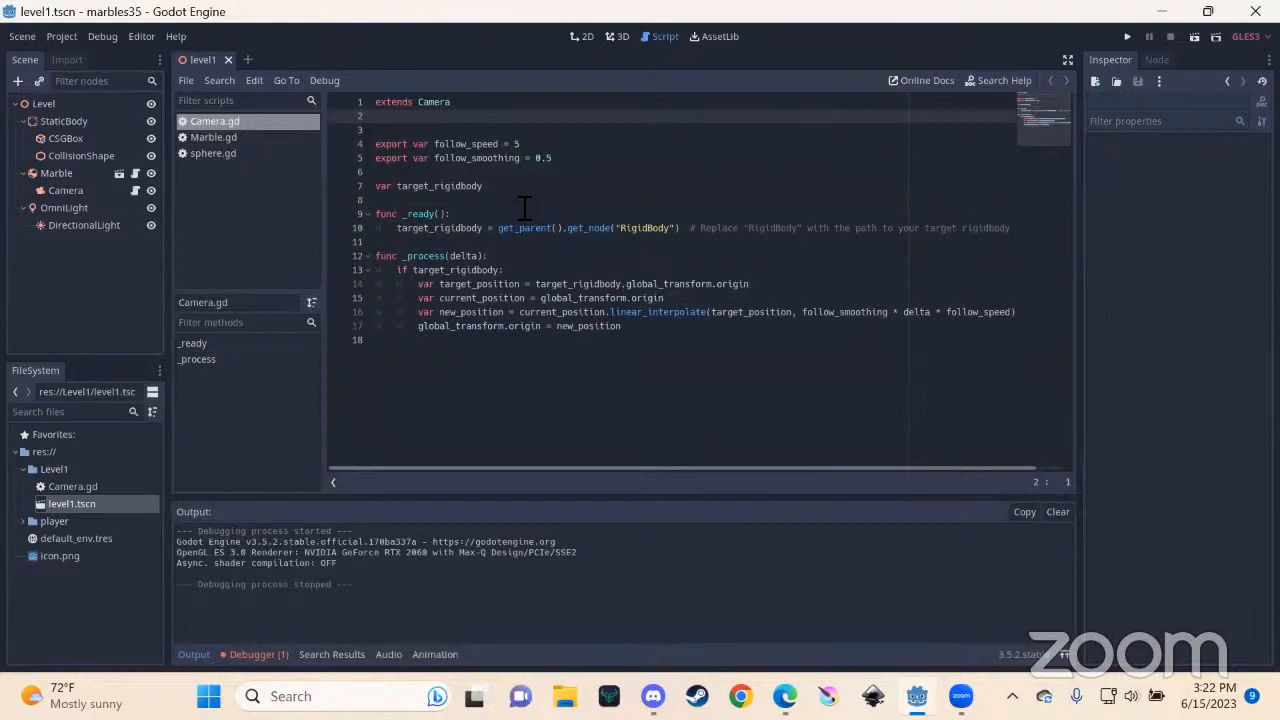
- Change the get_node argument in Camera.gd's _ready function to "Marble"
left_click(675, 229)
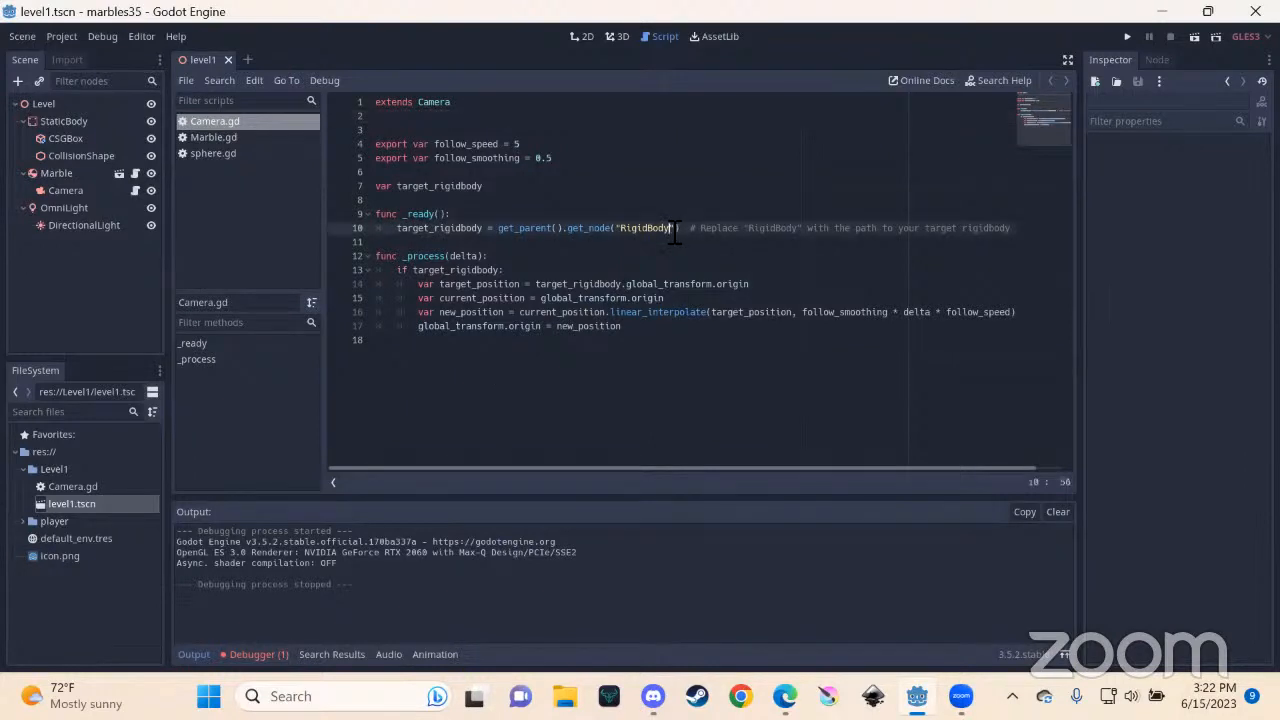
key("BackSpace")
key("BackSpace")
key("BackSpace")
key("BackSpace")
key("BackSpace")
key("BackSpace")
key("BackSpace")
key("BackSpace")
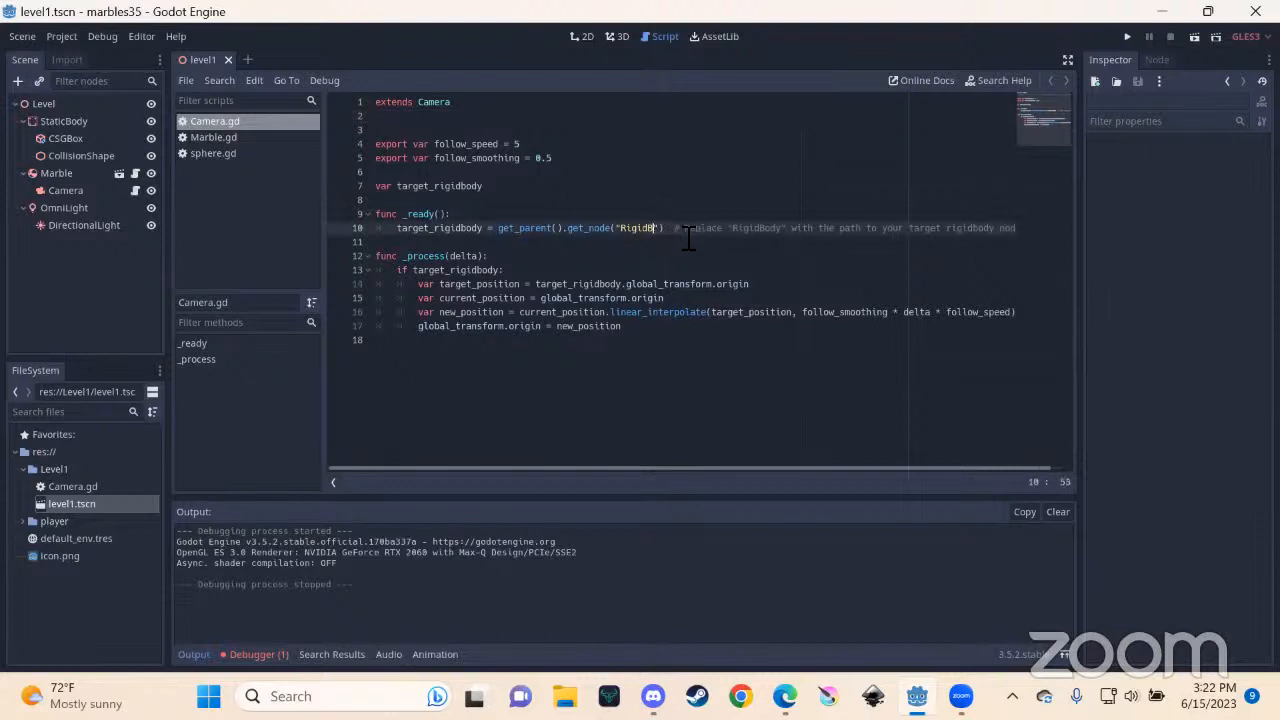
key("BackSpace")
type("Marble")
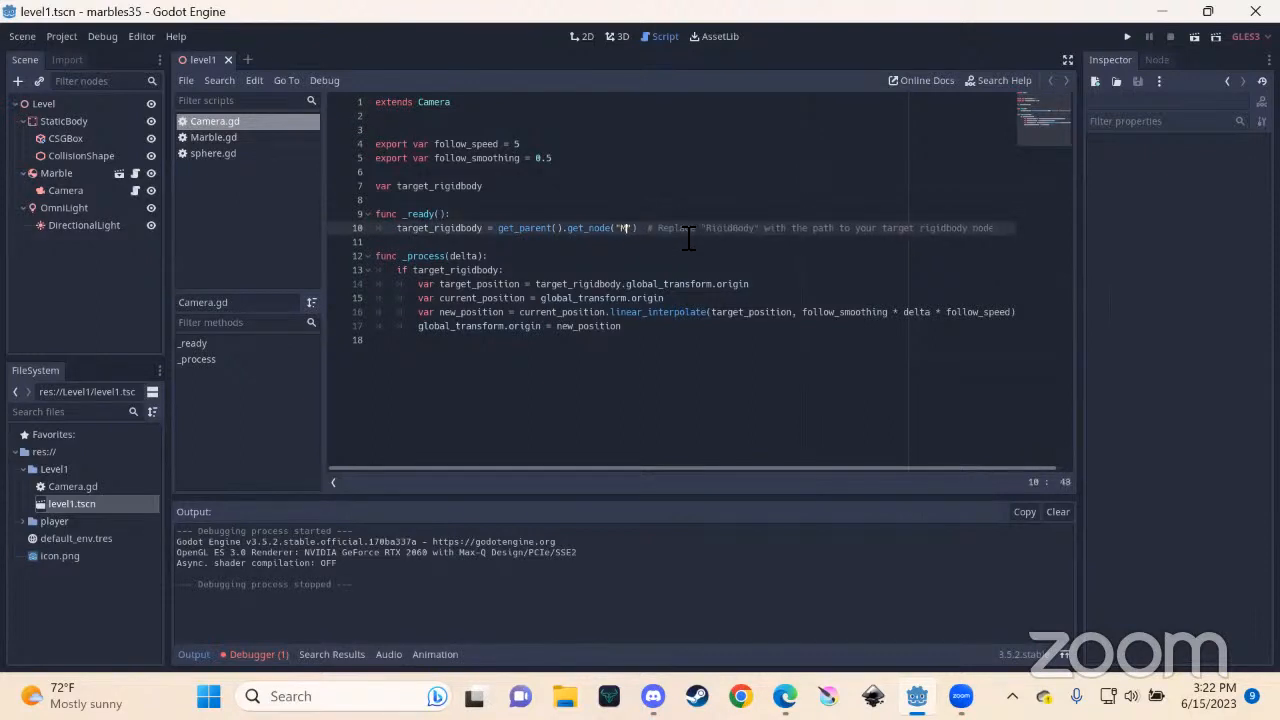
- Rename the target_rigidbody variable to target_Marble in its declaration and in the _ready assignment
left_click(486, 186)
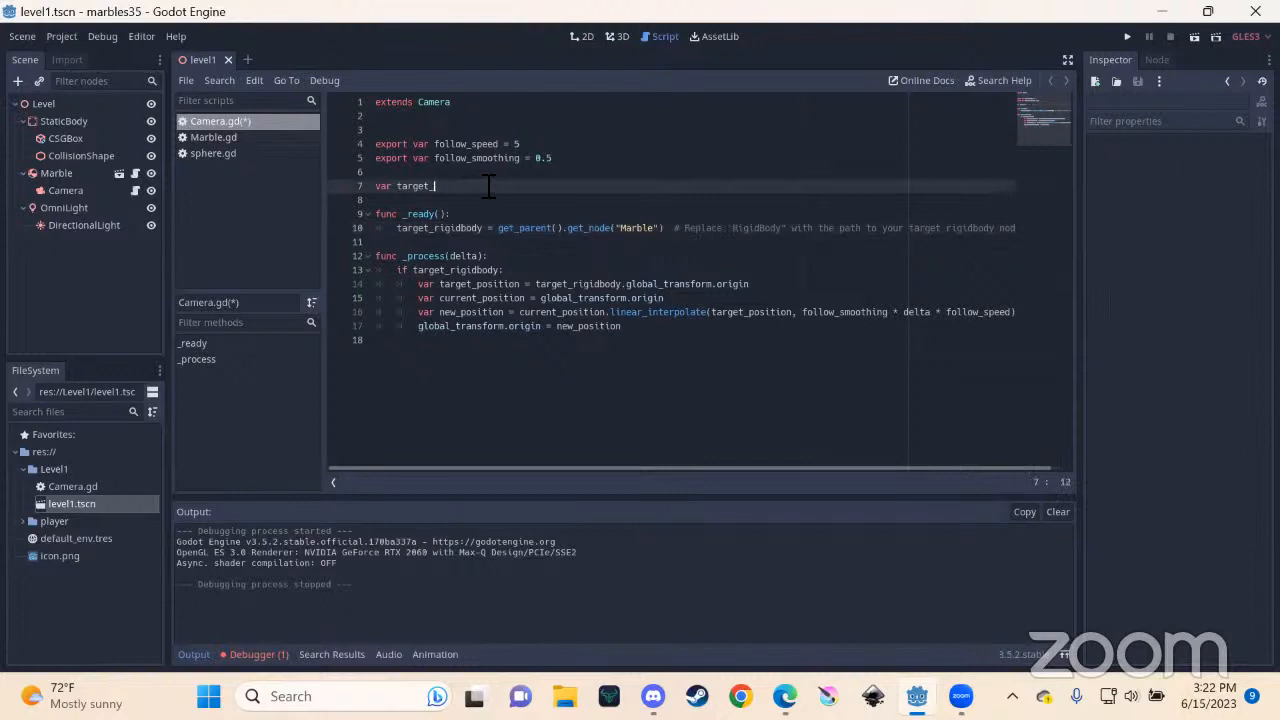
type("le")
left_click(486, 228)
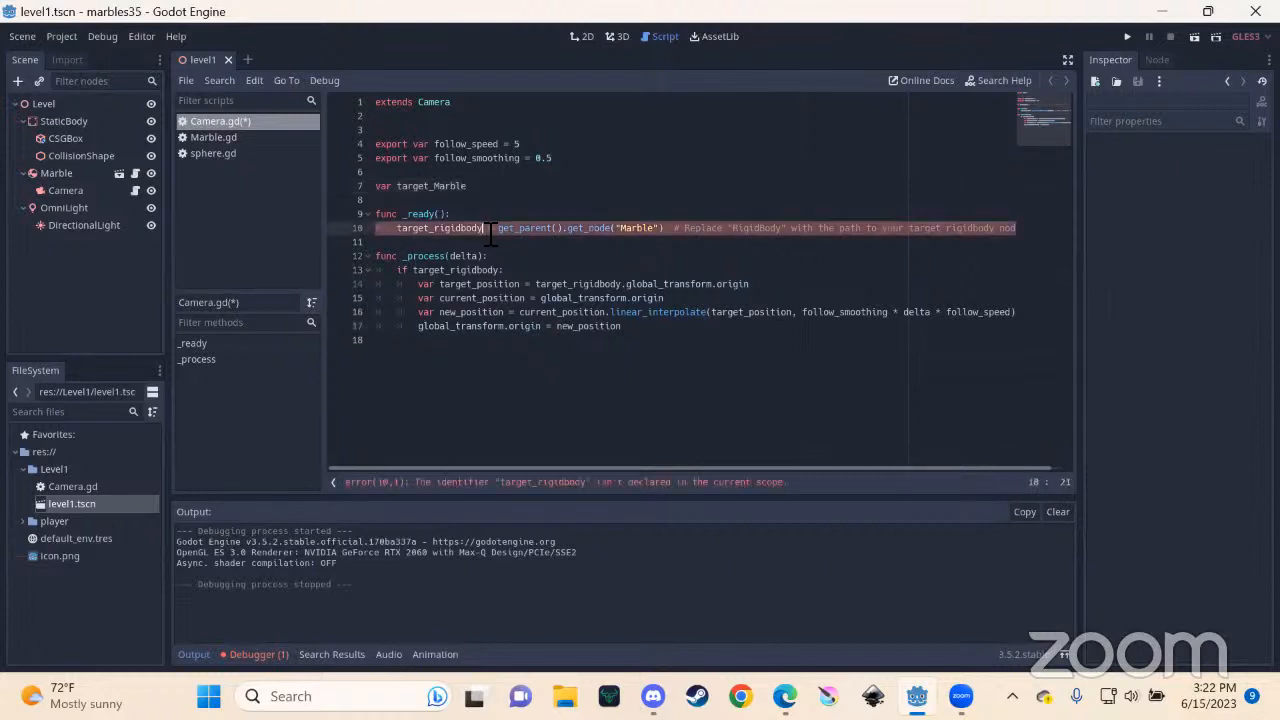
key("BackSpace")
key("BackSpace")
key("BackSpace")
key("BackSpace")
key("BackSpace")
key("BackSpace")
key("BackSpace")
key("BackSpace")
key("BackSpace")
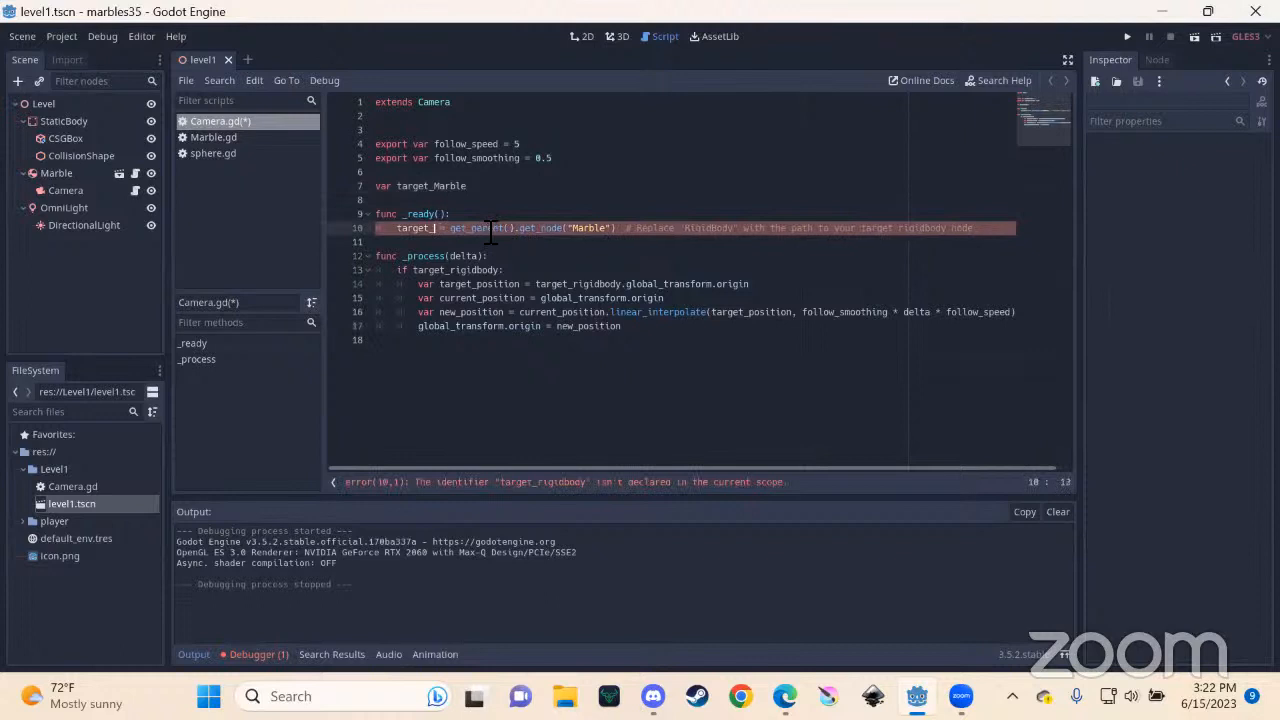
type("Marble")
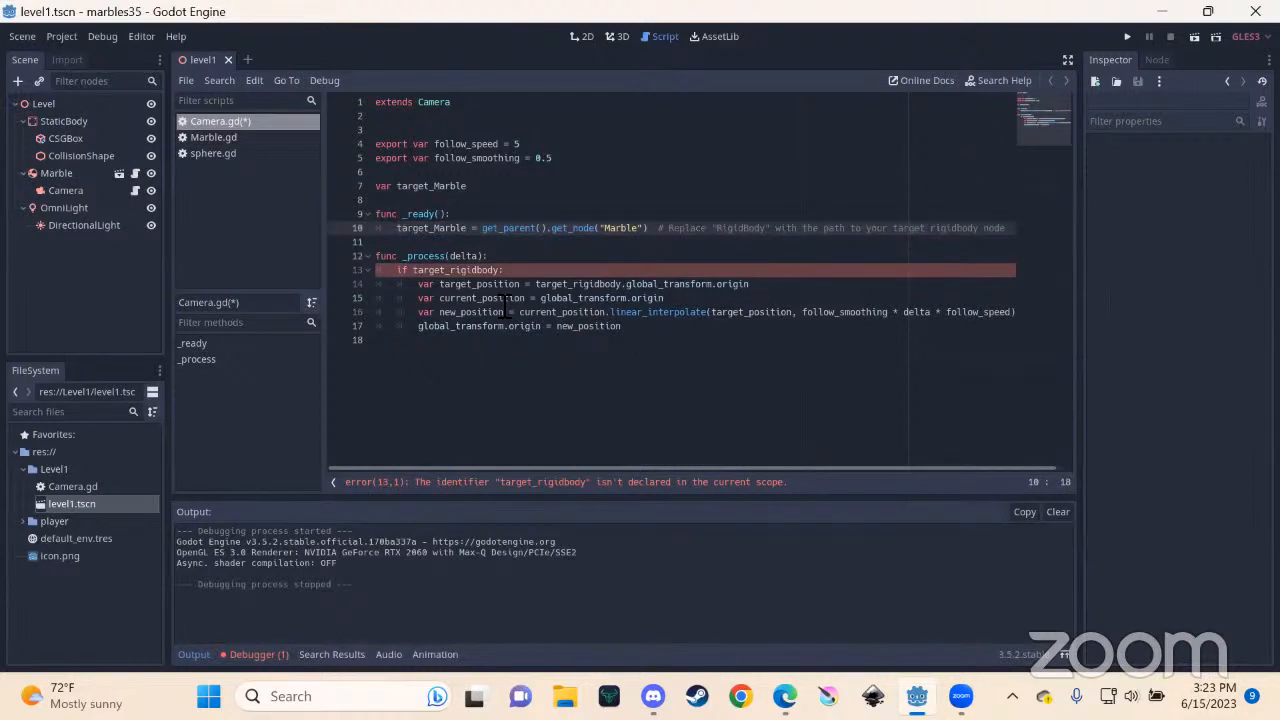
- Change the if condition in the _process function to check target_Marble
left_click(502, 270)
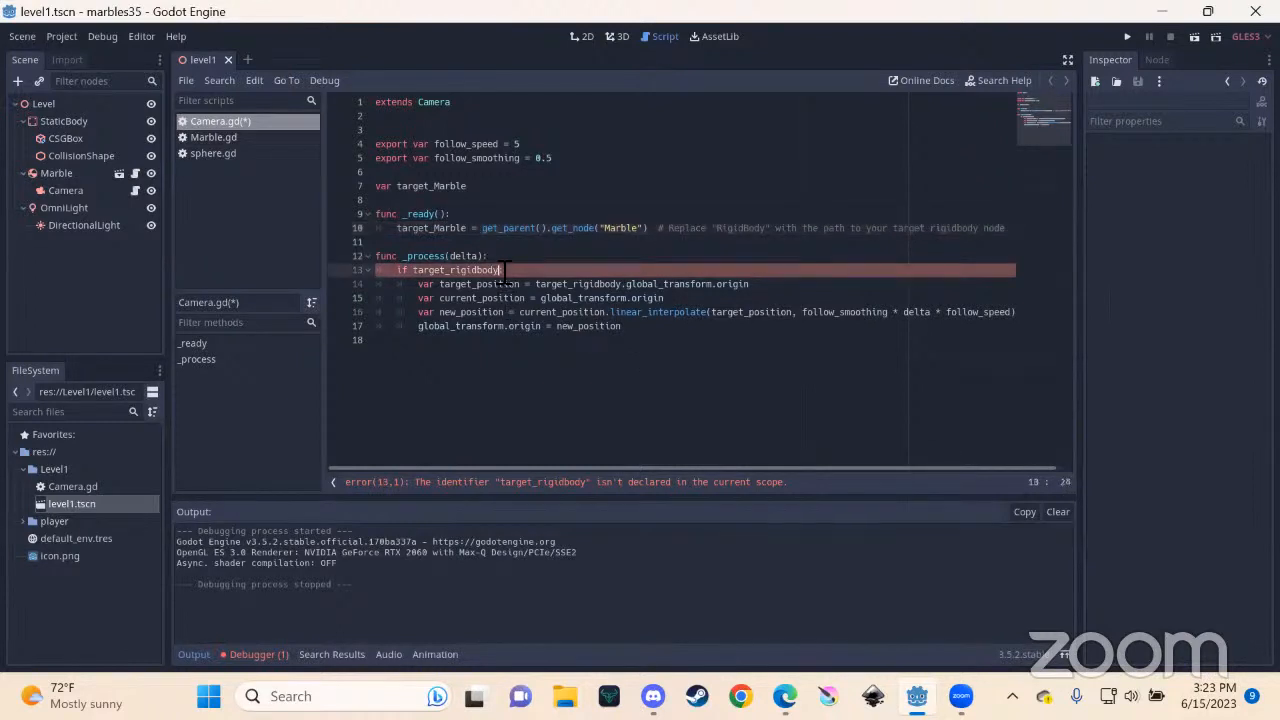
key("BackSpace")
key("BackSpace")
key("BackSpace")
key("BackSpace")
key("BackSpace")
type("Marble")
- Make the target_position line read target_Marble.global_transform.origin and save the script
left_click(625, 284)
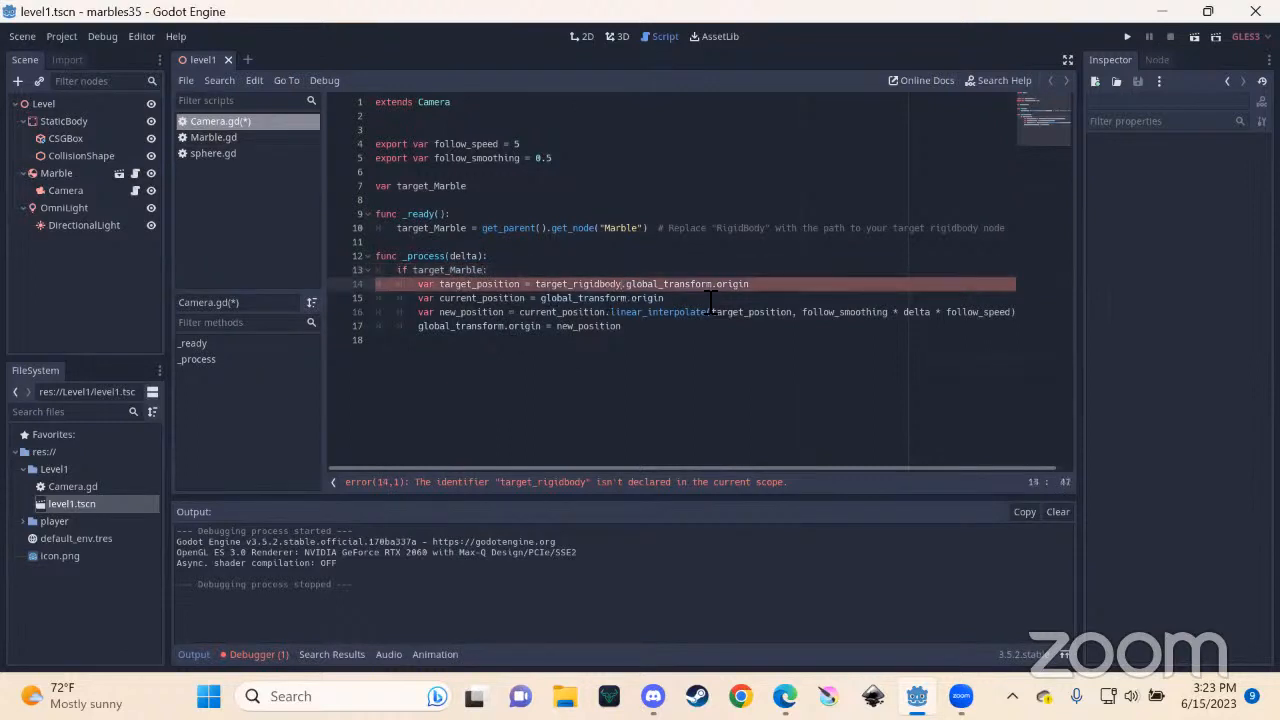
key("BackSpace")
key("BackSpace")
key("BackSpace")
key("BackSpace")
key("BackSpace")
key("BackSpace")
key("BackSpace")
key("BackSpace")
key("BackSpace")
type("Marble")
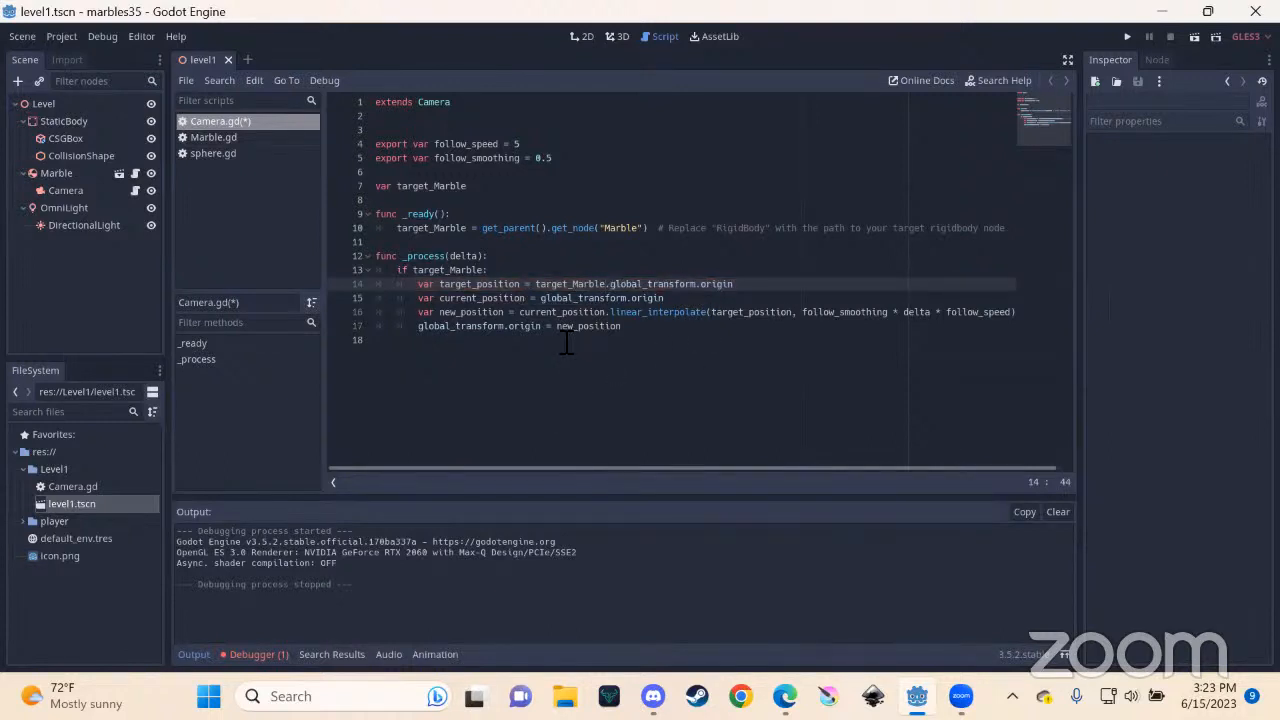
key("ctrl+s")
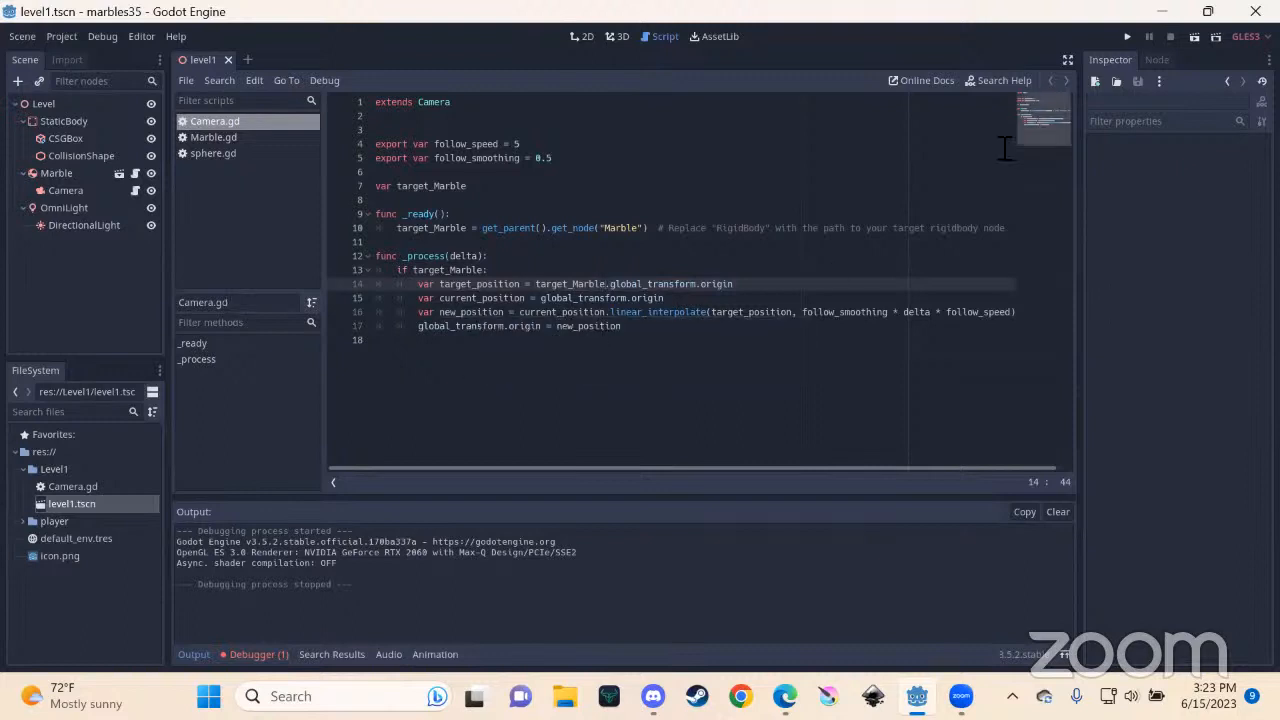
- Run the level1 scene to test how the camera follows the rolling marble, and close the game window
left_click(1193, 37)
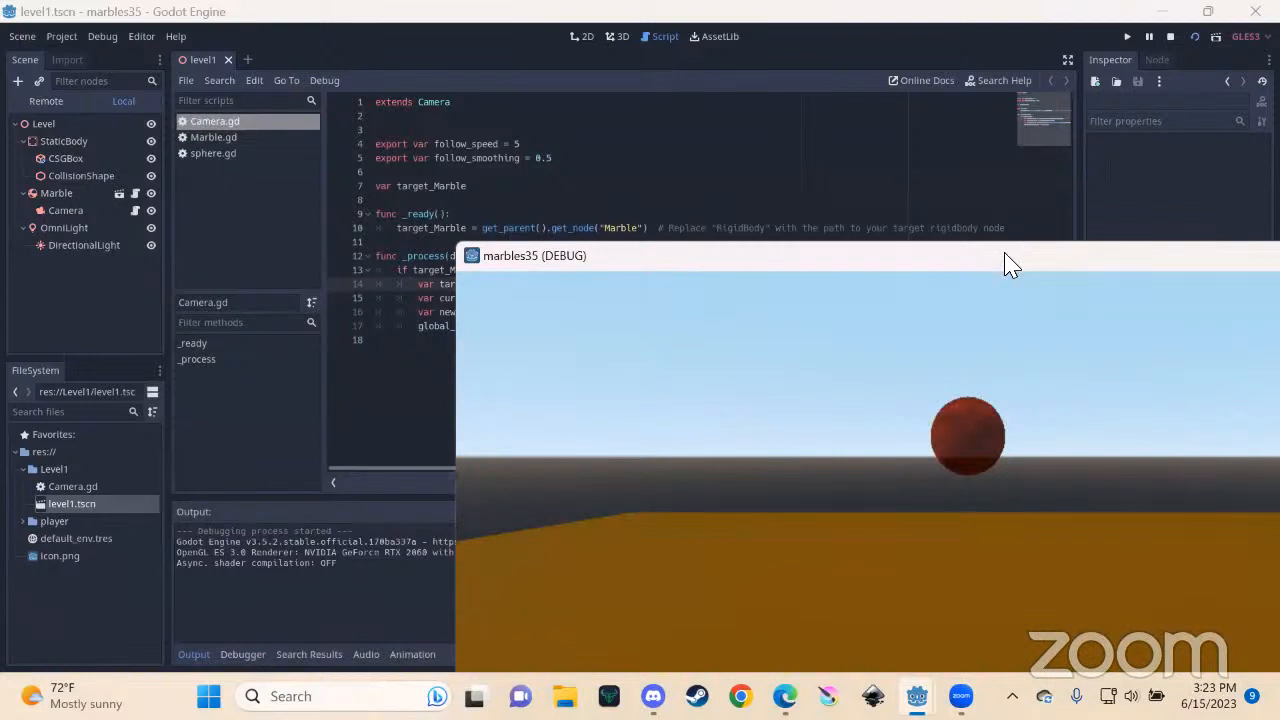
left_click_drag(1005, 253, 629, 108)
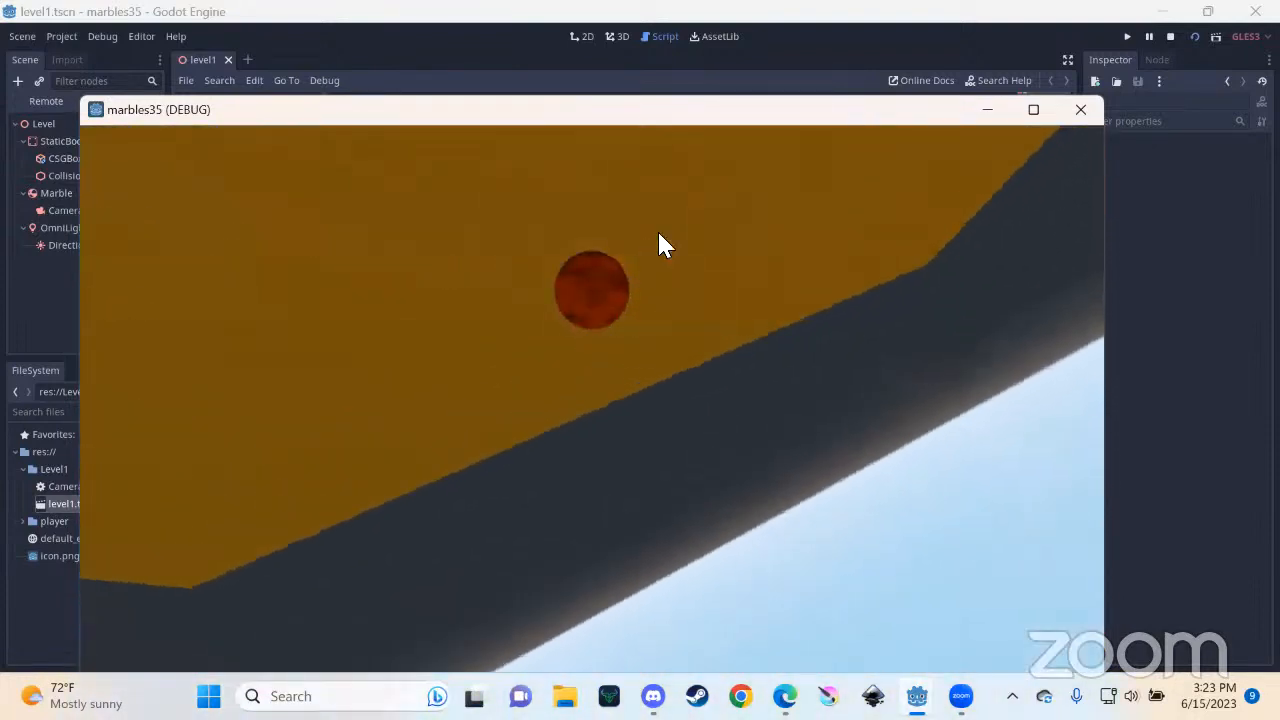
left_click(1081, 110)
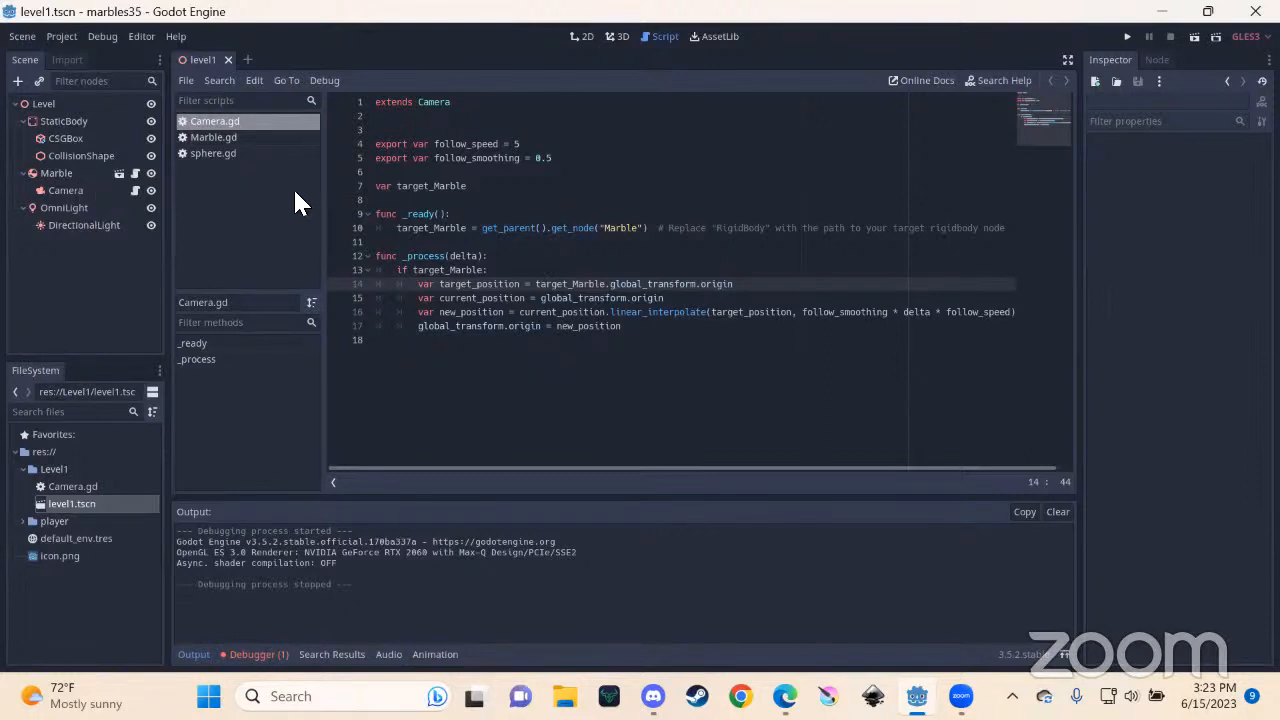
- Examine the player_ball and jump key bindings in the project's Input Map
left_click(70, 172)
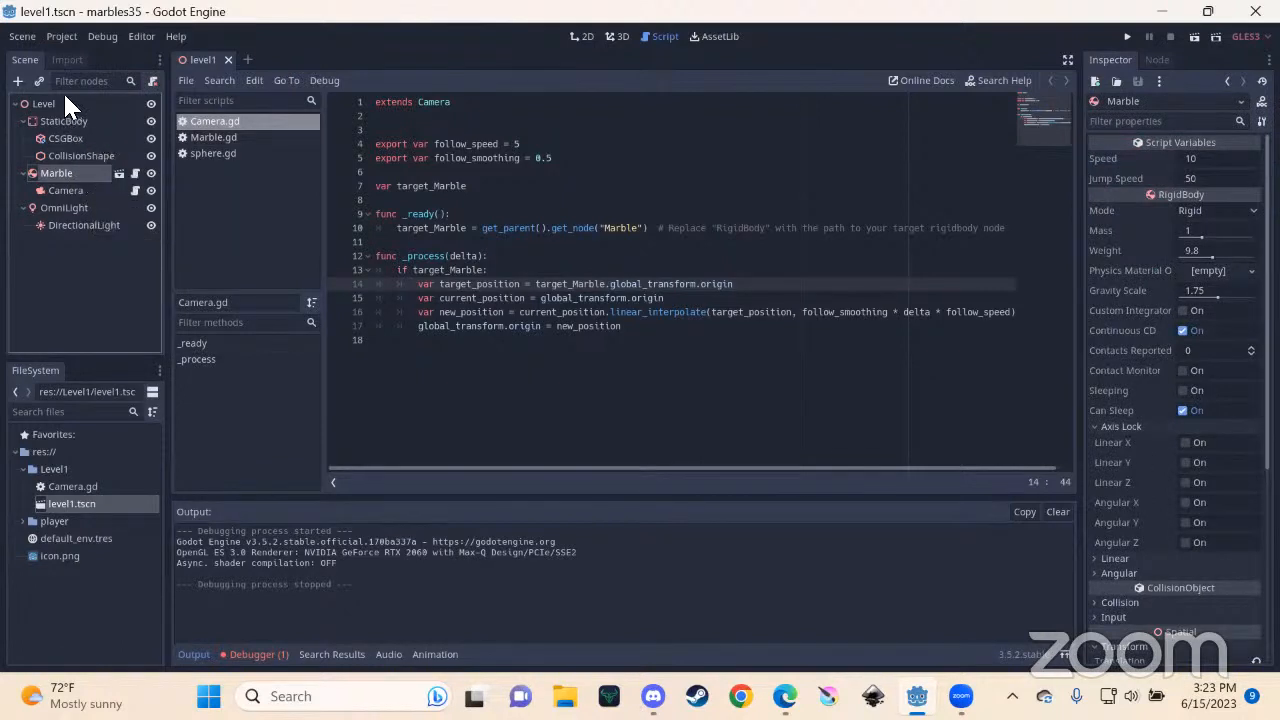
left_click(60, 37)
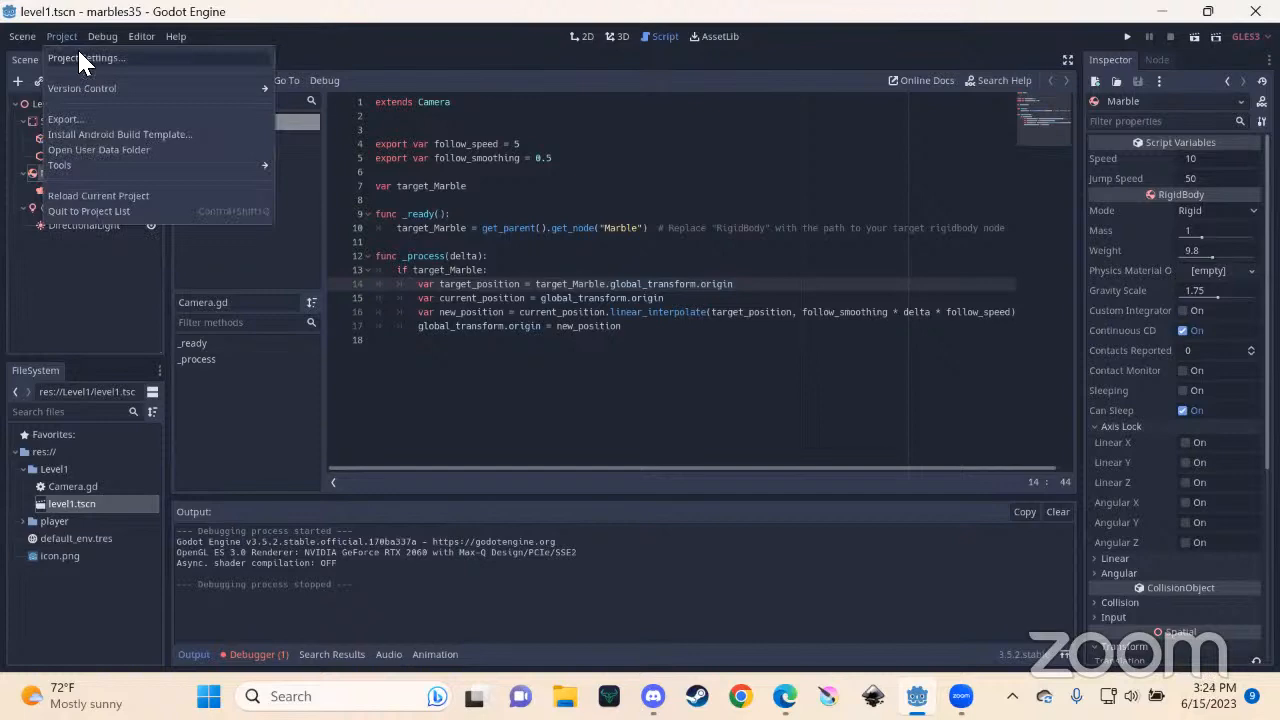
left_click(79, 57)
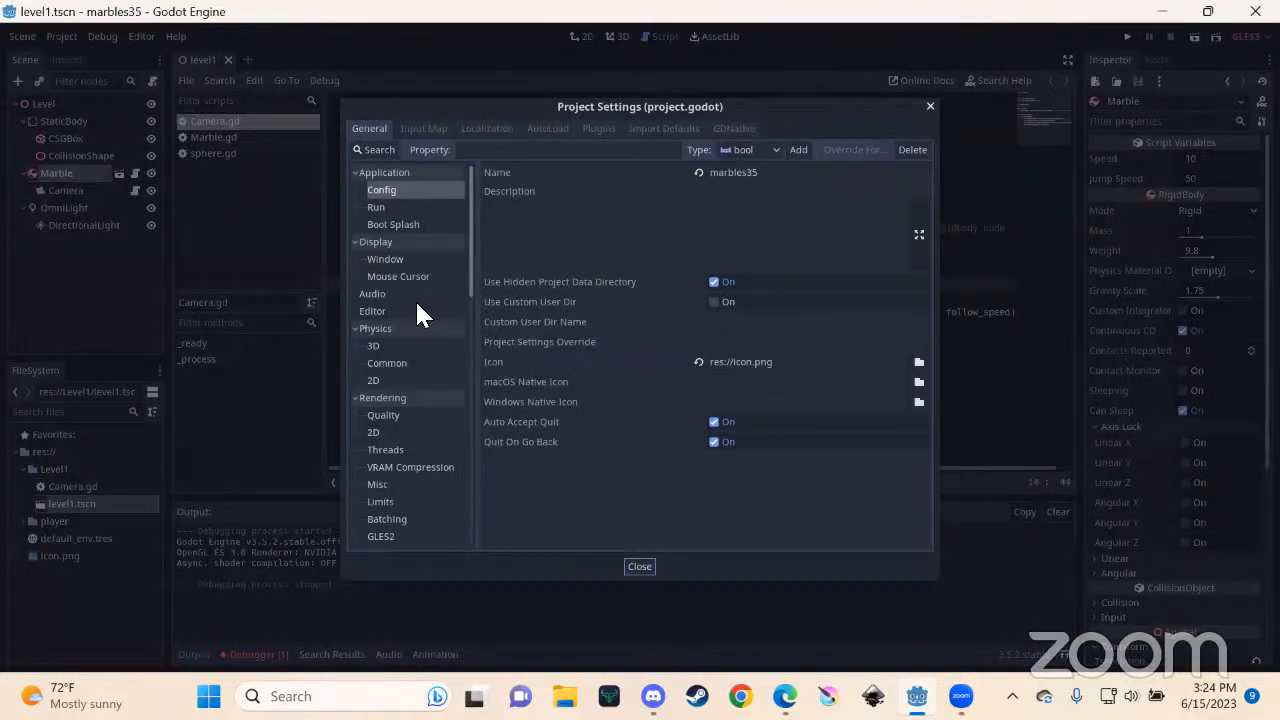
key("Escape")
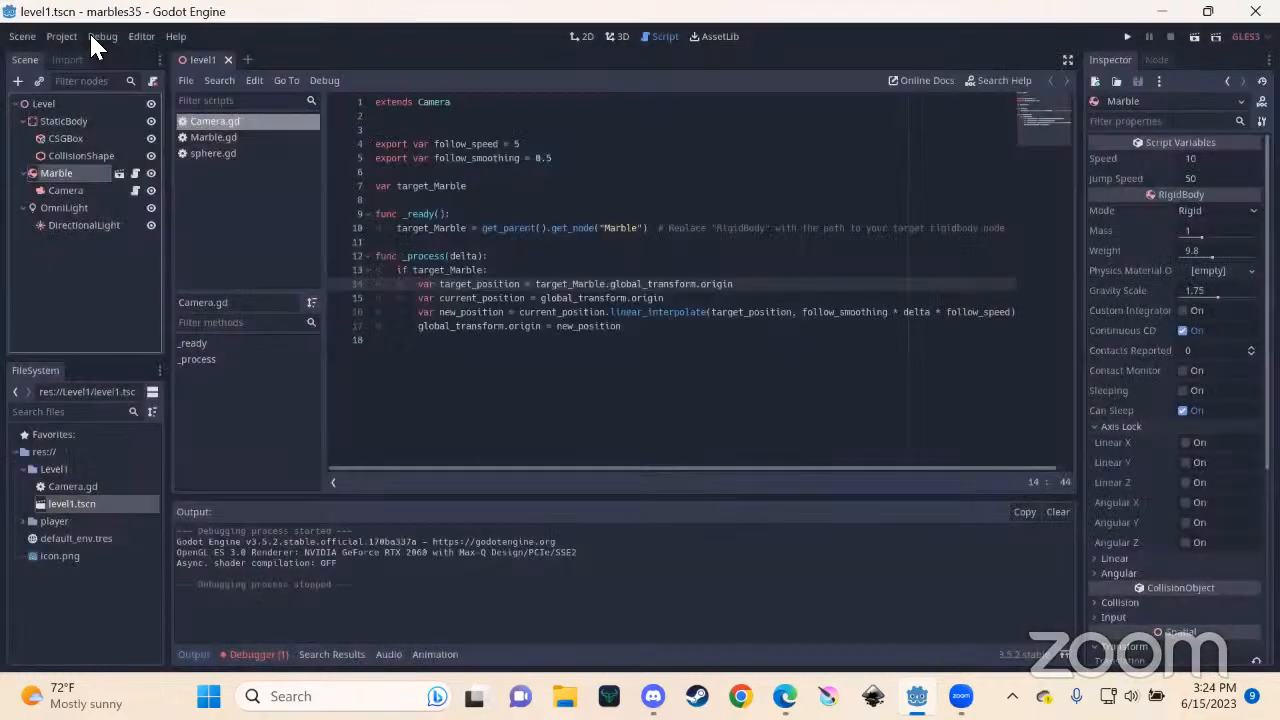
left_click(61, 37)
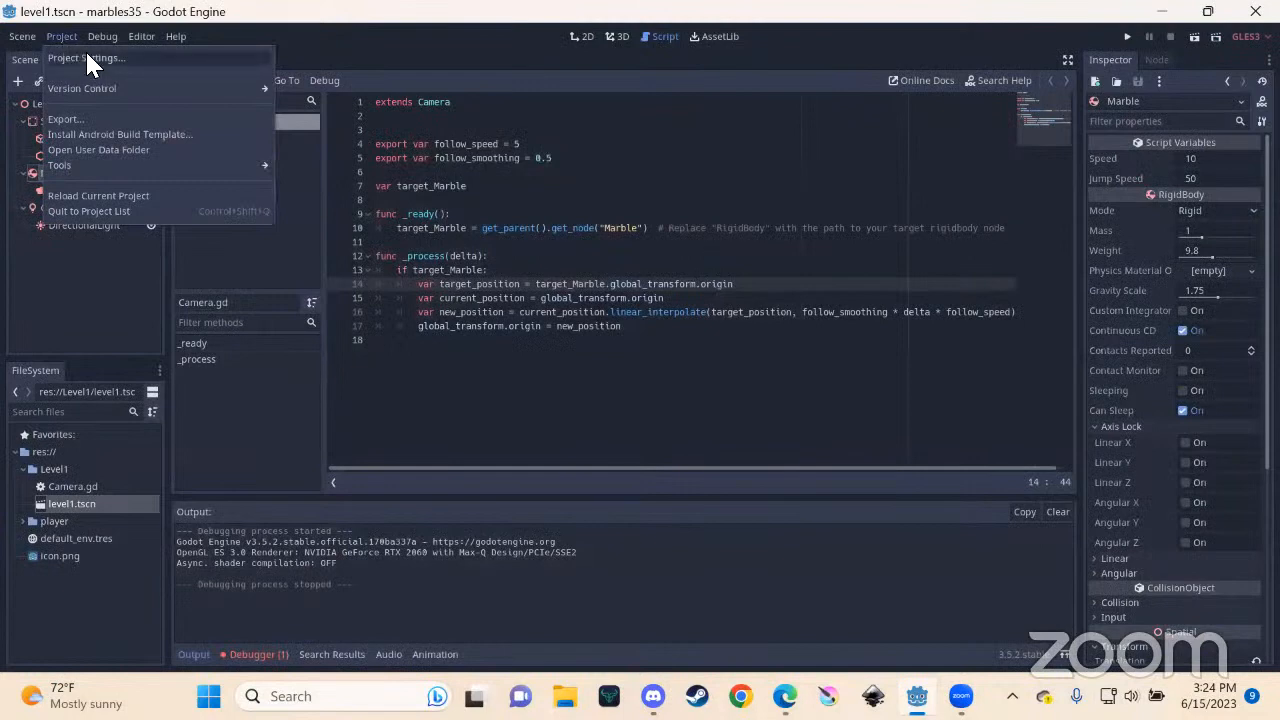
left_click(85, 57)
left_click(435, 128)
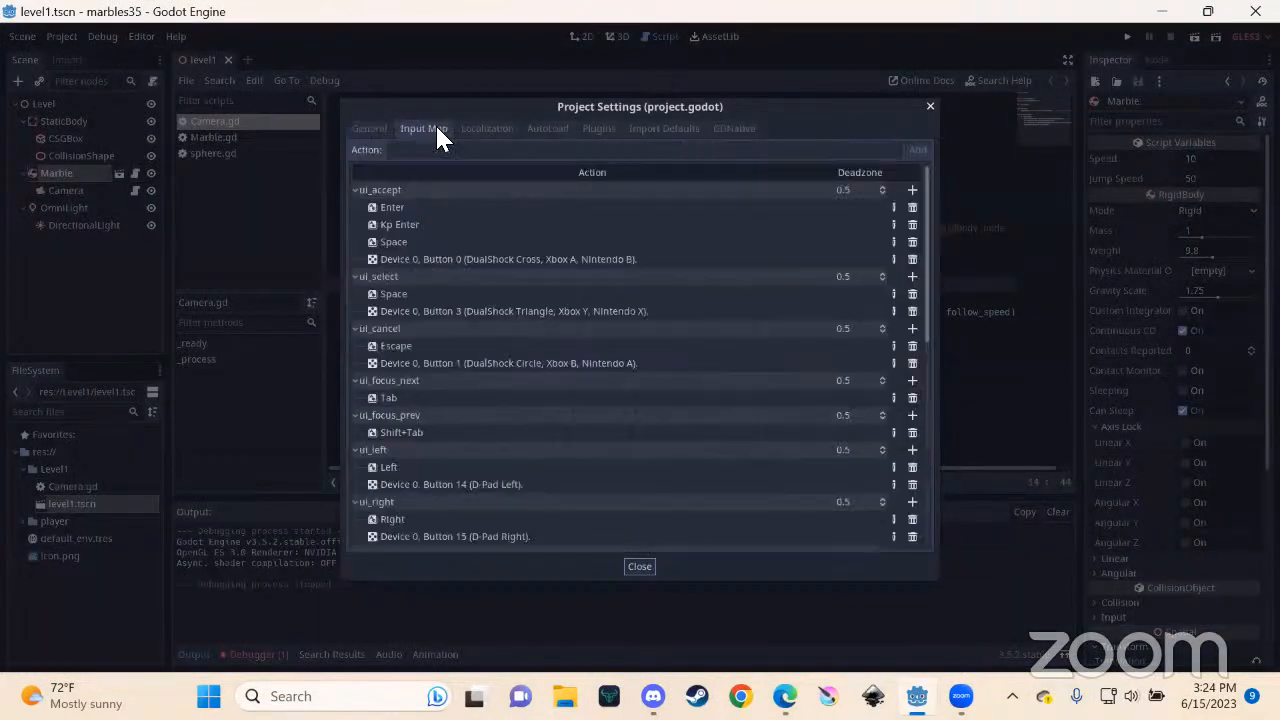
scroll(551, 370, "down", 10)
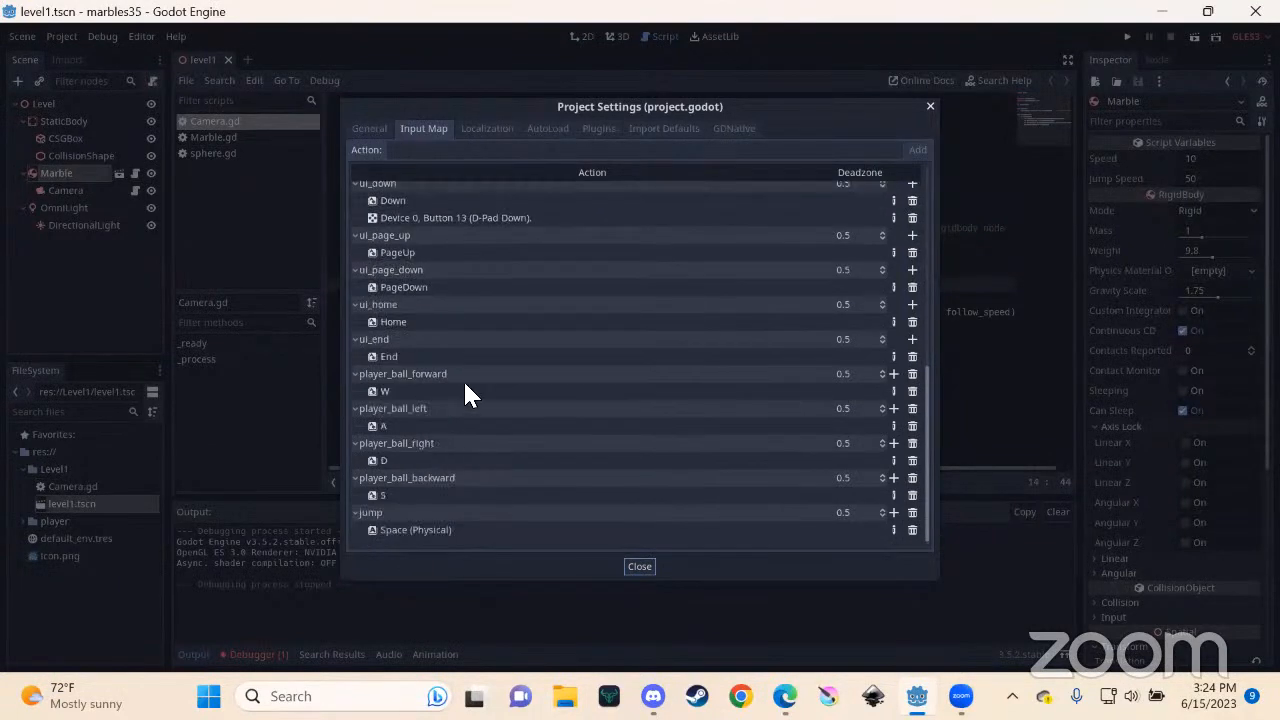
left_click(930, 106)
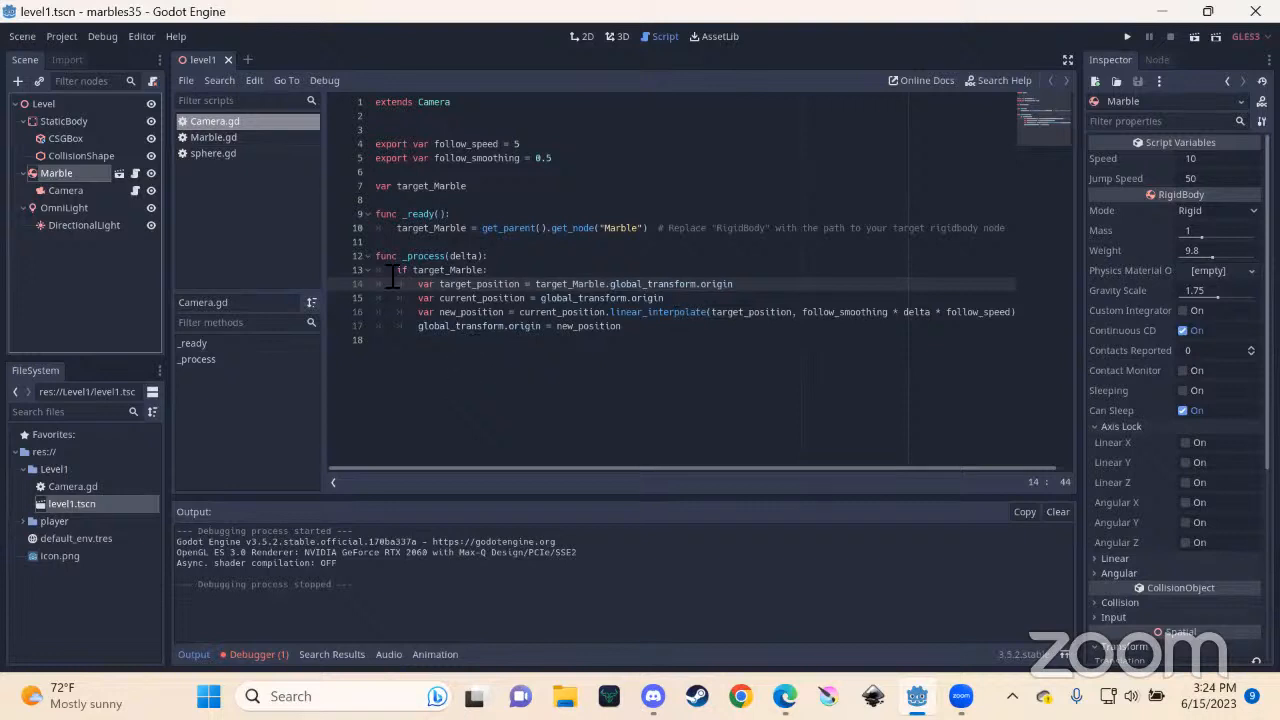
- Inspect the Camera and Marble nodes and the Marble scene with its script, and return to Camera.gd in the level1 scene
left_click(67, 190)
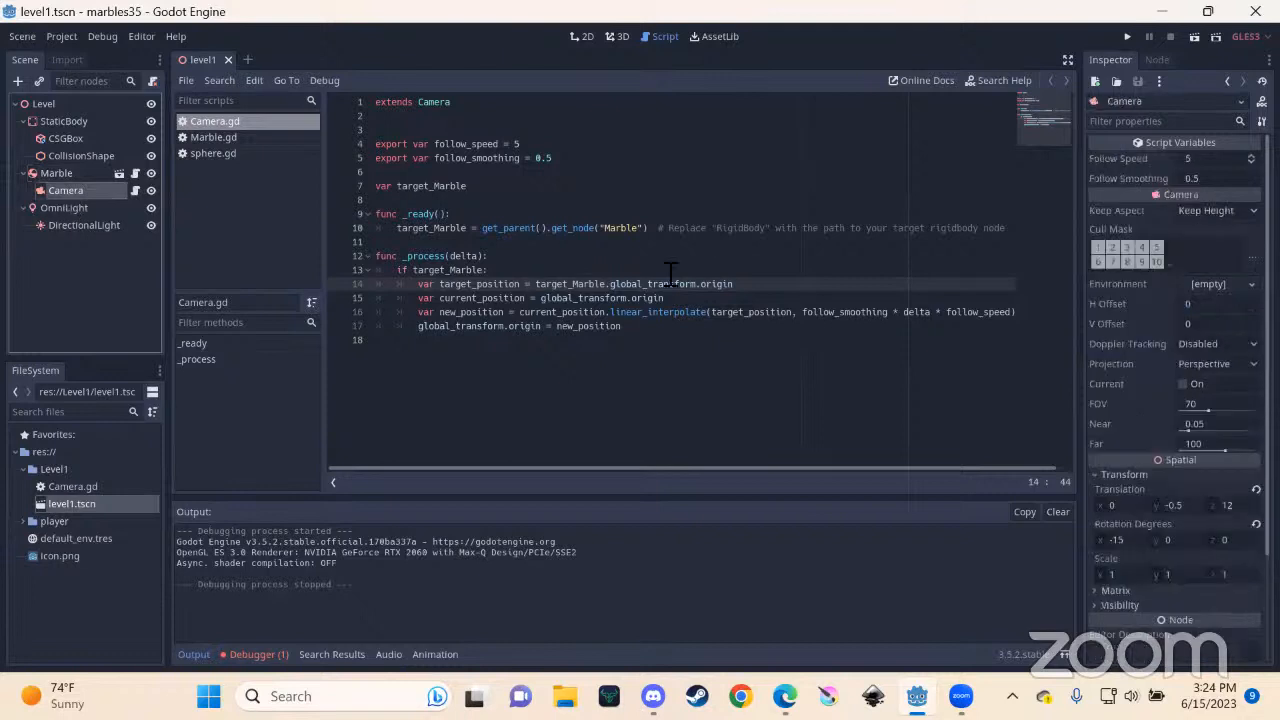
left_click(55, 172)
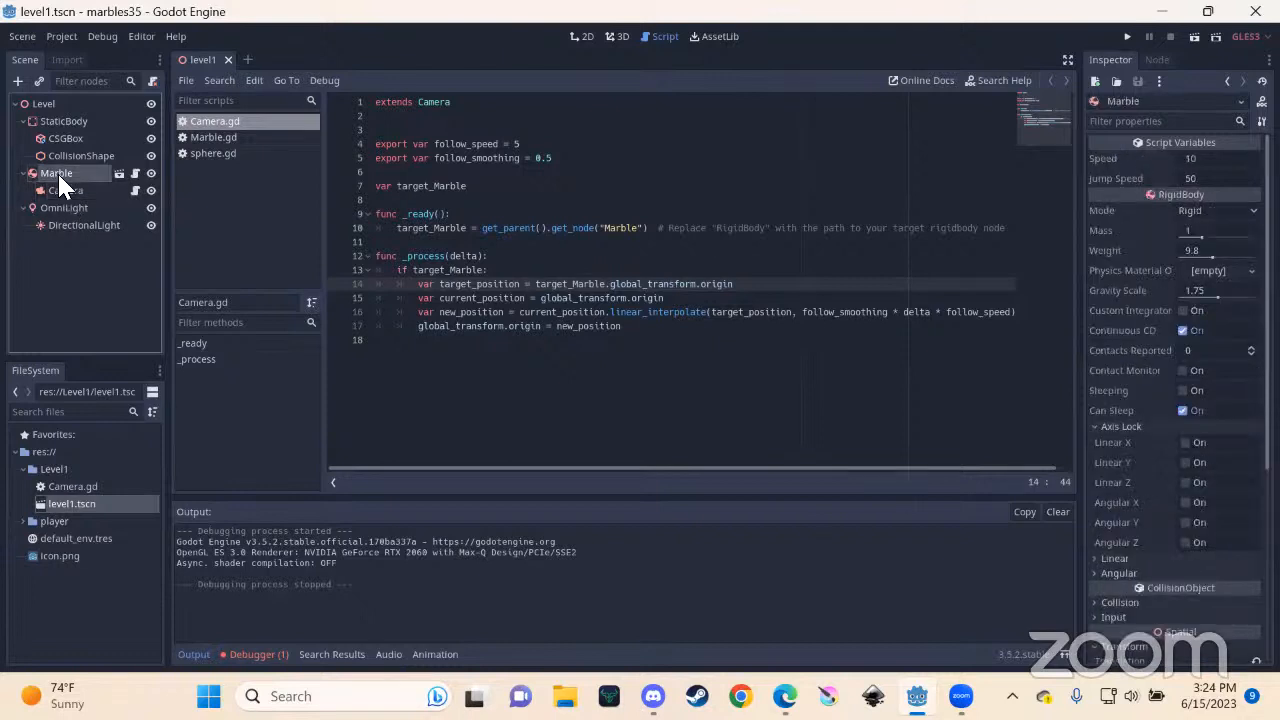
left_click(121, 173)
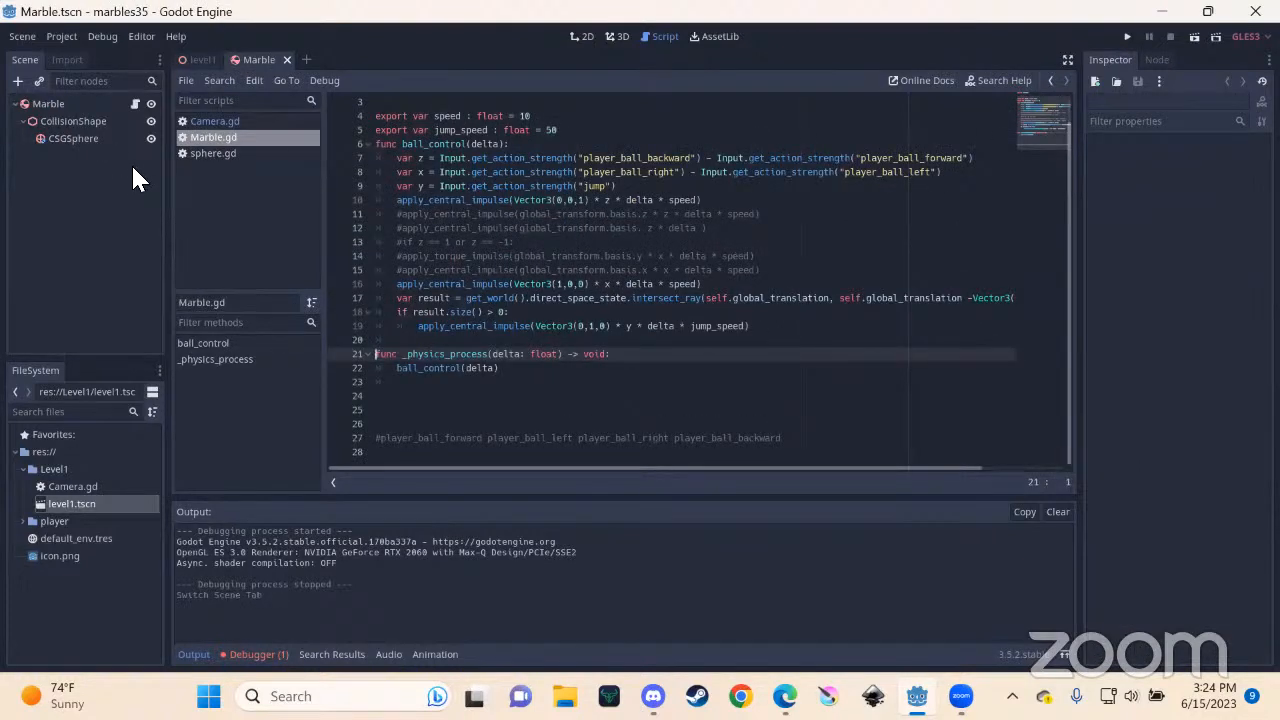
left_click(76, 126)
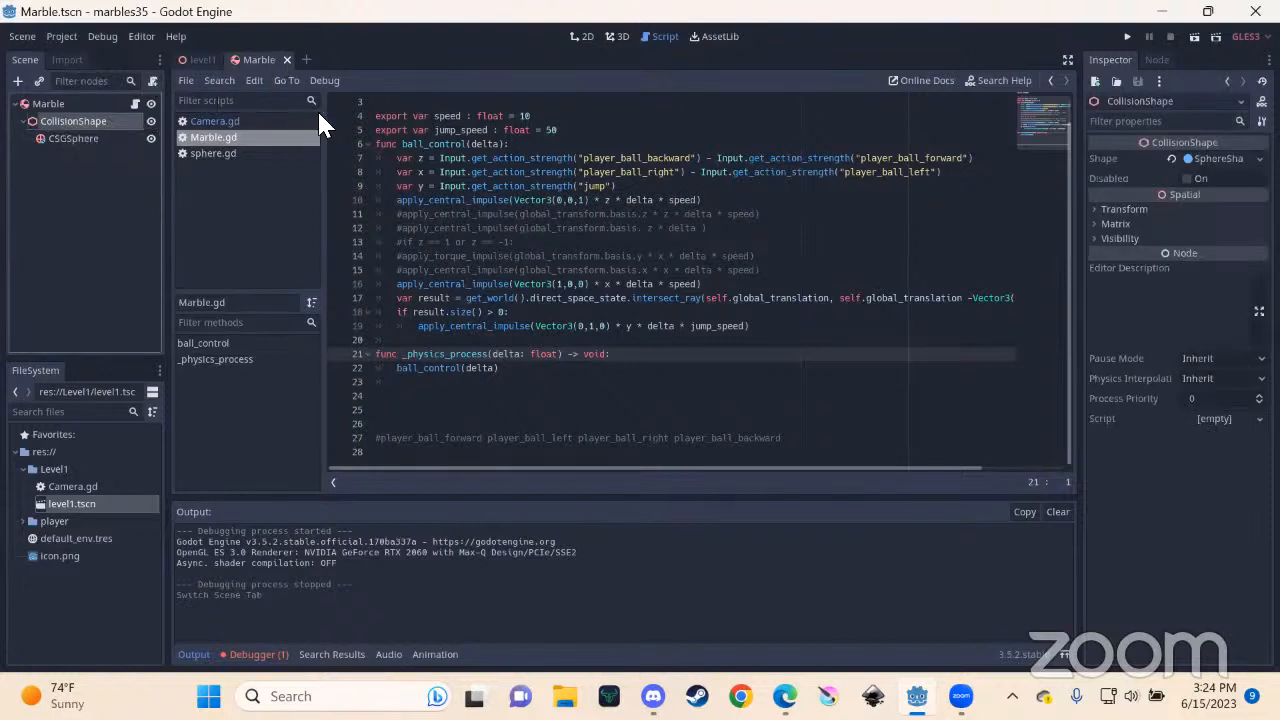
left_click(224, 122)
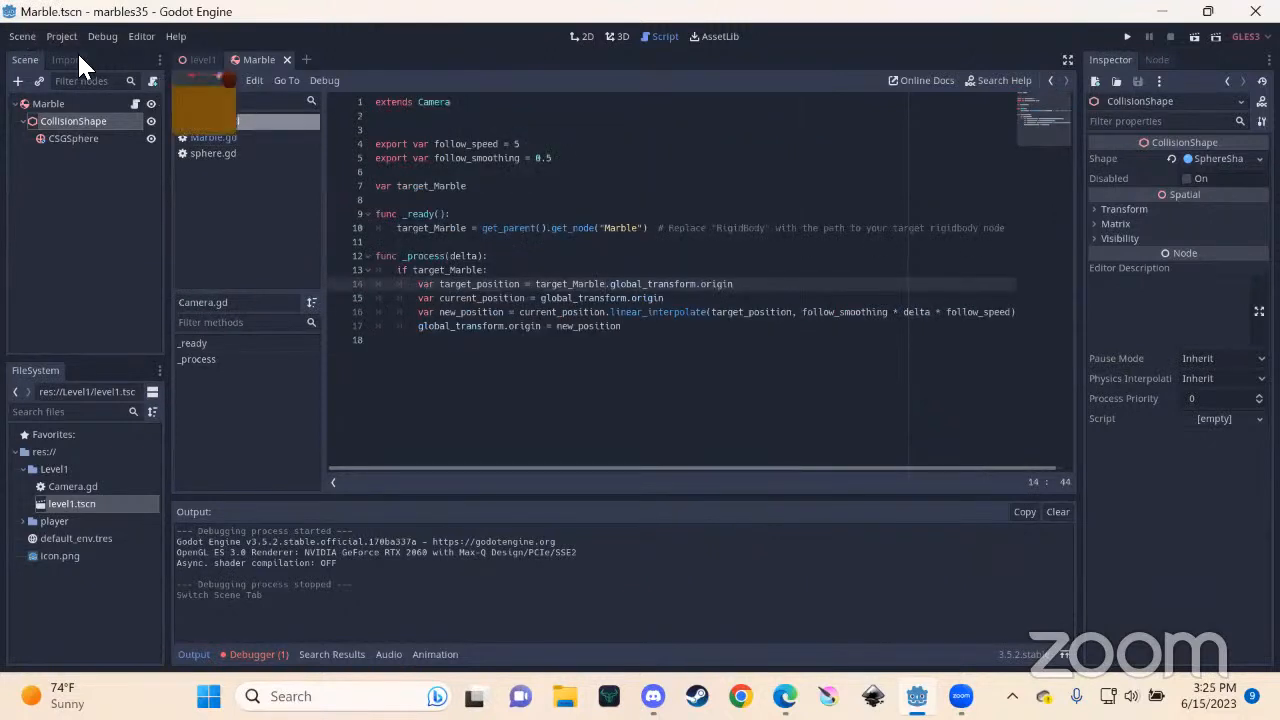
left_click(203, 59)
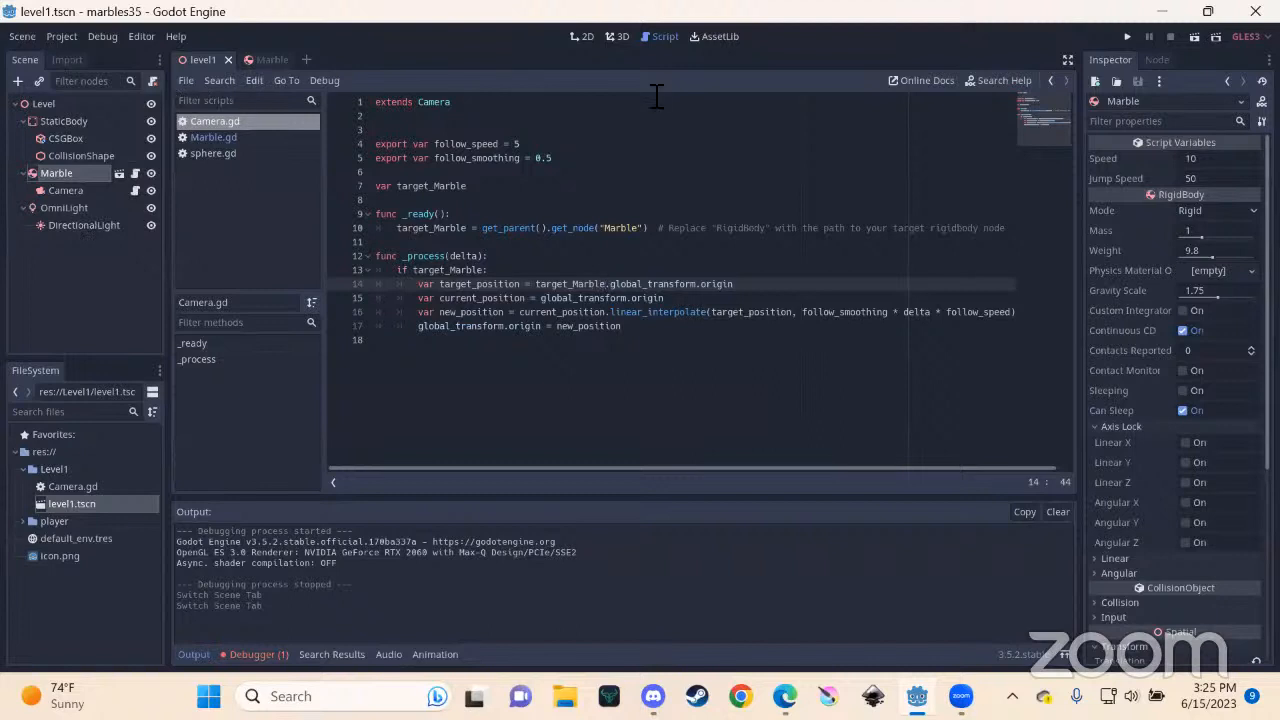
- Run the level1 scene from the 3D view to test the camera, close the game window, and show the debugger errors
left_click(611, 39)
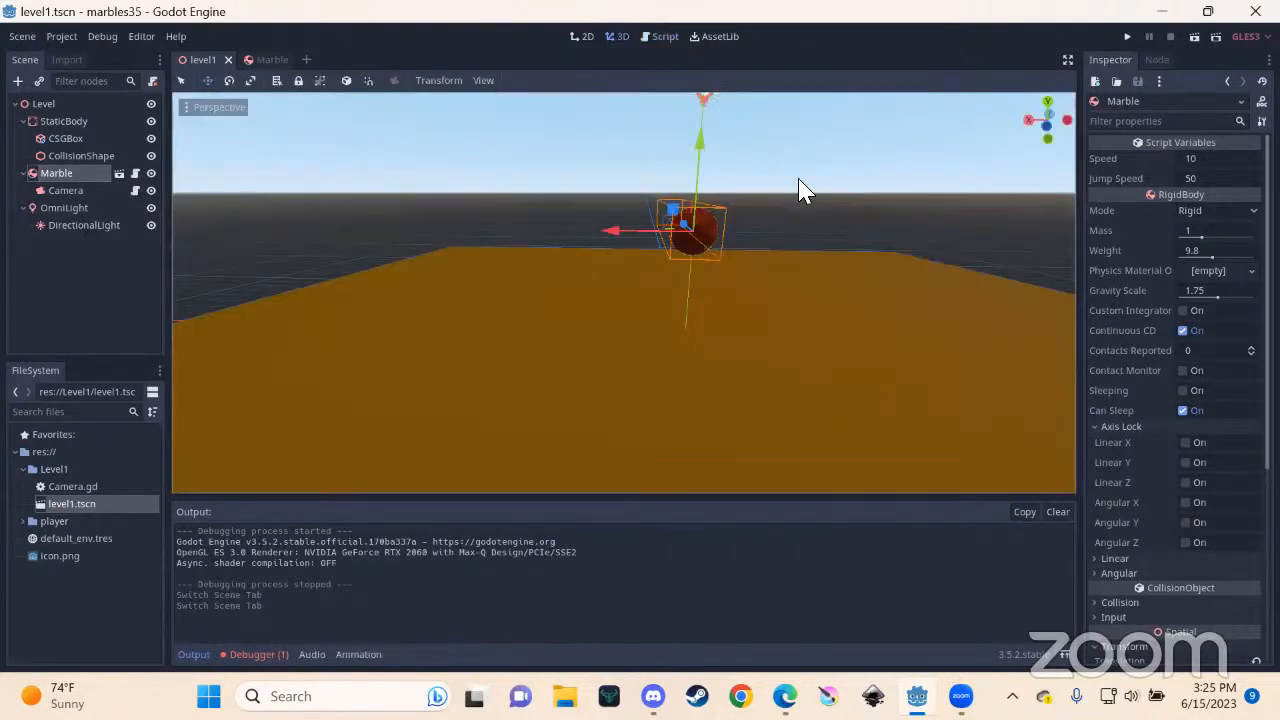
left_click(1191, 37)
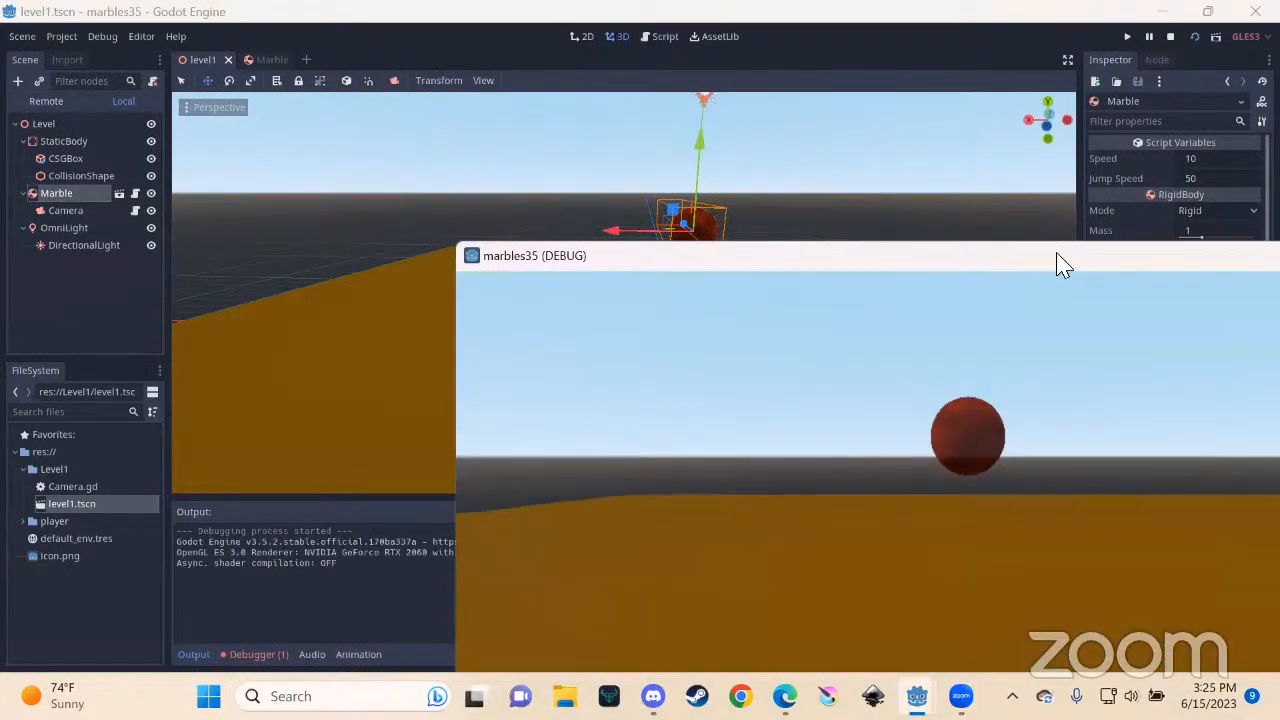
left_click_drag(1052, 252, 667, 131)
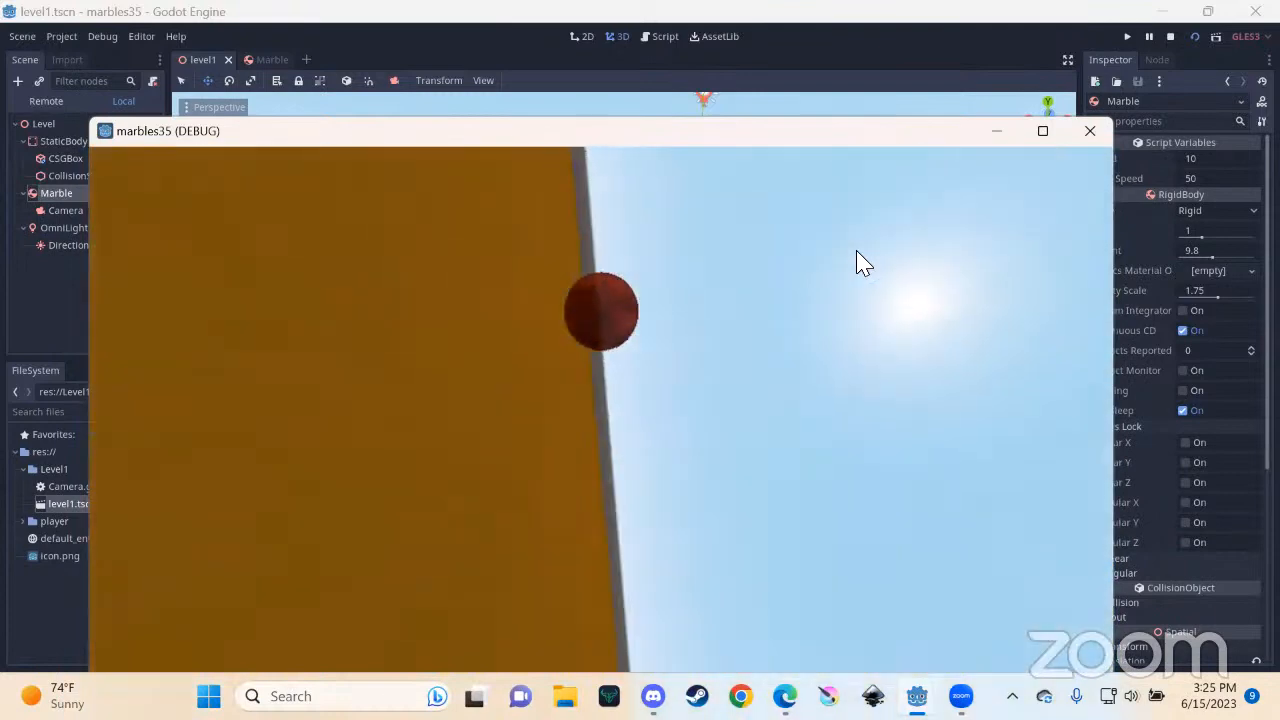
left_click(1093, 138)
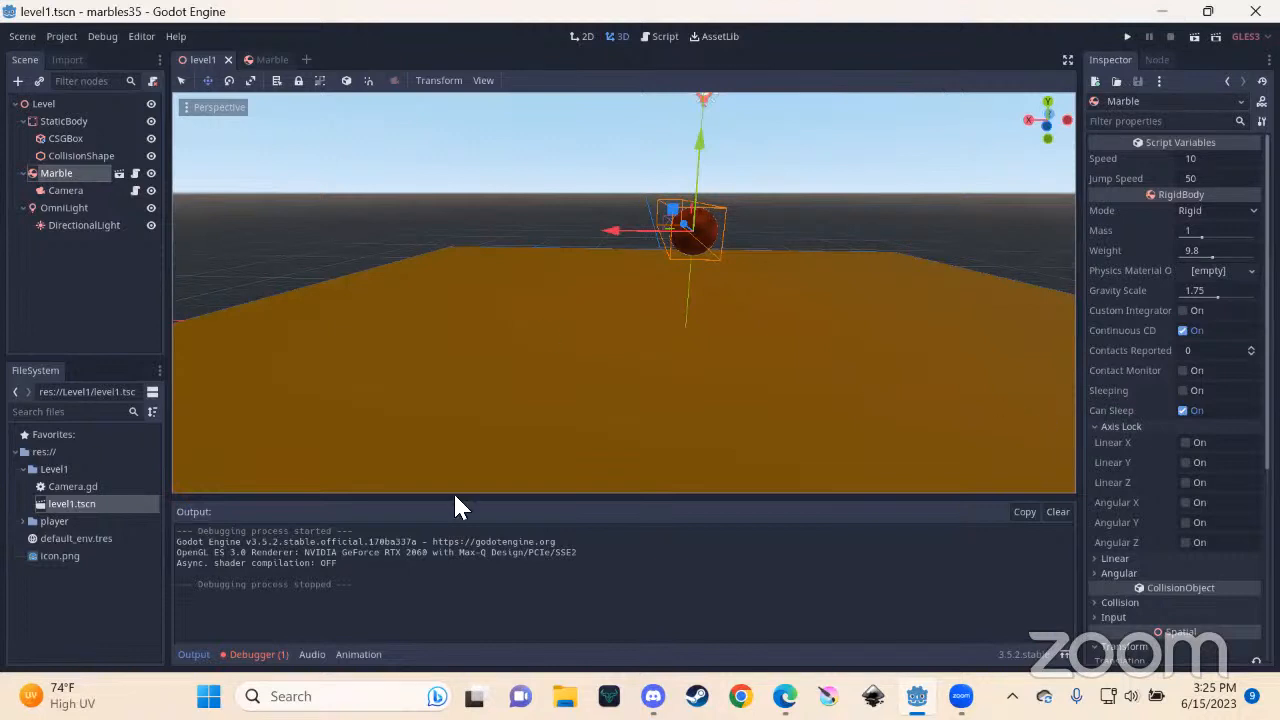
left_click(259, 655)
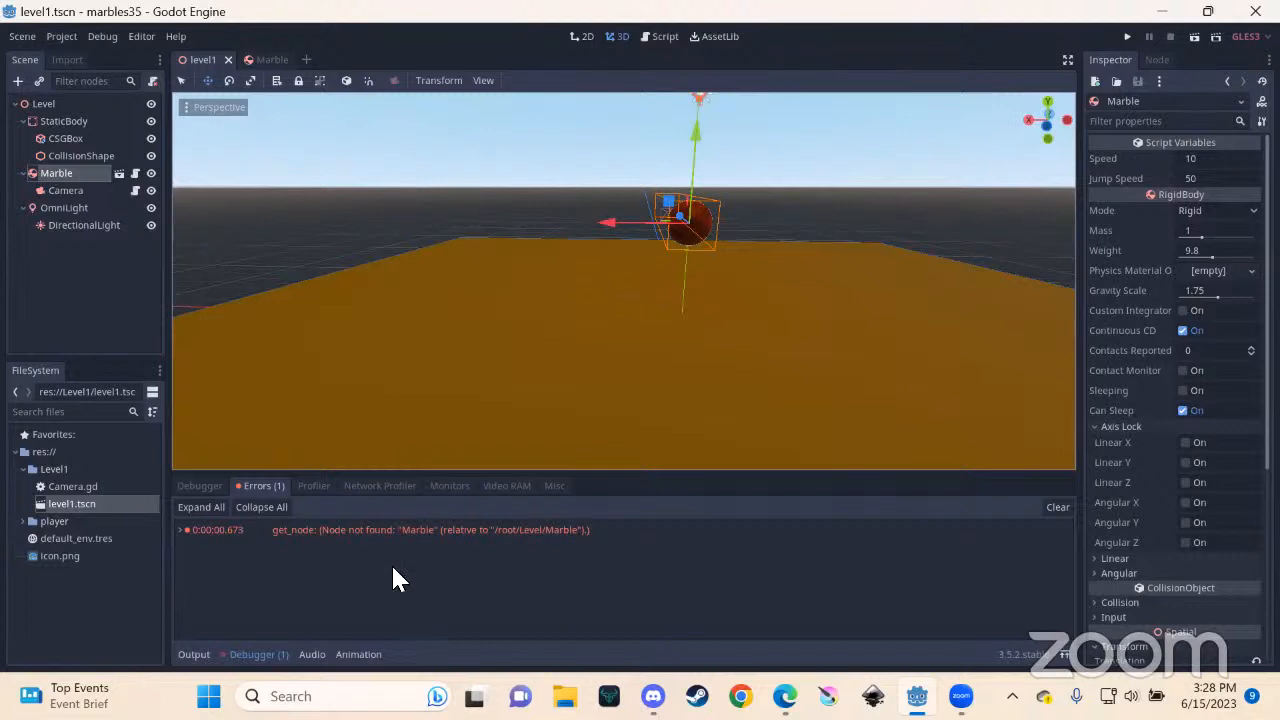
- Adjust the computer's sound volume in the system quick settings
left_click(1130, 696)
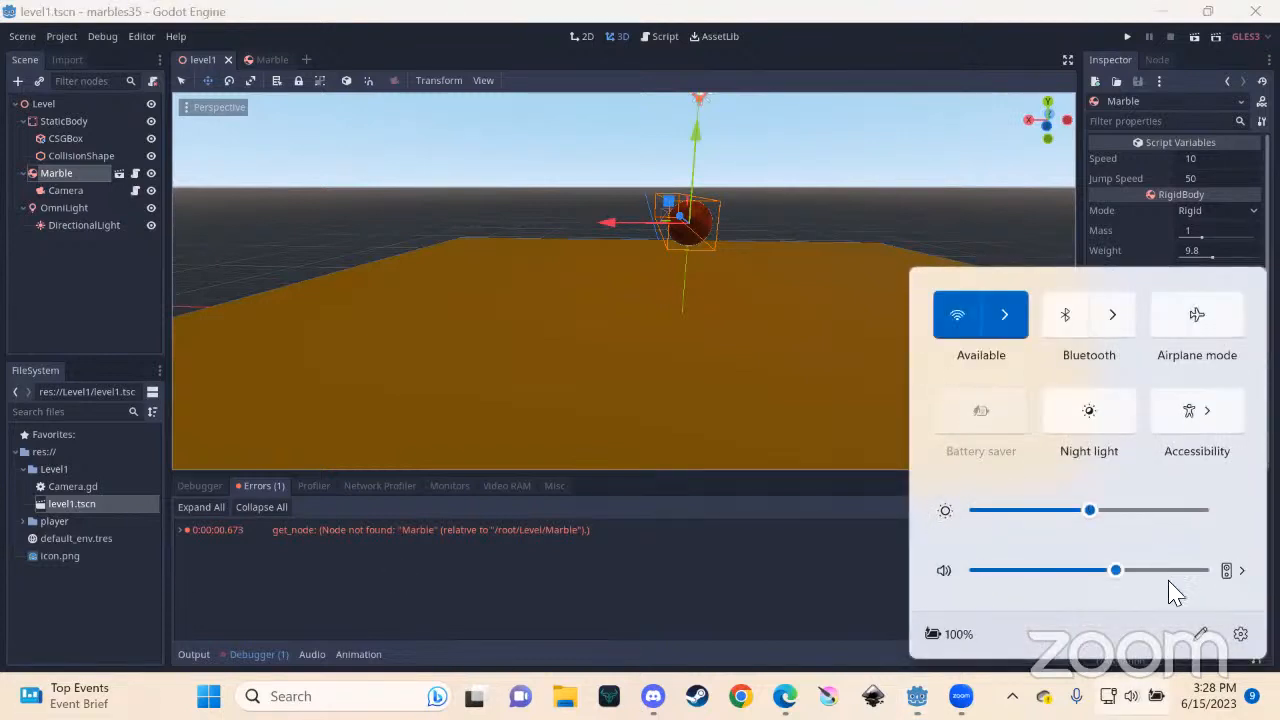
left_click_drag(1166, 572, 1152, 576)
left_click(933, 42)
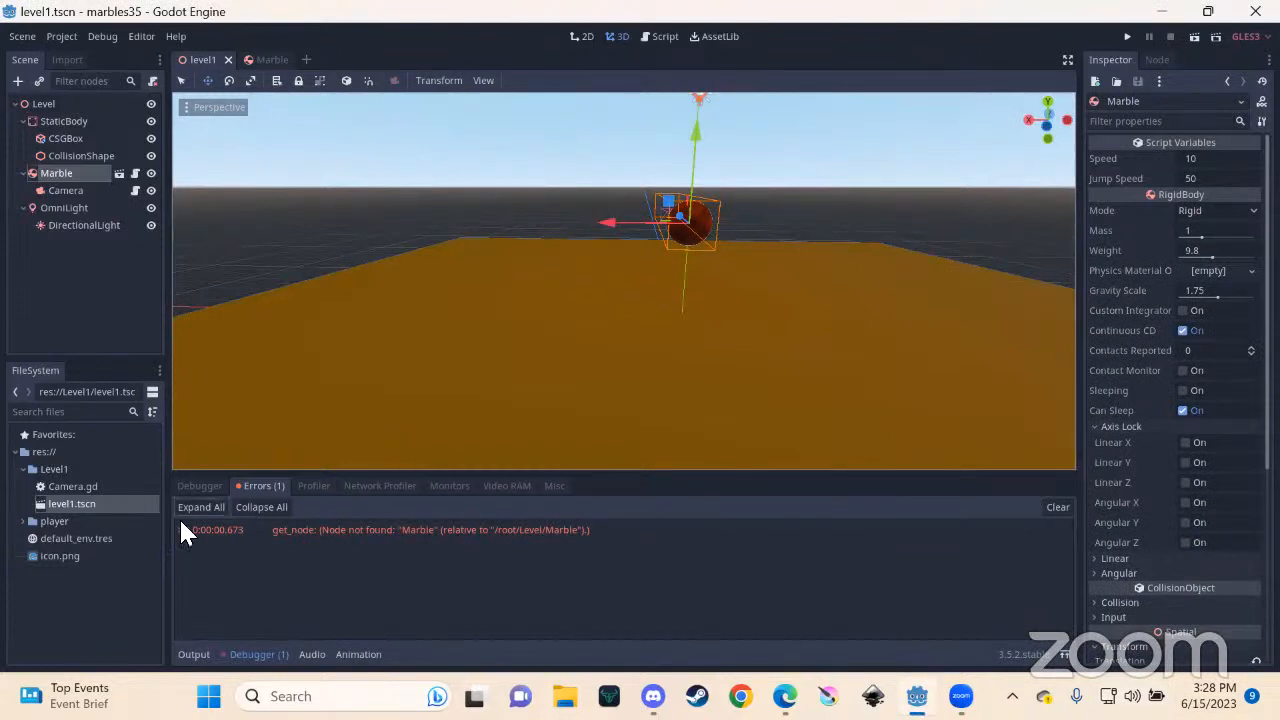
- Open the Camera node's script and delete all of its code
mouse_move(310, 534)
left_click(135, 190)
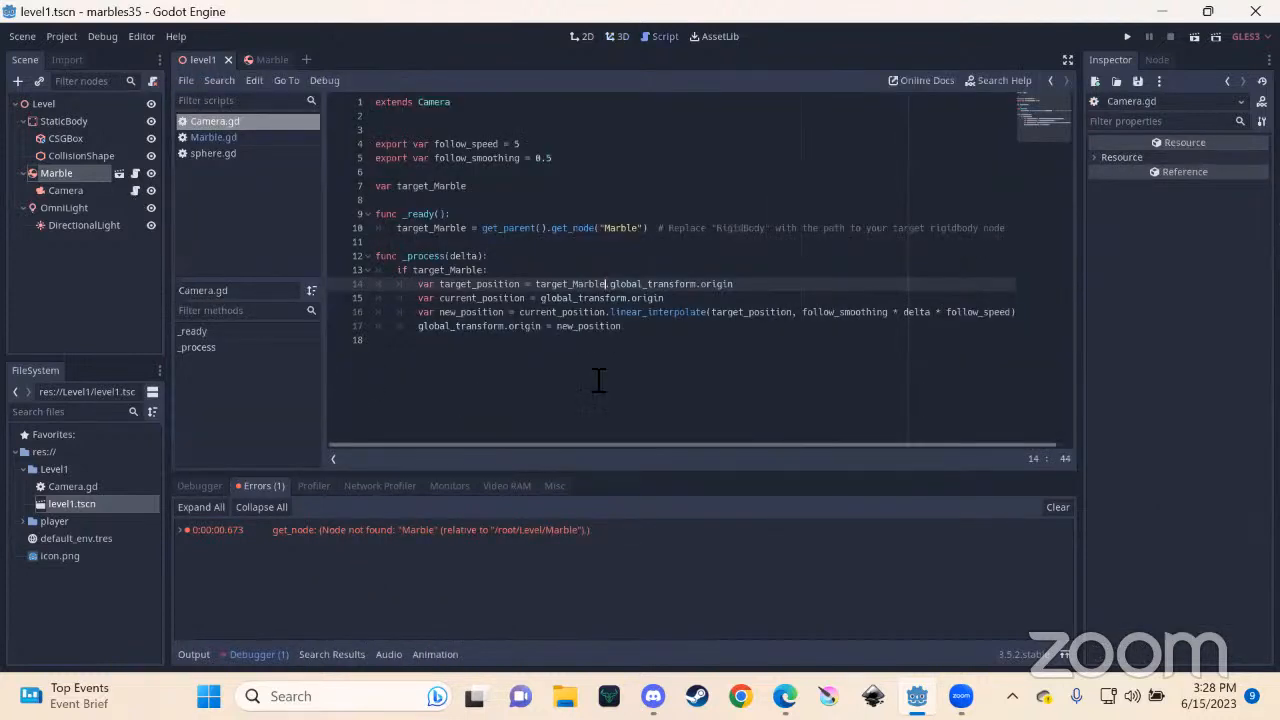
left_click_drag(697, 337, 381, 110)
key("BackSpace")
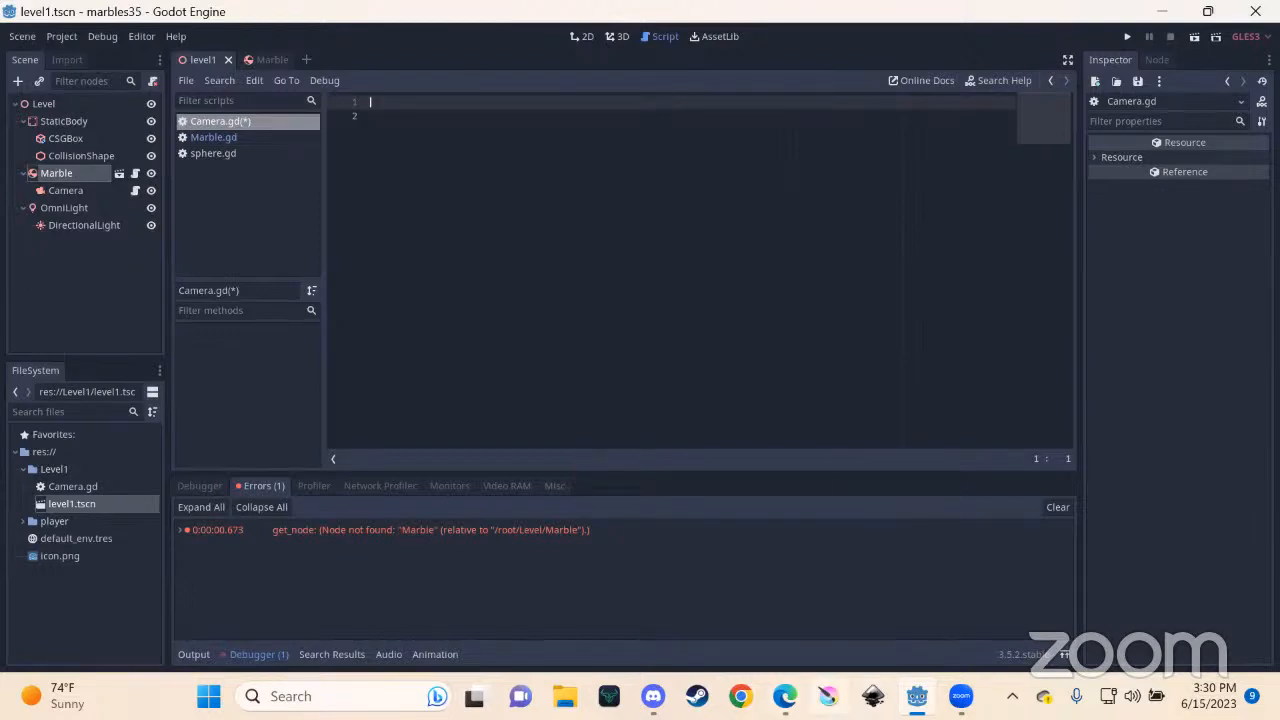
- Switch to the Edge browser, go to GitHub, and open the account sign-up page
left_click(785, 696)
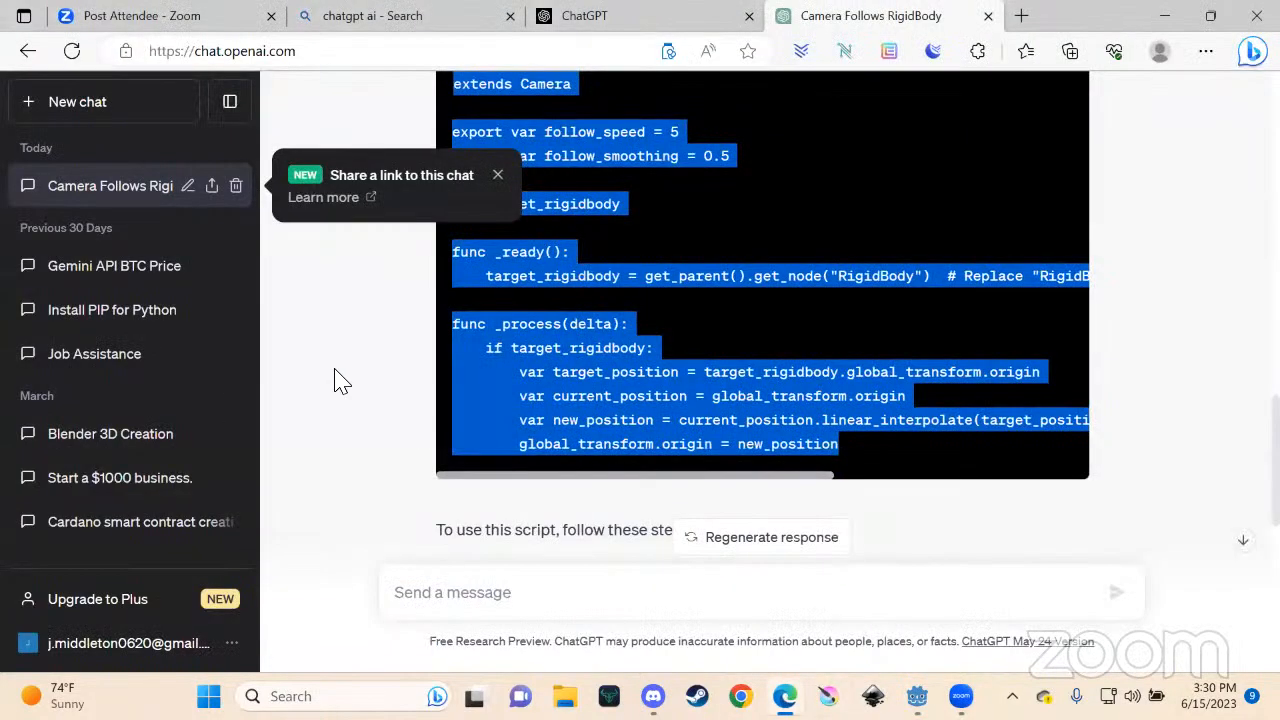
left_click(344, 378)
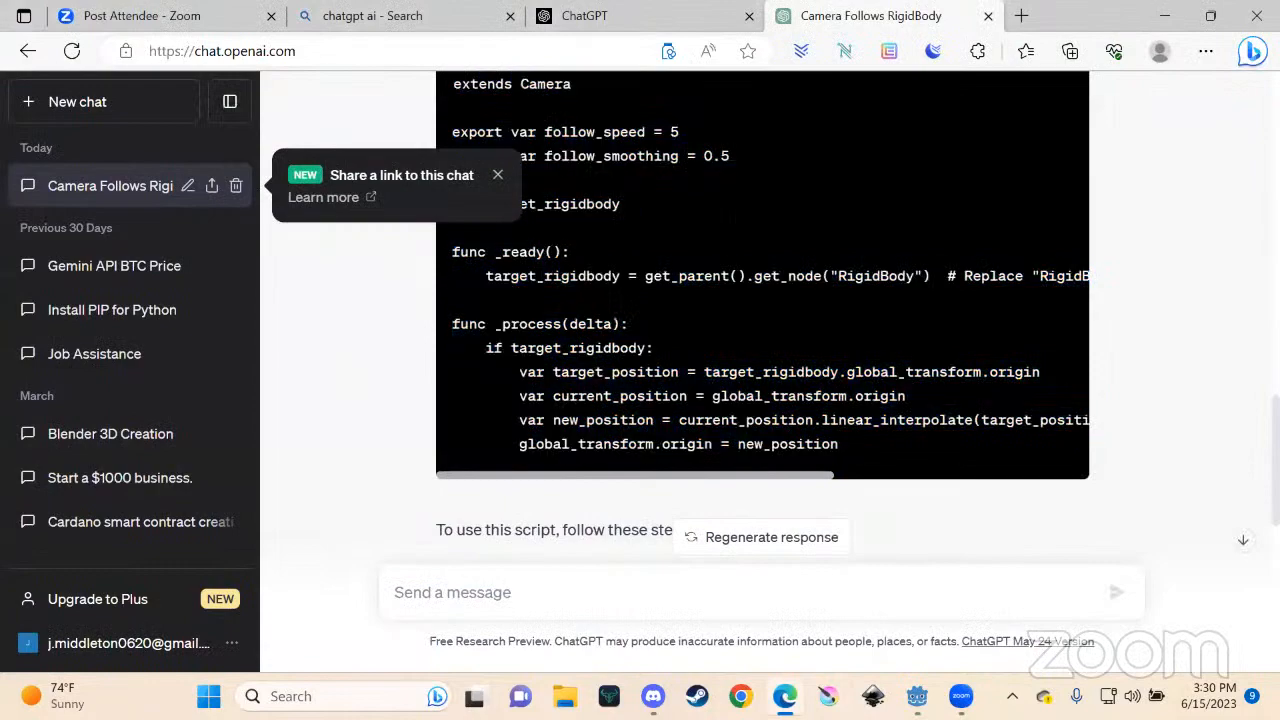
key("ctrl+l")
type("github")
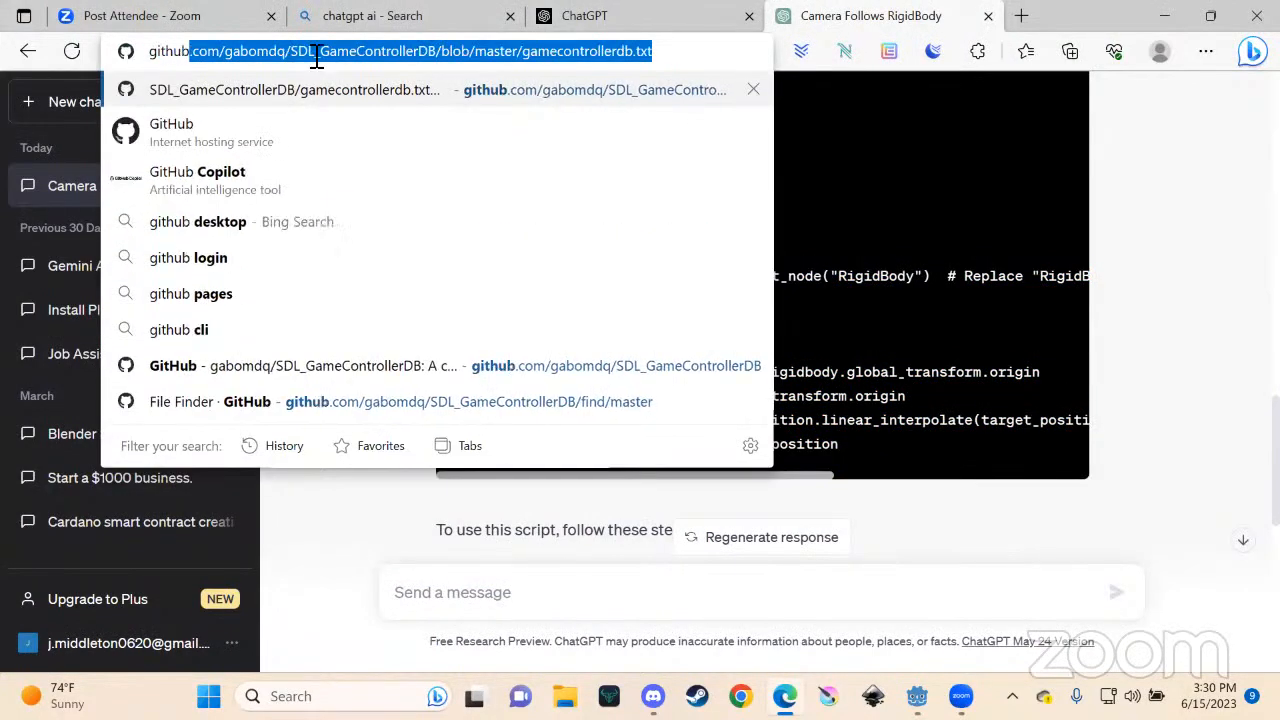
key("Return")
mouse_move(310, 108)
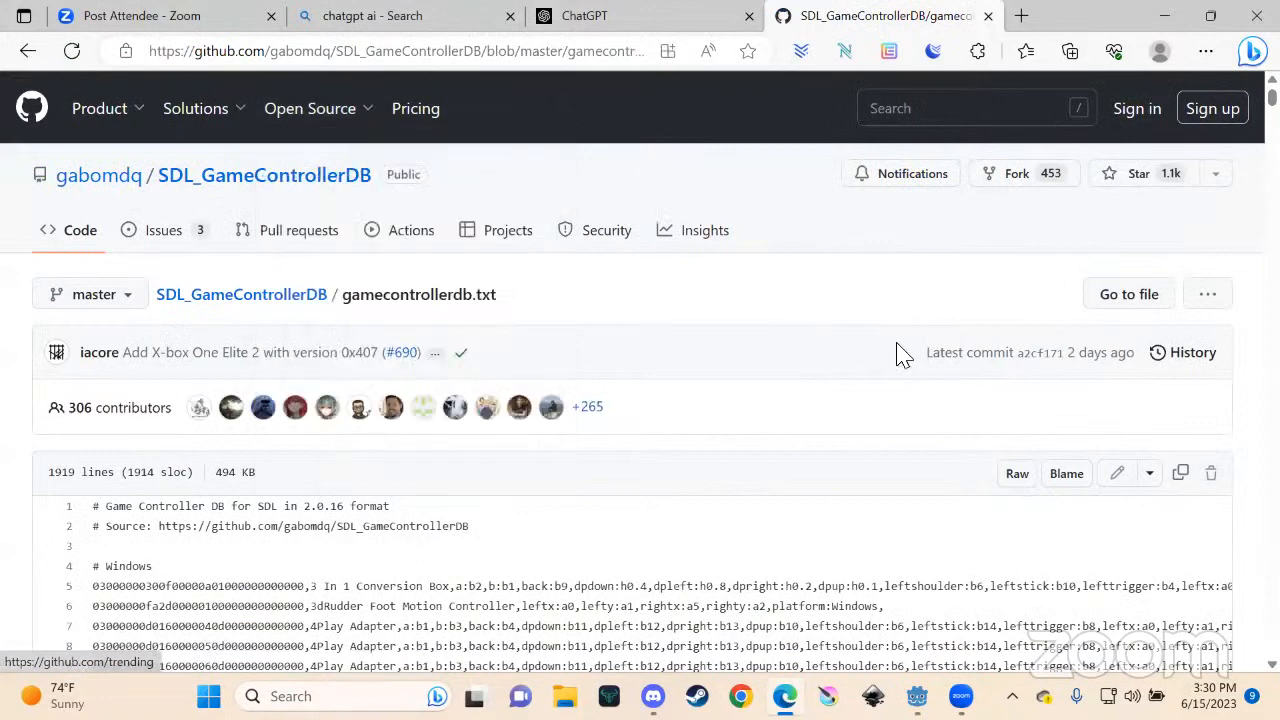
left_click(1213, 110)
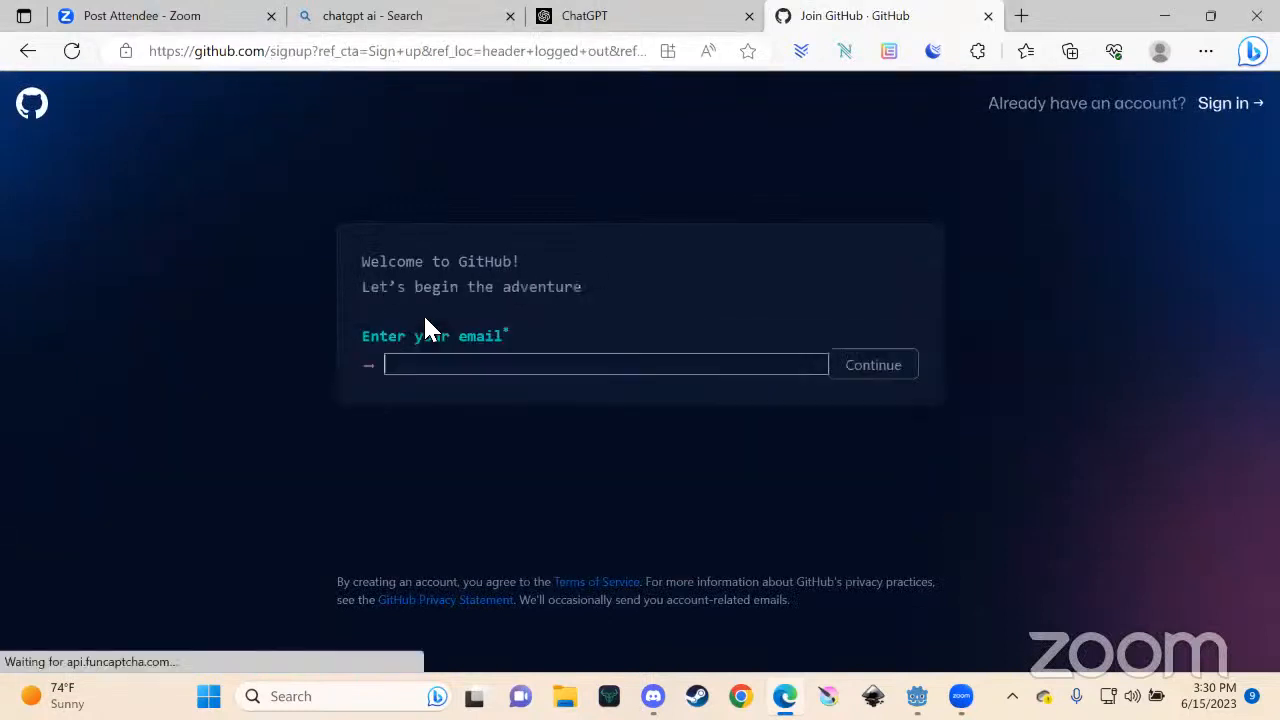
- Enter the e-mail address in the GitHub sign-up form and continue to the password field
left_click(466, 366)
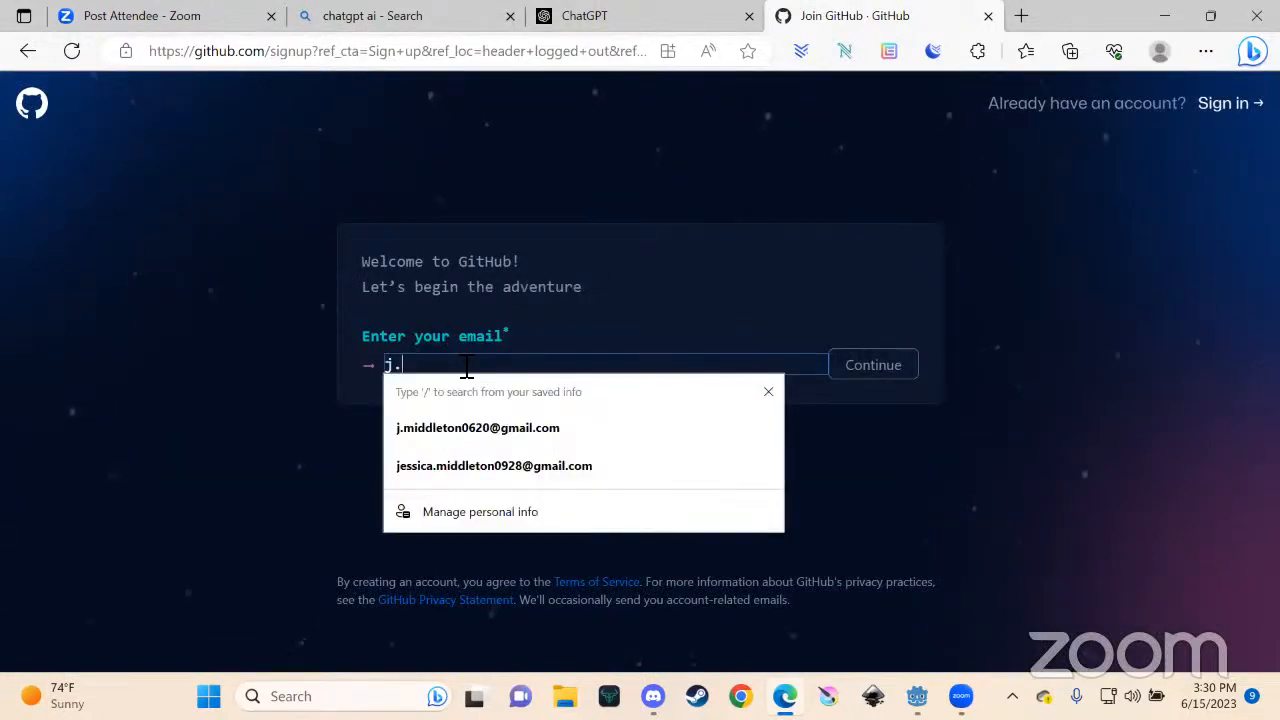
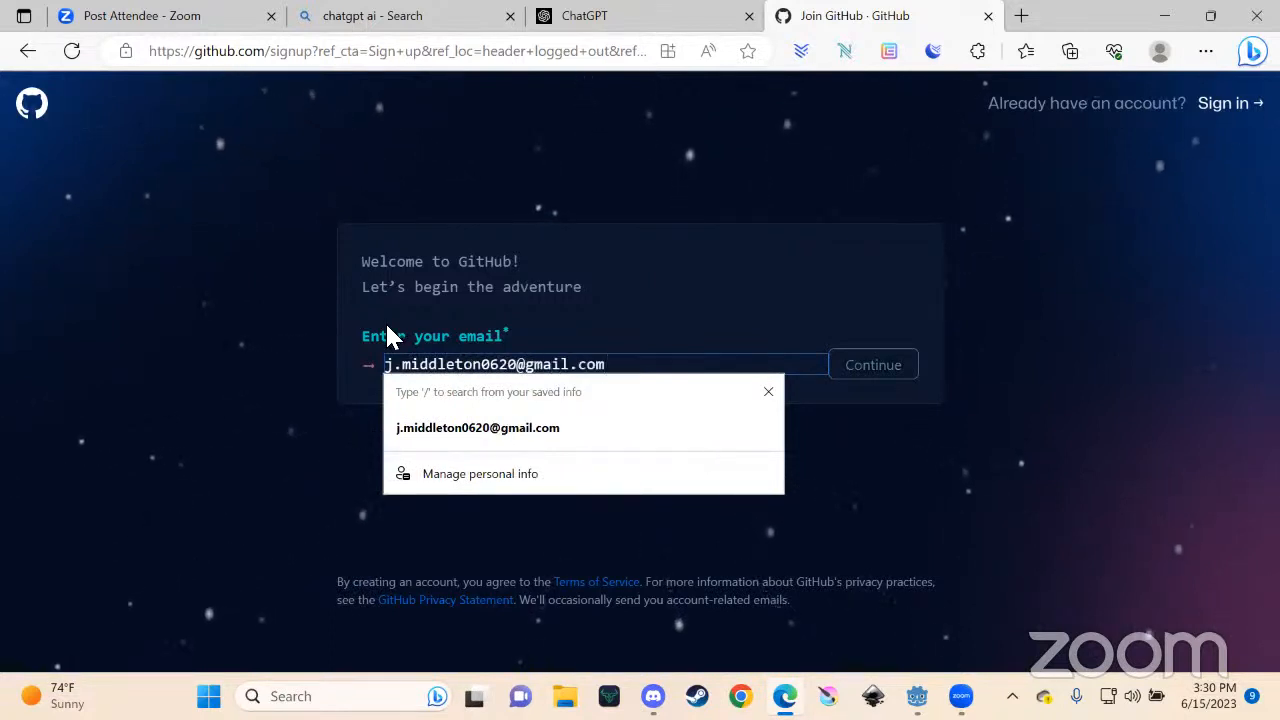
left_click(570, 428)
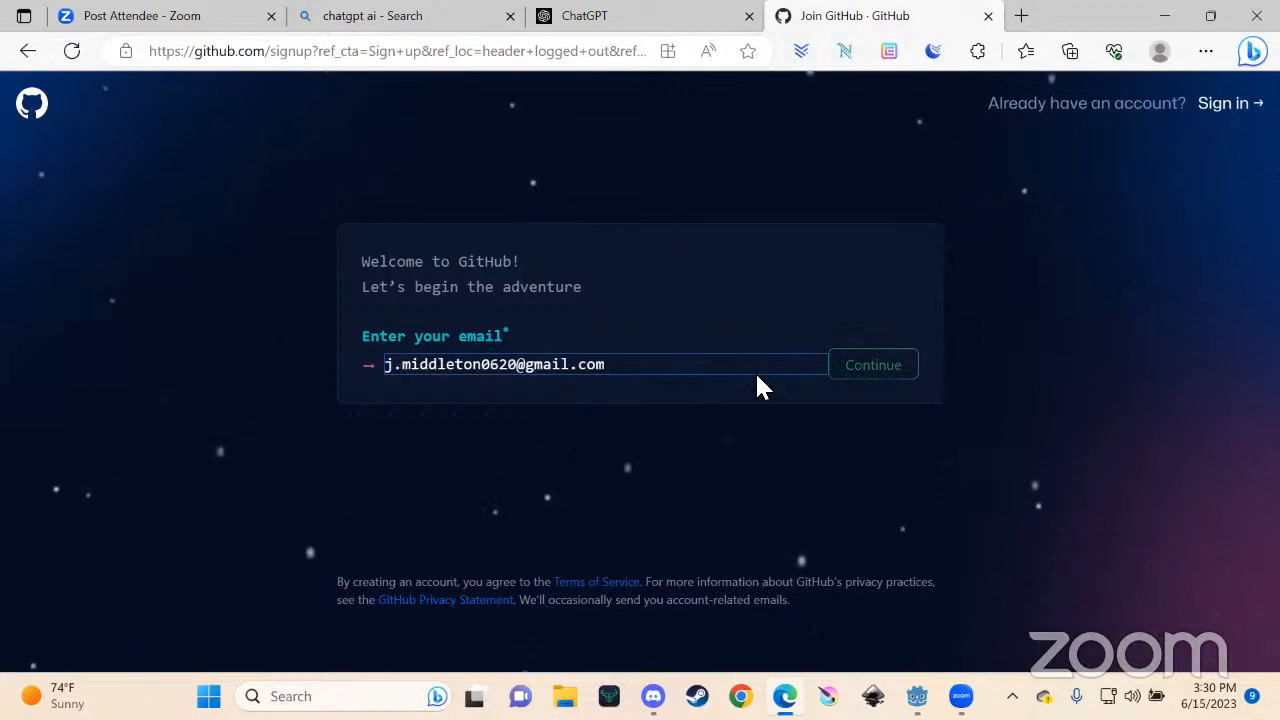
left_click(878, 366)
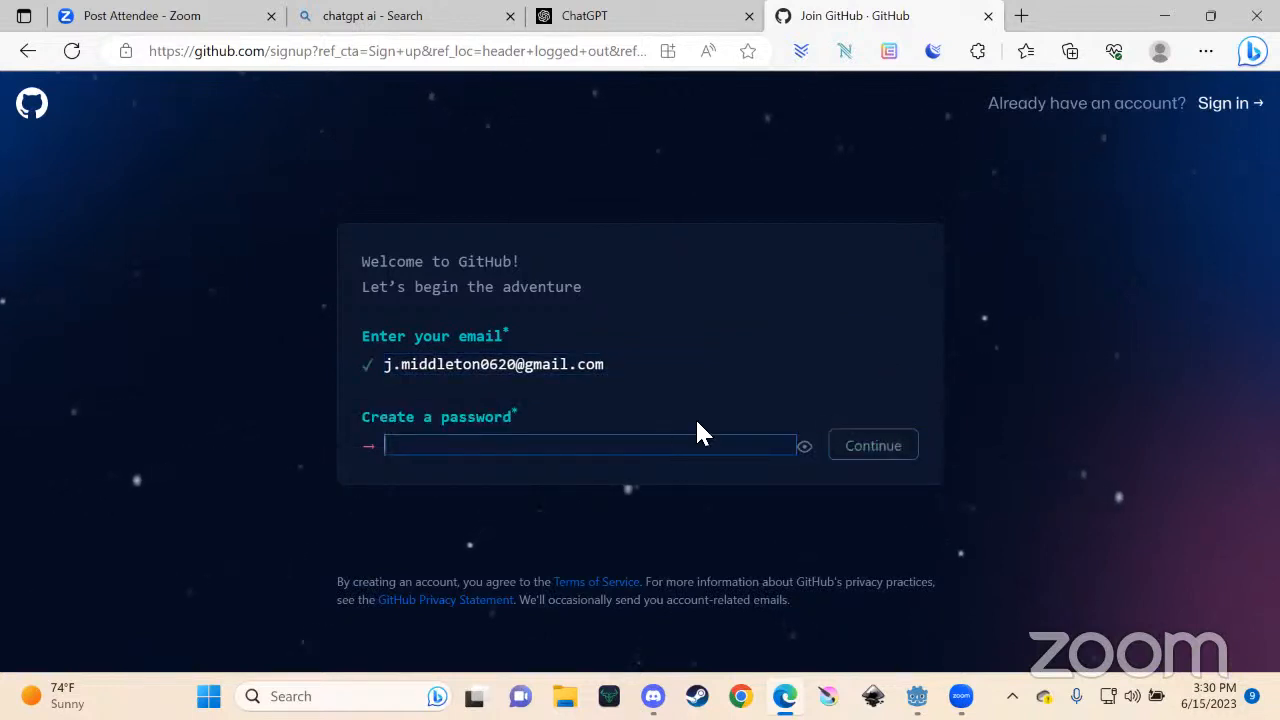
type("•••••••••")
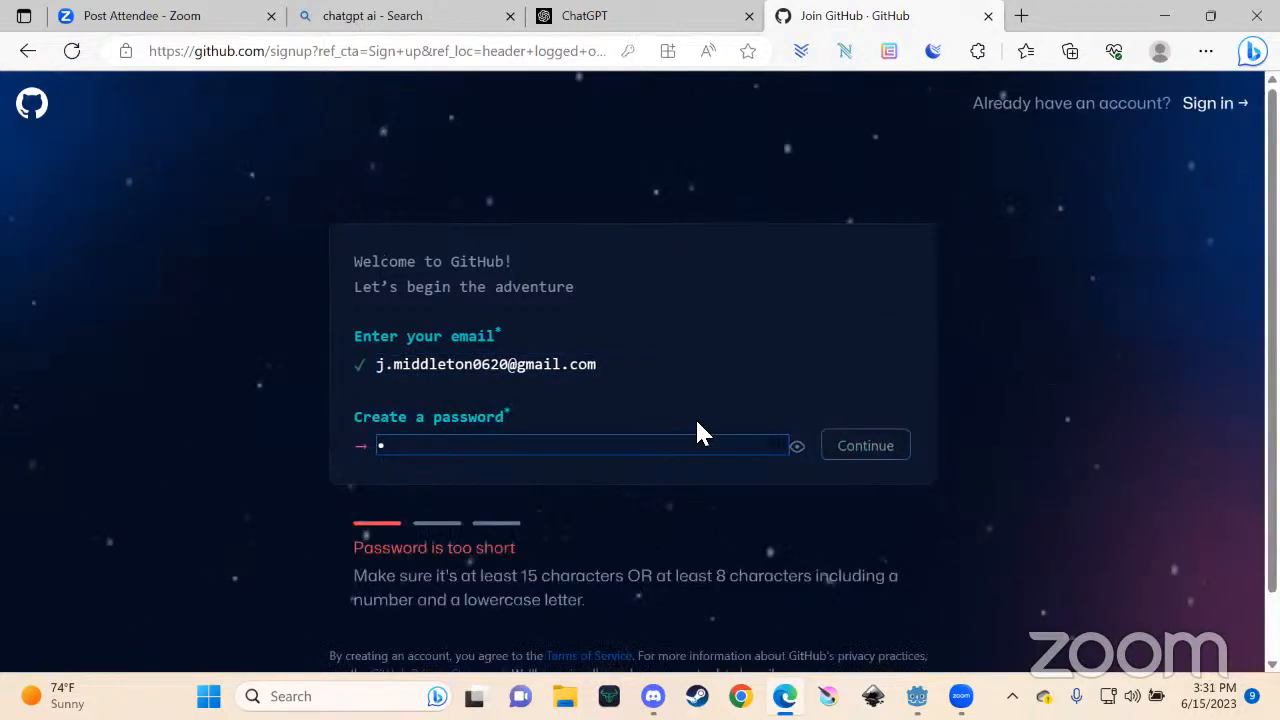
type("•••••")
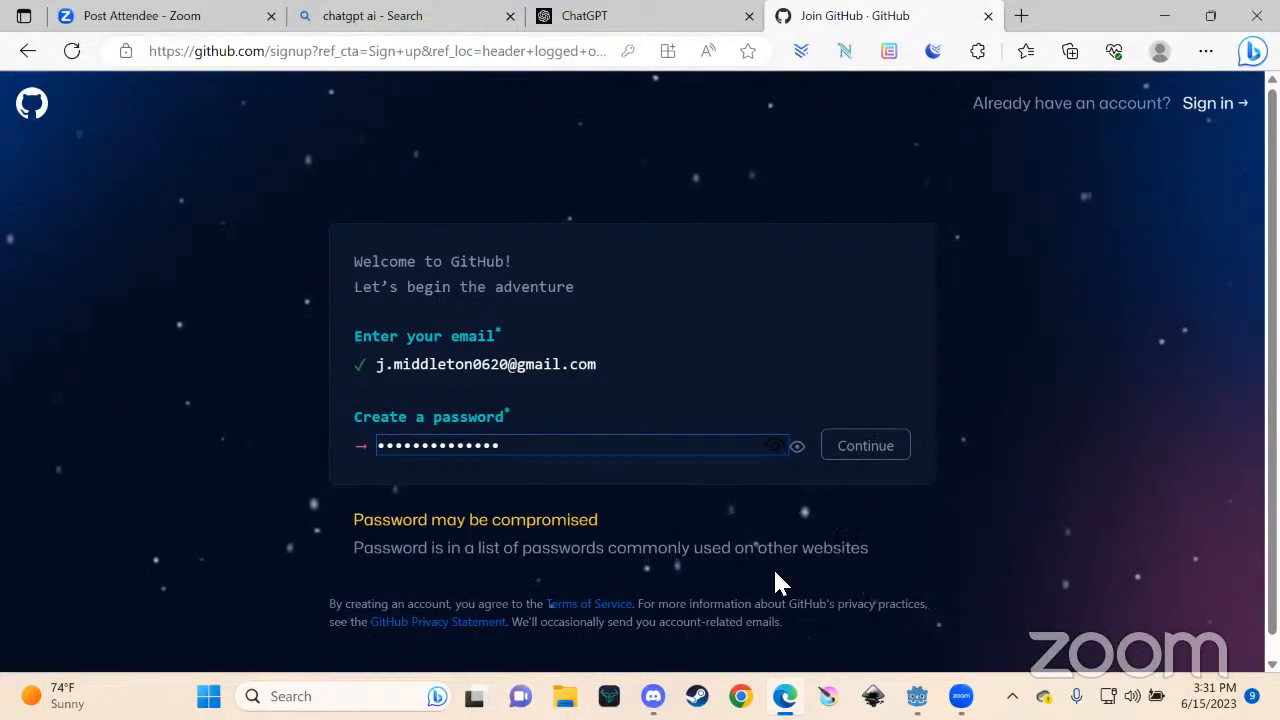
scroll(537, 375, "down", 1)
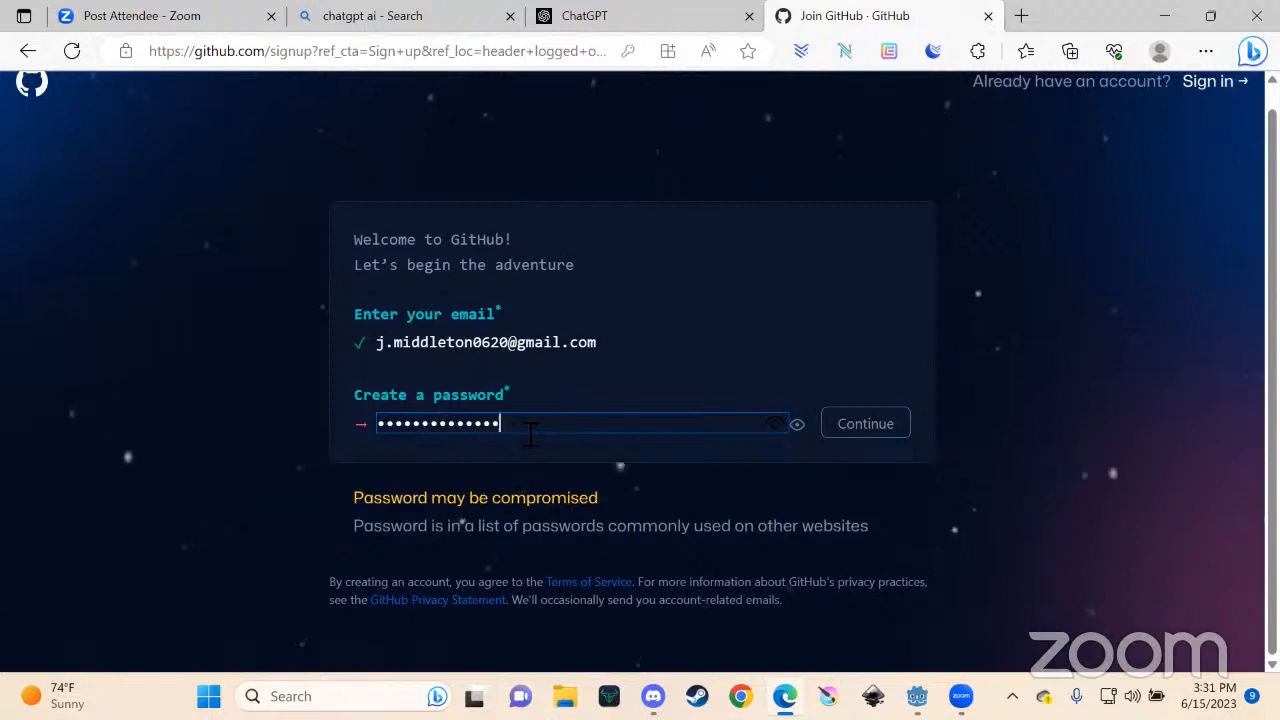
key("BackSpace")
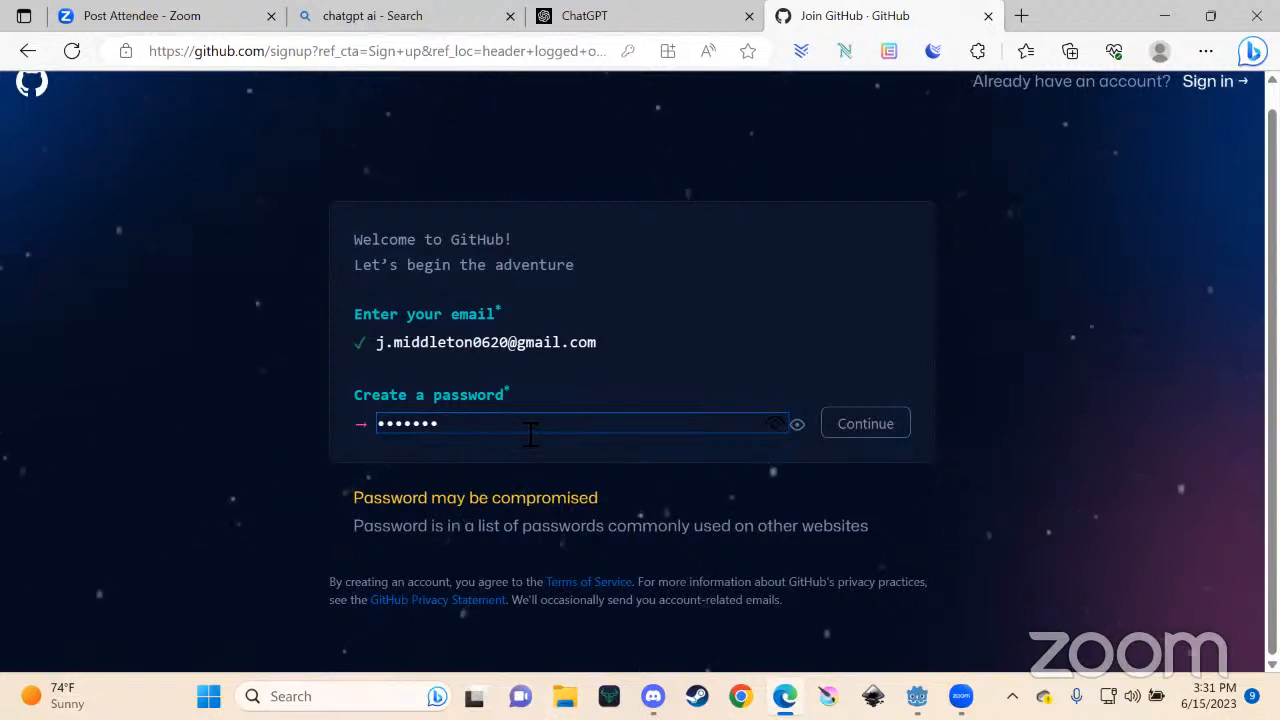
key("BackSpace")
key("BackSpace")
key("BackSpace")
key("BackSpace")
key("BackSpace")
key("BackSpace")
key("BackSpace")
- Enter a strong new account password in the sign-up form and continue to the username field
type("•••••")
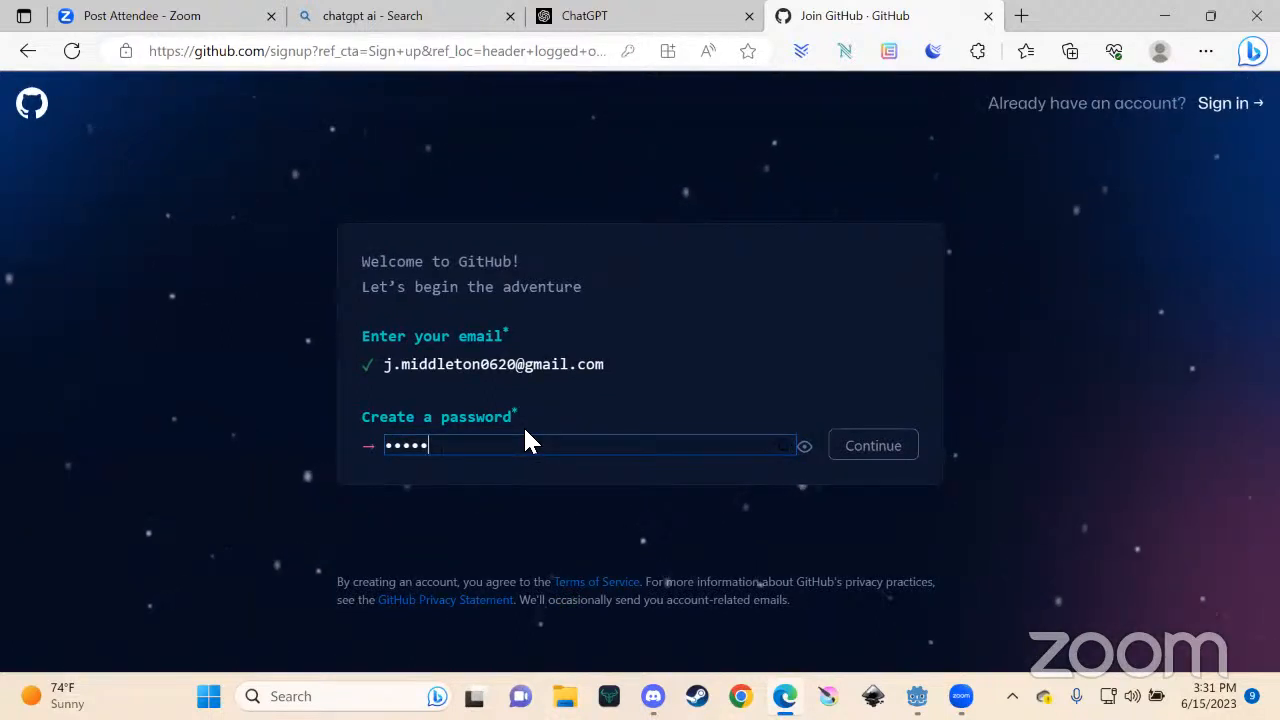
type("••••••")
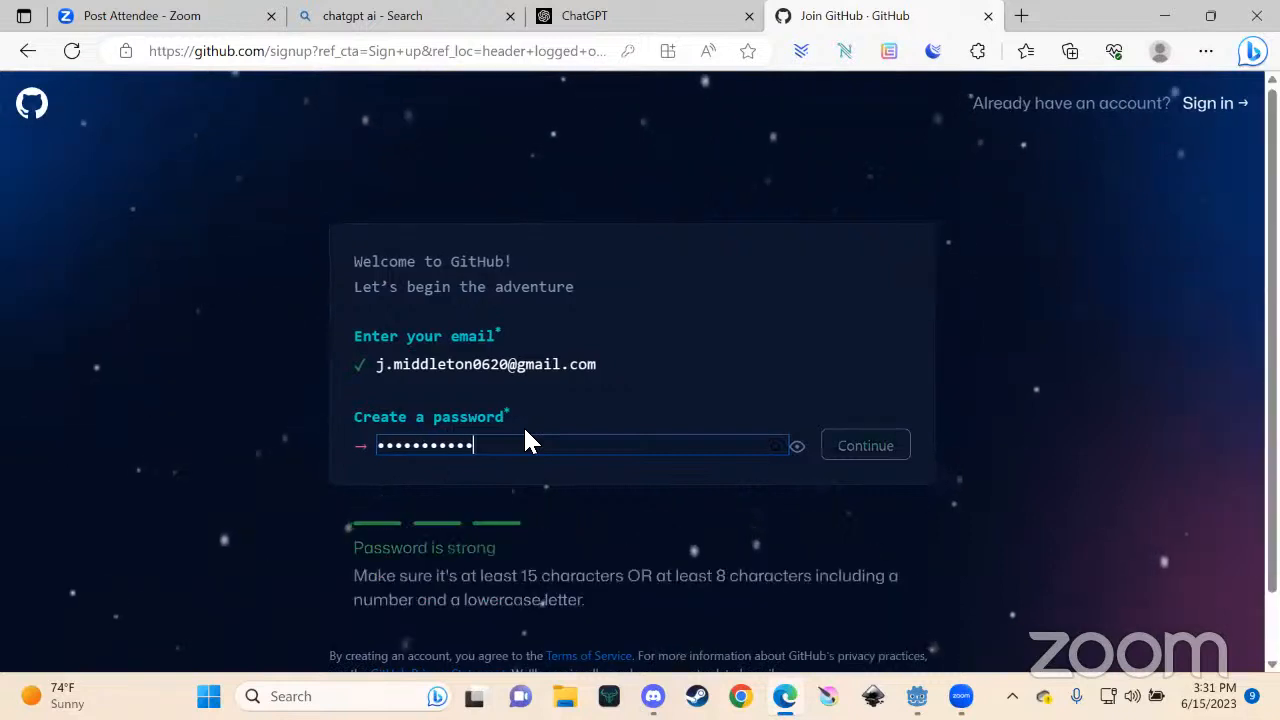
left_click(842, 466)
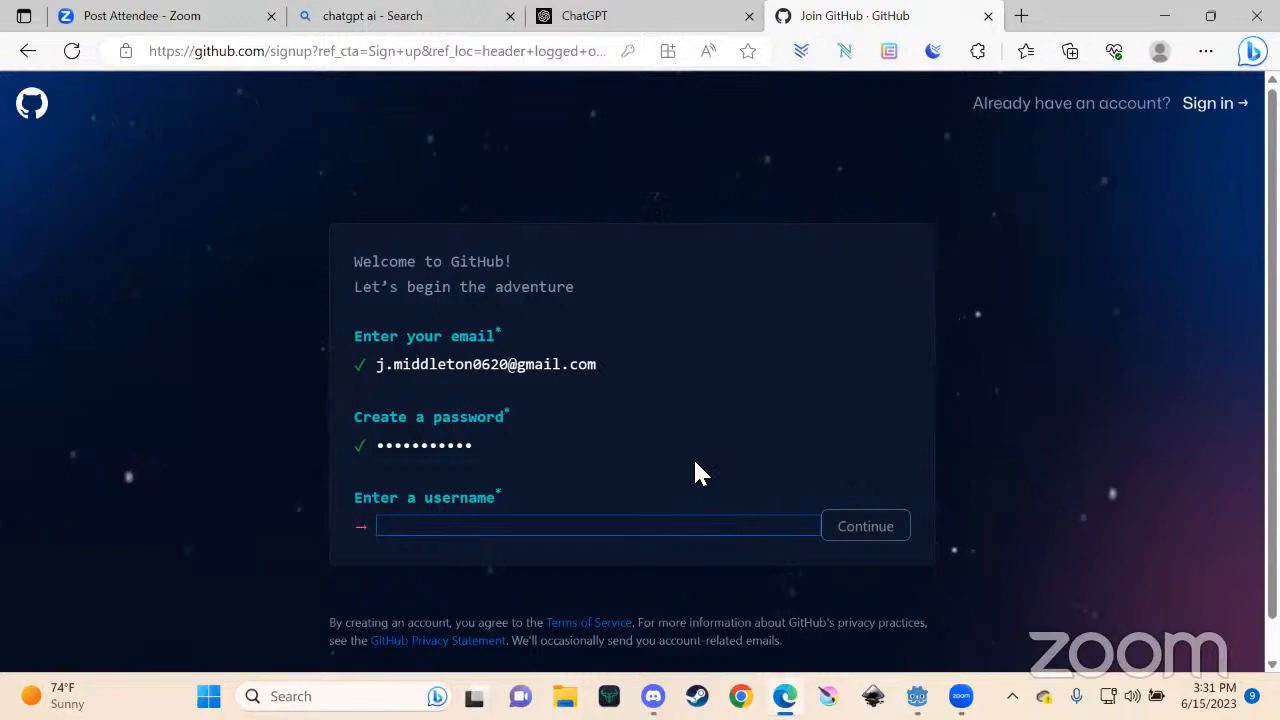
type("CMDR07")
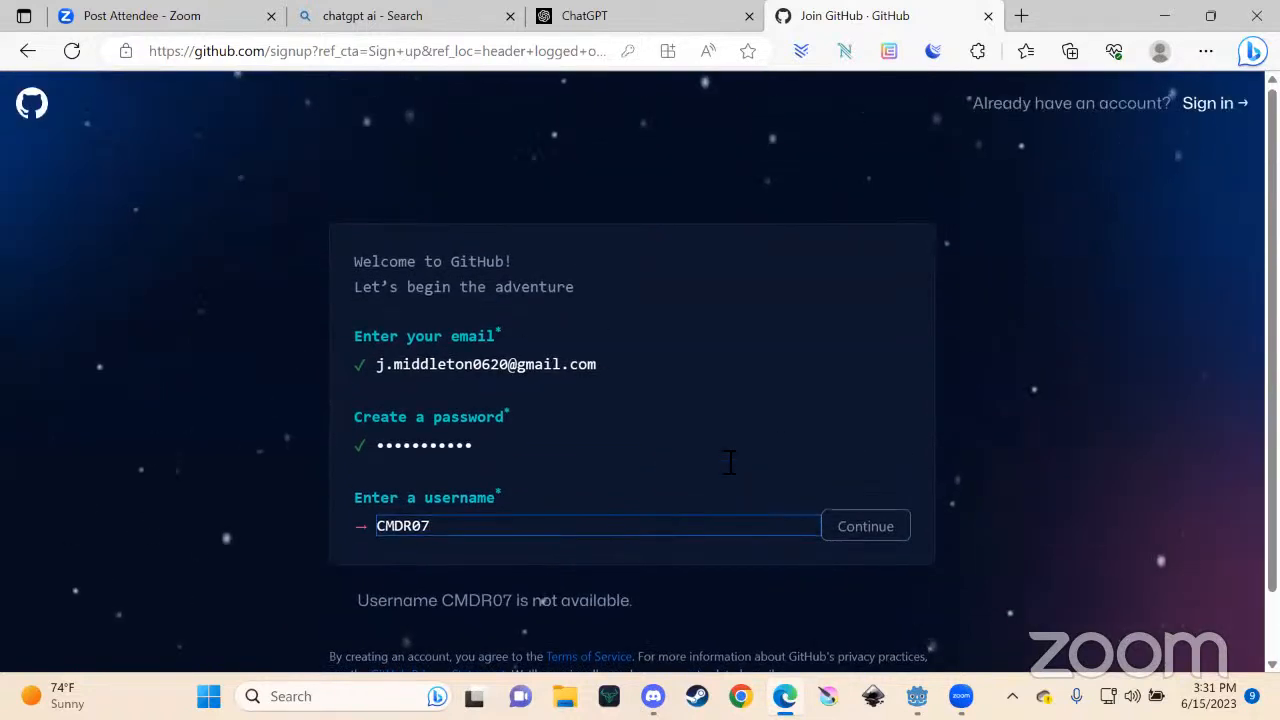
scroll(700, 465, "down", 1)
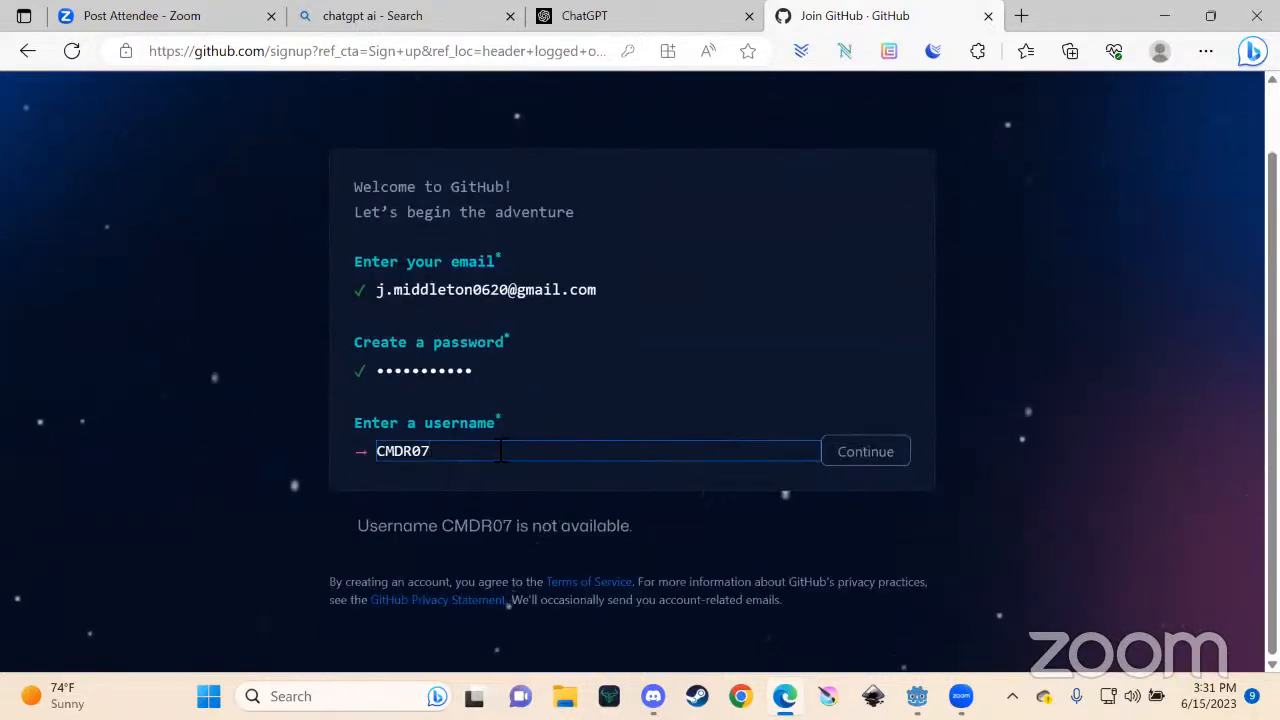
key("BackSpace")
key("BackSpace")
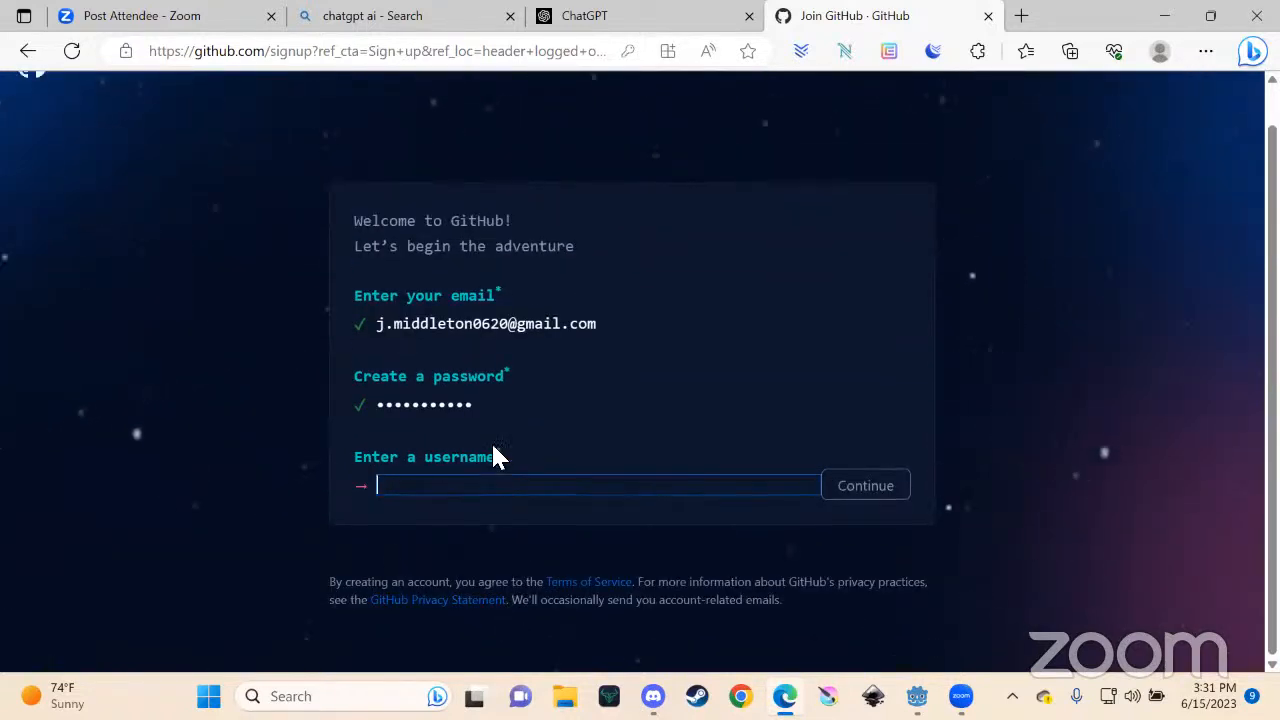
type("cmdr07")
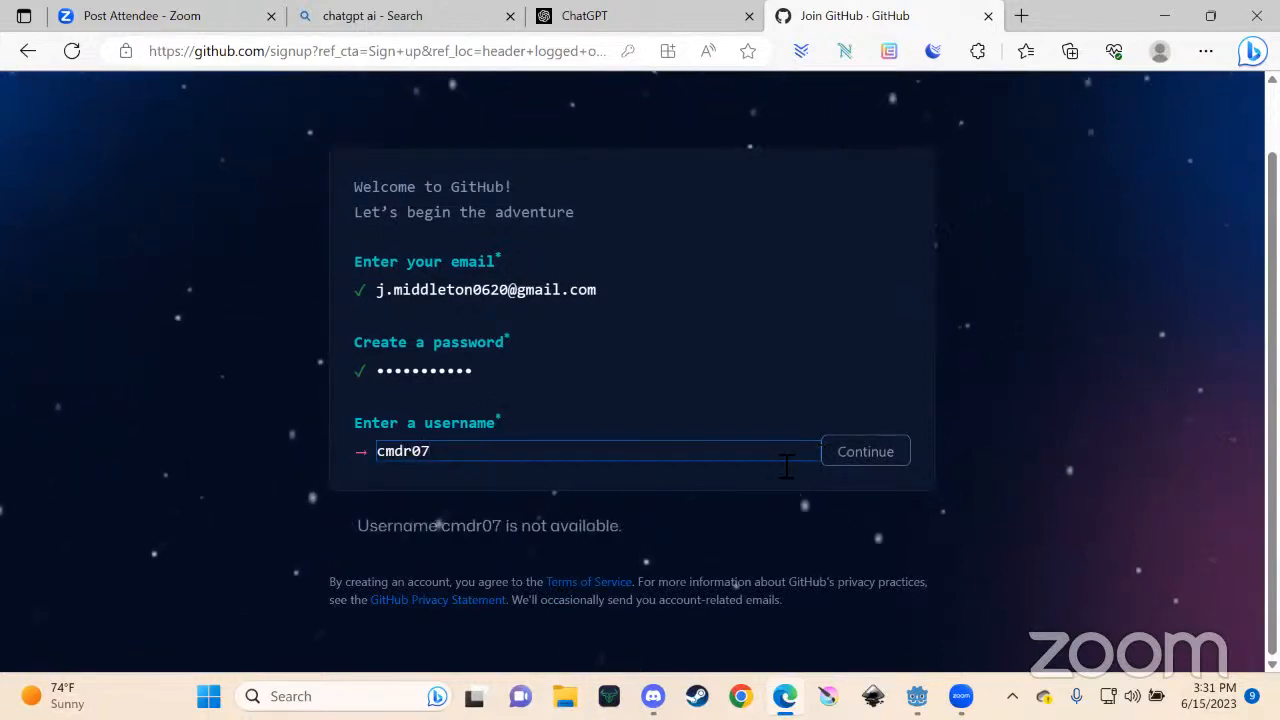
- Replace the username with an available one and decline product updates and announcements via email with n
double_click(444, 462)
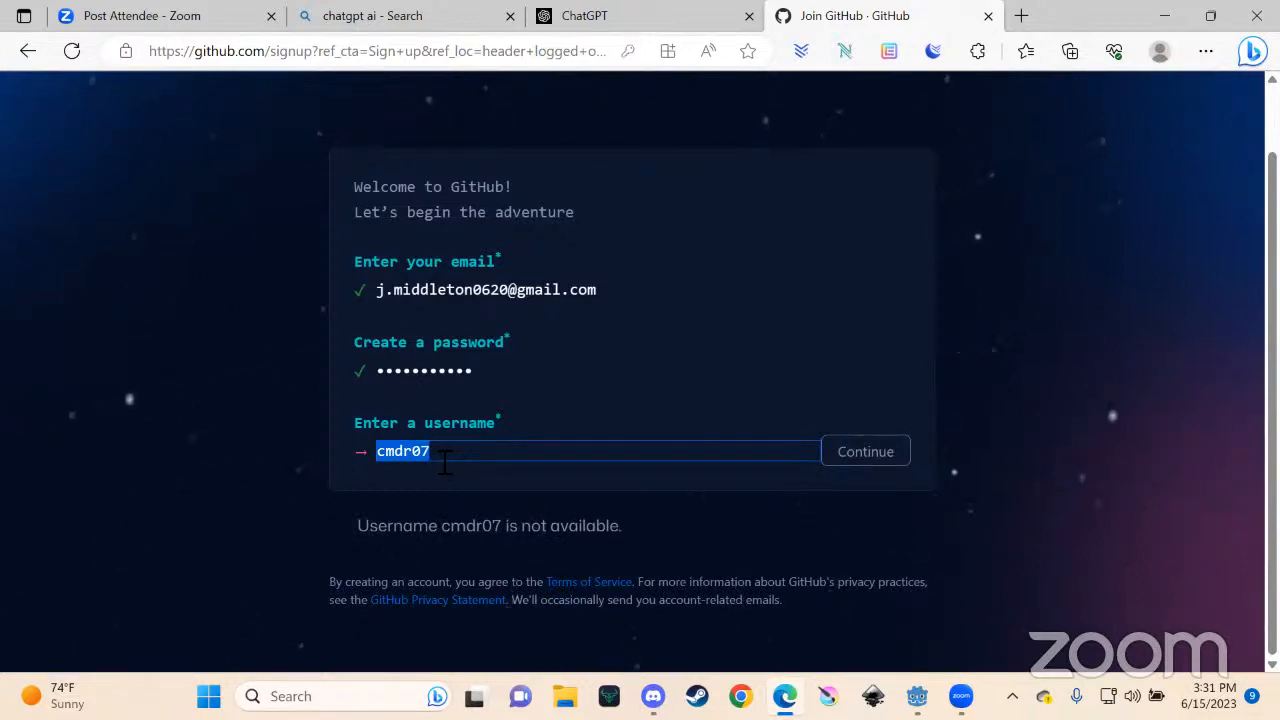
type("CMD")
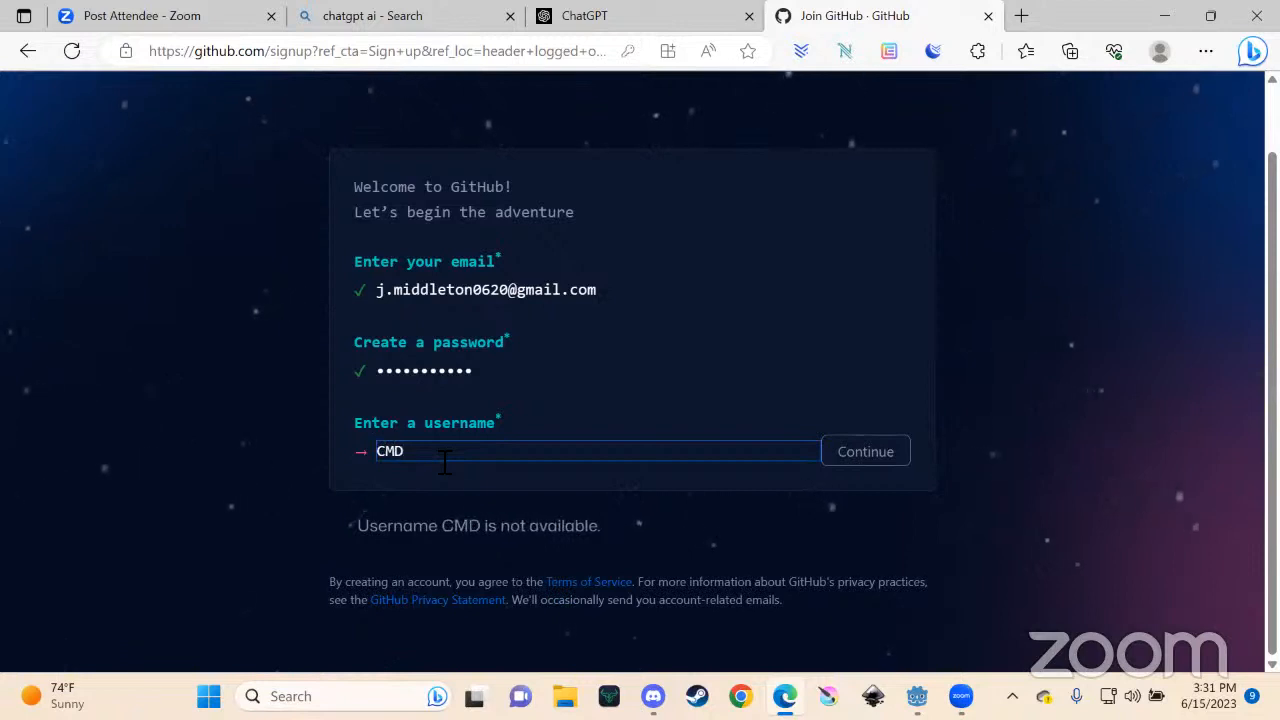
type("R")
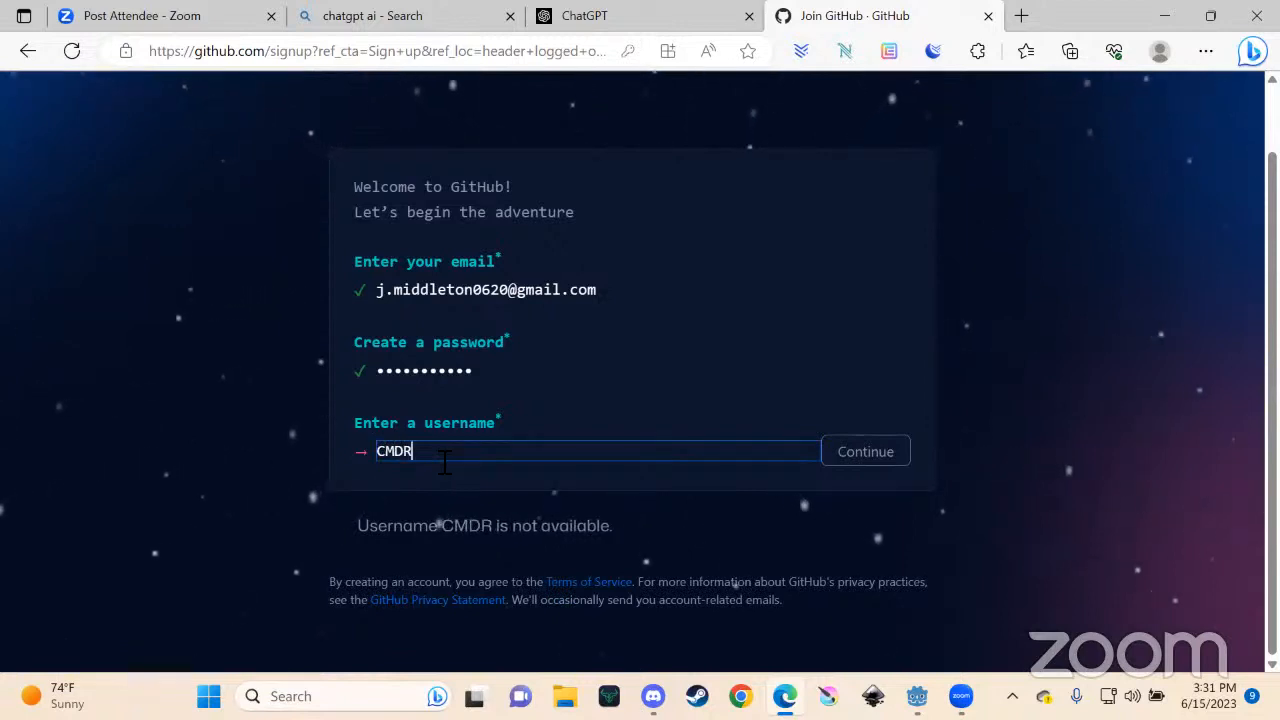
type("Not")
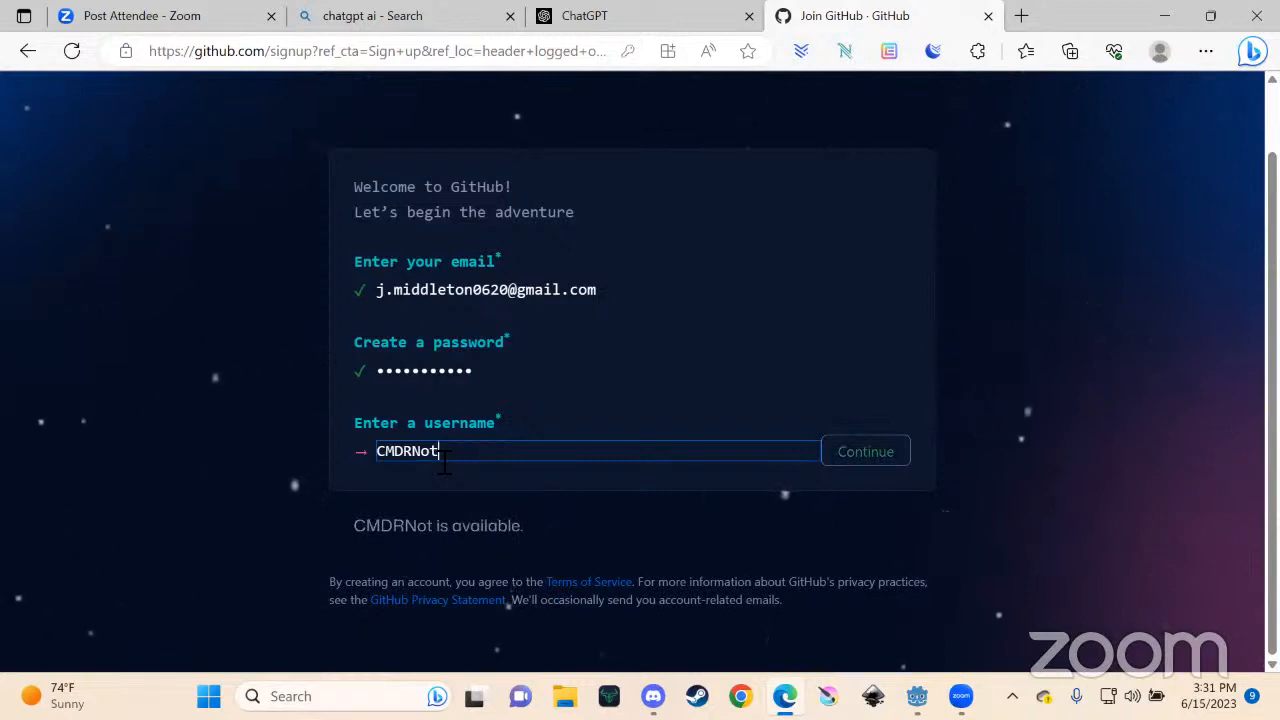
type("Commander")
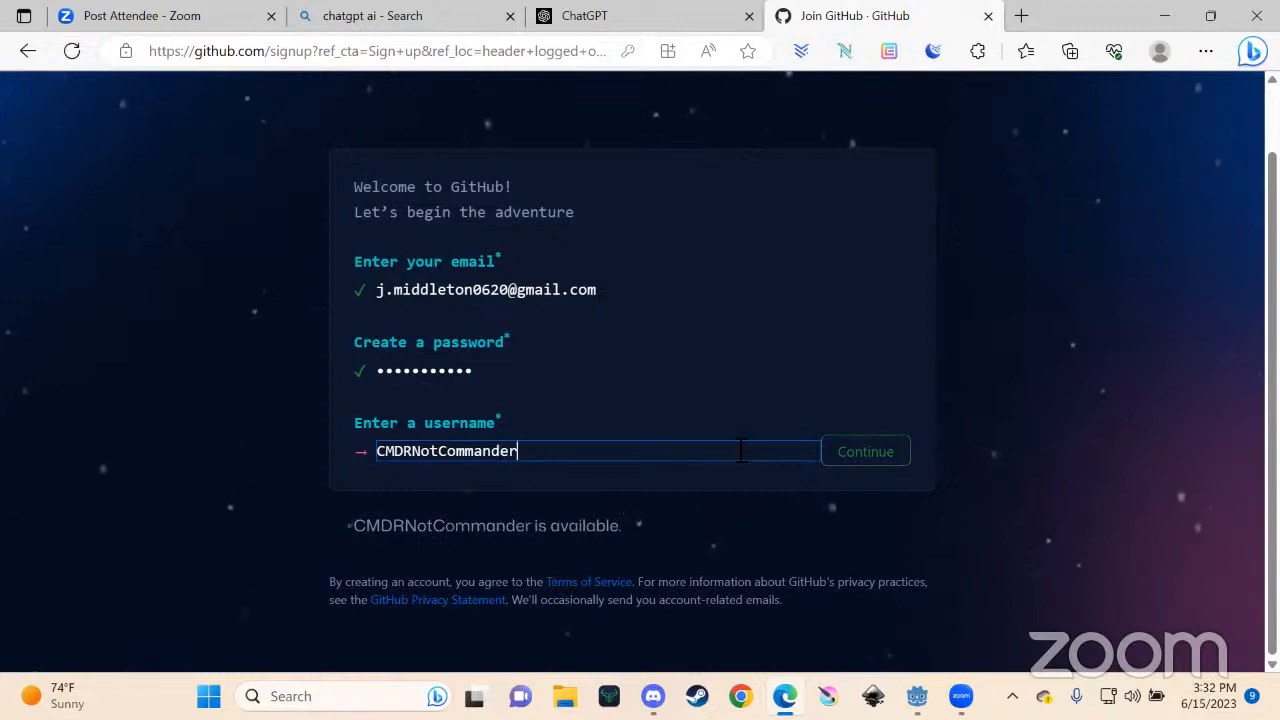
left_click(878, 470)
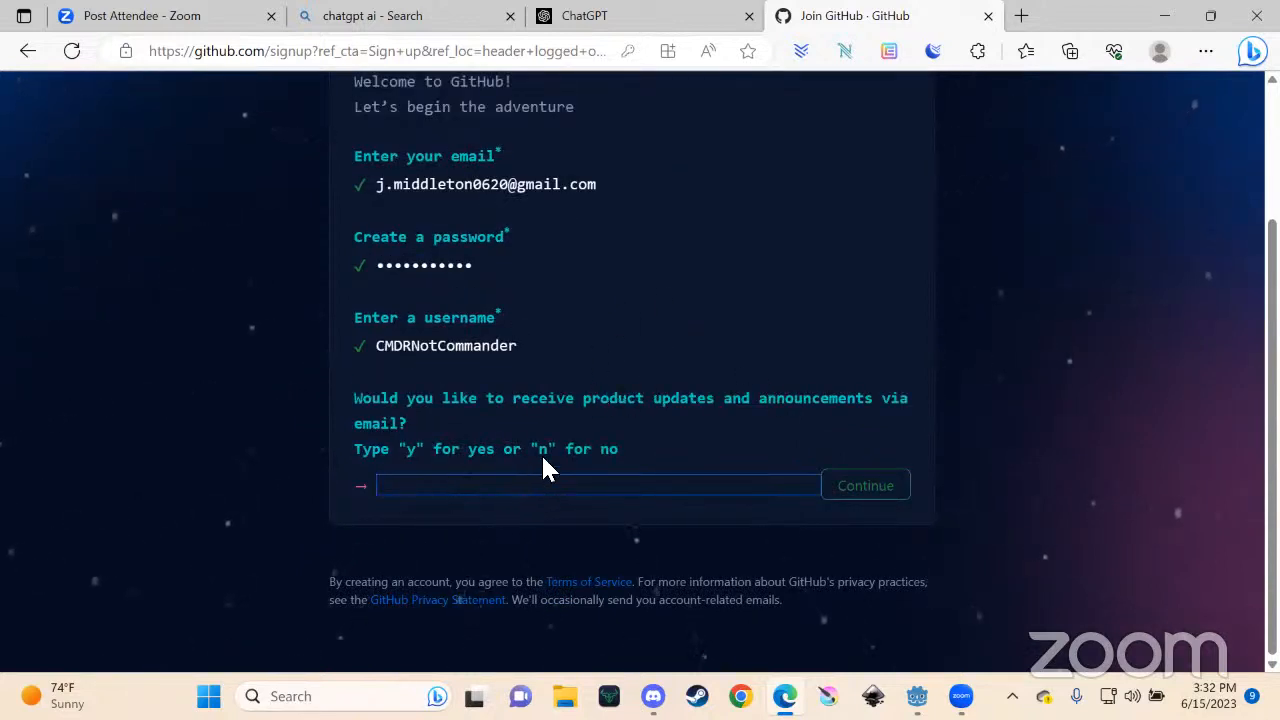
type("n")
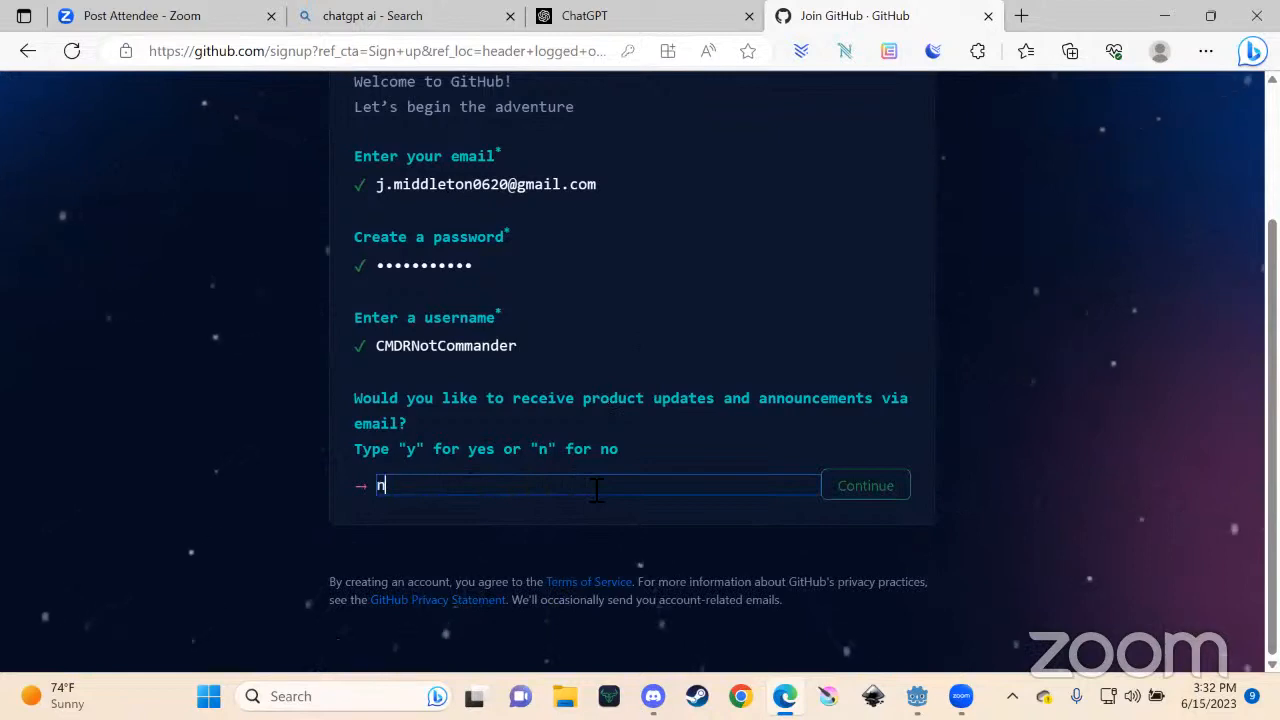
left_click(846, 492)
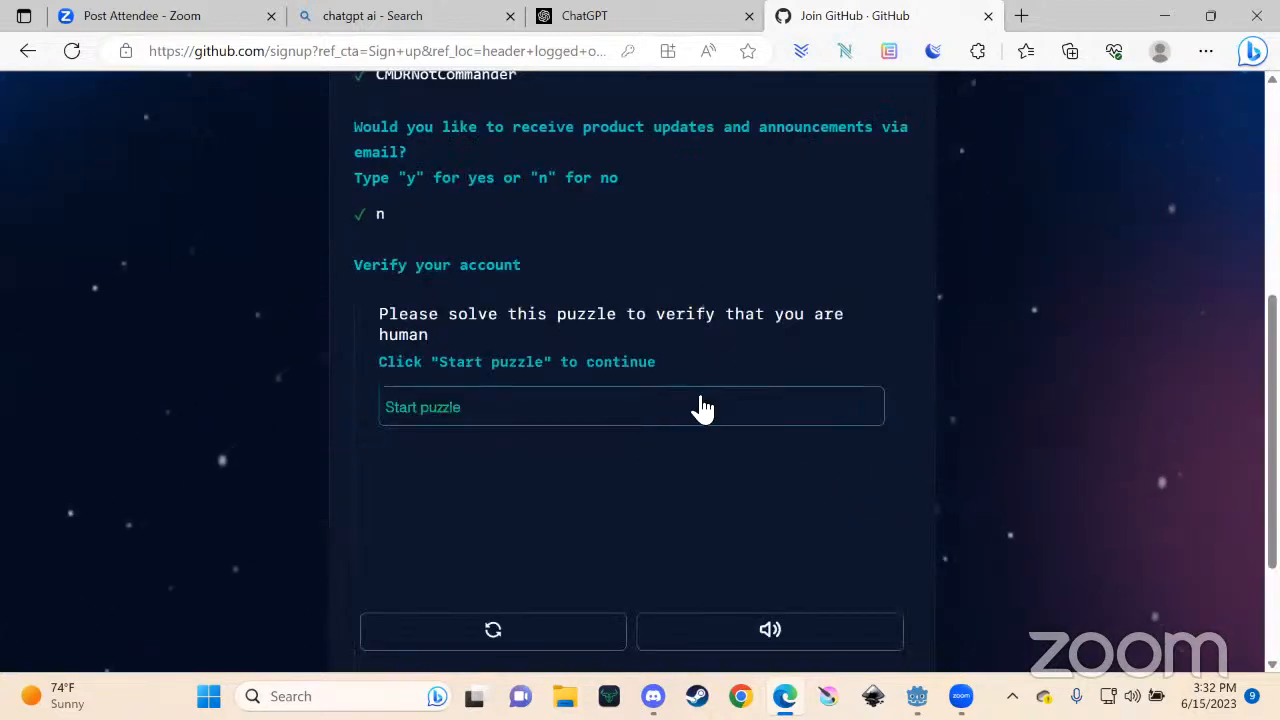
- Start the account verification puzzle and pick the square showing two identical objects in each round
scroll(653, 321, "up", 4)
scroll(653, 321, "down", 4)
scroll(652, 321, "down", 2)
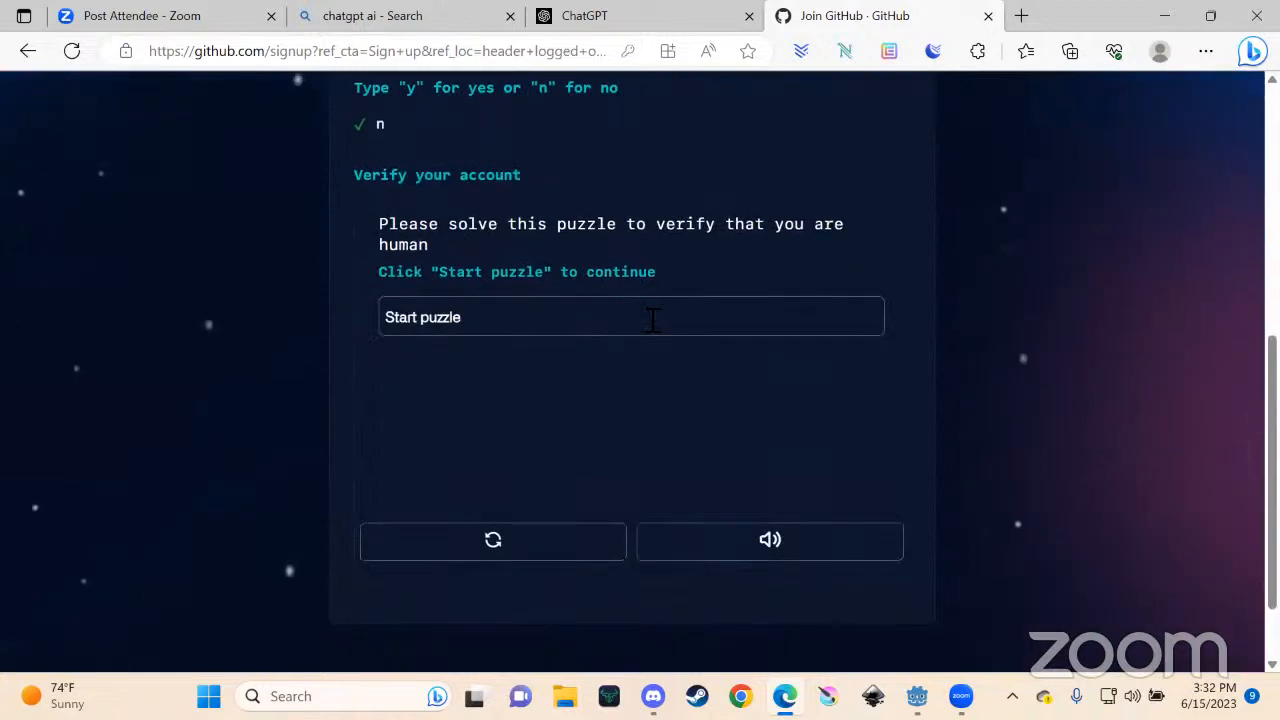
scroll(651, 320, "up", 2)
scroll(645, 311, "down", 1)
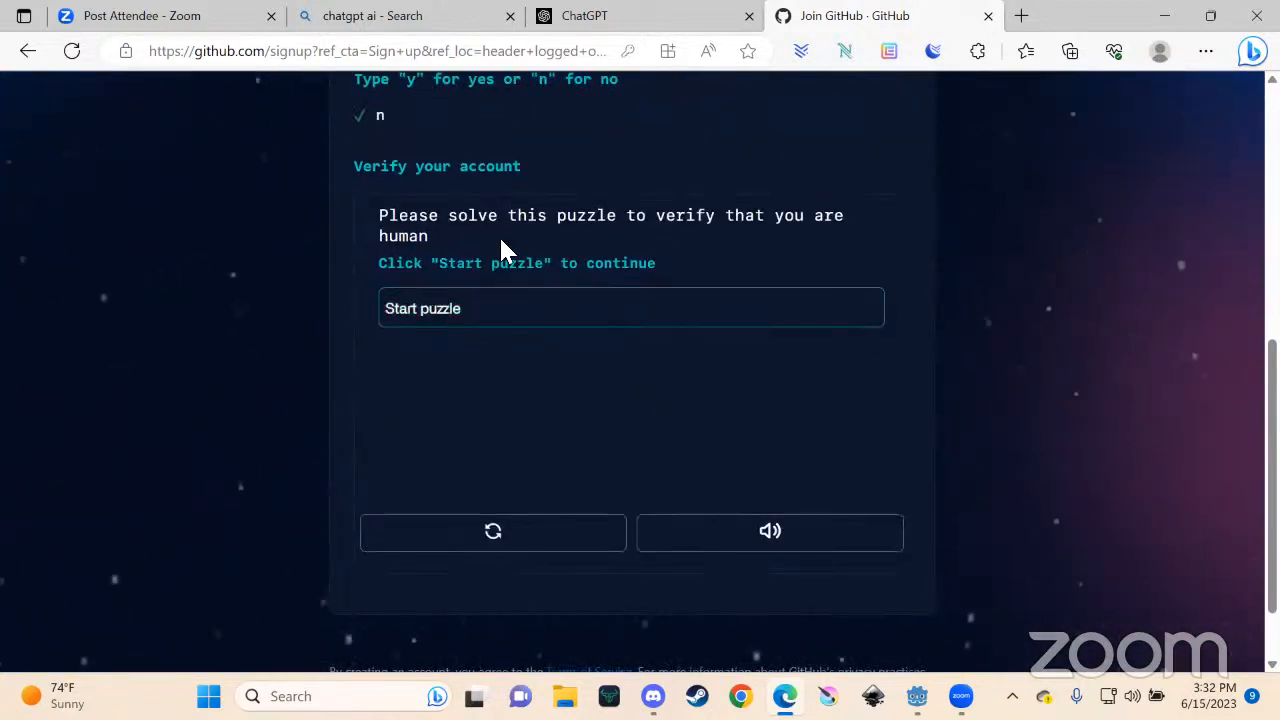
left_click(474, 312)
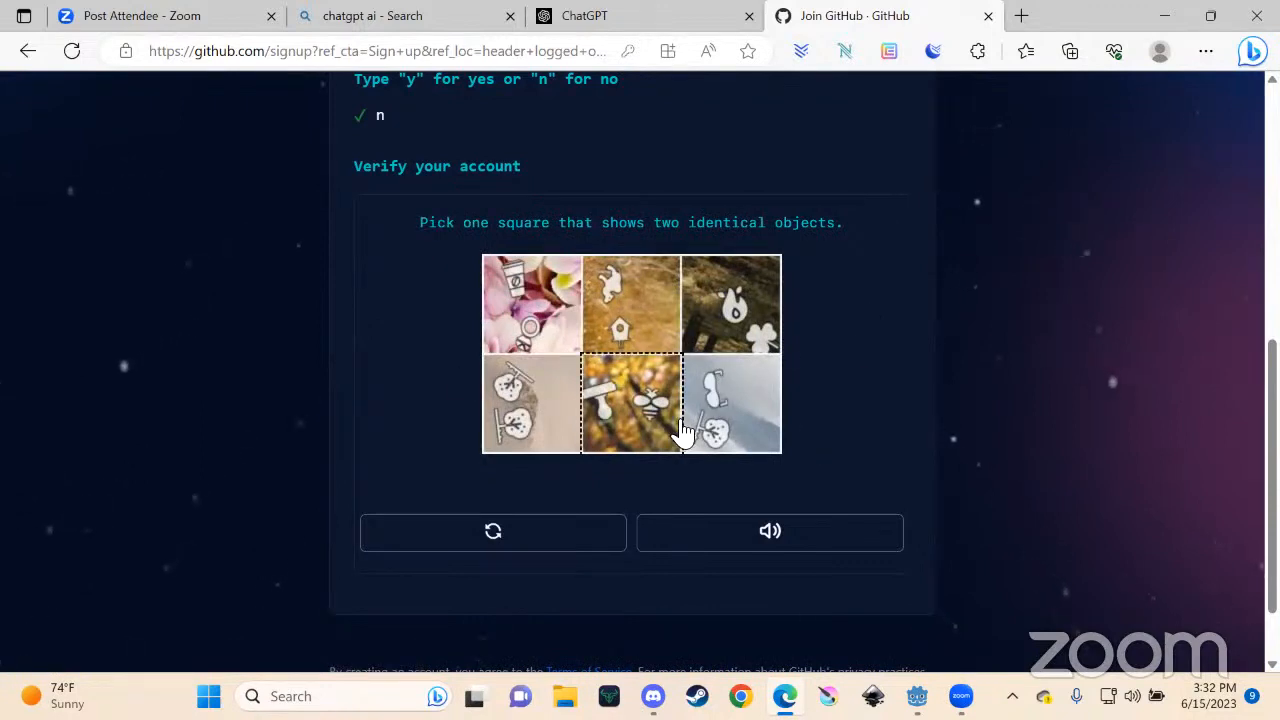
left_click(545, 420)
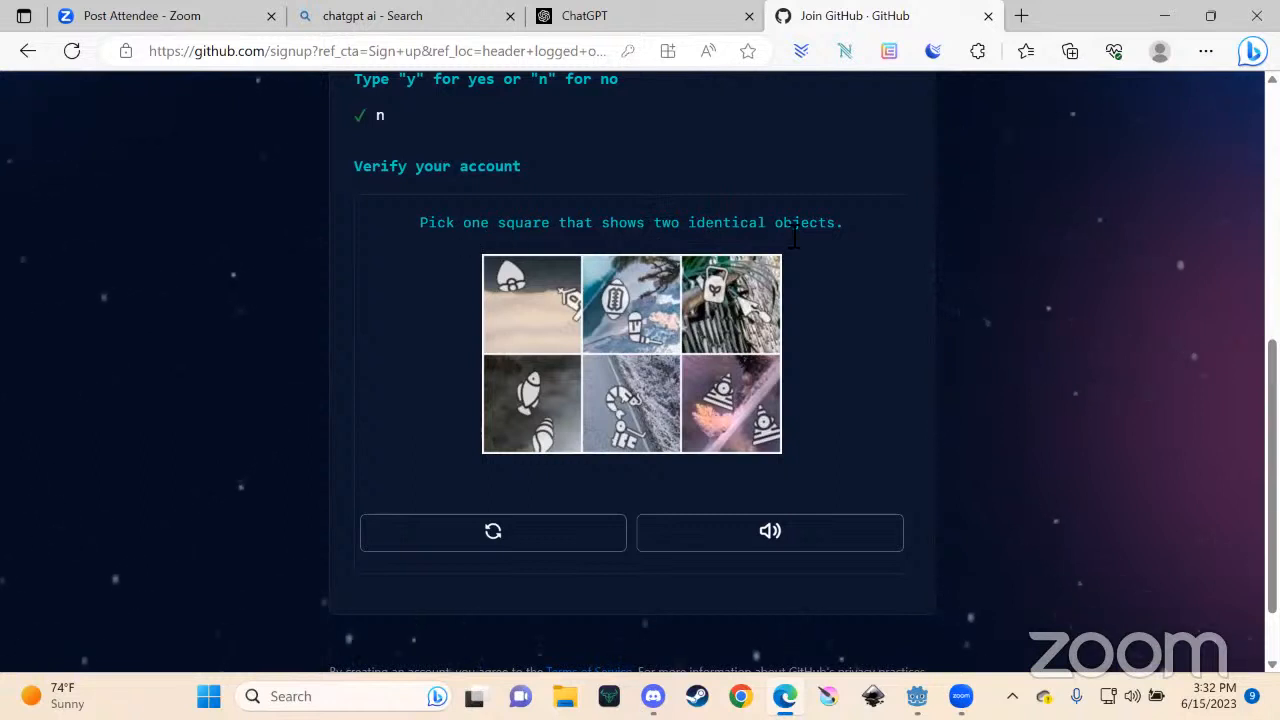
left_click(757, 432)
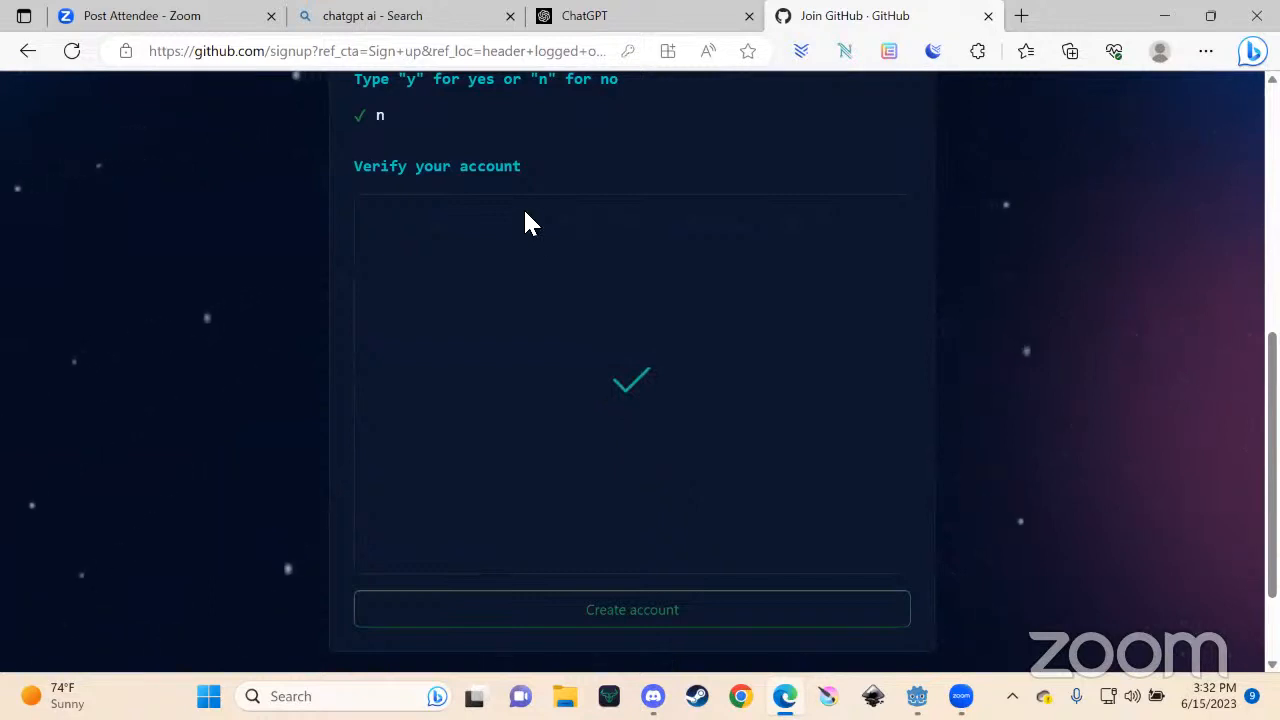
- Create the account and accept the browser's notice about saving the password
scroll(525, 212, "down", 2)
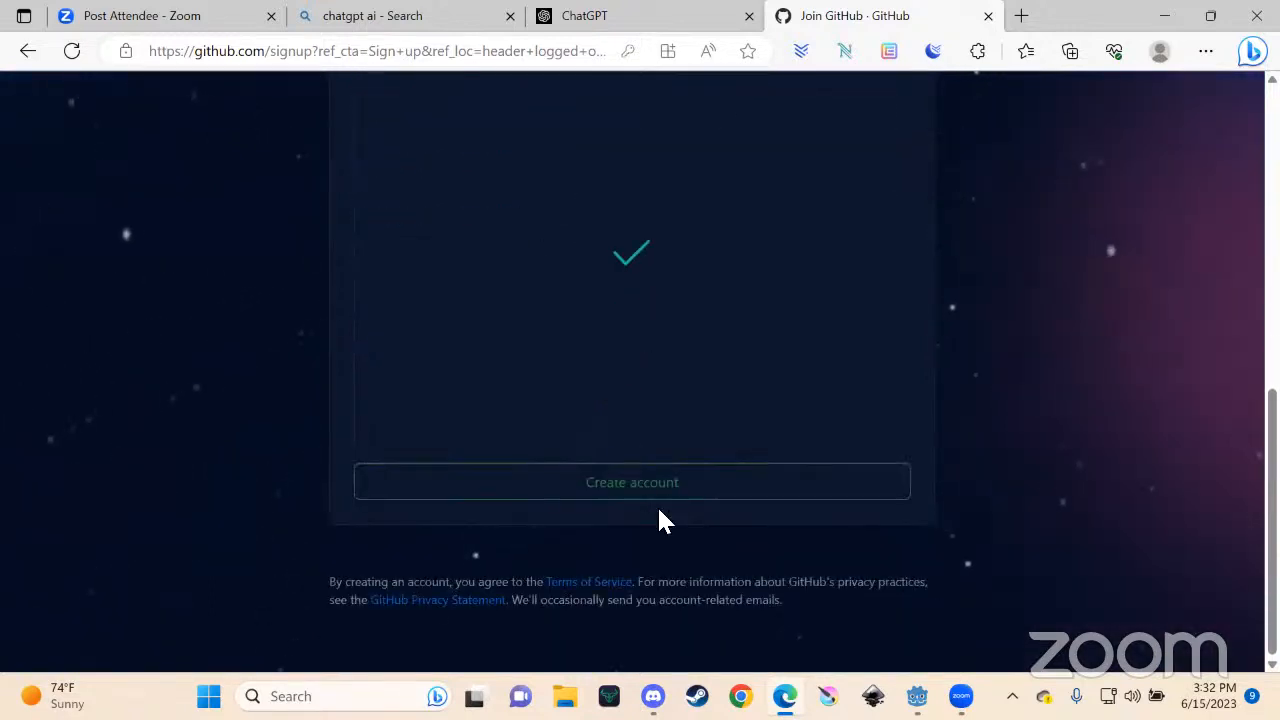
scroll(657, 520, "up", 3)
scroll(660, 500, "down", 3)
left_click(662, 485)
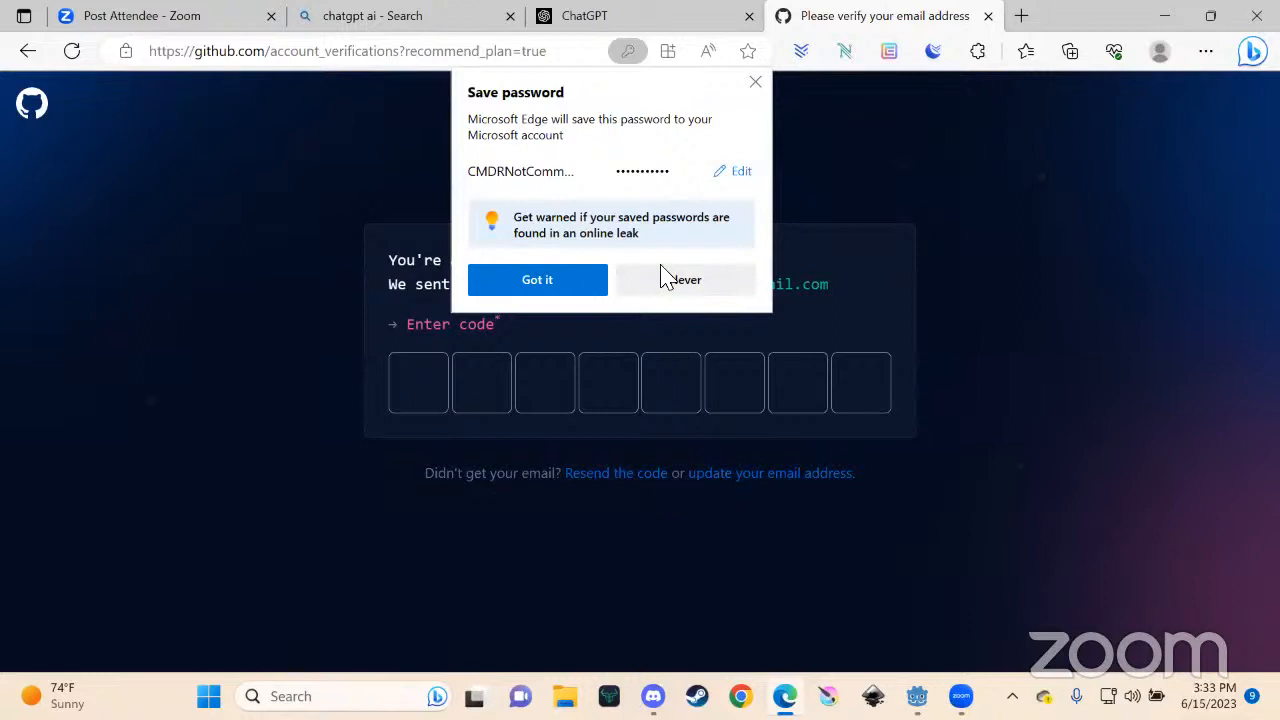
left_click(578, 280)
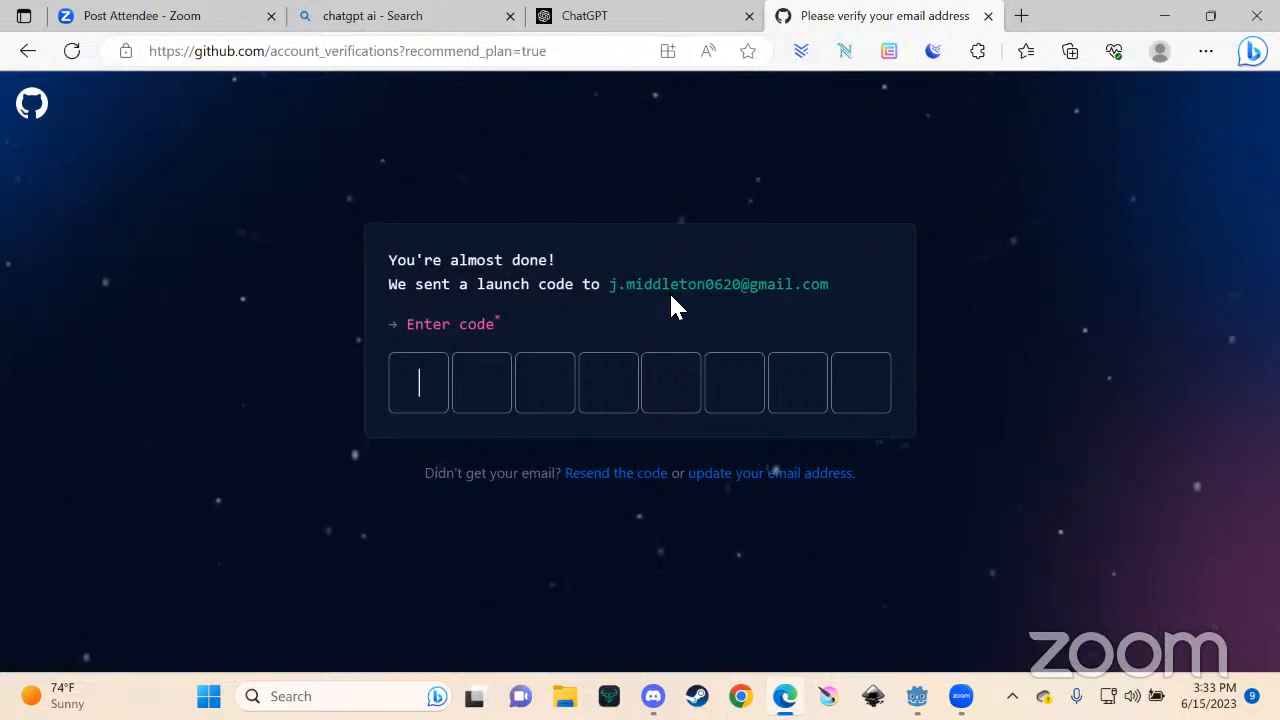
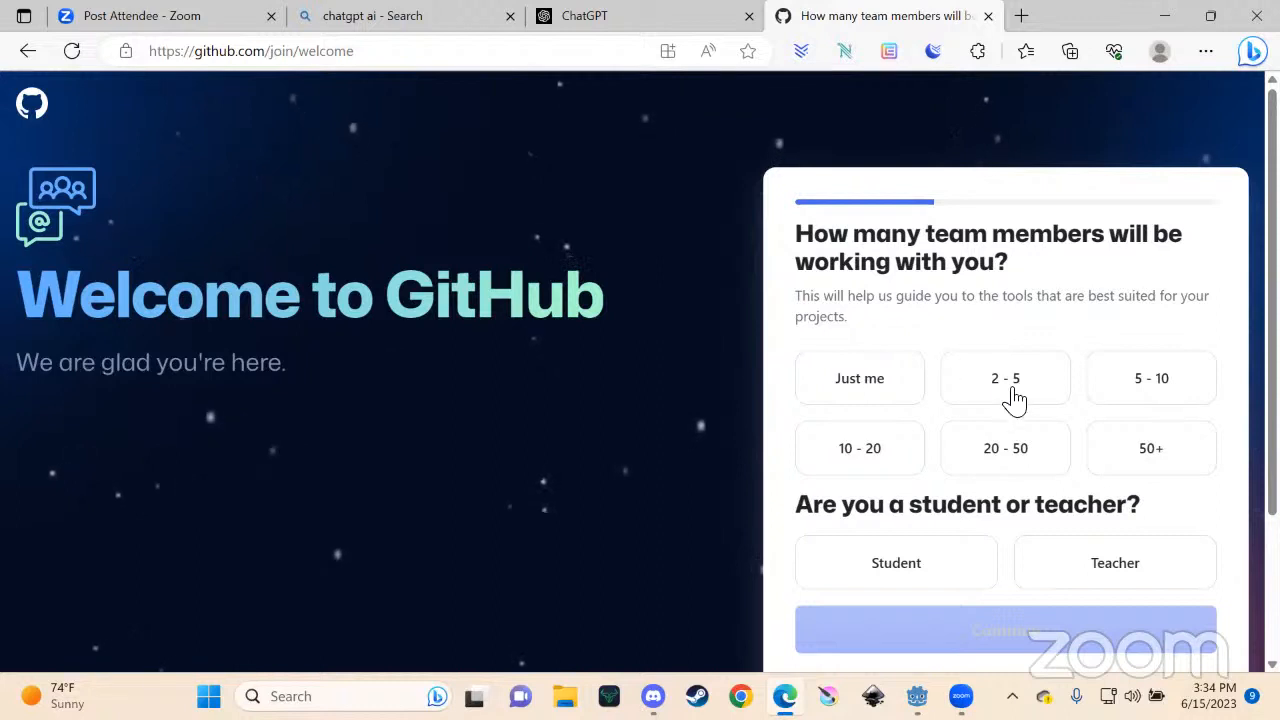
- Answer the welcome questions with Just me as the team size and Student as the role, and continue
left_click(873, 400)
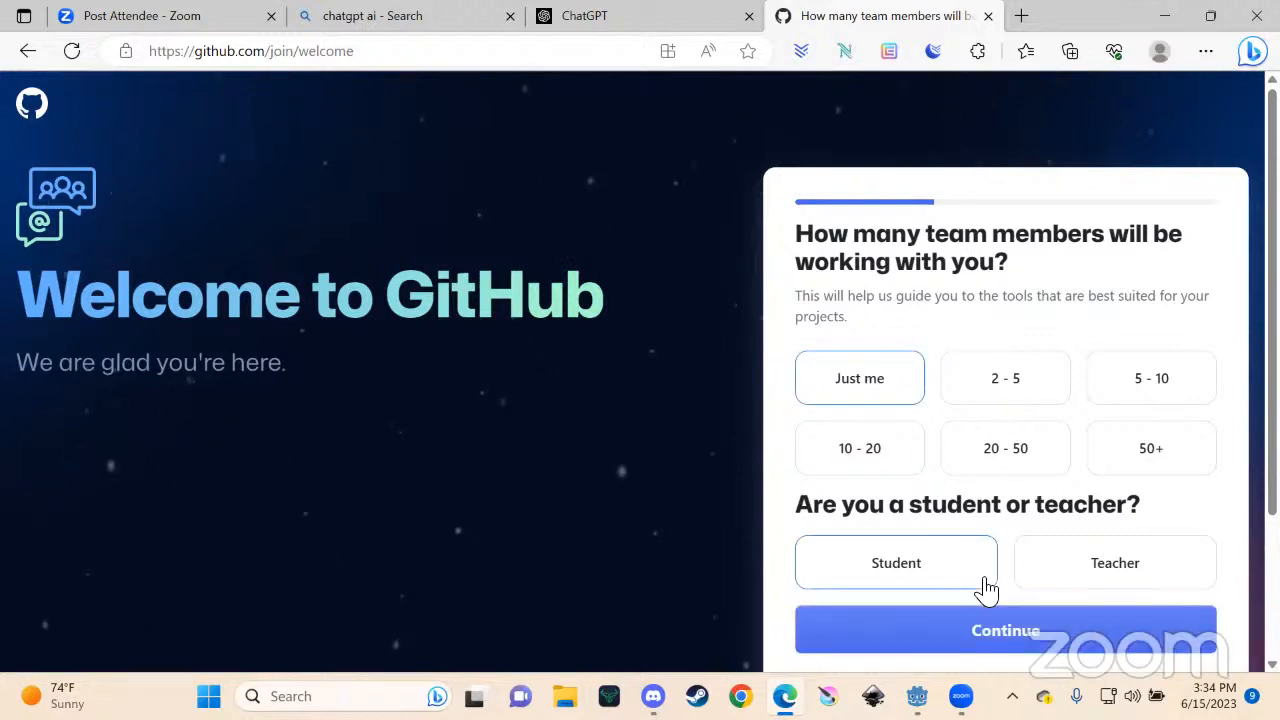
left_click(1034, 632)
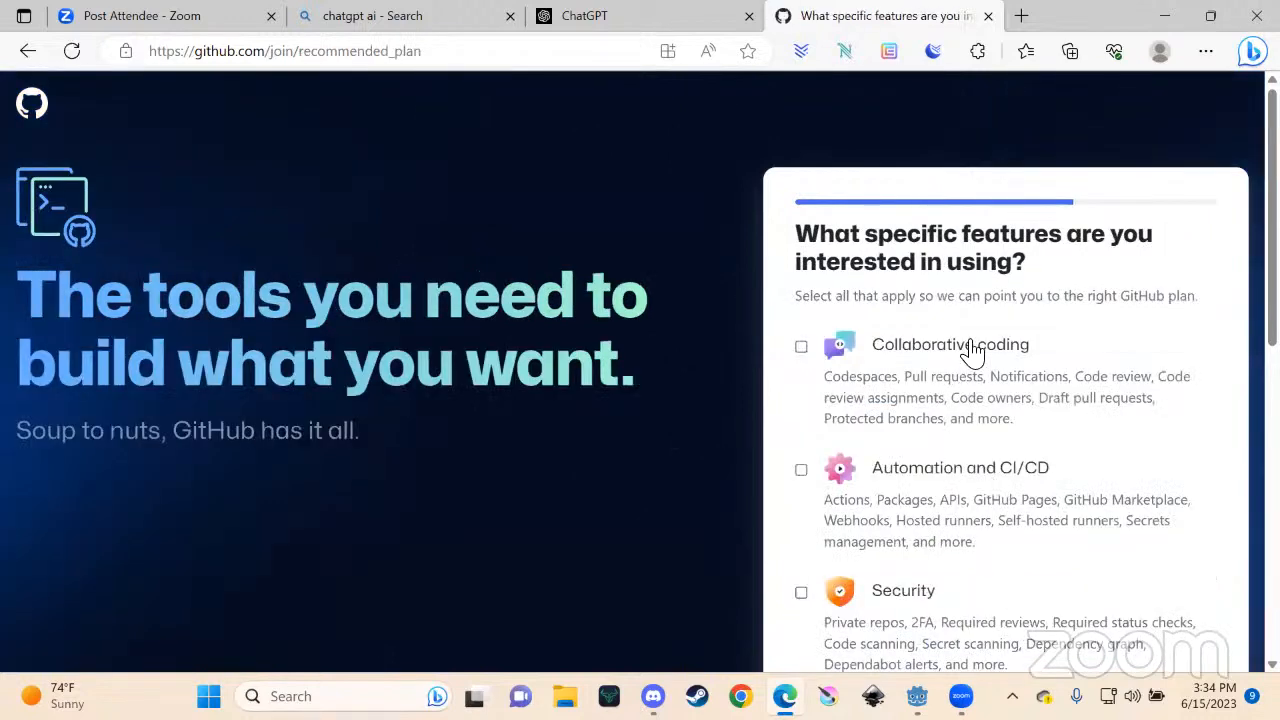
- Choose Collaborative coding and Automation and CI/CD as the features of interest
scroll(972, 350, "down", 2)
scroll(950, 330, "up", 1)
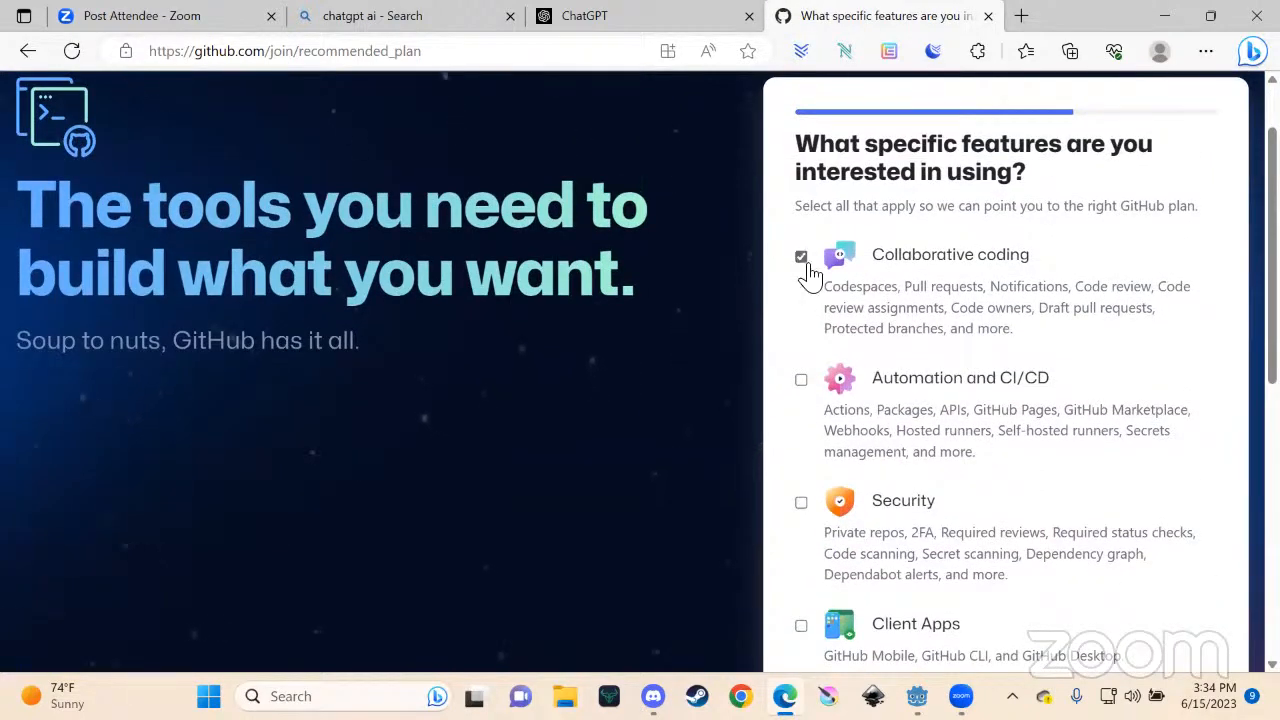
scroll(809, 290, "down", 2)
scroll(818, 270, "up", 1)
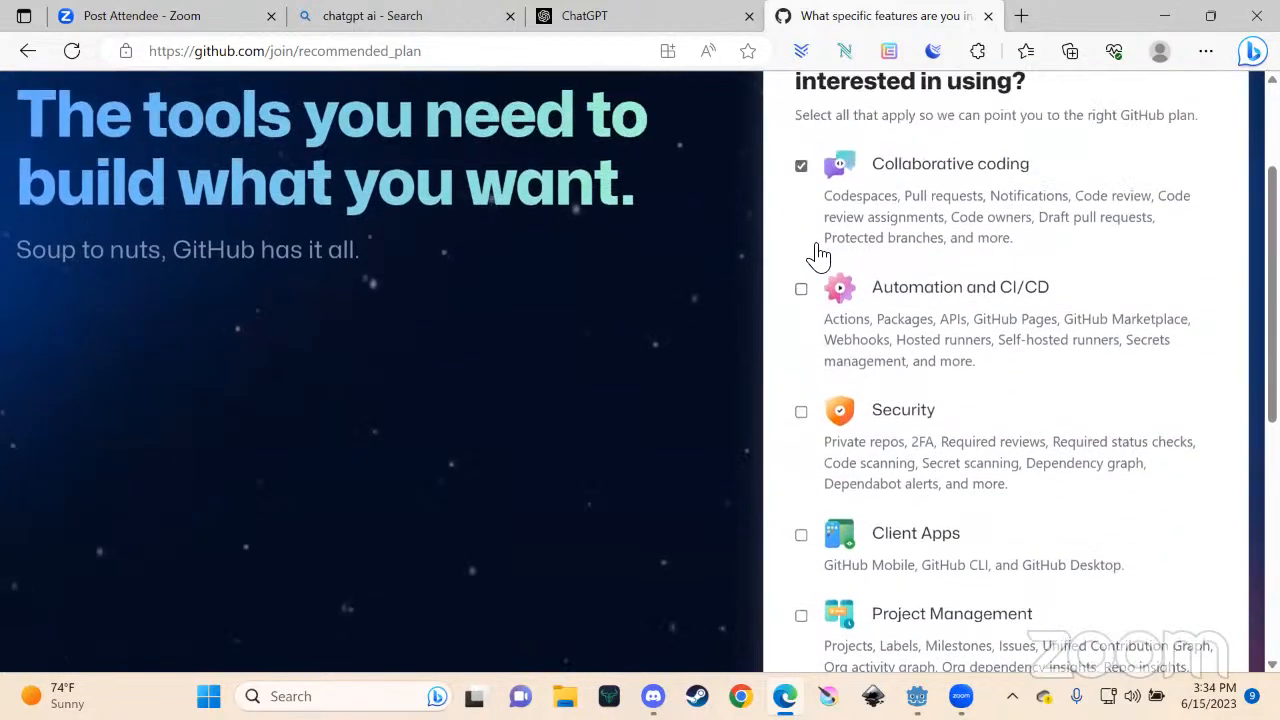
scroll(818, 257, "down", 1)
scroll(818, 257, "up", 1)
left_click(802, 298)
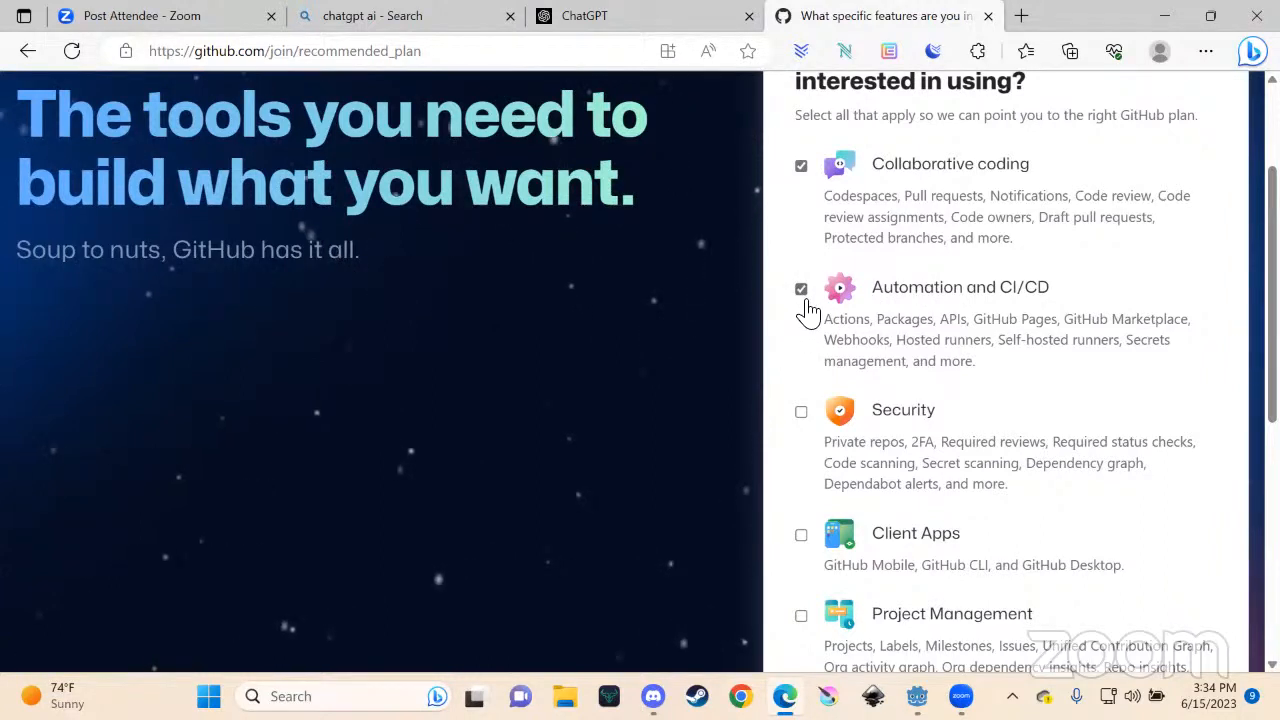
- Read through the descriptions of the offered features, from Collaborative coding down to Community
scroll(815, 320, "down", 1)
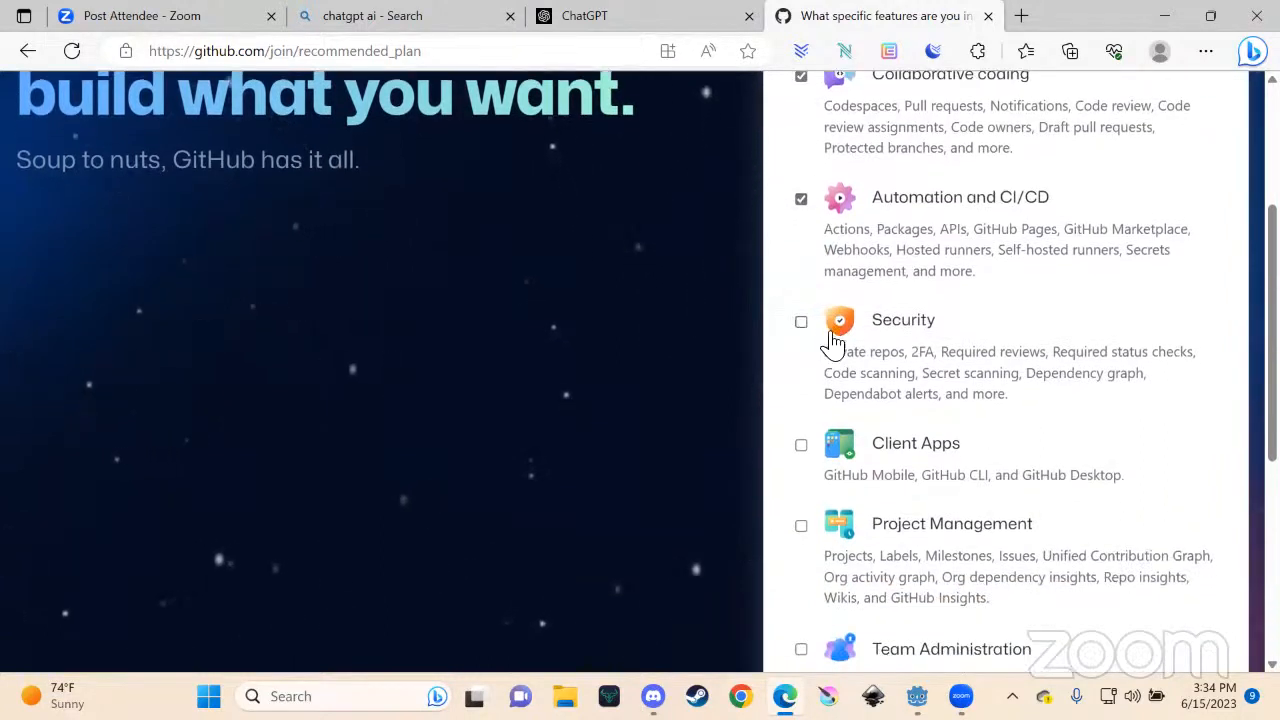
scroll(834, 343, "down", 2)
scroll(838, 343, "up", 2)
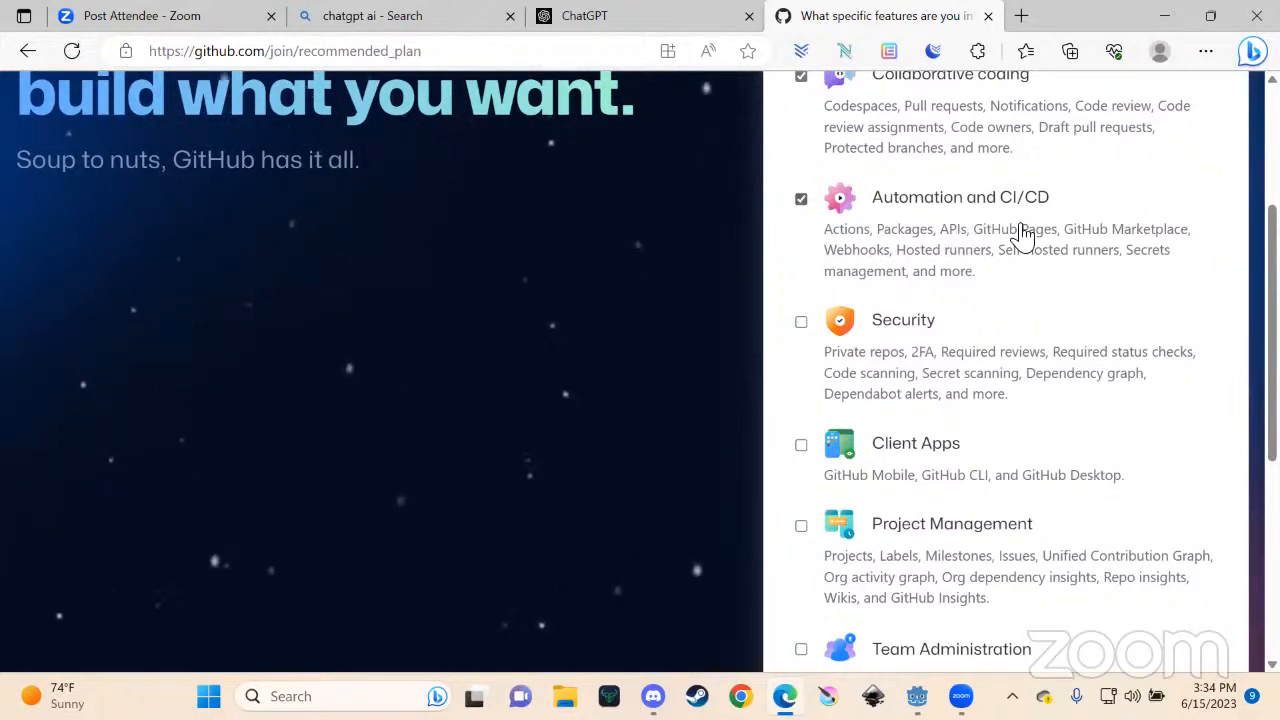
scroll(915, 280, "up", 2)
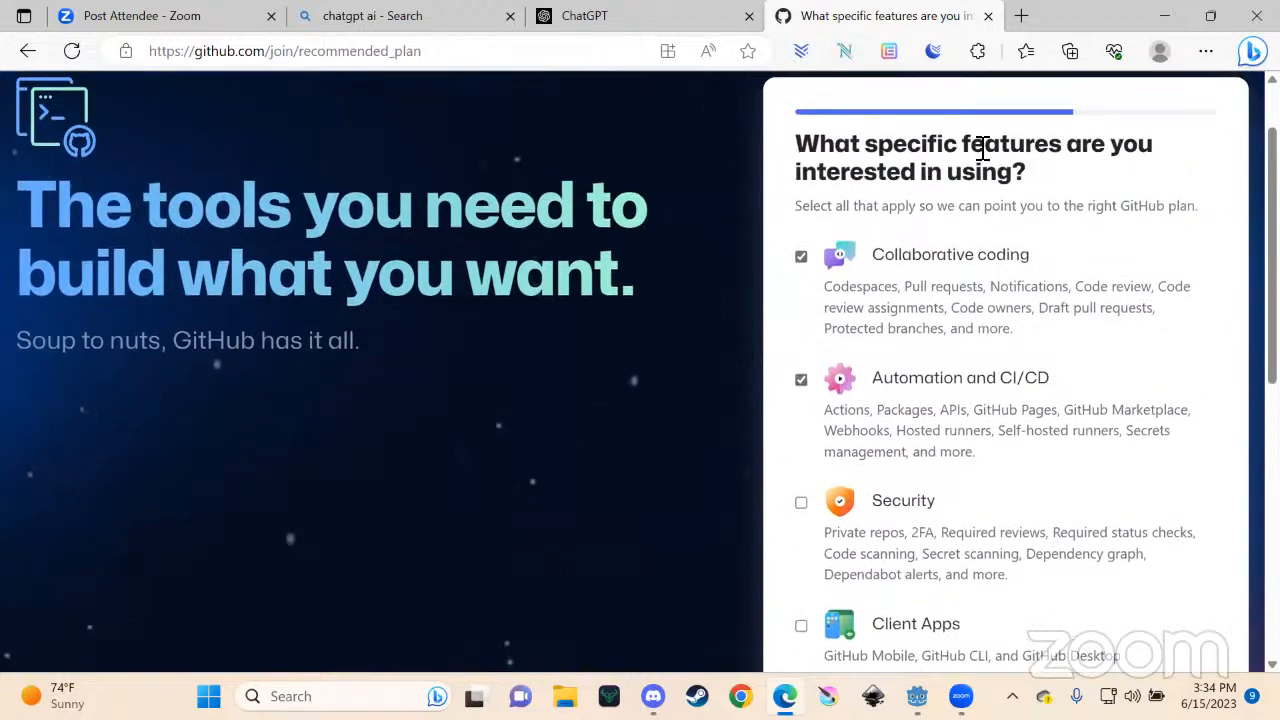
scroll(878, 214, "down", 3)
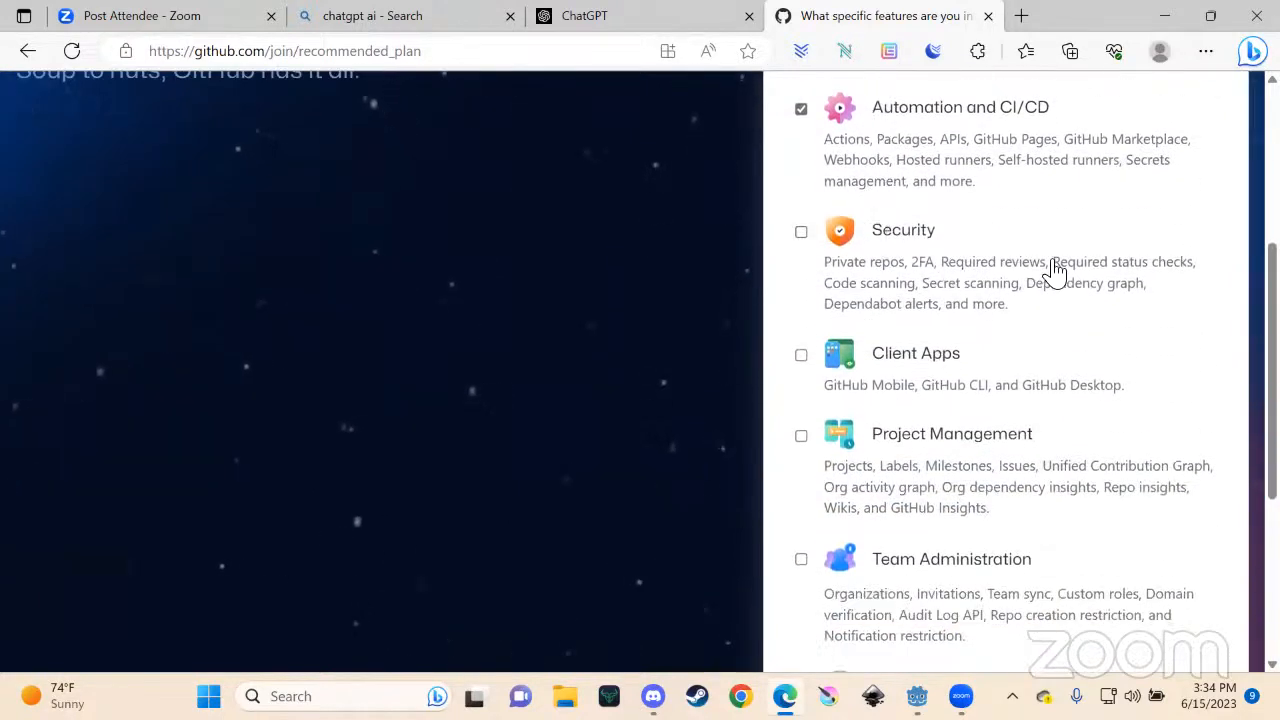
scroll(860, 330, "down", 2)
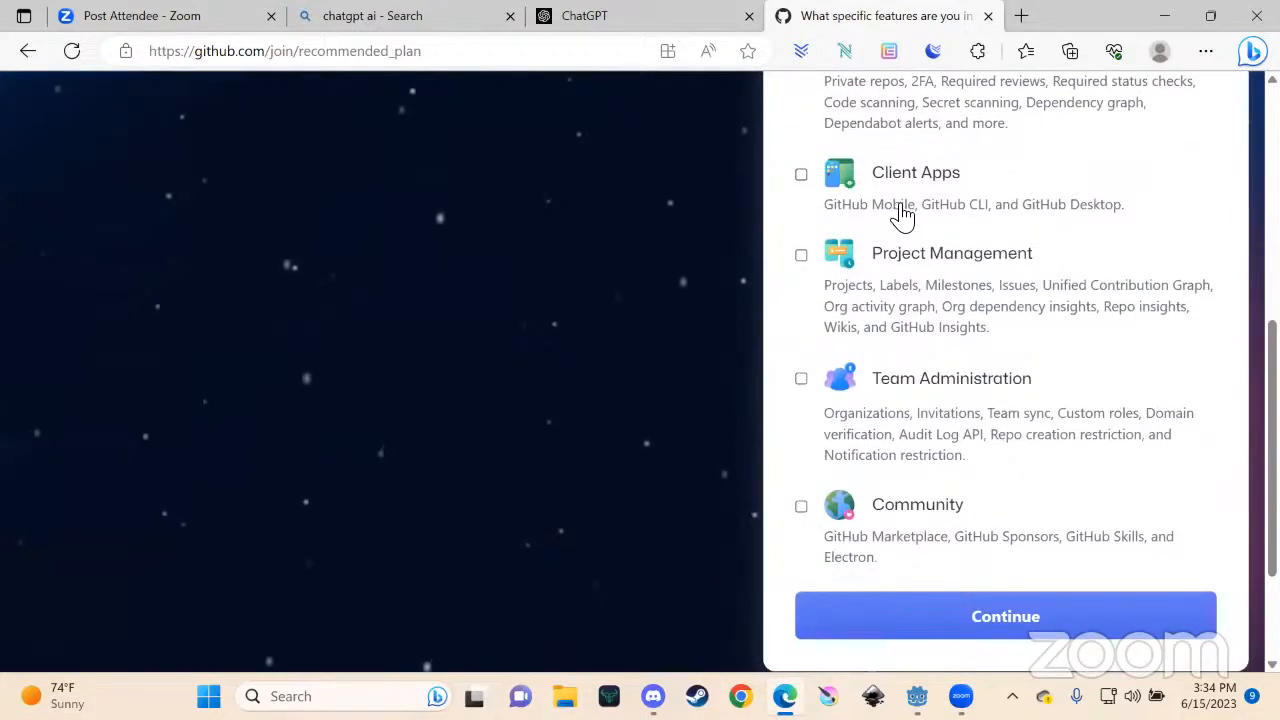
scroll(877, 199, "up", 5)
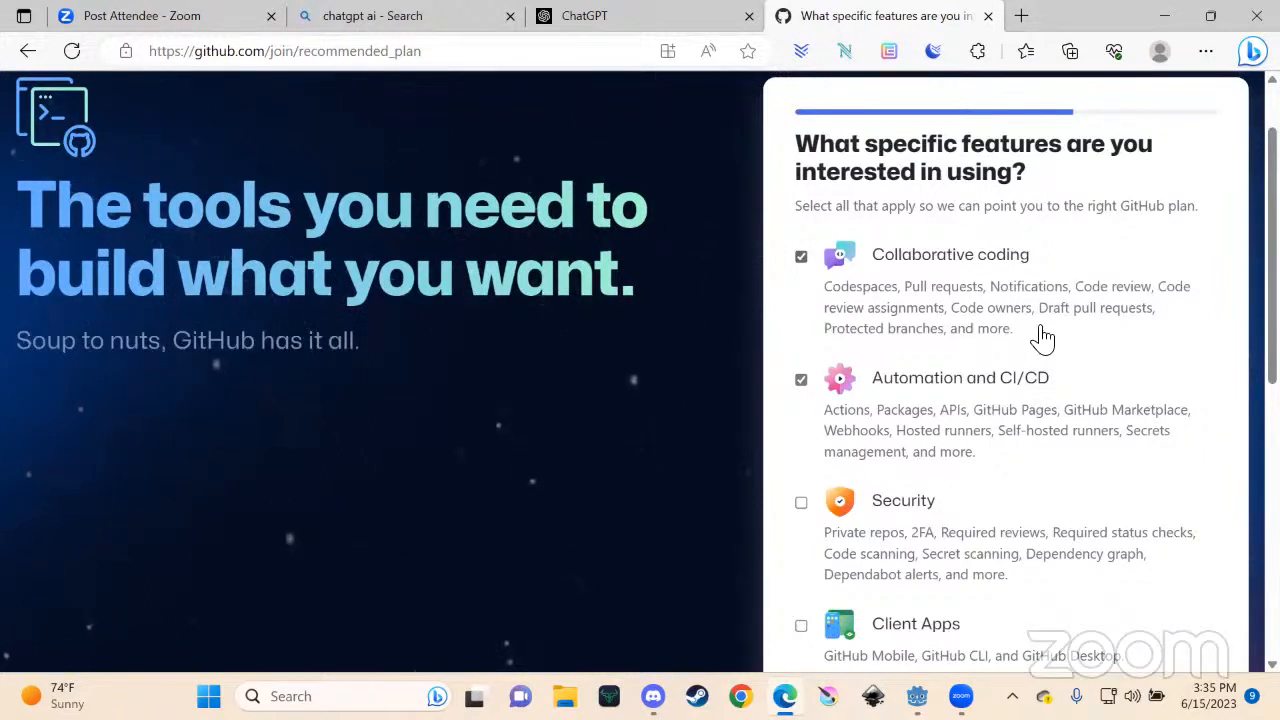
scroll(1050, 336, "down", 4)
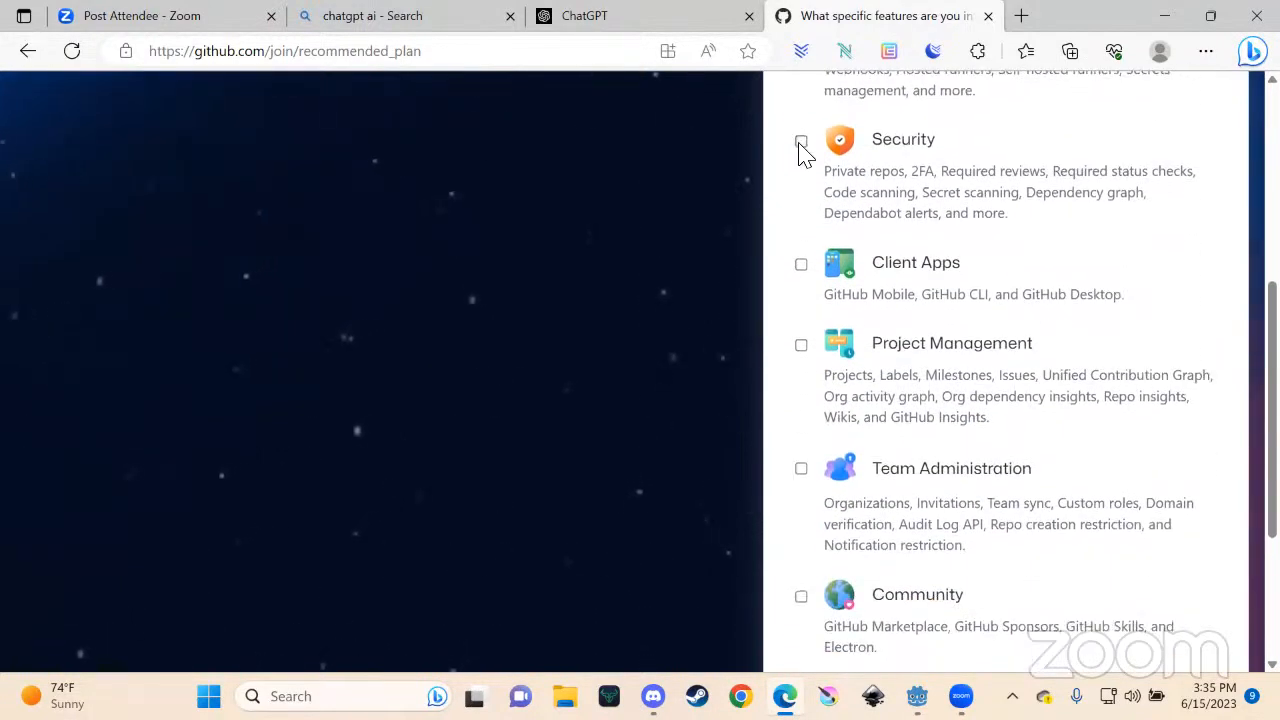
left_click(801, 142)
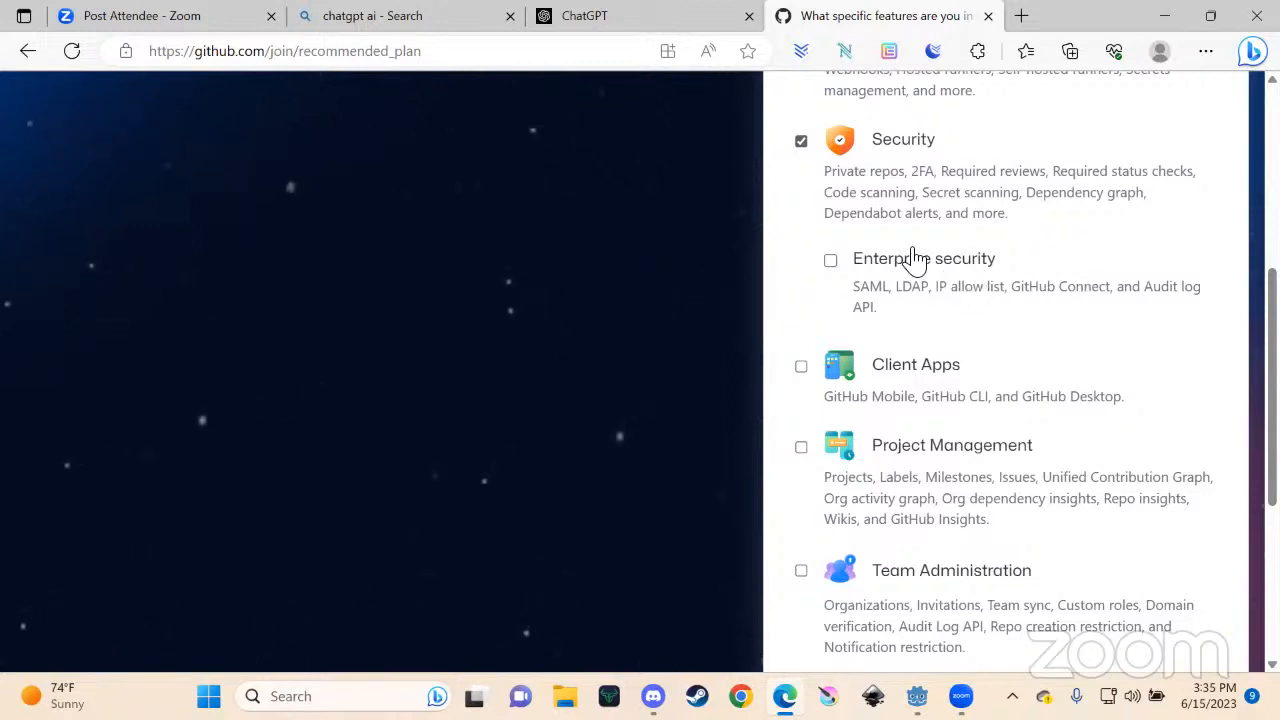
scroll(915, 258, "down", 1)
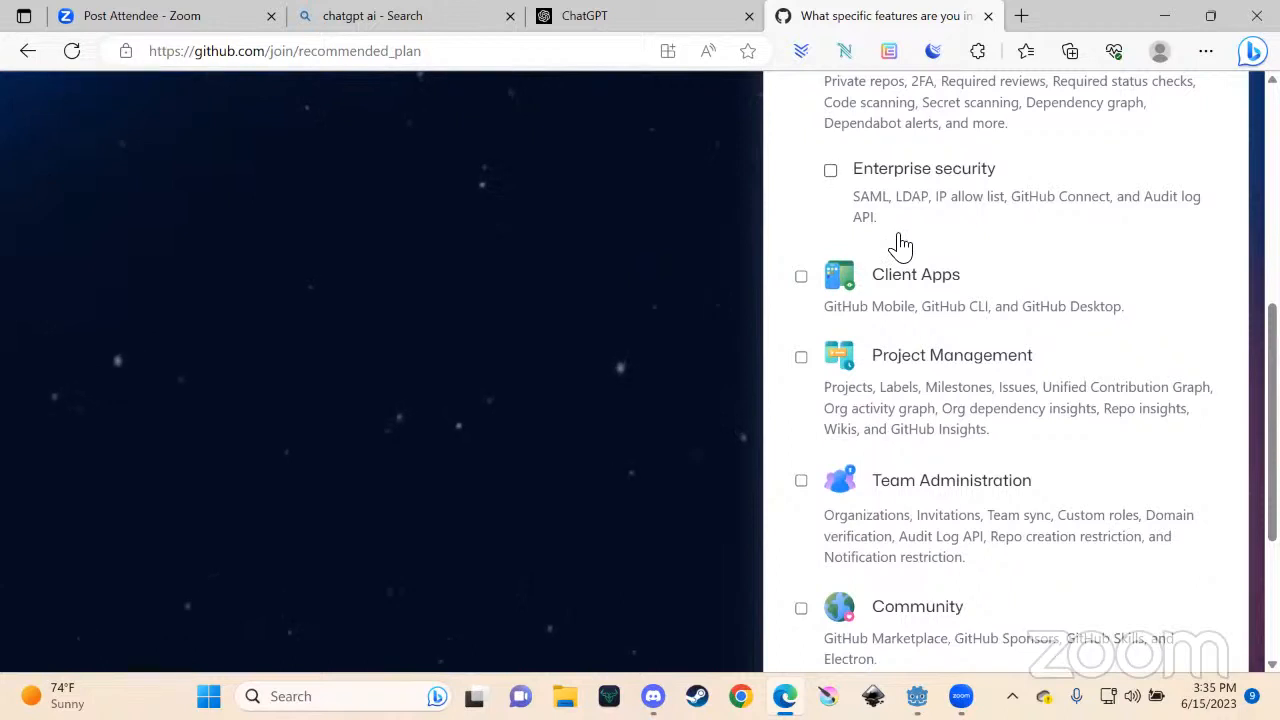
scroll(880, 240, "up", 1)
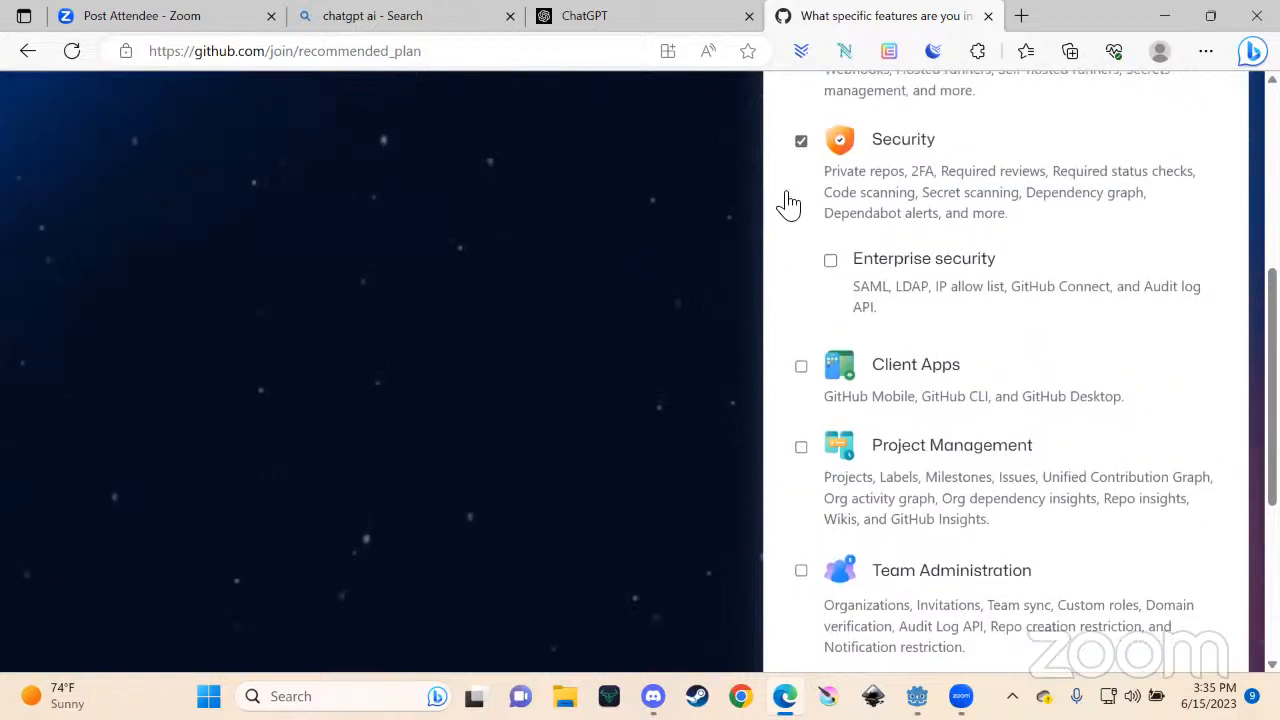
left_click(801, 141)
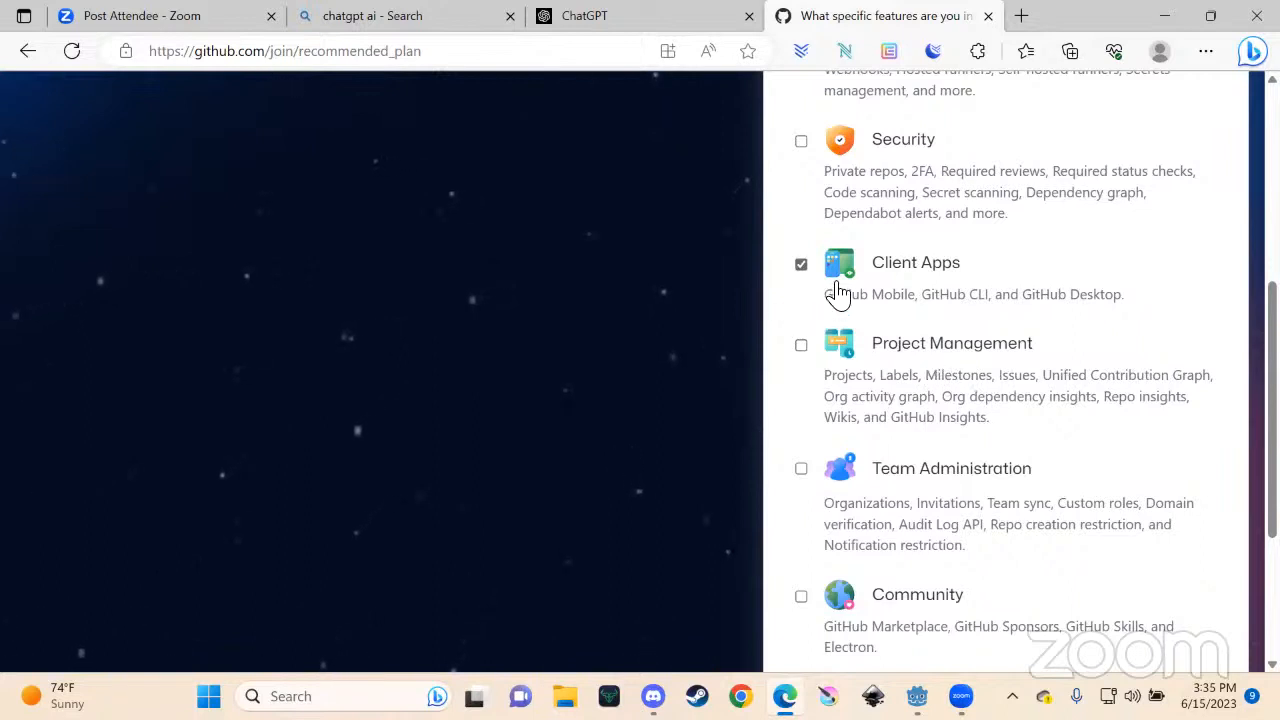
left_click(801, 266)
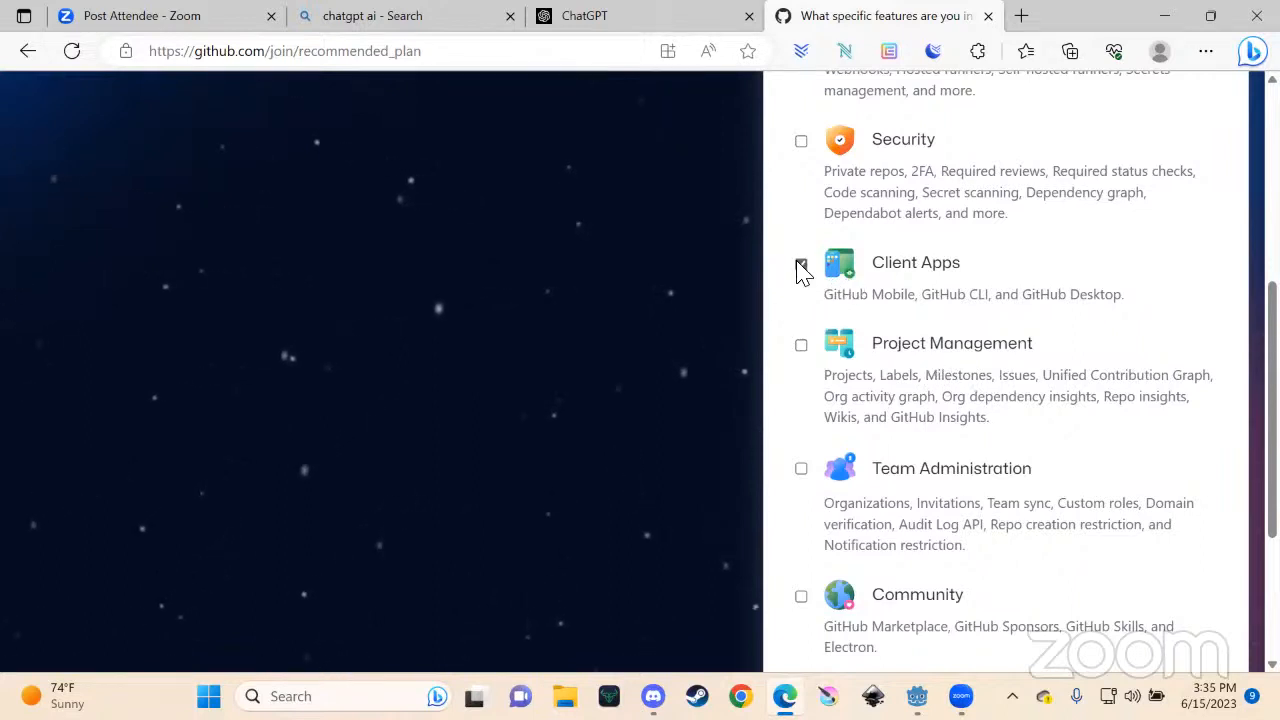
left_click(804, 266)
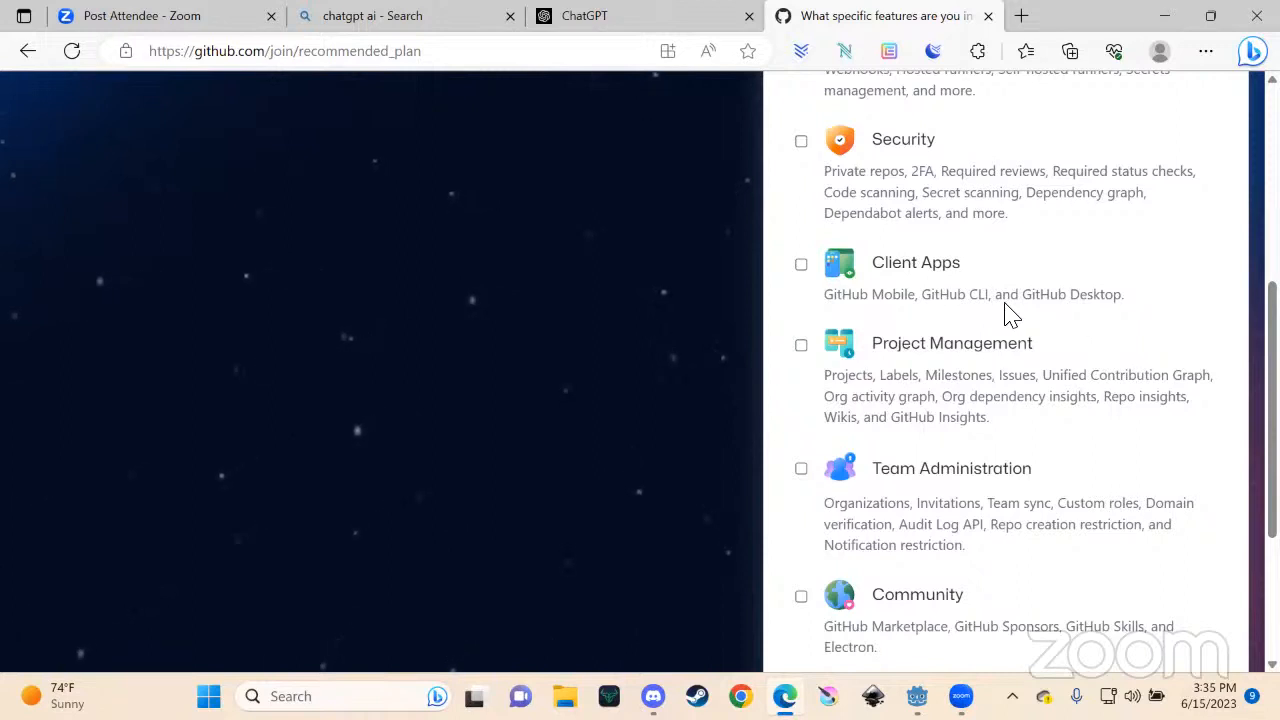
- Add Community to the features of interest, check the whole selection and continue to the plan recommendation
scroll(1008, 313, "down", 3)
scroll(1000, 307, "up", 1)
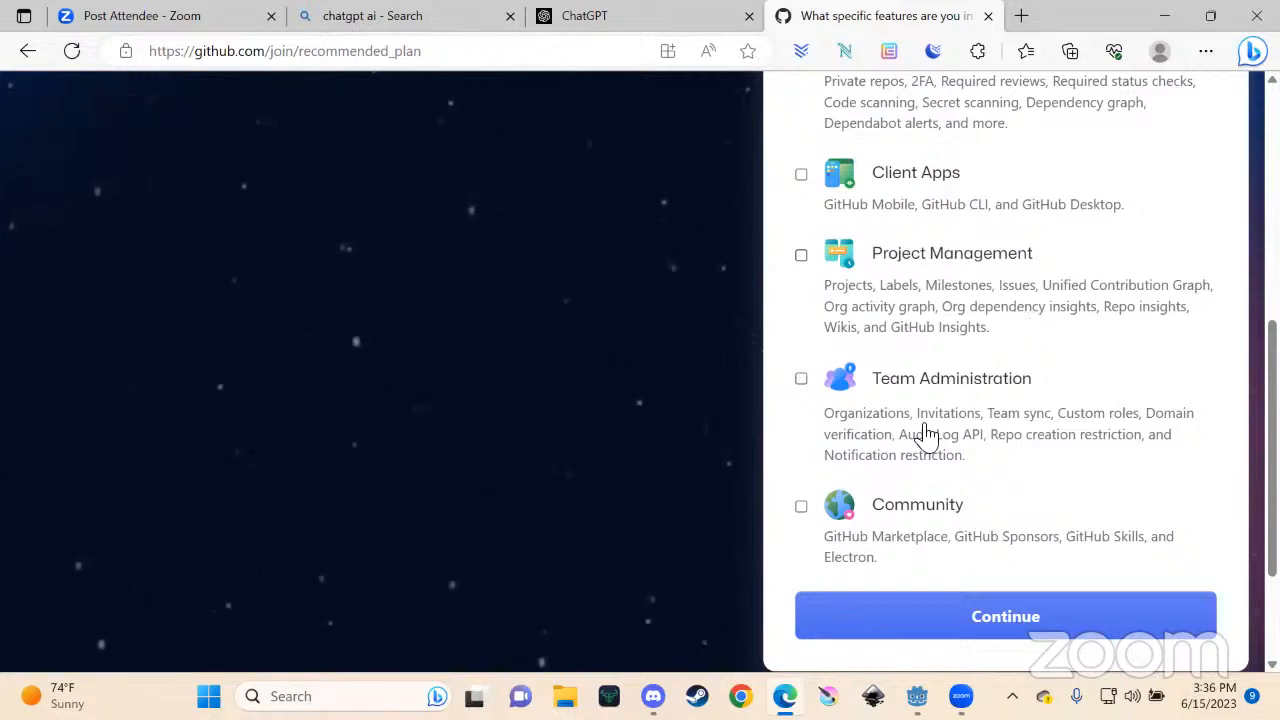
left_click(802, 510)
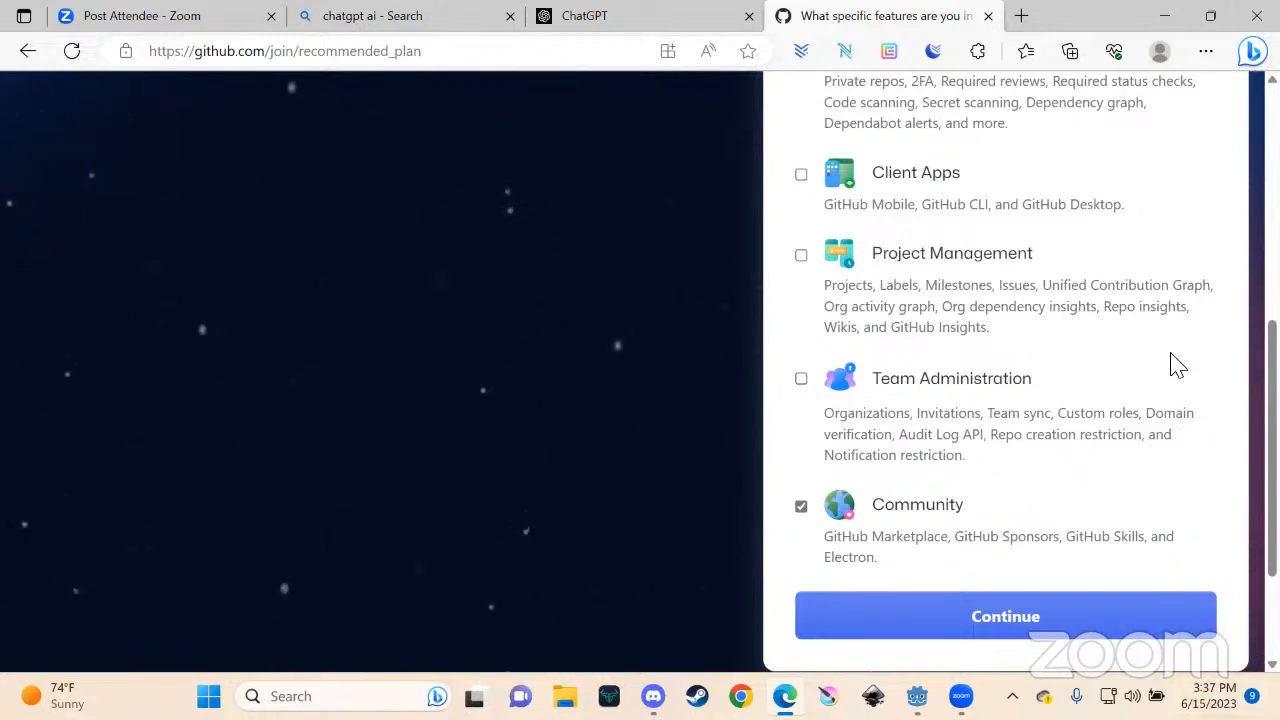
scroll(1103, 334, "down", 2)
scroll(1100, 338, "up", 3)
scroll(1094, 334, "up", 3)
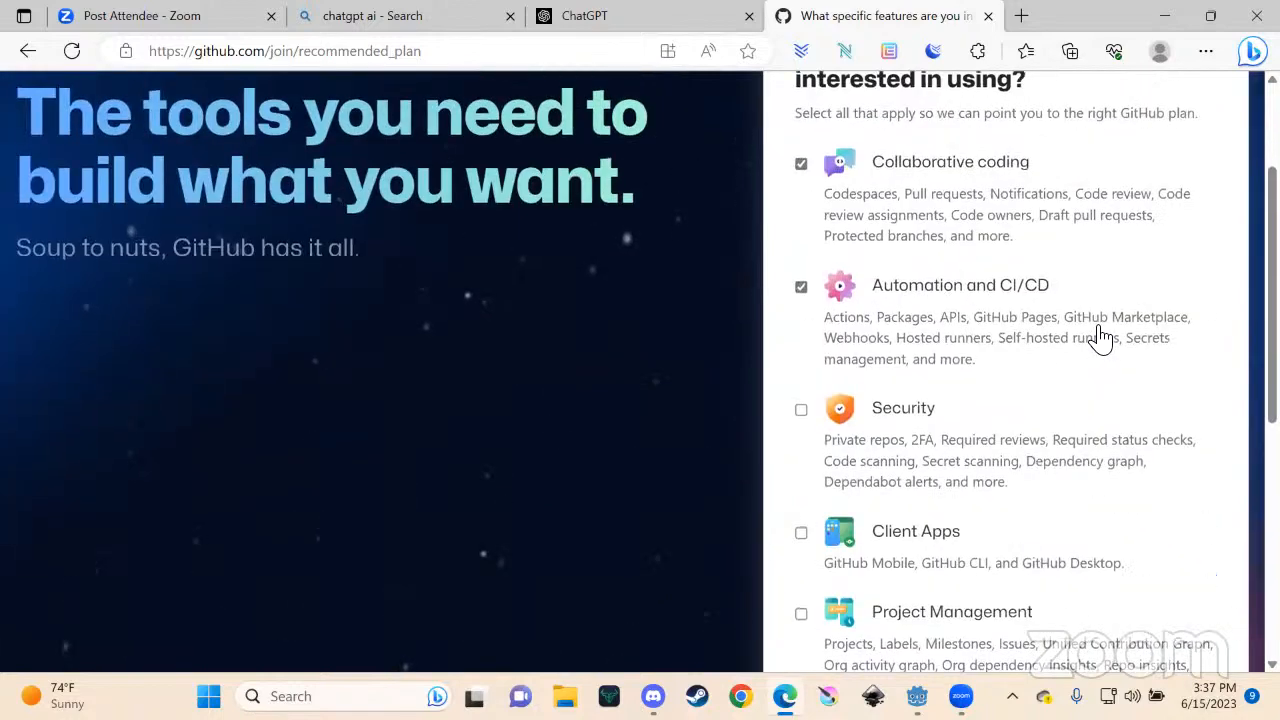
scroll(1100, 340, "down", 5)
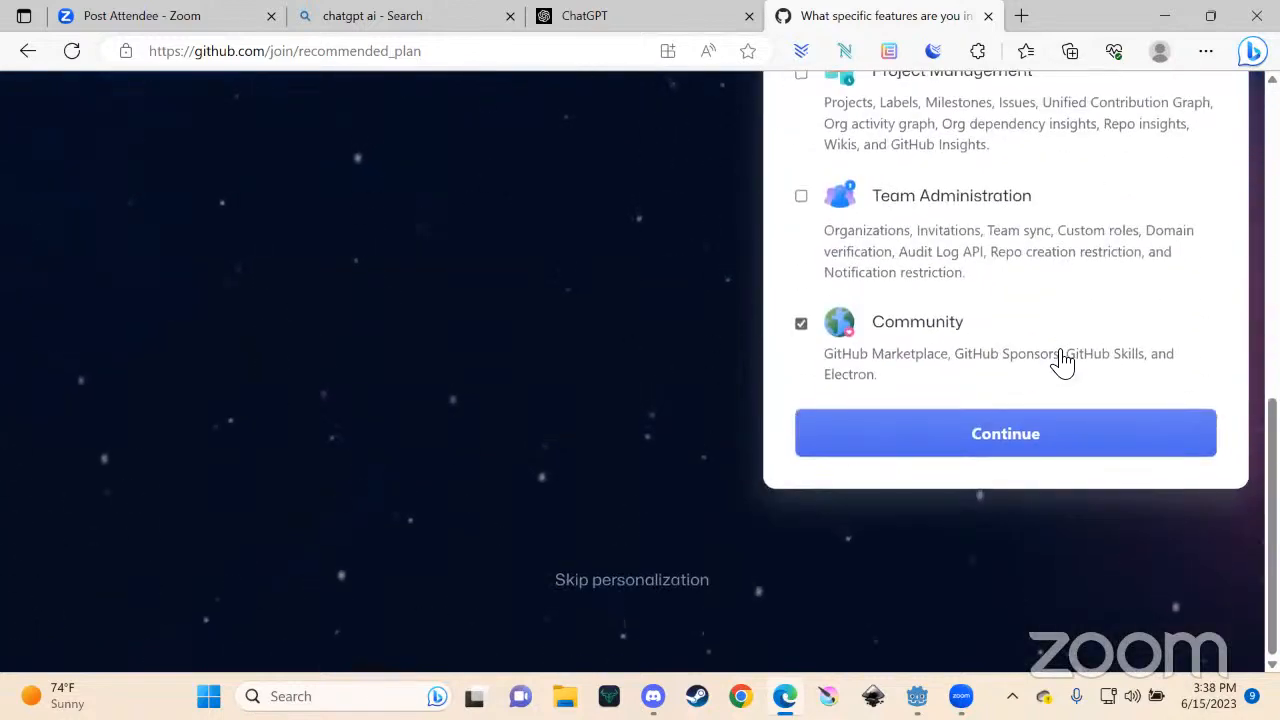
scroll(1063, 361, "up", 4)
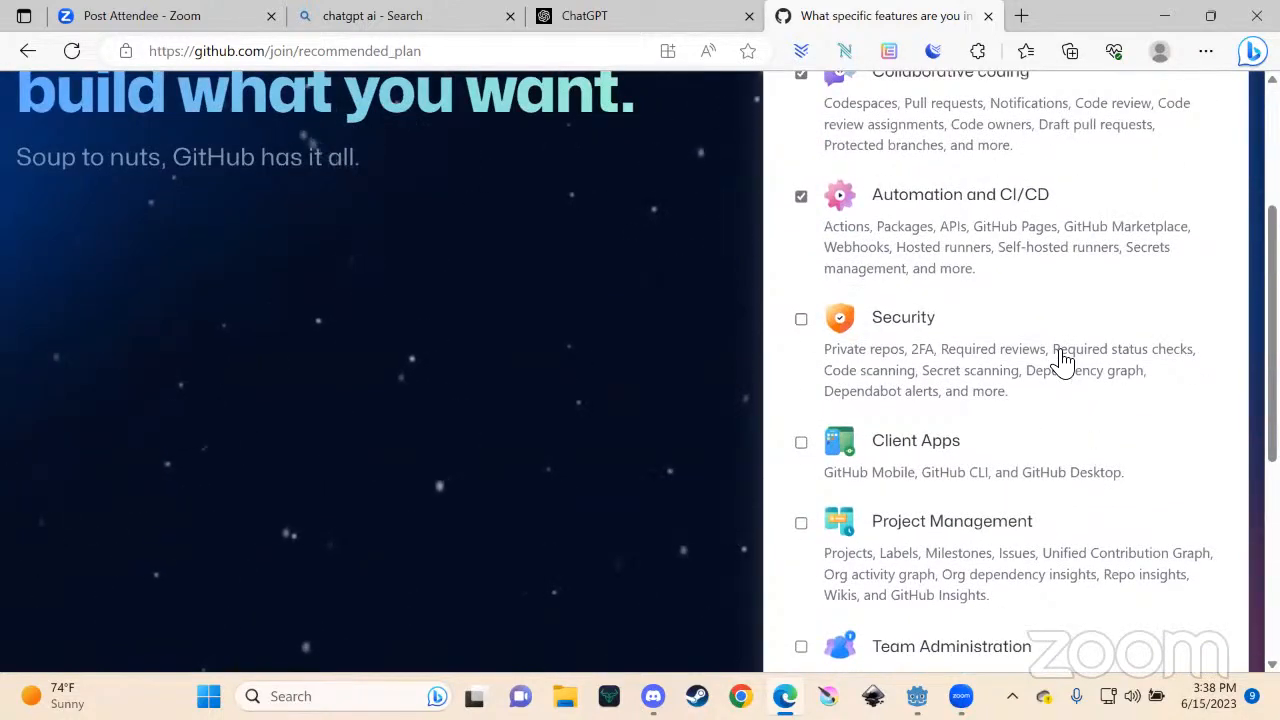
scroll(1063, 361, "down", 5)
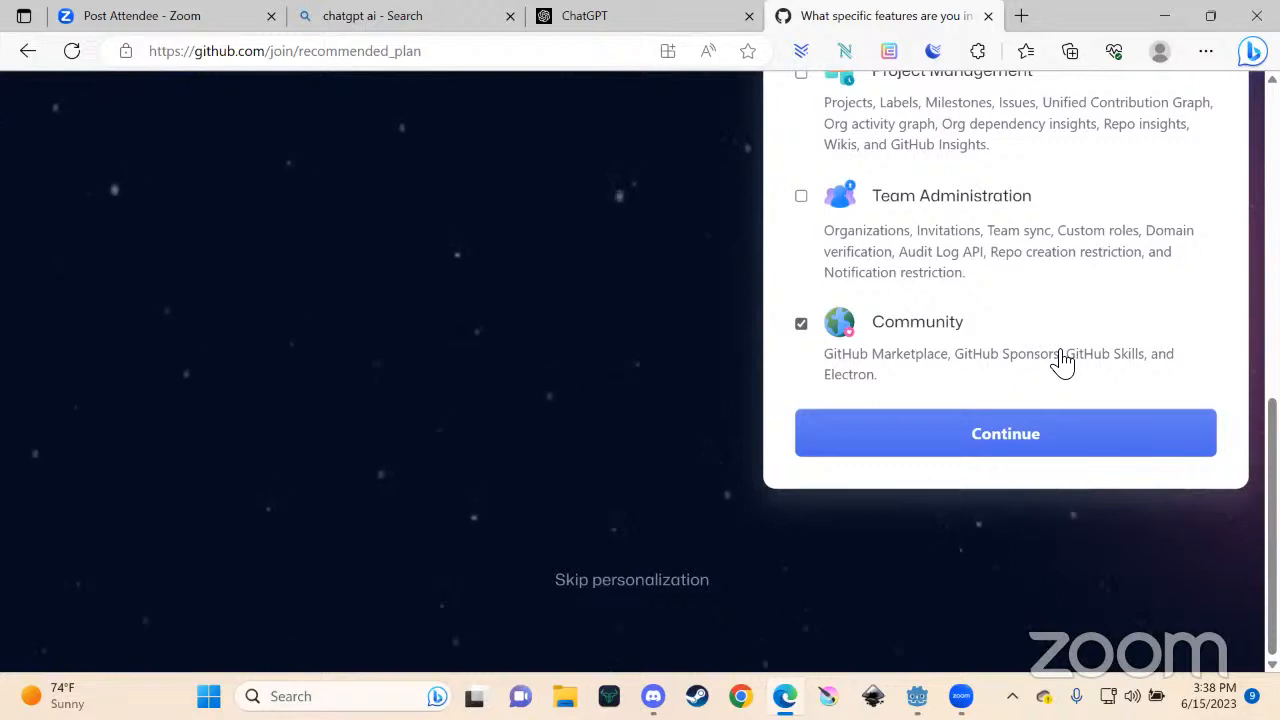
left_click(1035, 457)
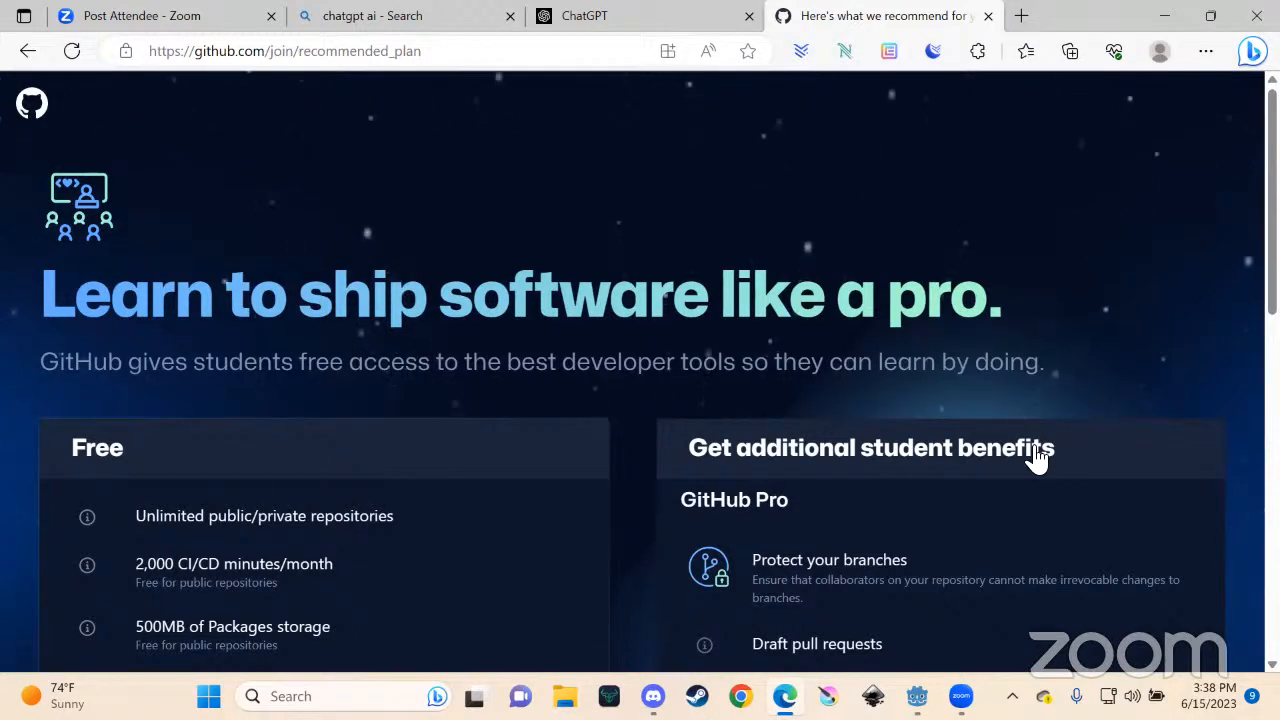
- Compare the Free plan with the additional student benefits and continue for free
scroll(450, 488, "down", 3)
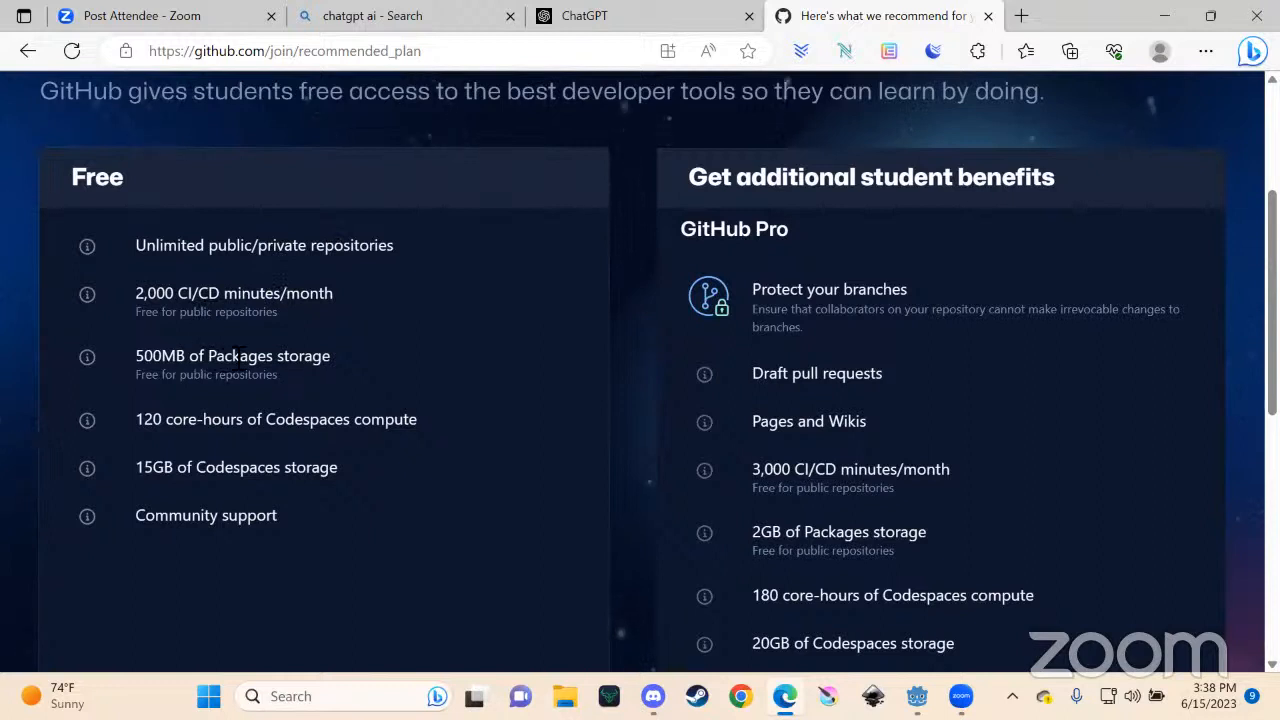
scroll(237, 358, "down", 1)
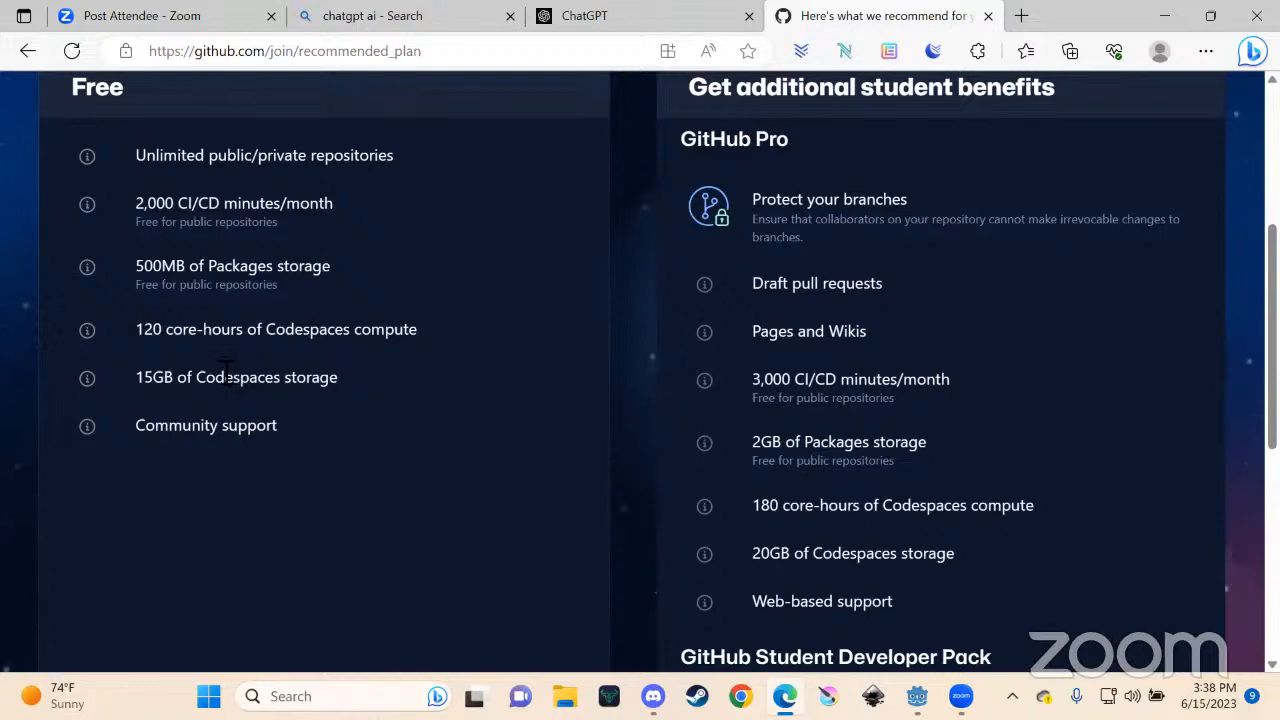
scroll(294, 360, "down", 5)
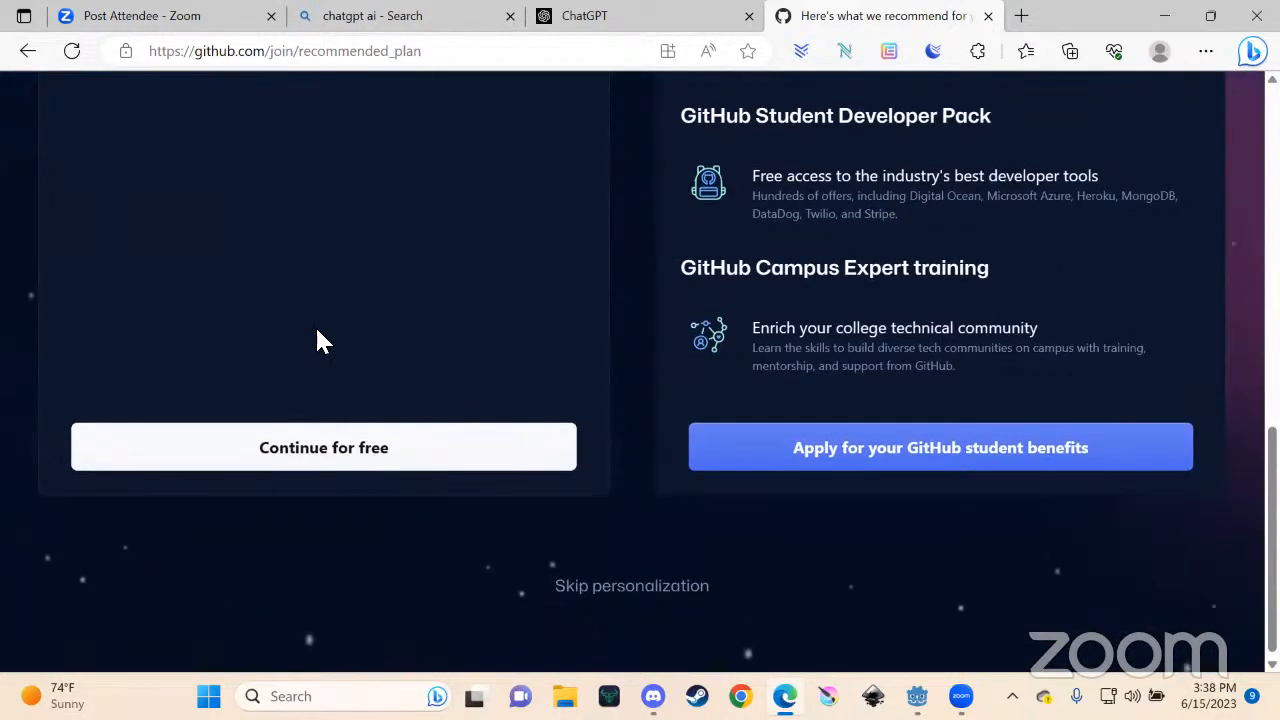
scroll(394, 408, "up", 5)
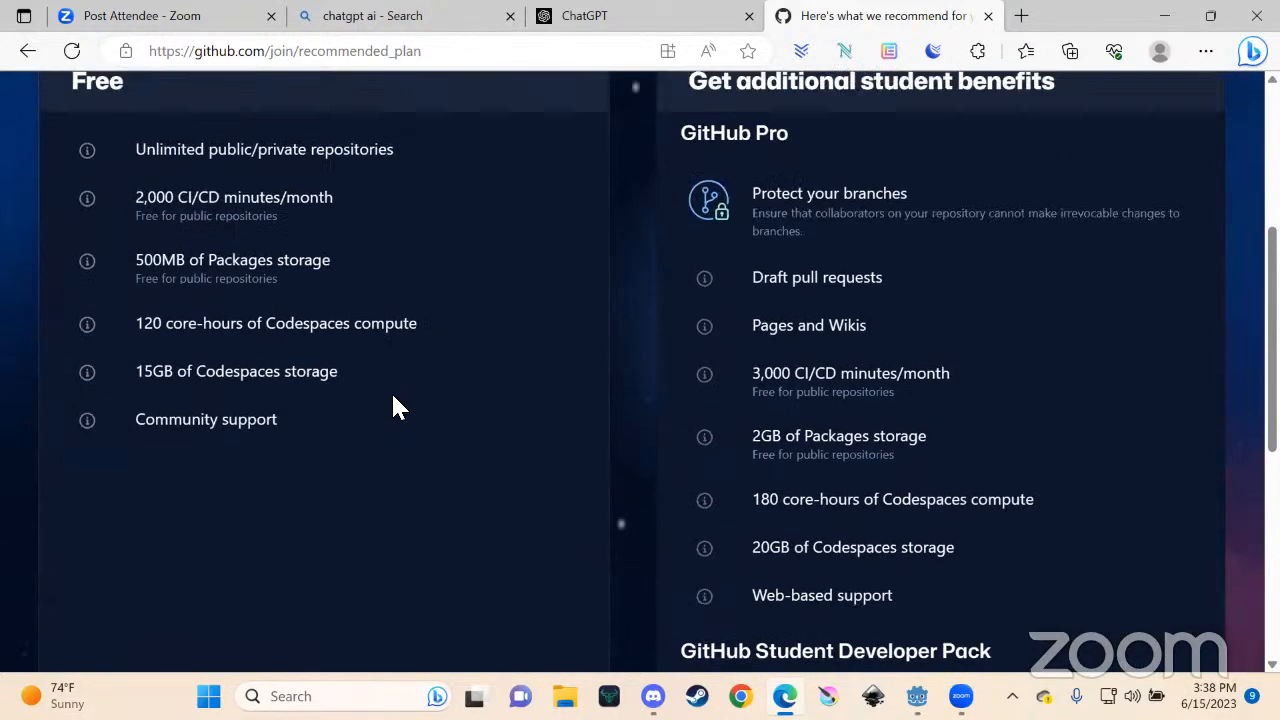
scroll(394, 408, "up", 1)
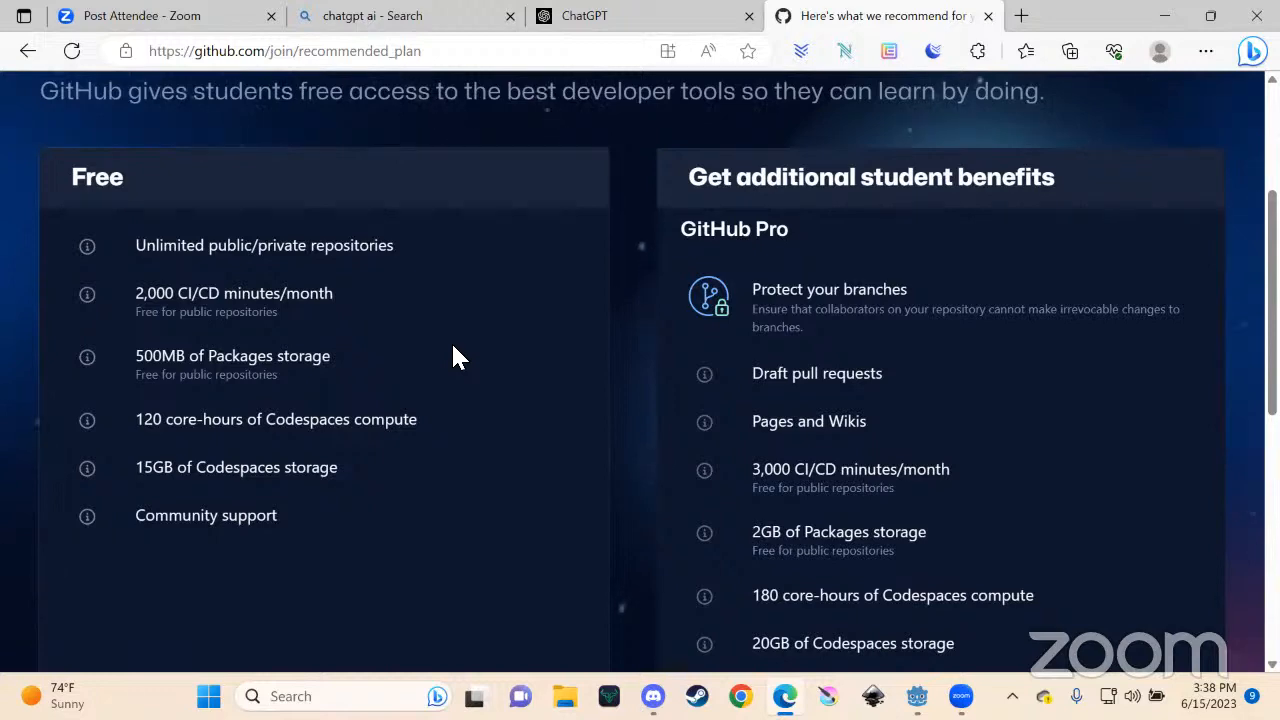
scroll(453, 348, "down", 2)
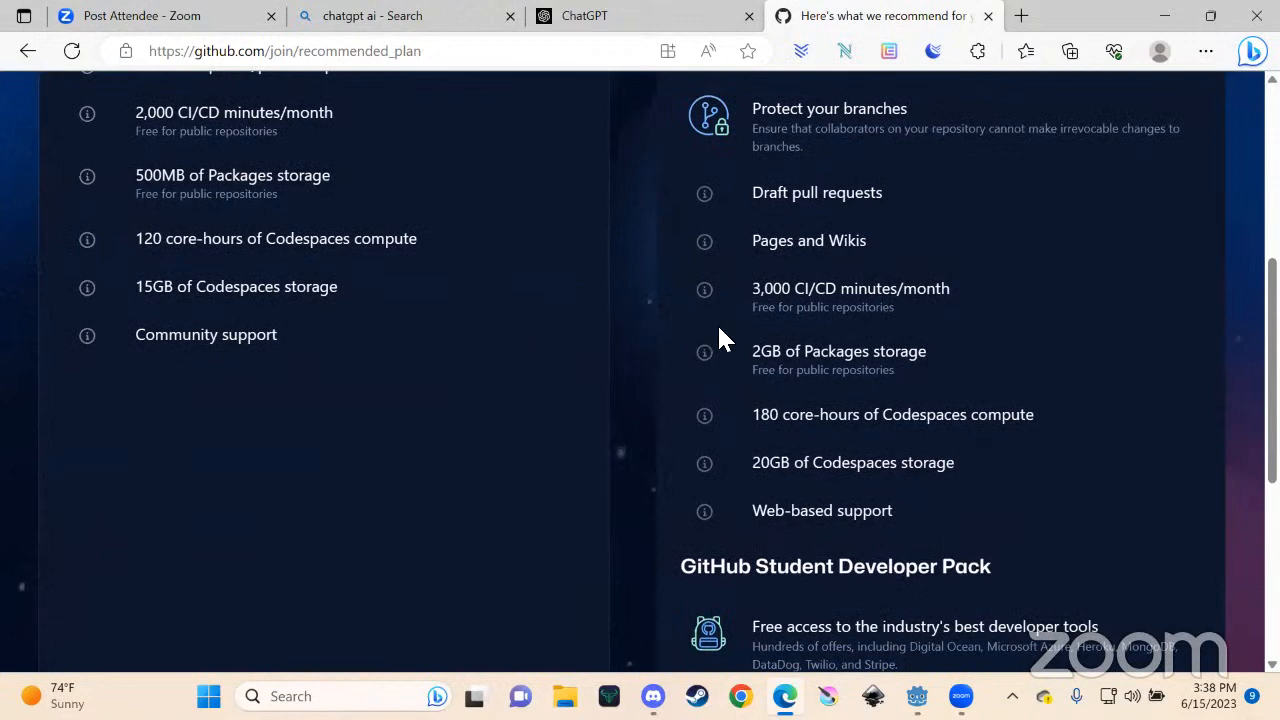
scroll(640, 292, "down", 3)
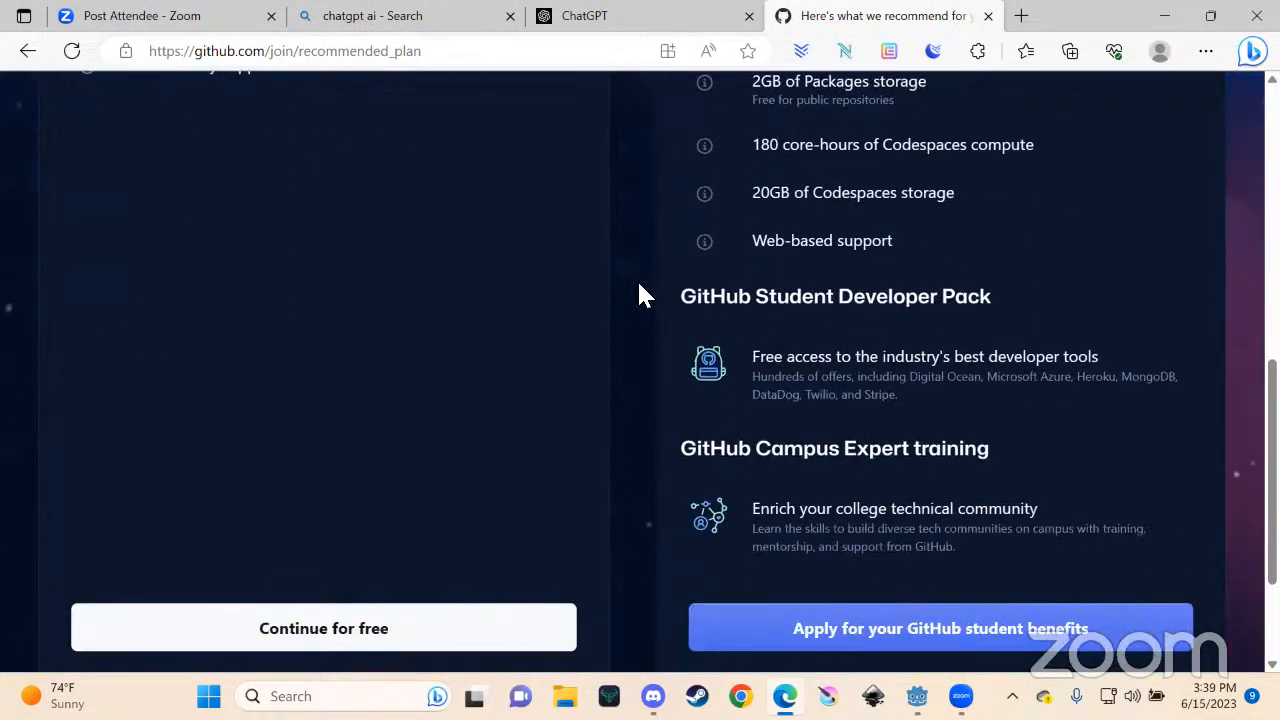
scroll(639, 285, "down", 1)
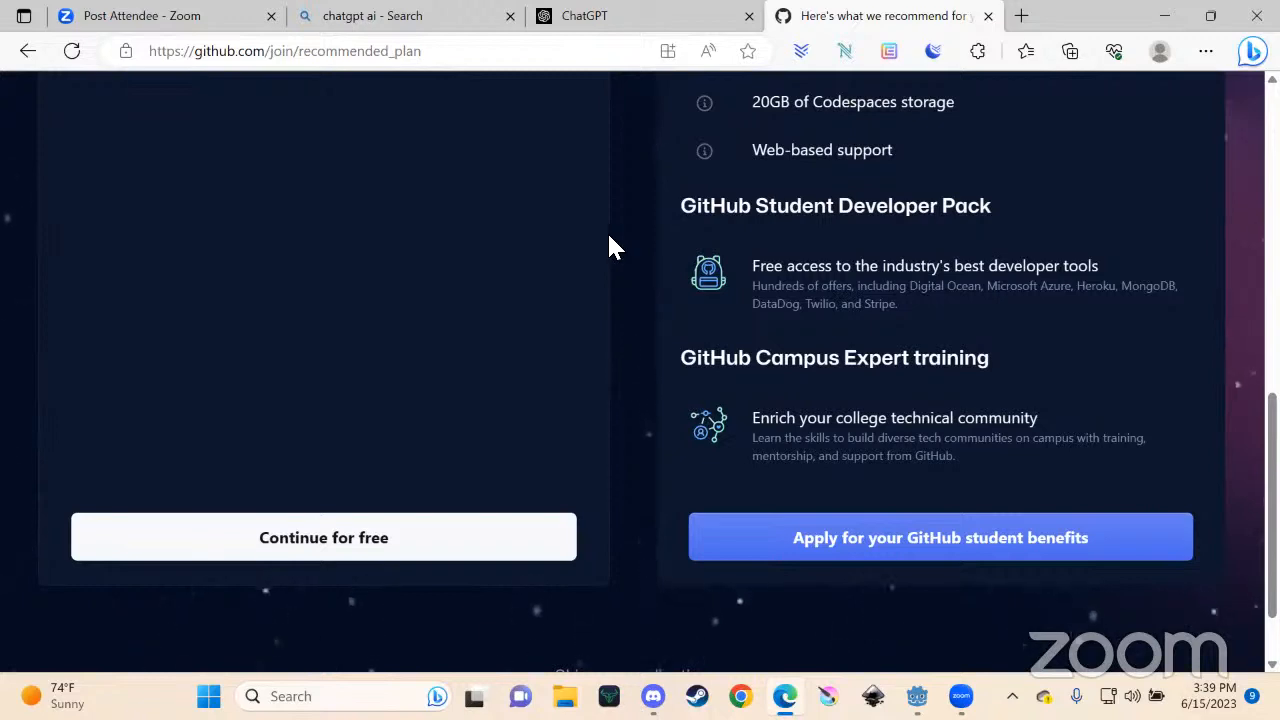
left_click(405, 537)
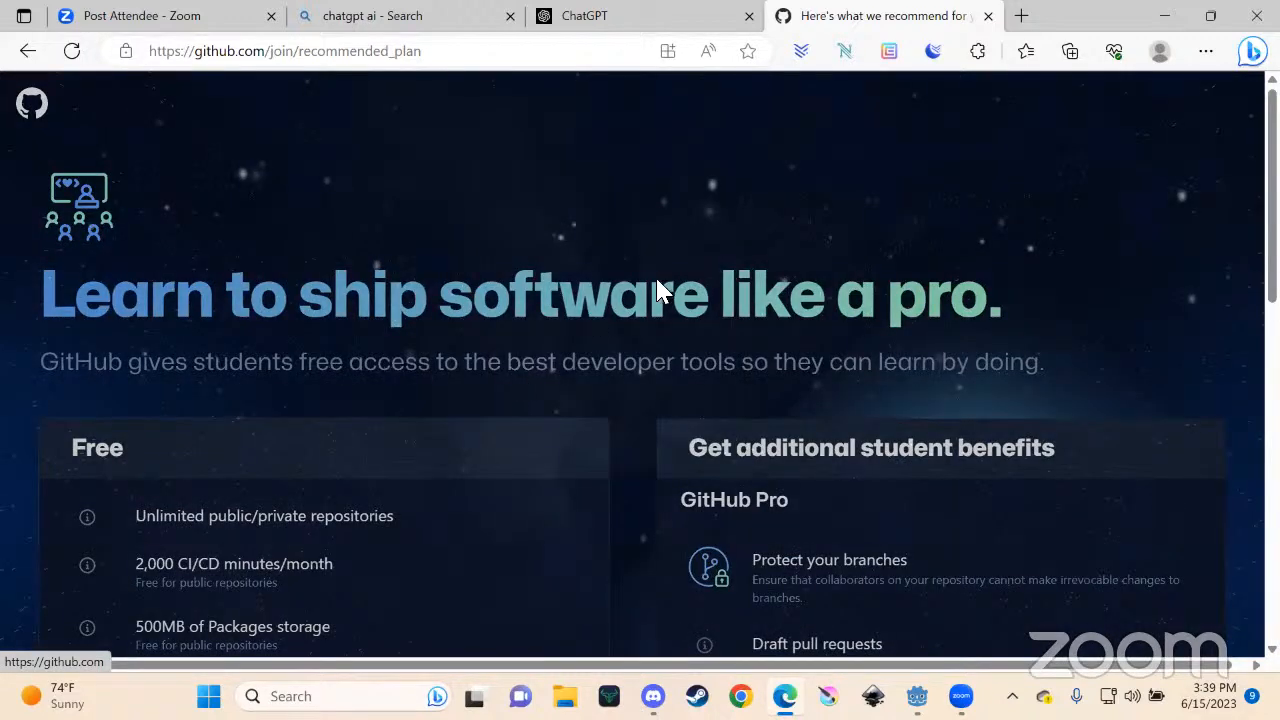
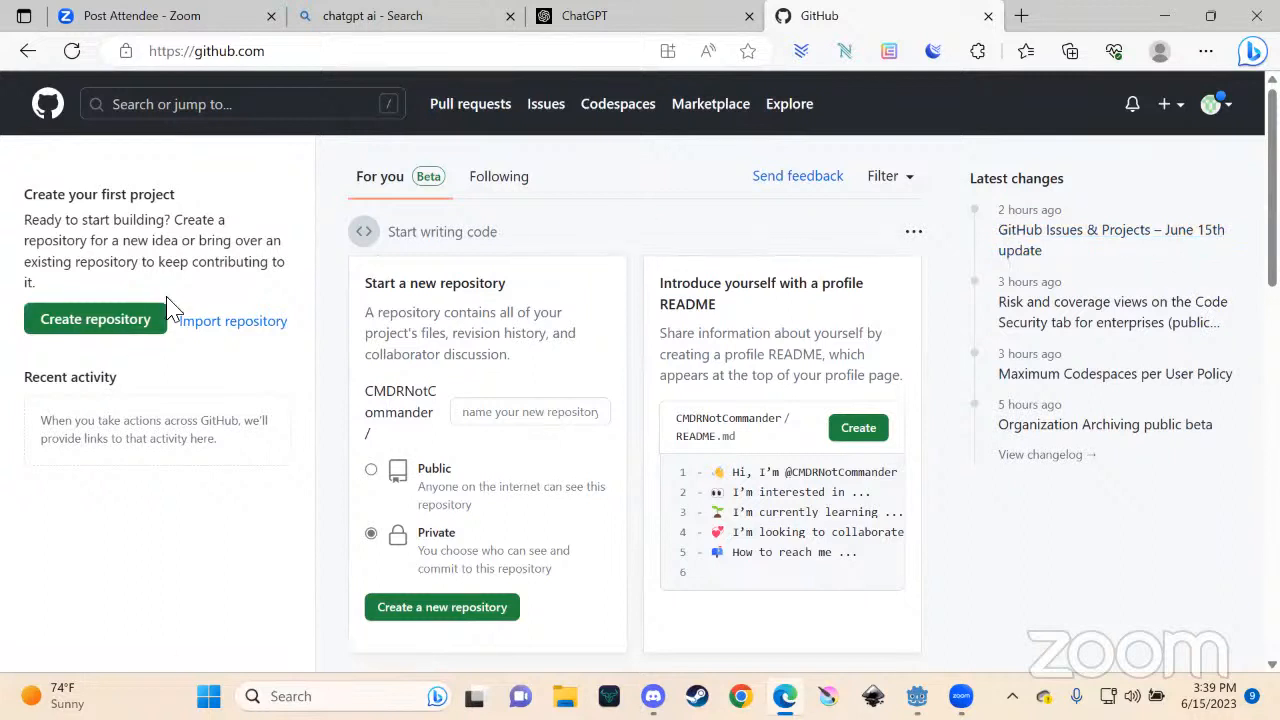
- Start a new repository and name it Ballhandling
left_click(110, 333)
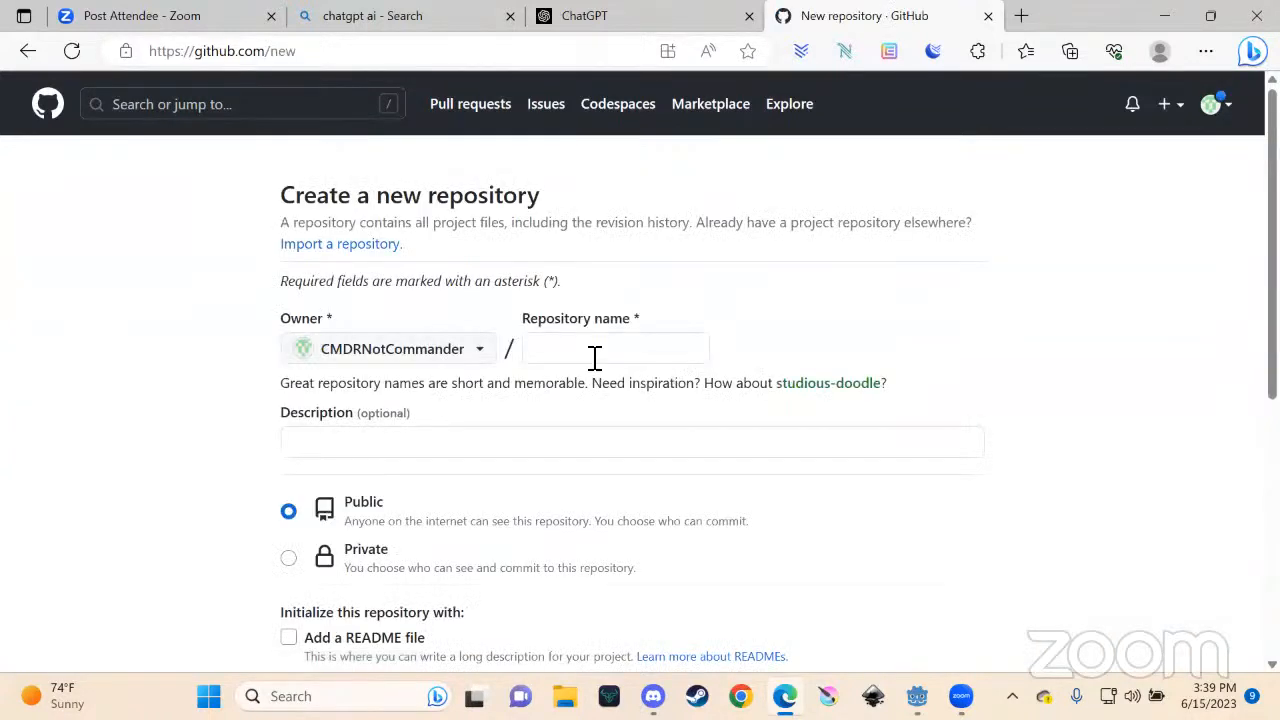
left_click(595, 357)
type("Ball handling")
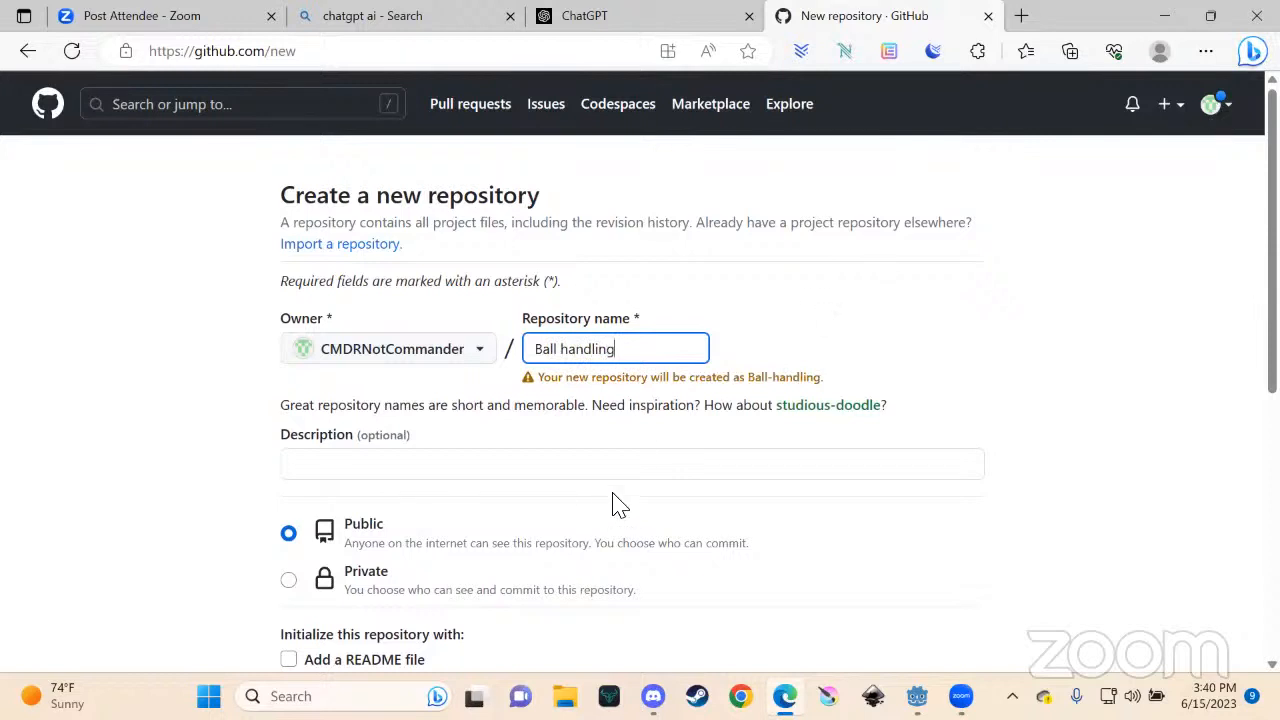
key("BackSpace")
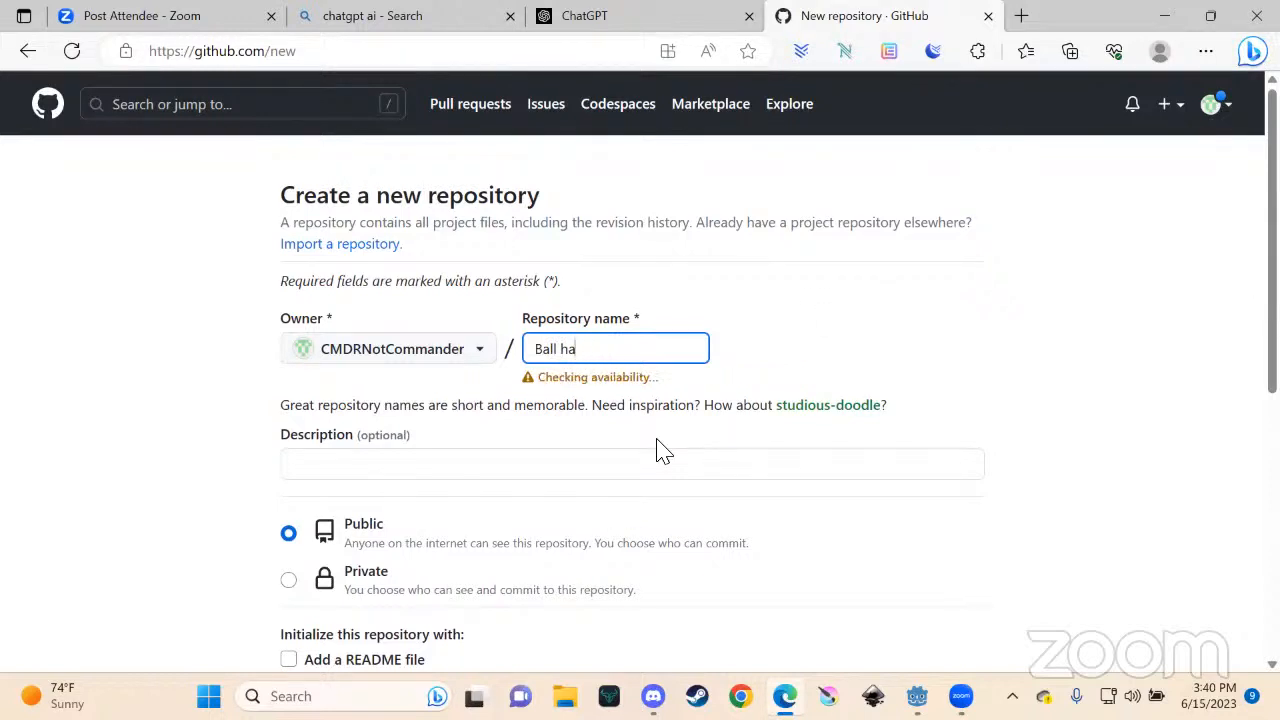
type("ha")
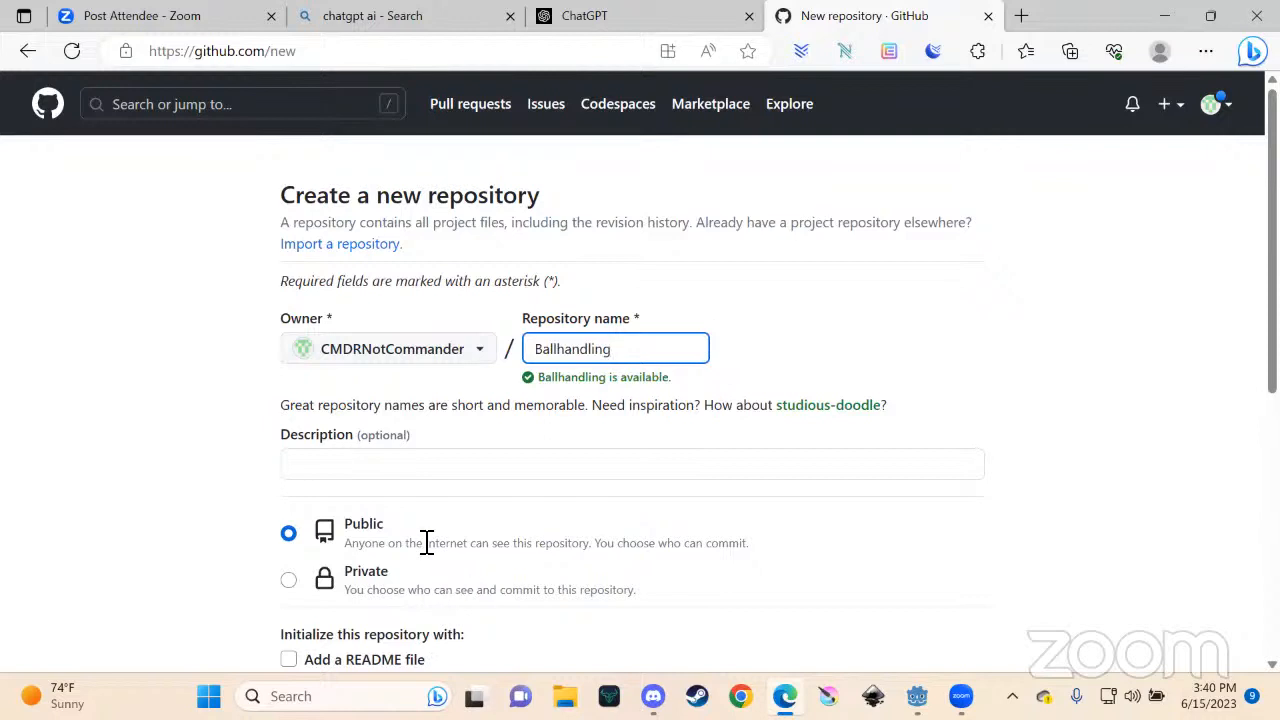
- Describe the repository as "handling of balls" and make it private
left_click(415, 470)
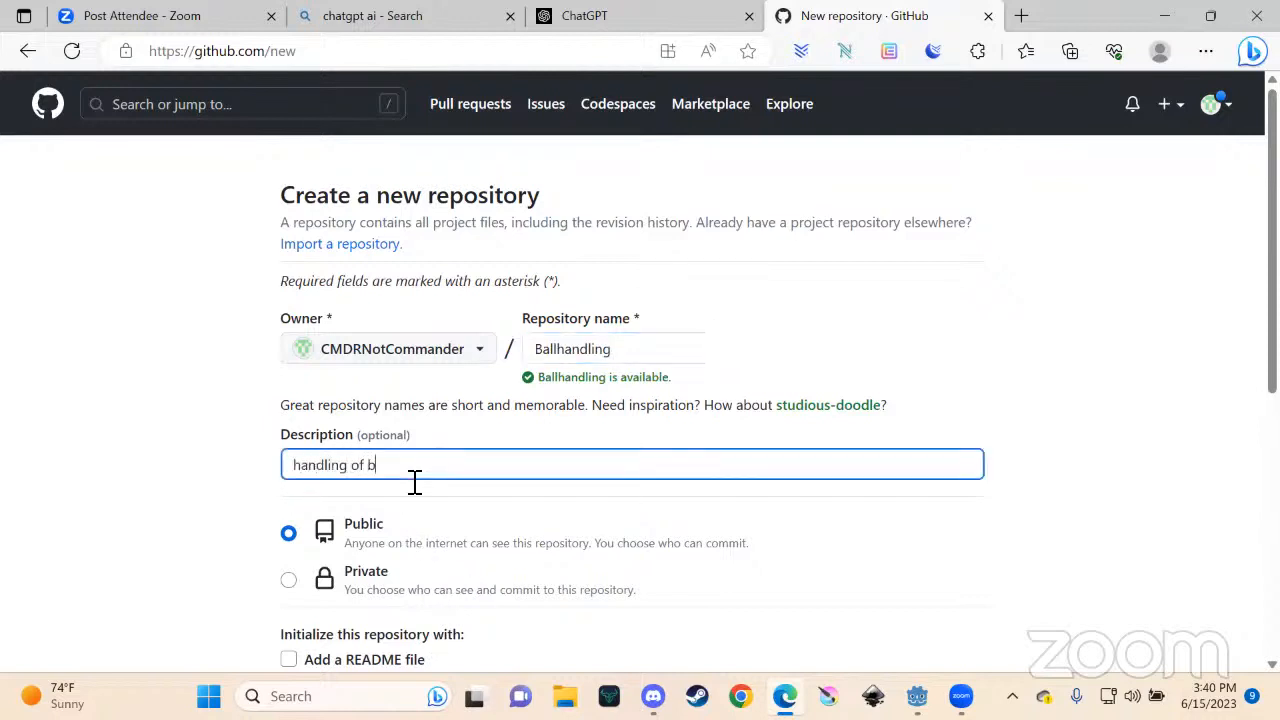
scroll(510, 430, "down", 2)
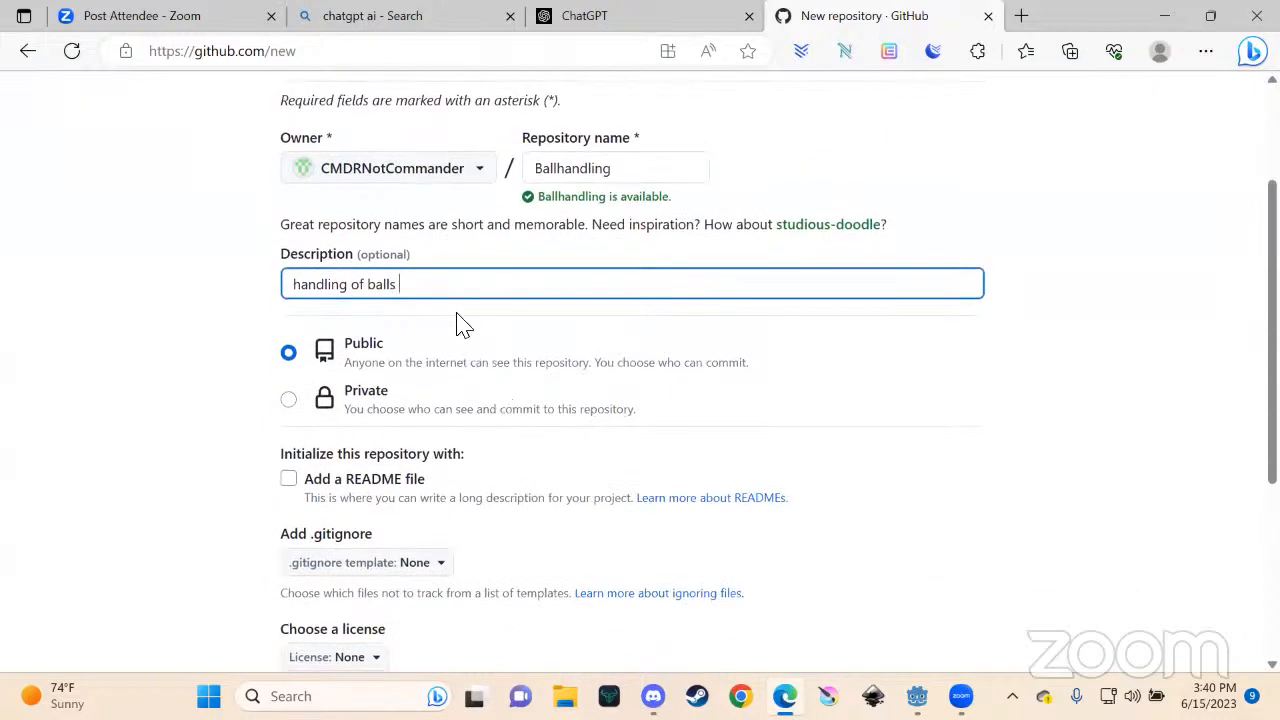
scroll(460, 323, "down", 2)
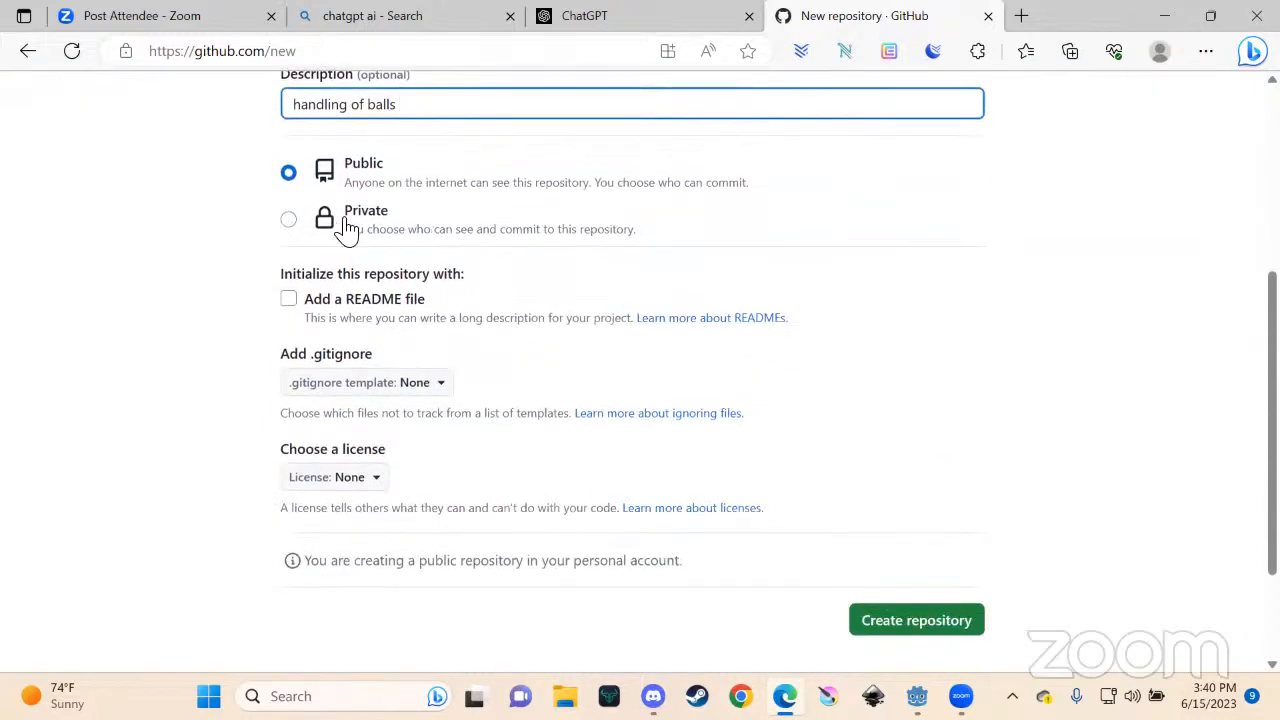
left_click(287, 224)
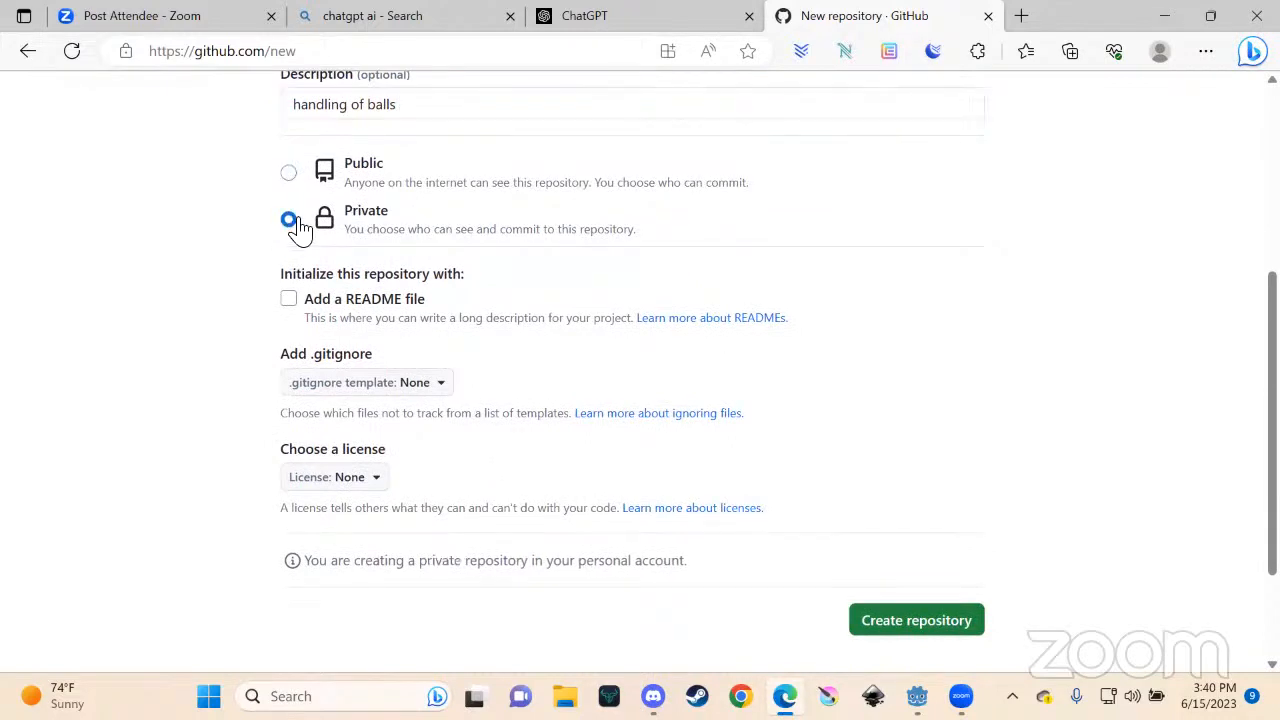
- Initialize the repository with a README file and keep the license at None
scroll(420, 262, "down", 1)
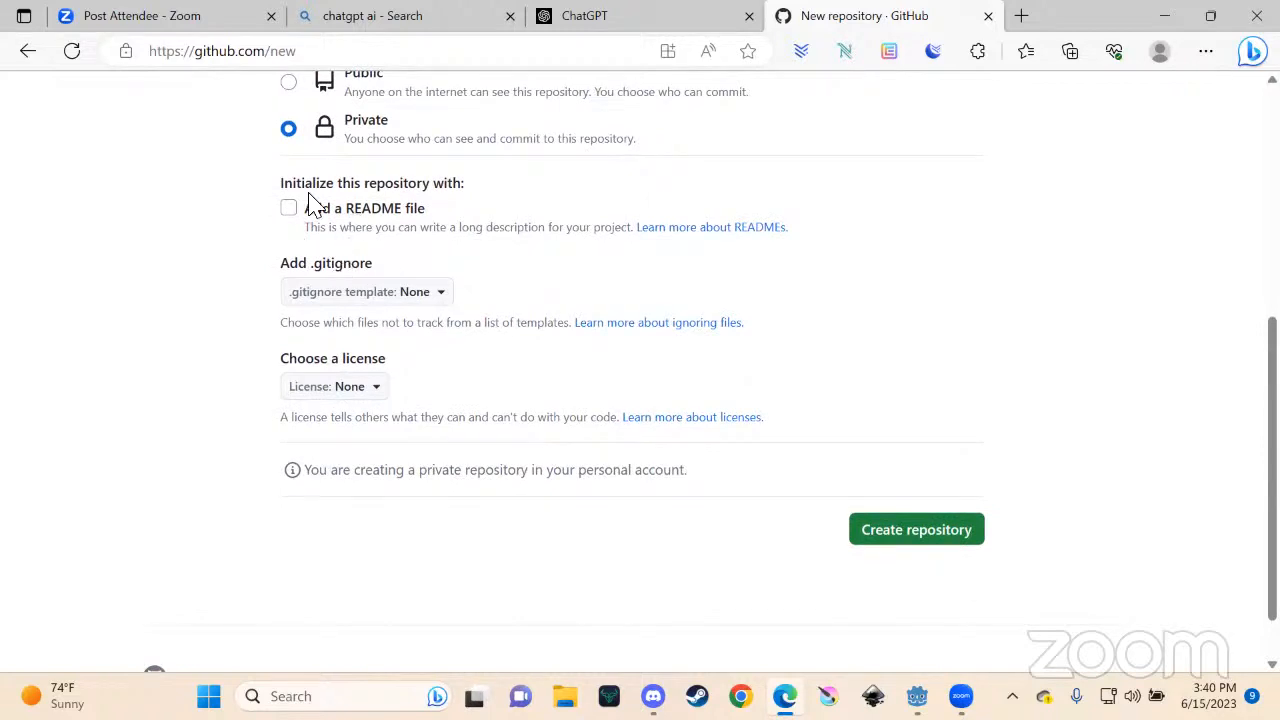
left_click(289, 210)
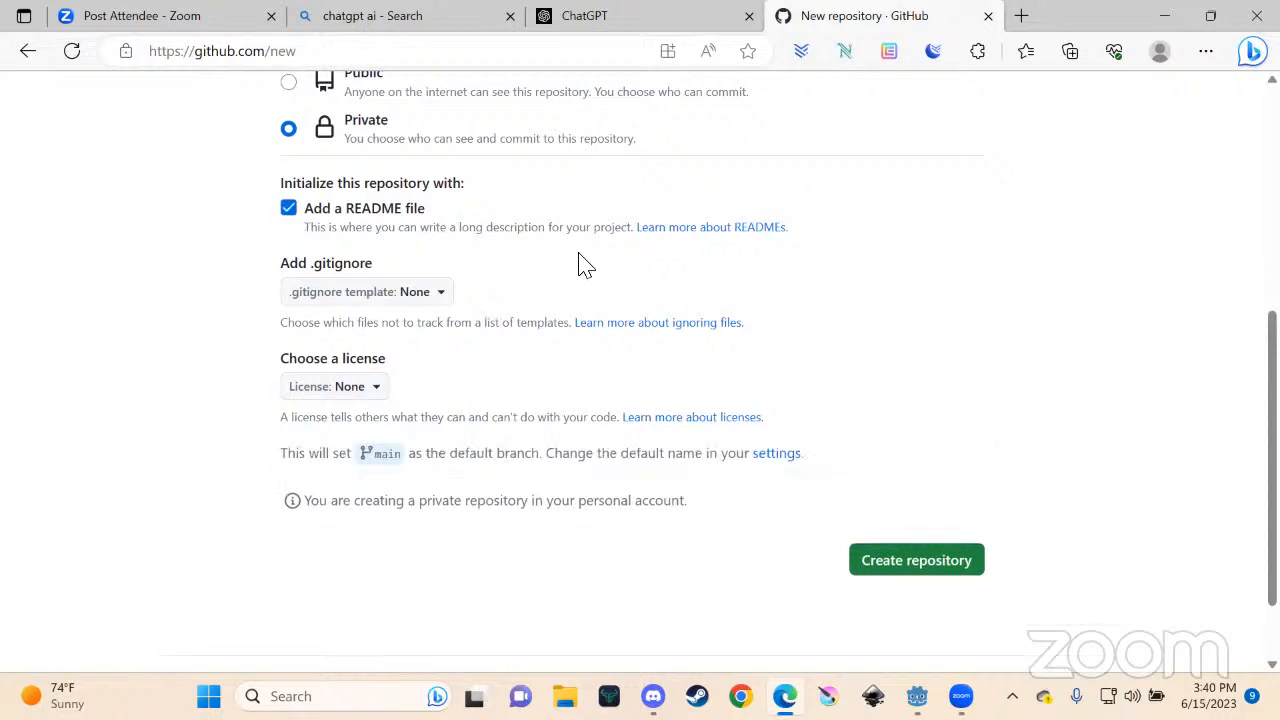
left_click(383, 386)
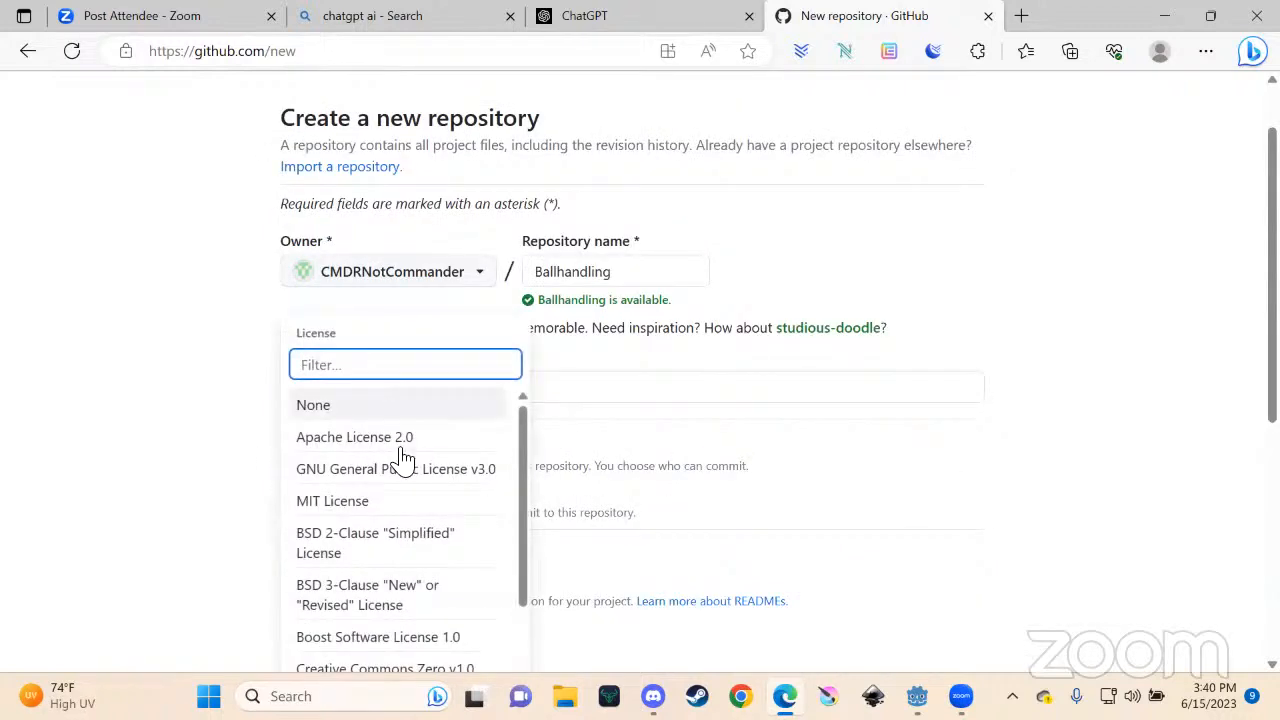
left_click(471, 402)
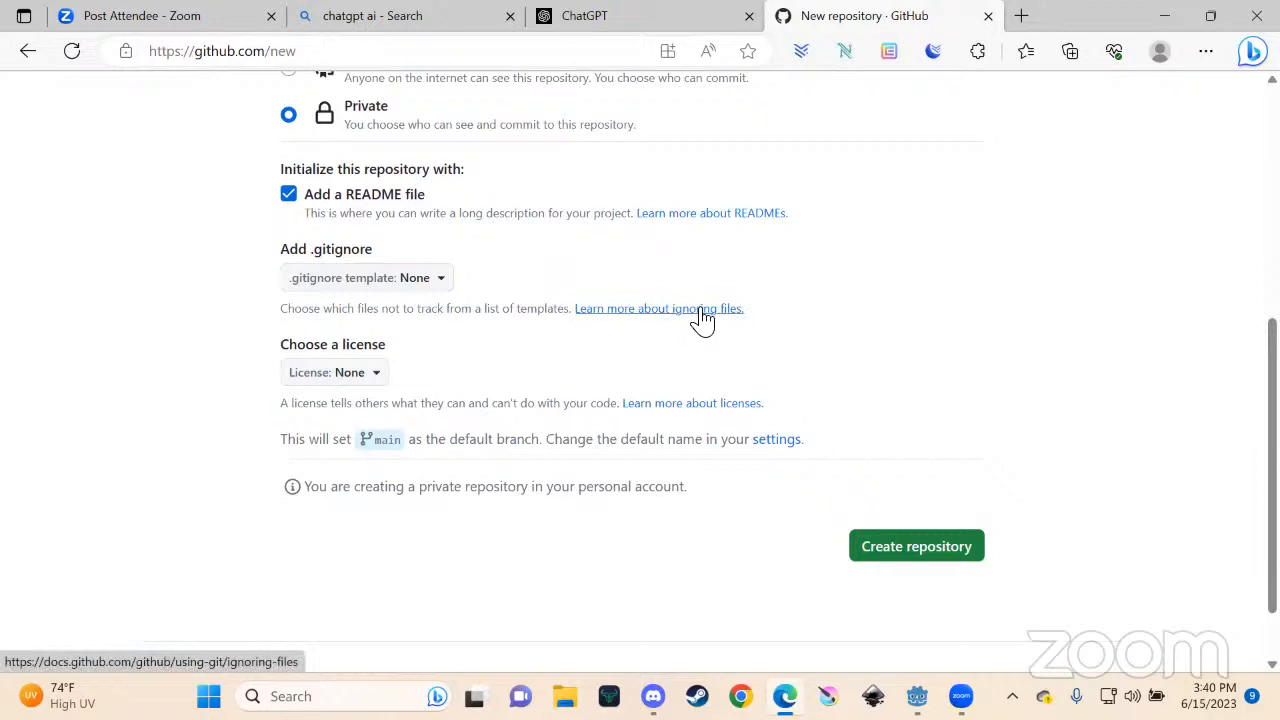
- Choose Godot as the repository's .gitignore template
left_click(434, 283)
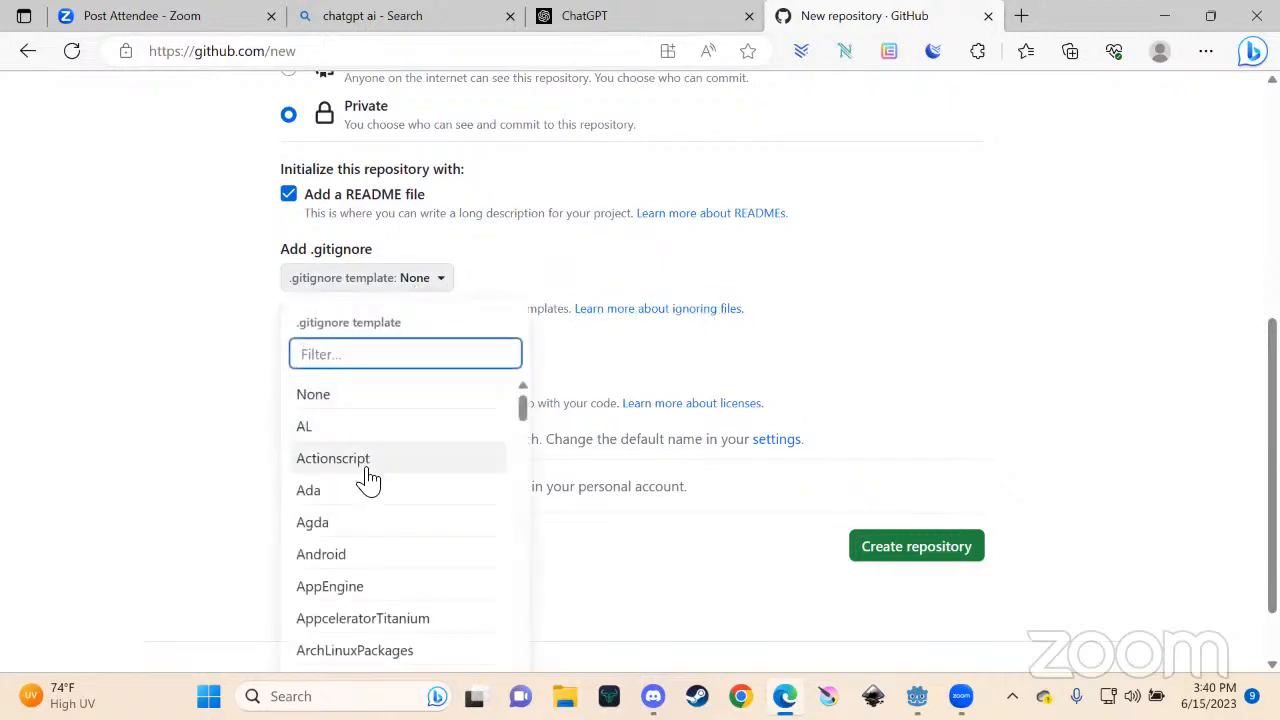
scroll(367, 532, "down", 1)
scroll(367, 532, "down", 4)
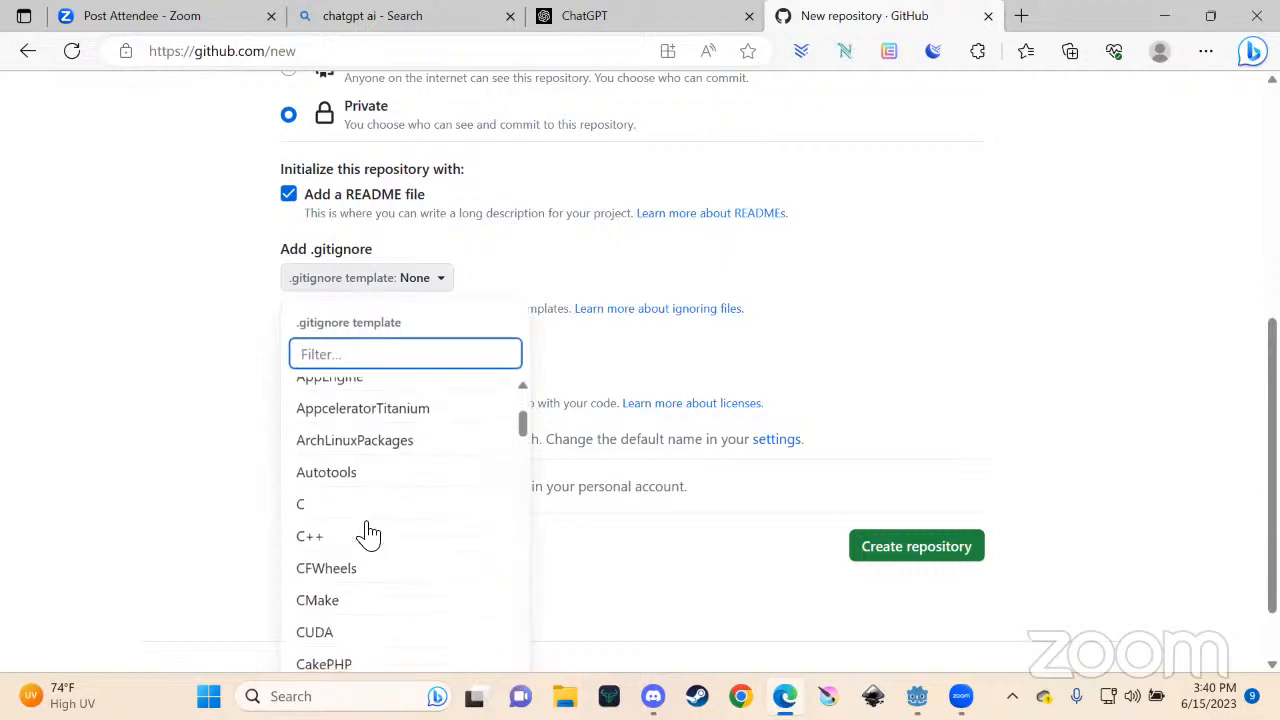
scroll(368, 535, "down", 7)
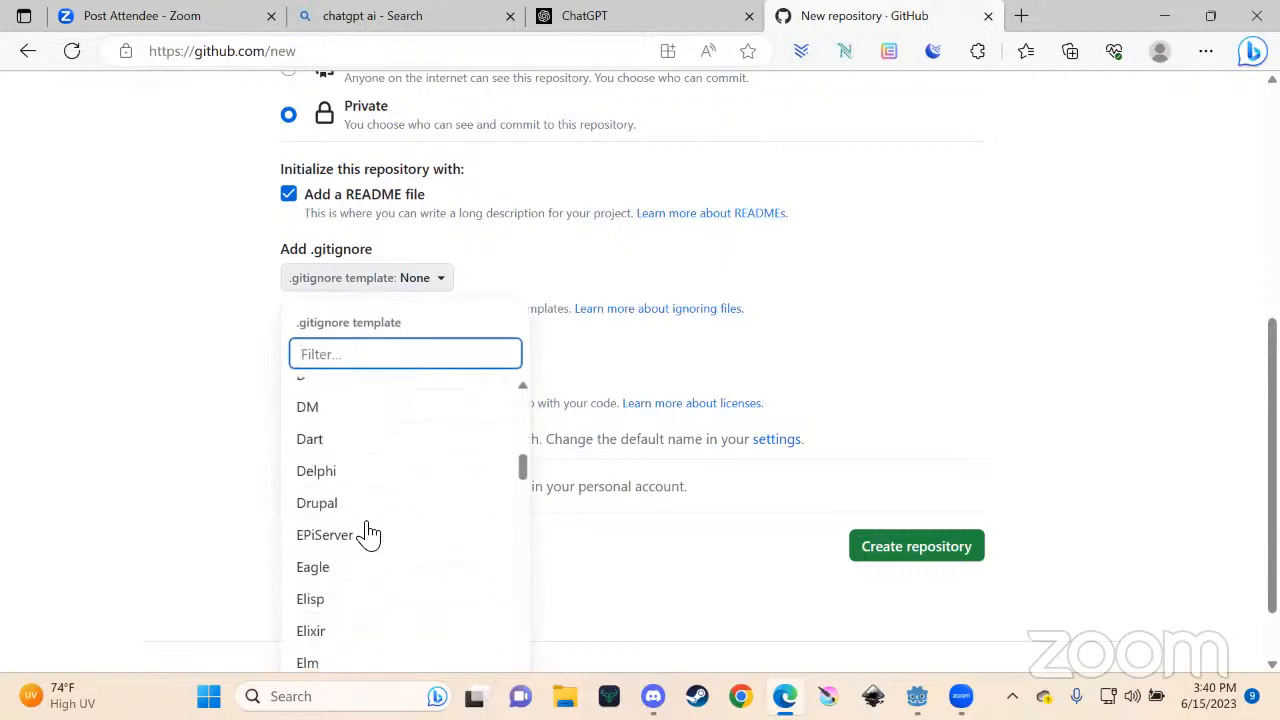
scroll(366, 500, "down", 1)
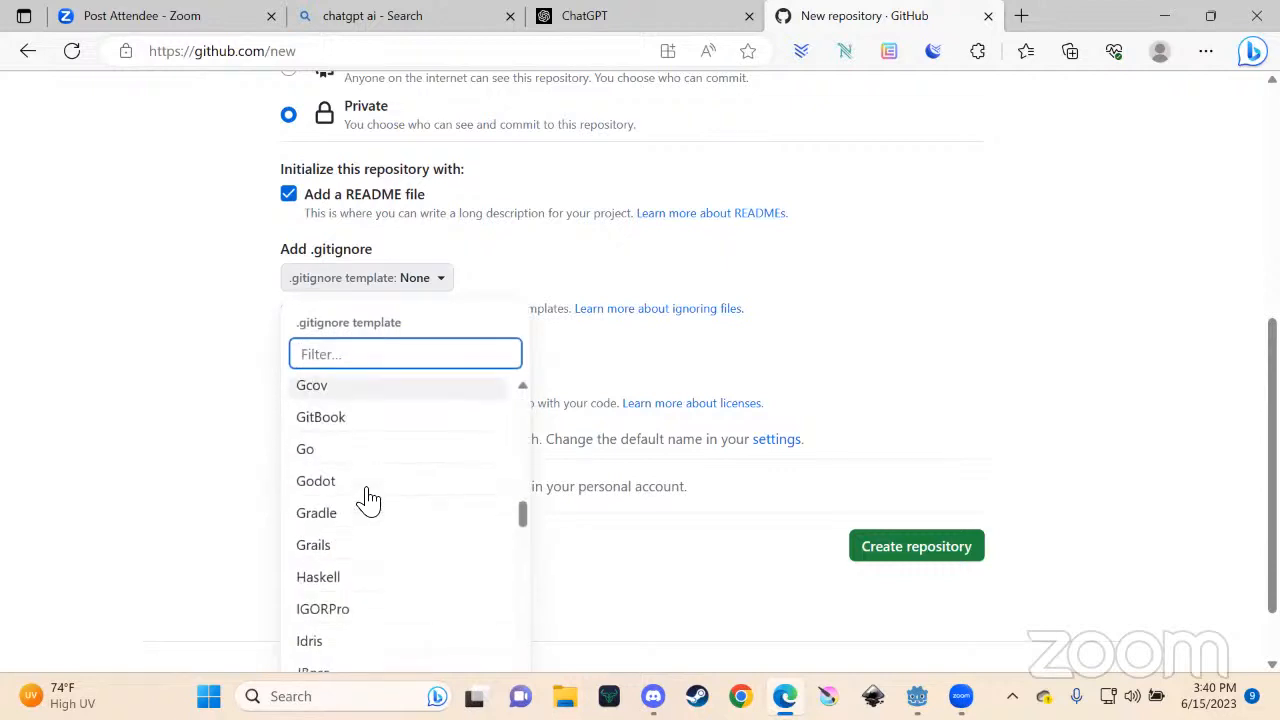
left_click(332, 486)
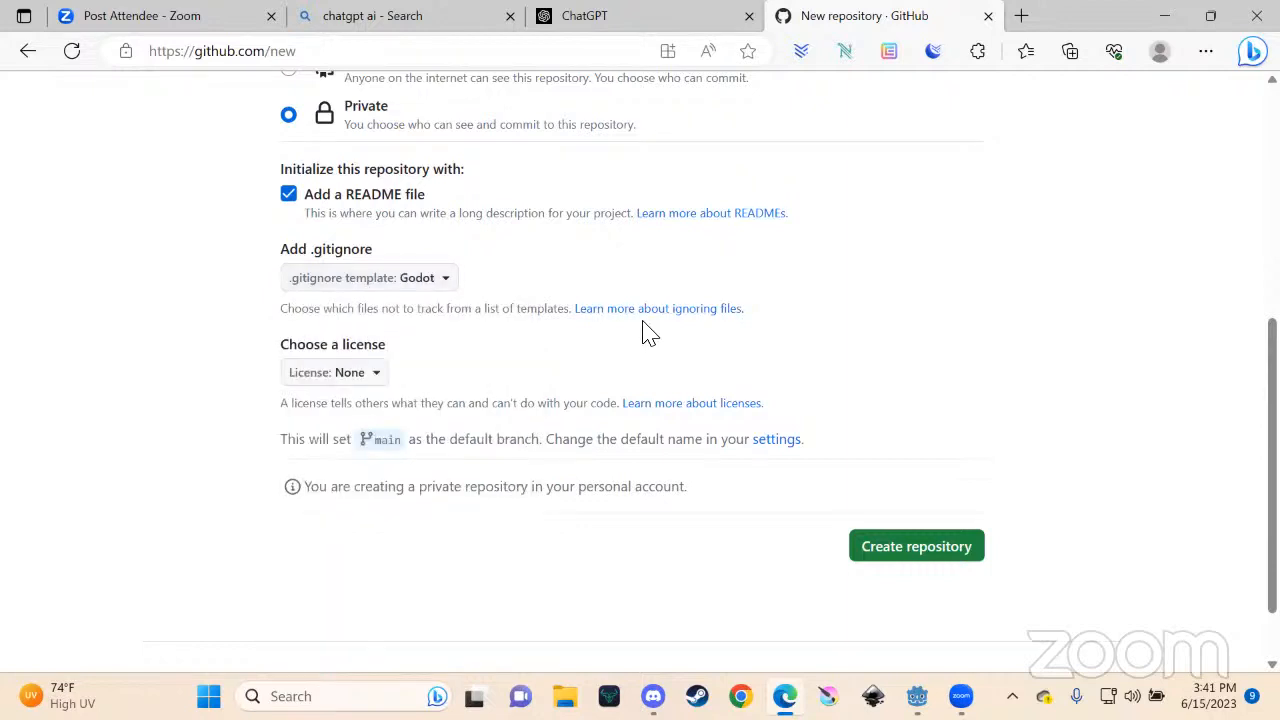
- Look through the available licenses, leave the license at None and create the repository
scroll(646, 334, "down", 1)
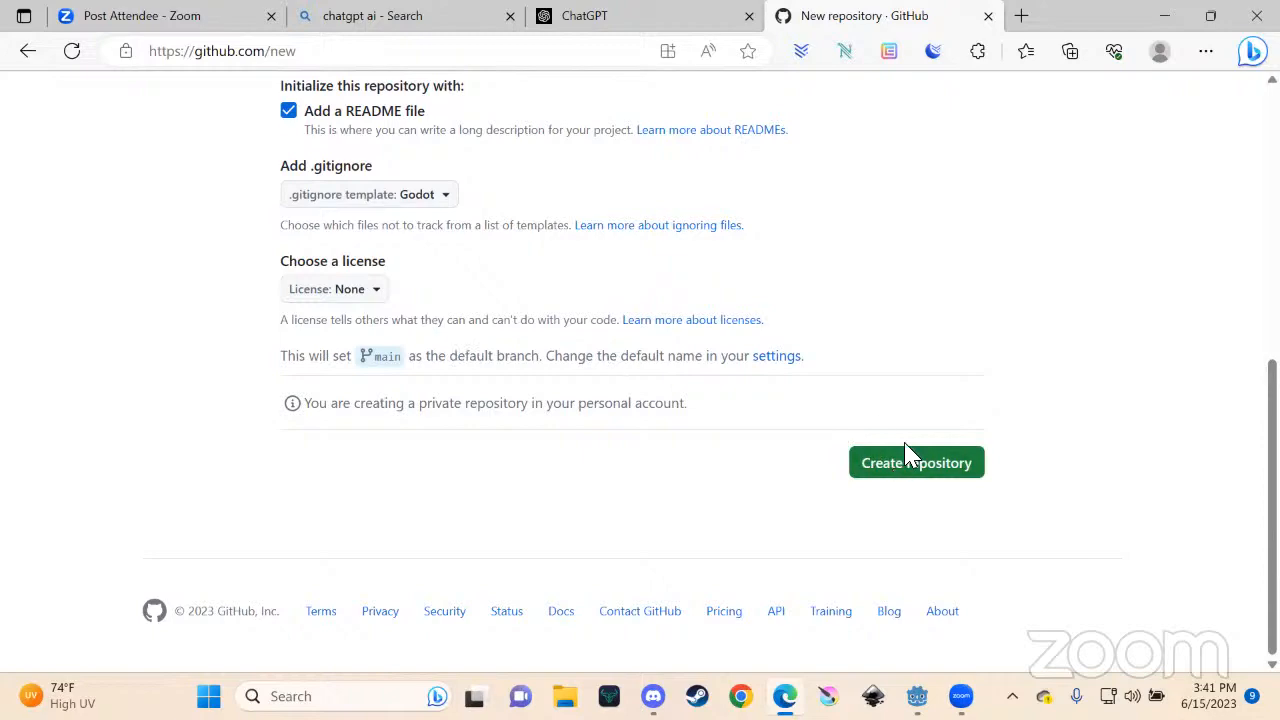
left_click(340, 292)
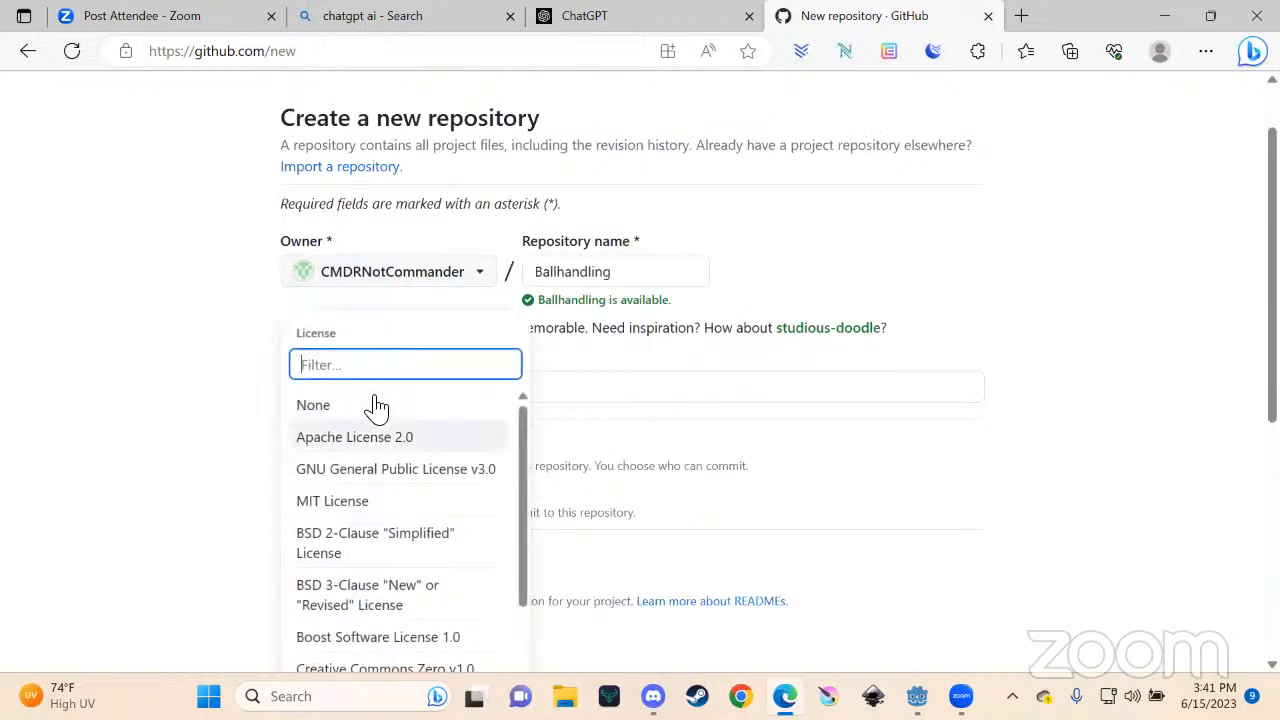
scroll(403, 451, "down", 5)
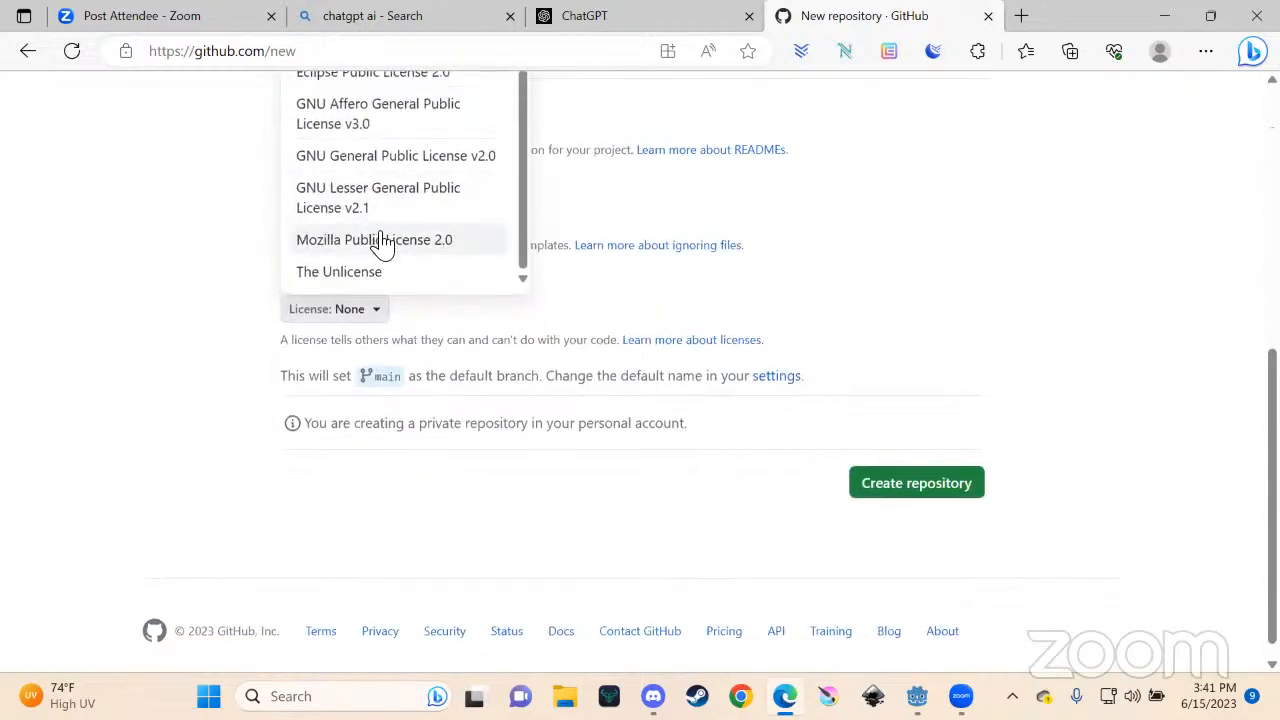
scroll(383, 240, "up", 2)
scroll(383, 240, "up", 3)
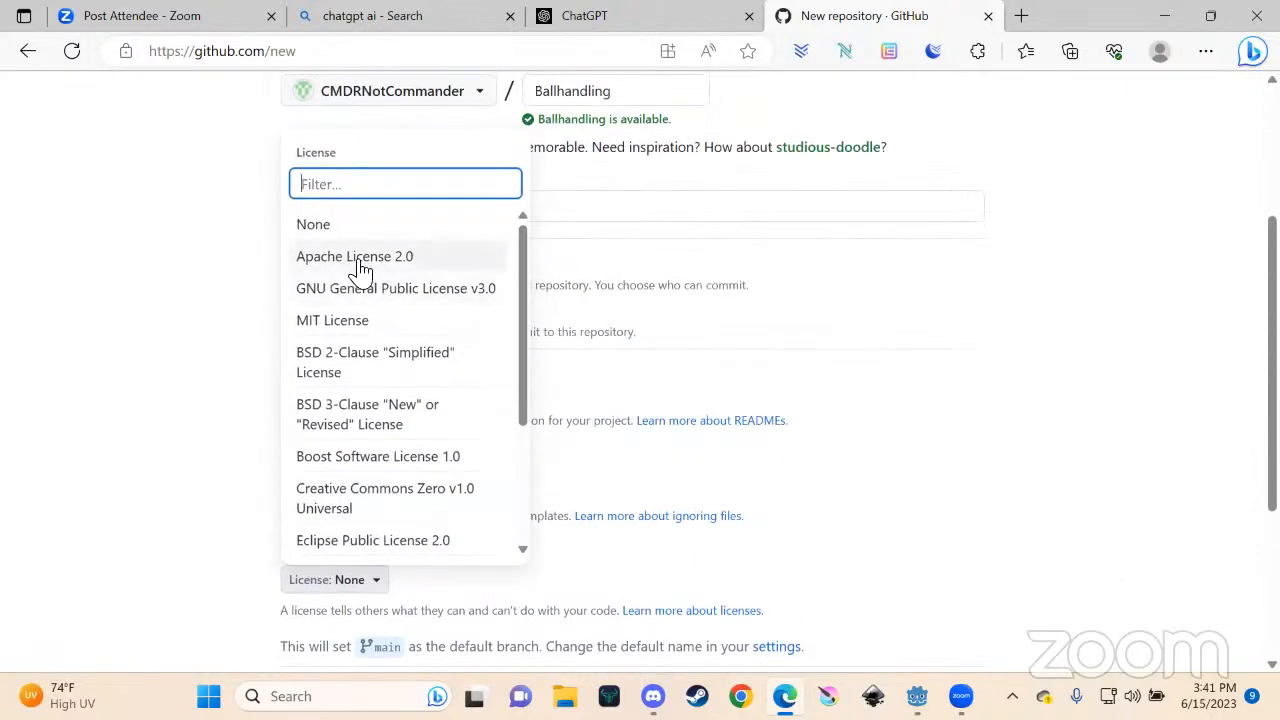
scroll(381, 318, "down", 5)
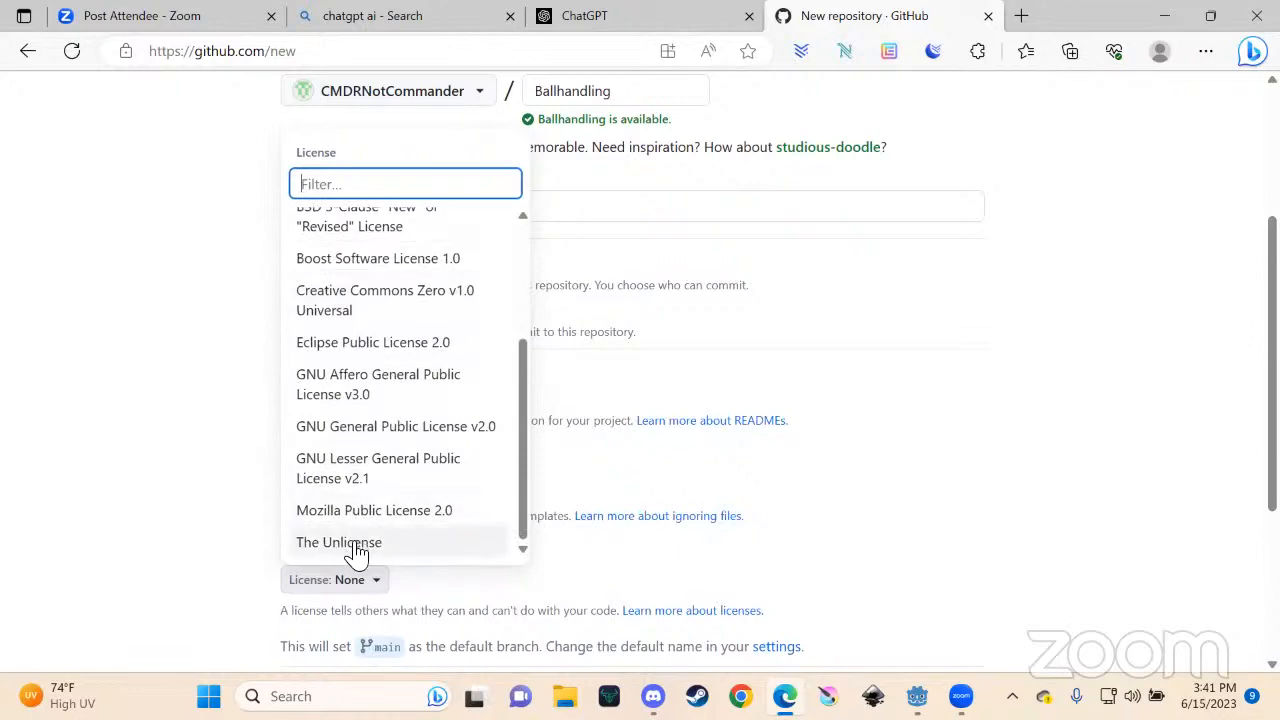
scroll(366, 368, "up", 1)
scroll(366, 368, "up", 5)
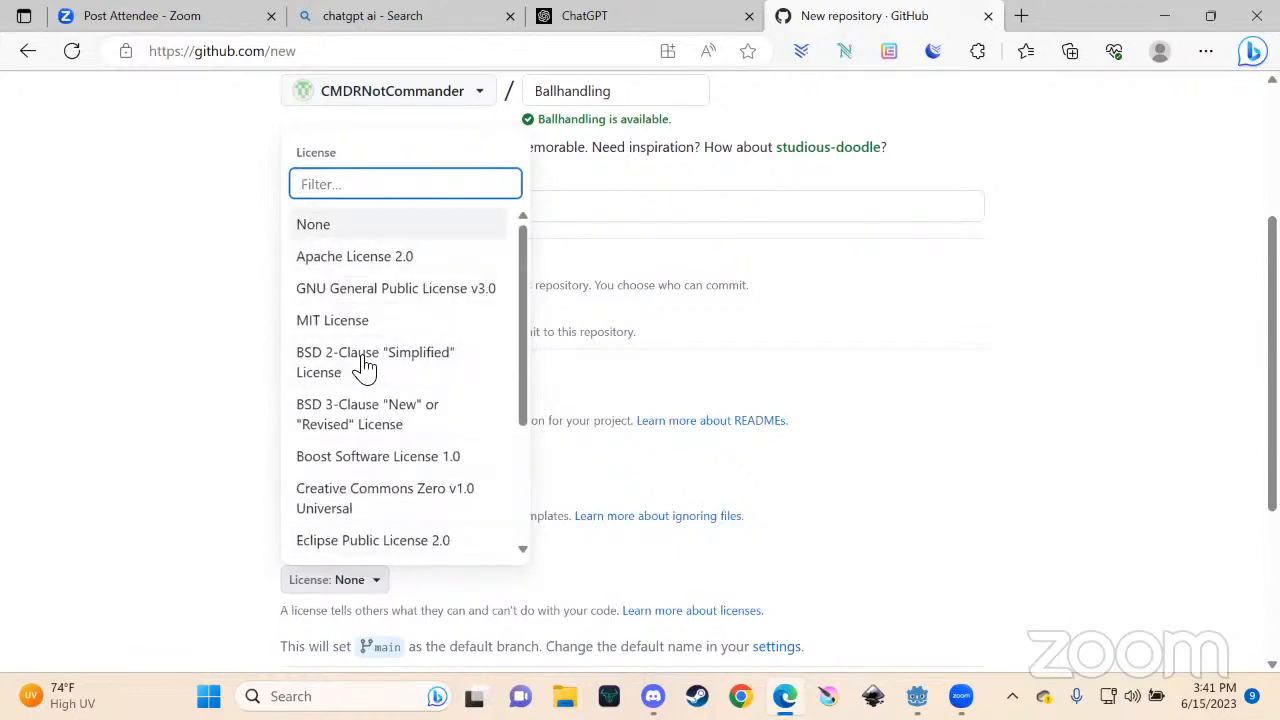
key("Escape")
scroll(648, 320, "down", 3)
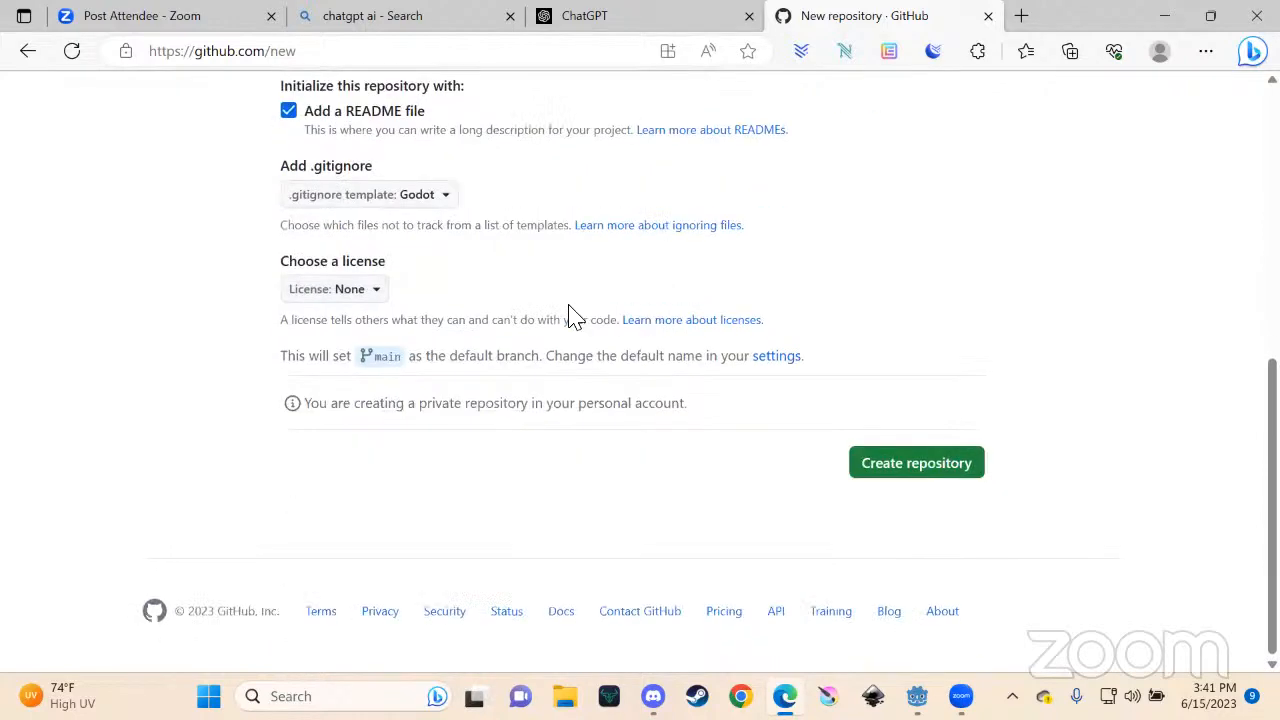
left_click(924, 472)
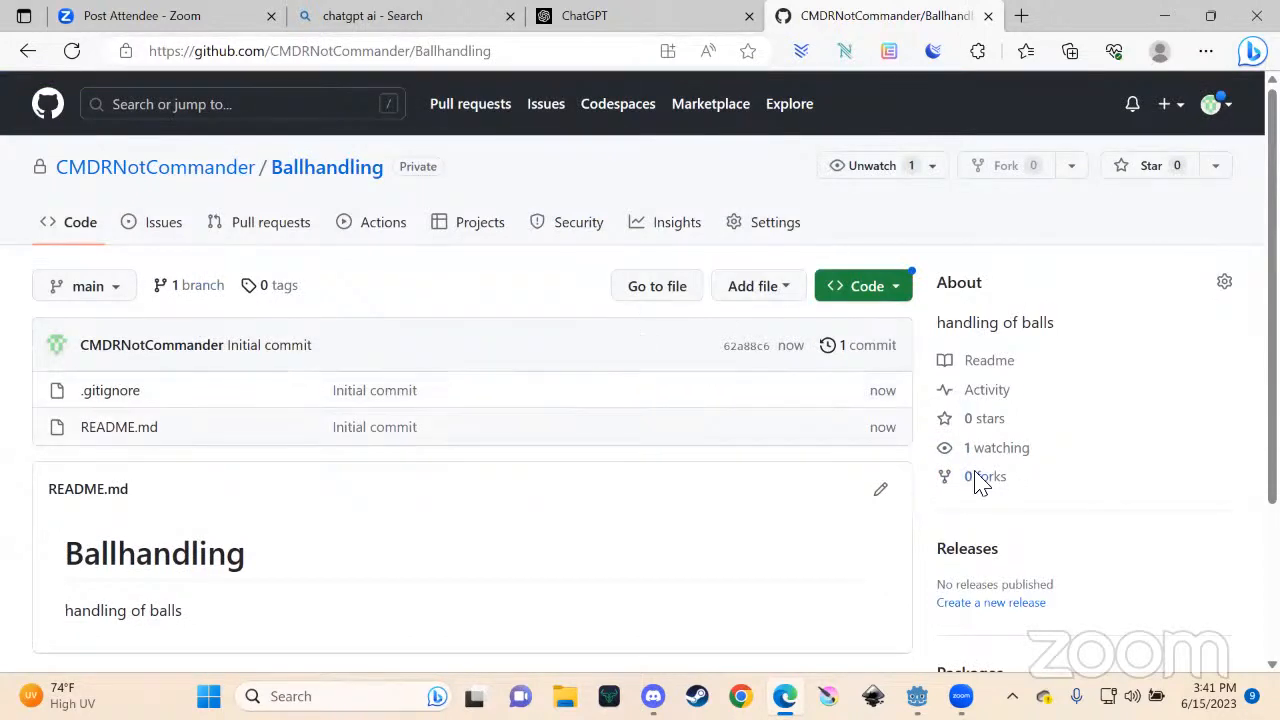
- Check the options for adding files to the Ballhandling repository
left_click(791, 289)
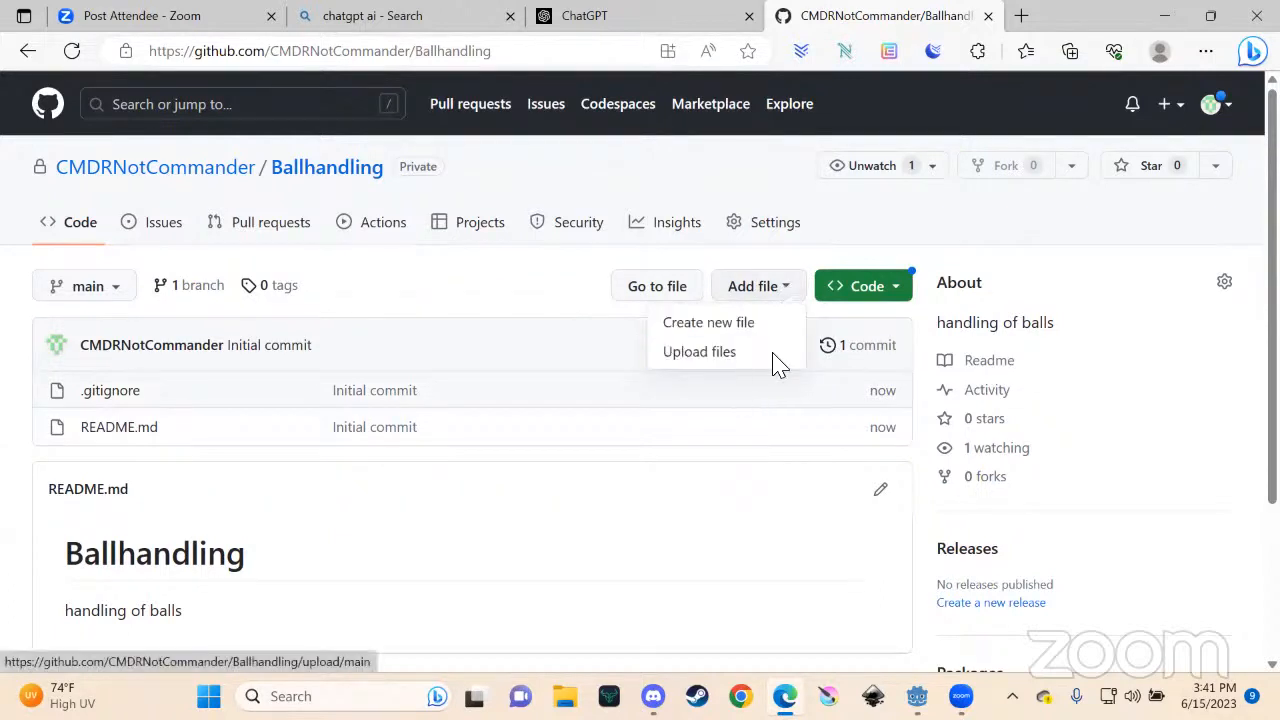
left_click(1095, 410)
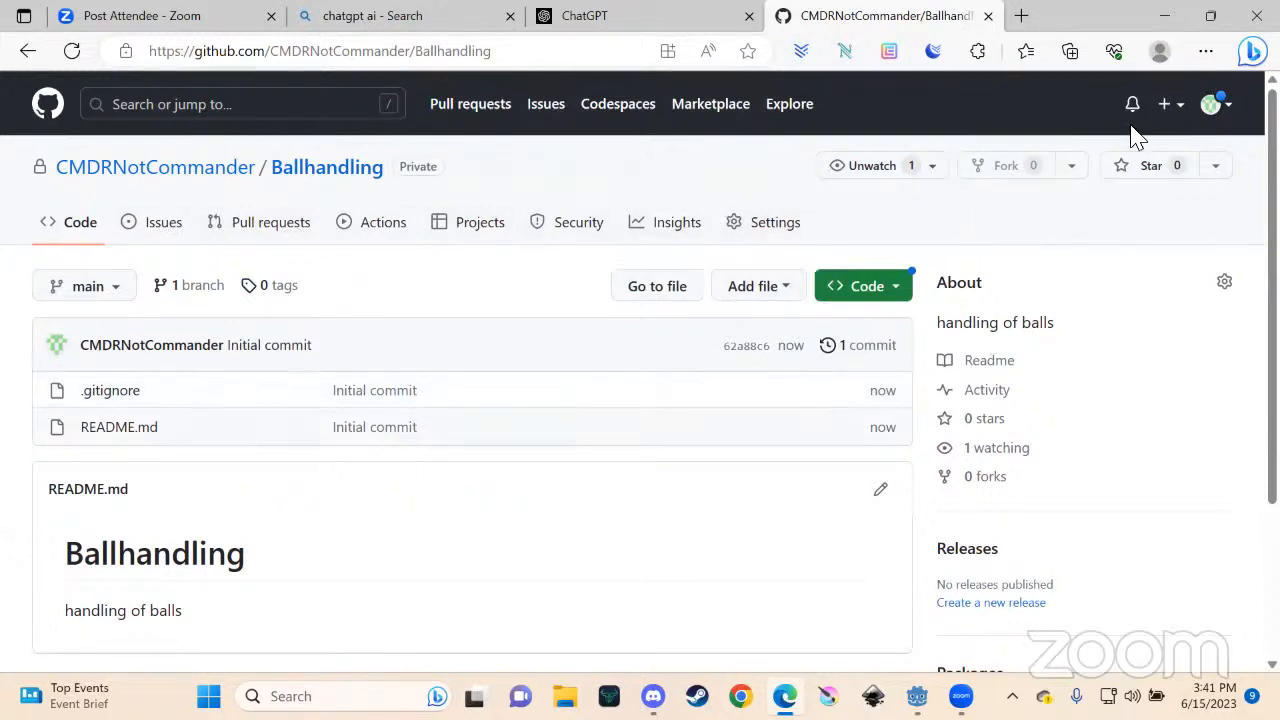
- Open the account settings and look through the settings categories down to Developer settings
left_click(1214, 106)
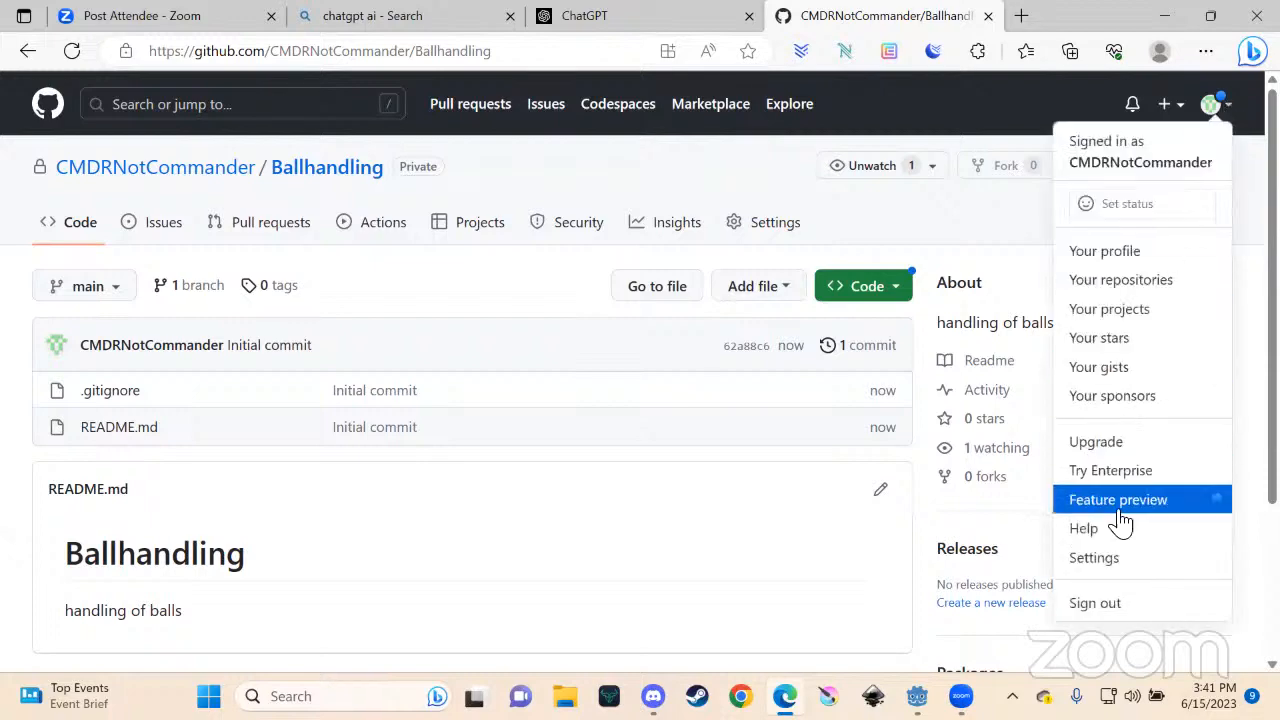
left_click(1105, 560)
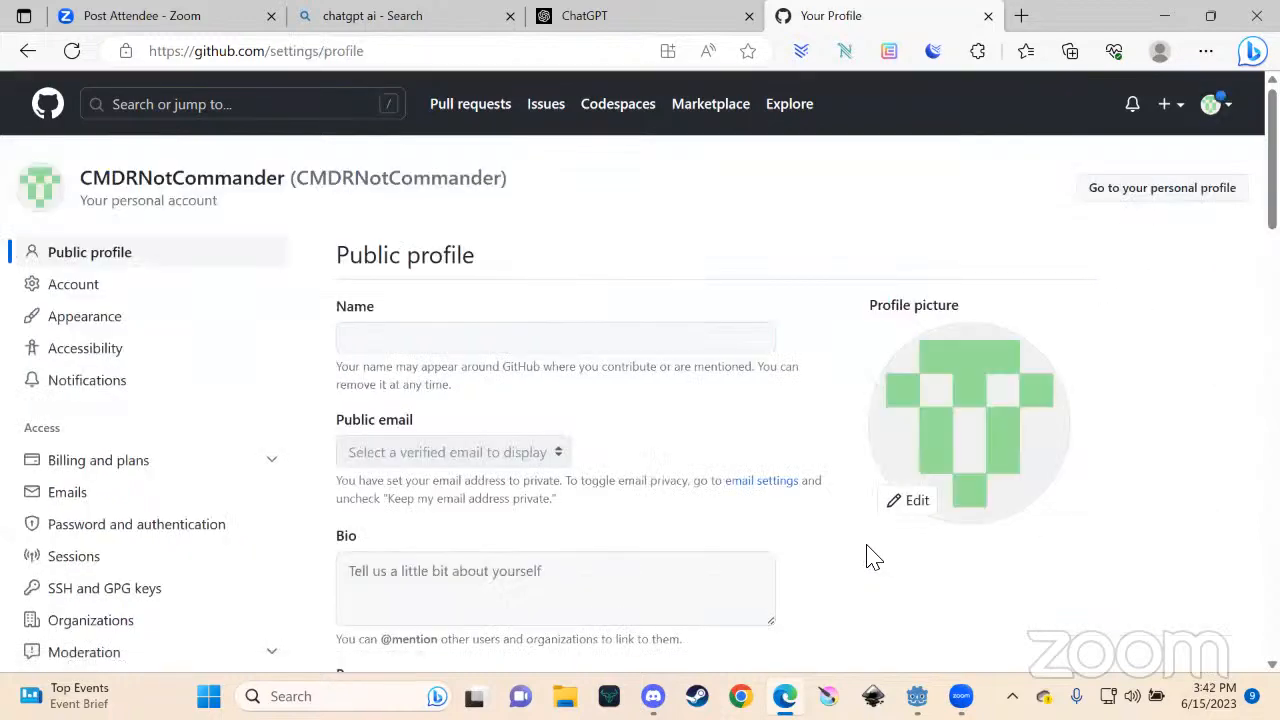
scroll(94, 335, "down", 2)
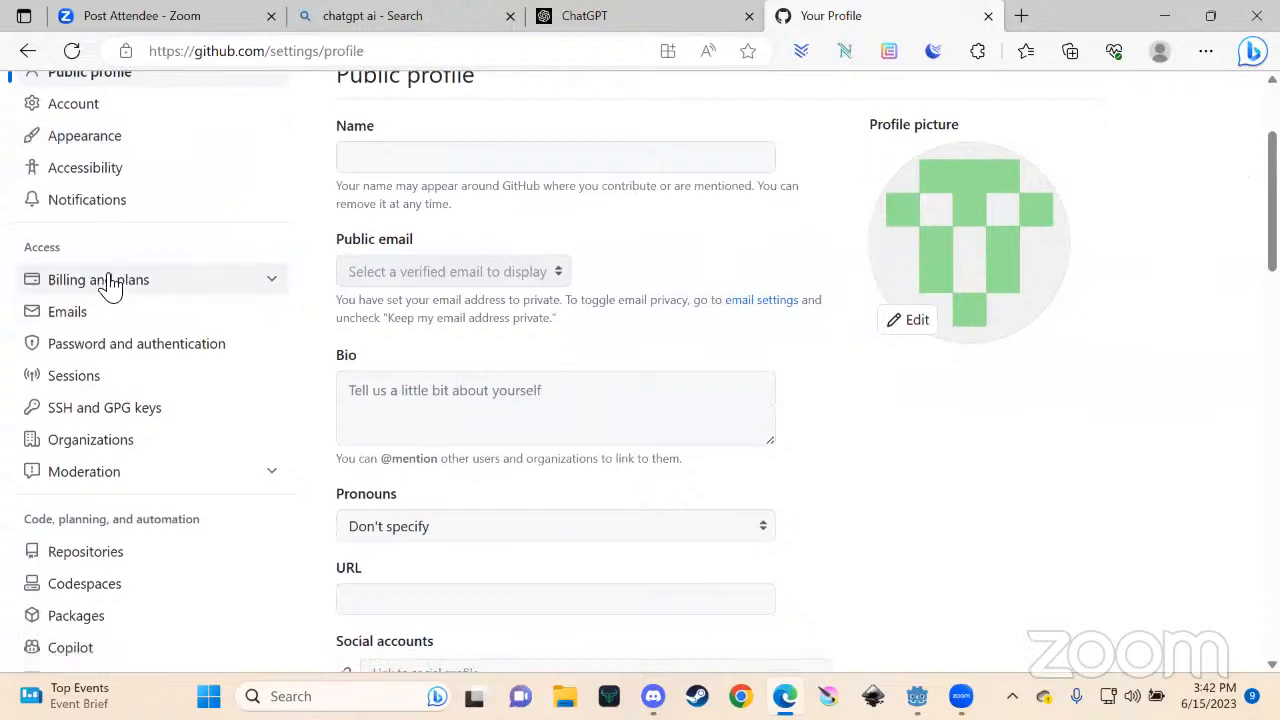
scroll(110, 284, "down", 3)
scroll(117, 300, "down", 1)
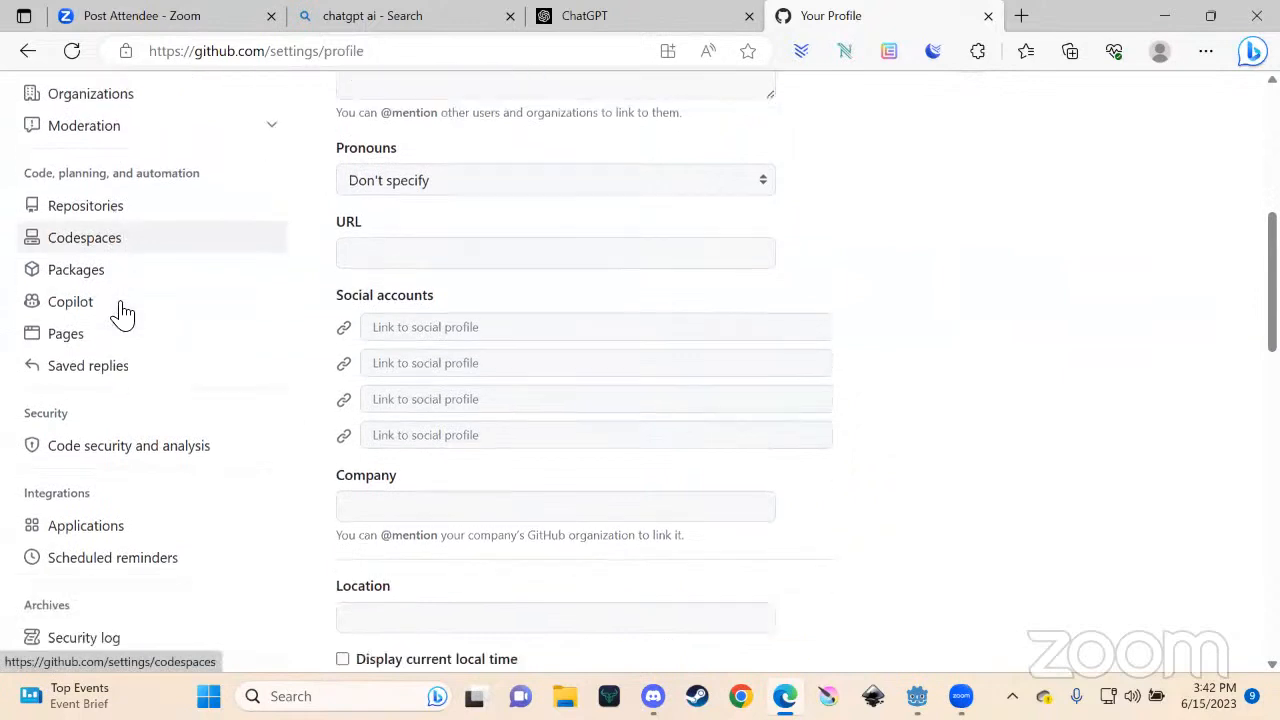
scroll(131, 360, "down", 2)
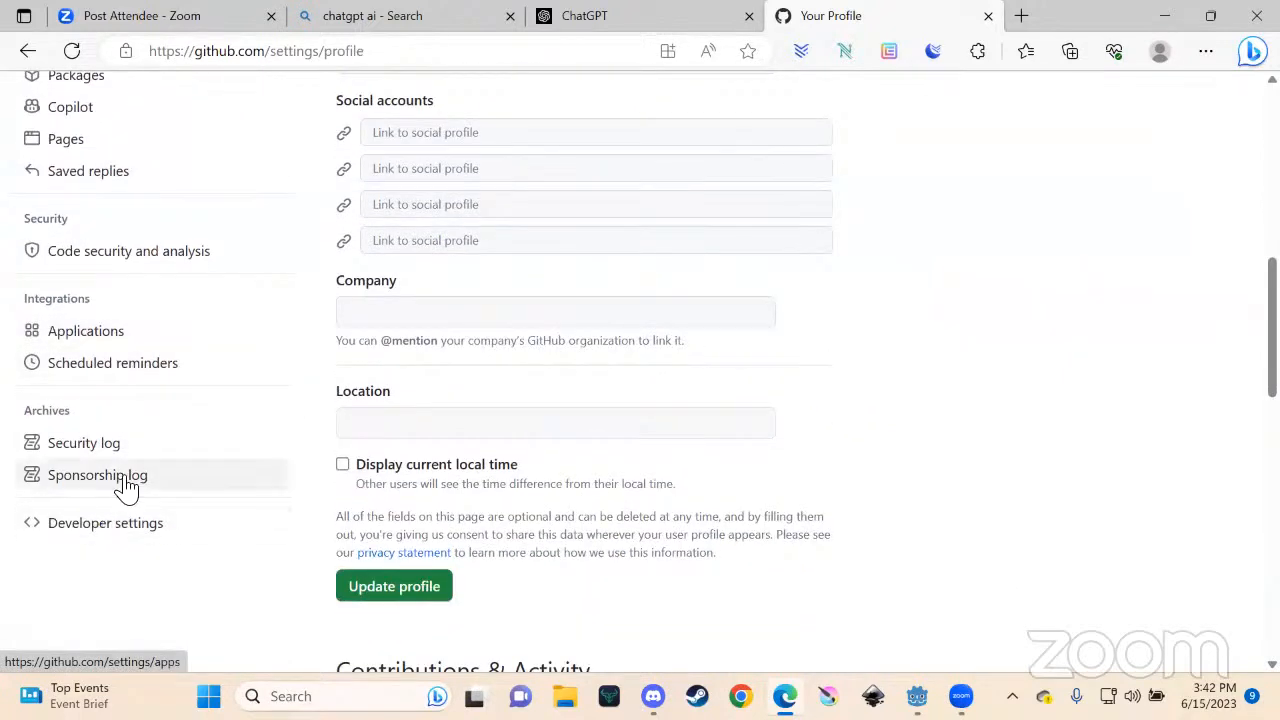
scroll(129, 445, "up", 8)
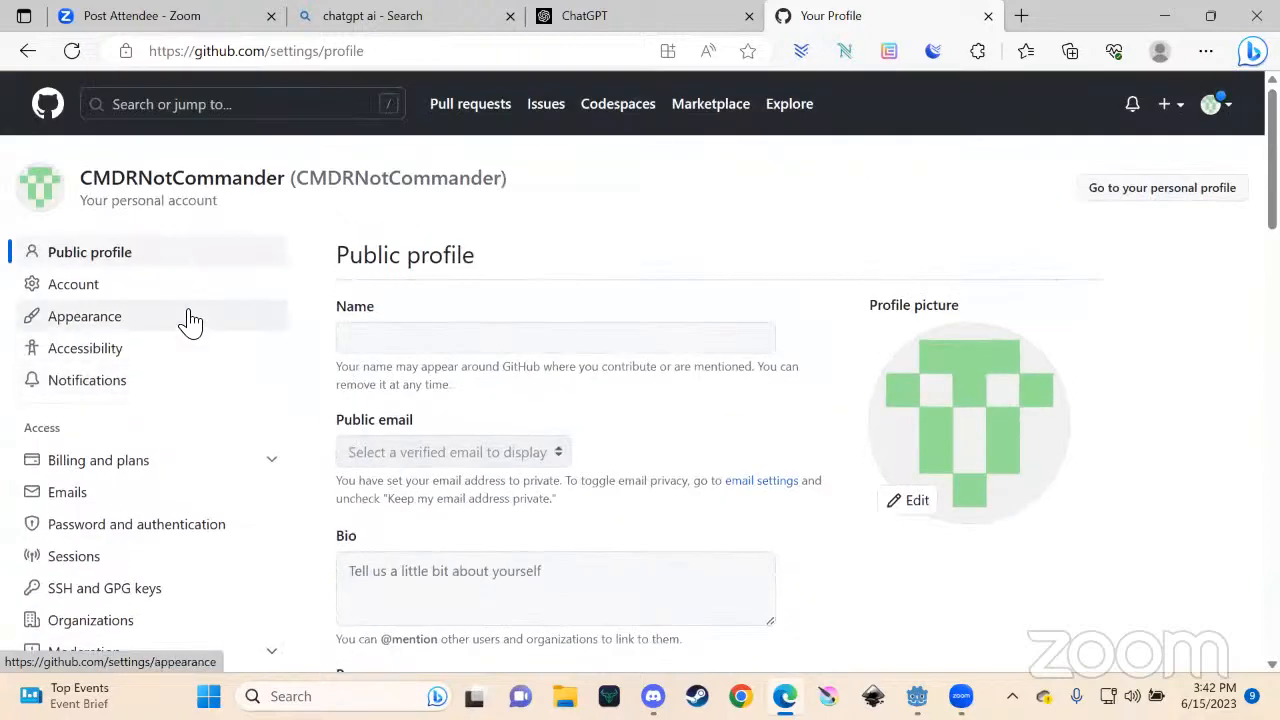
- Search all of GitHub for "certificate"
left_click(269, 104)
type("certifi")
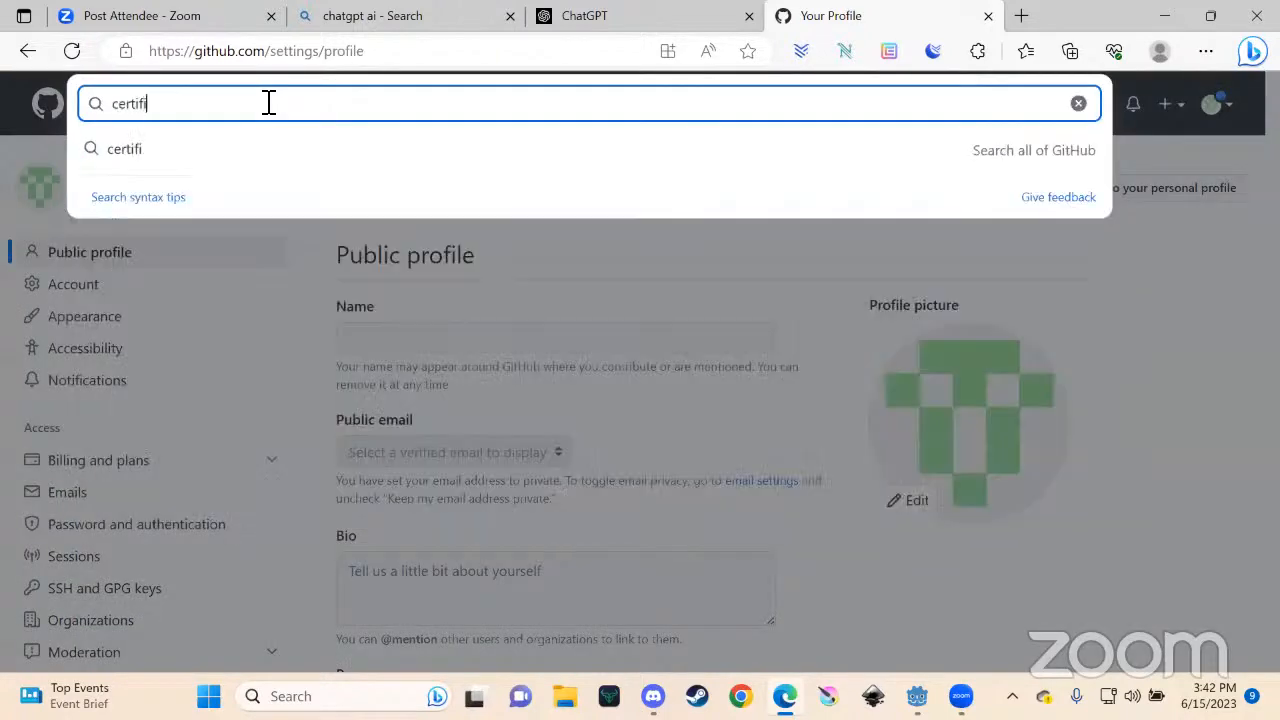
type("cate")
key("Return")
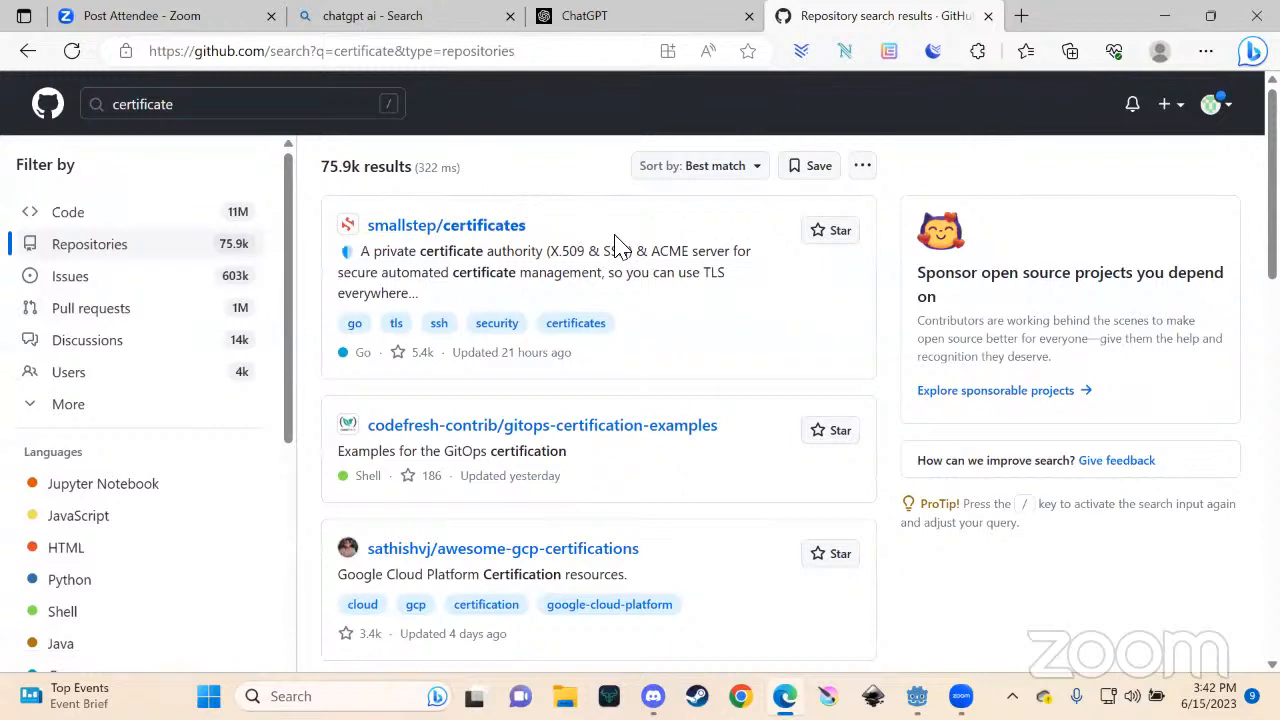
- Look through the repository results and filter options for the certificate search, and return to the account settings
scroll(617, 285, "down", 2)
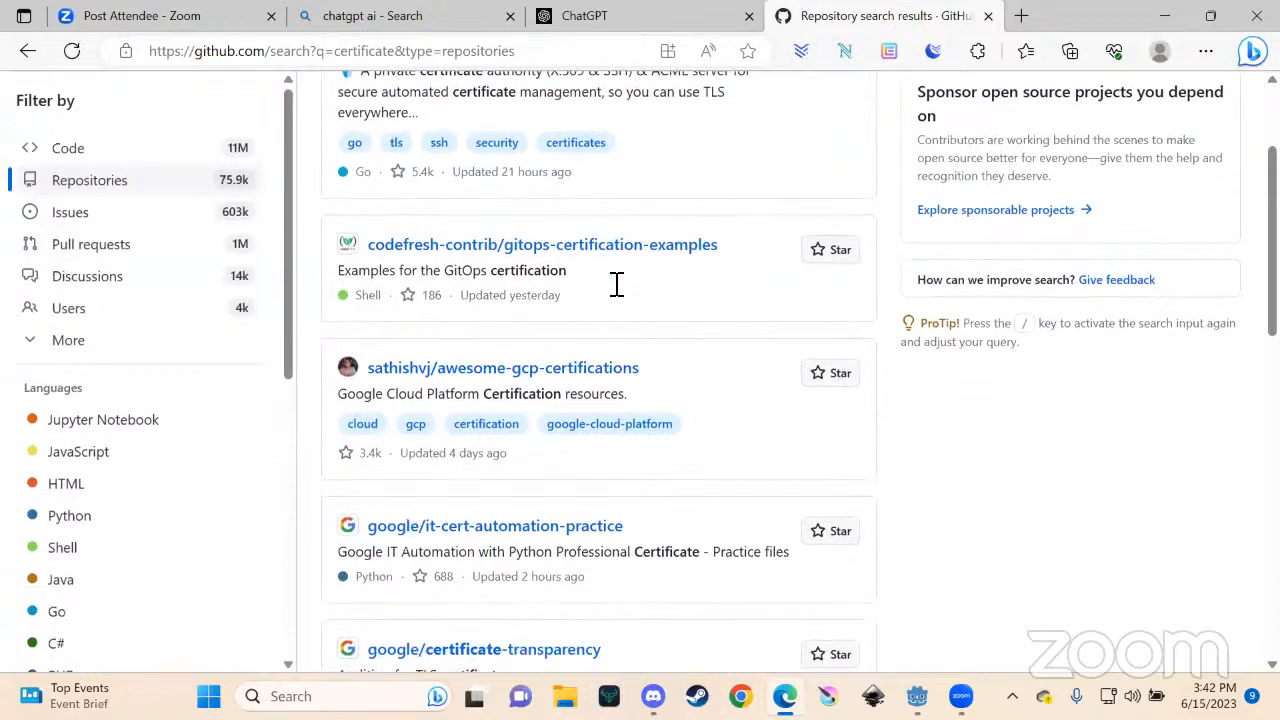
scroll(588, 303, "down", 2)
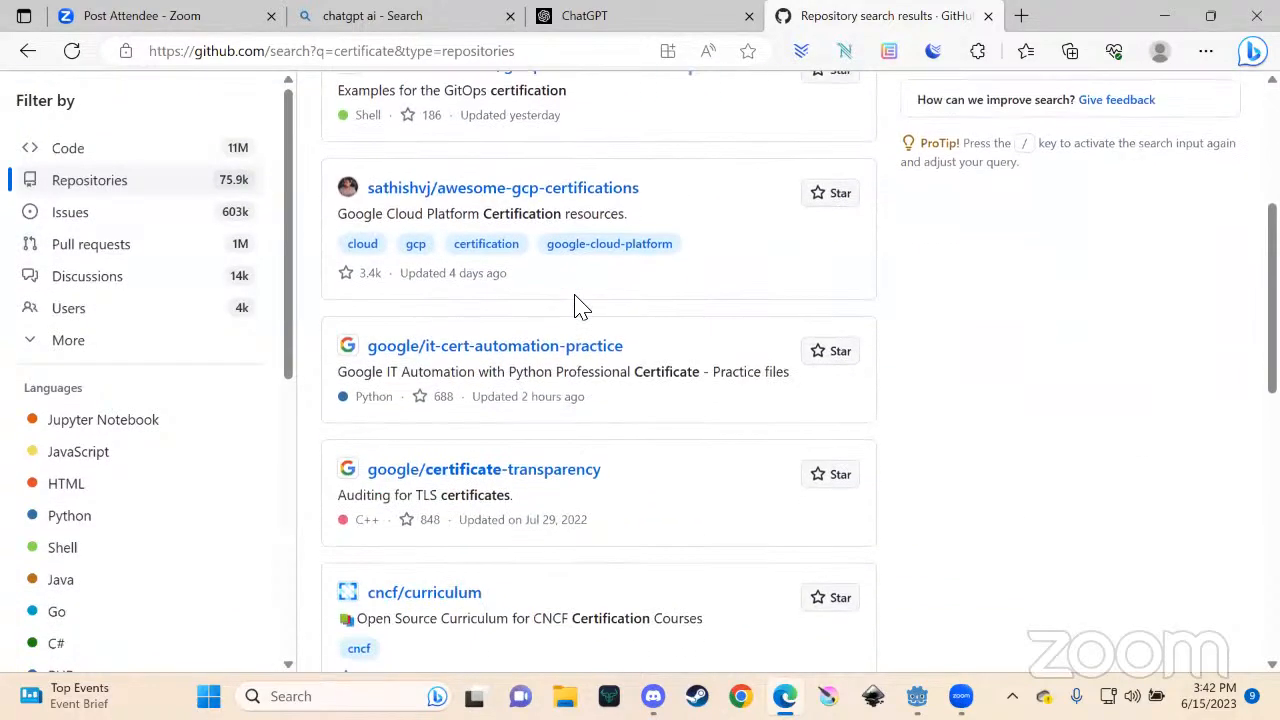
scroll(580, 305, "up", 4)
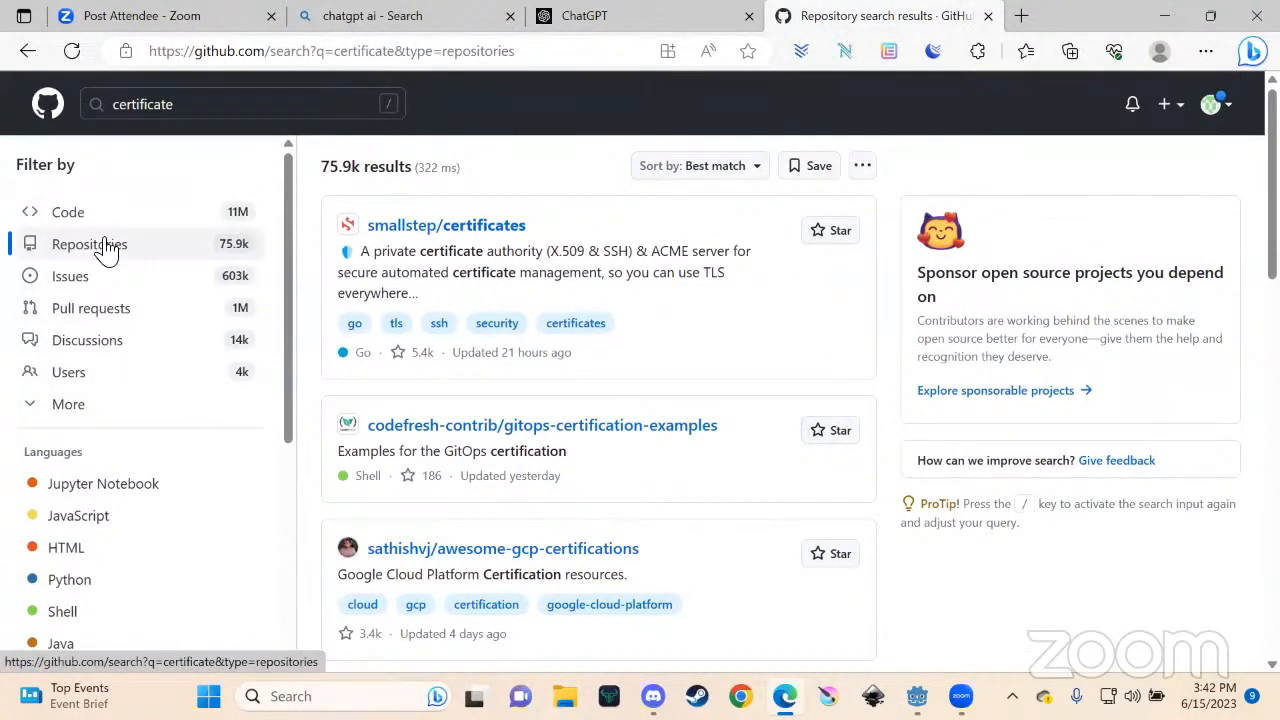
scroll(106, 255, "down", 2)
scroll(117, 458, "down", 4)
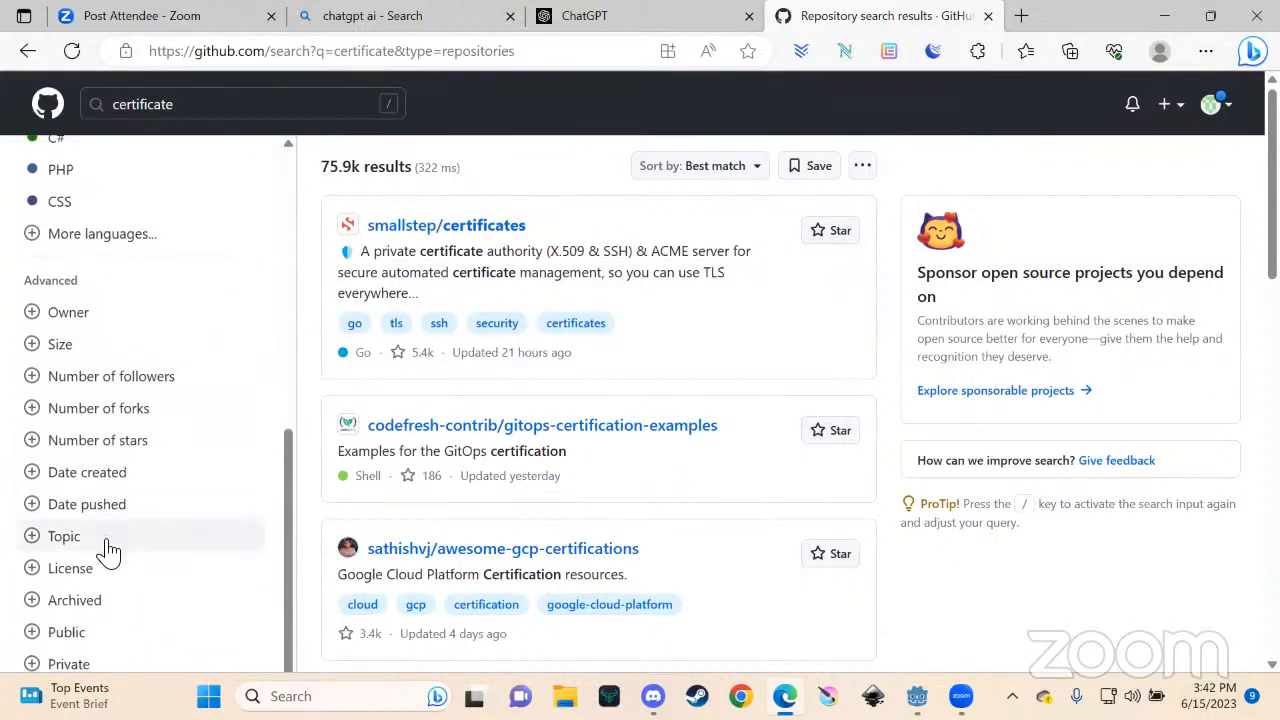
scroll(109, 551, "up", 6)
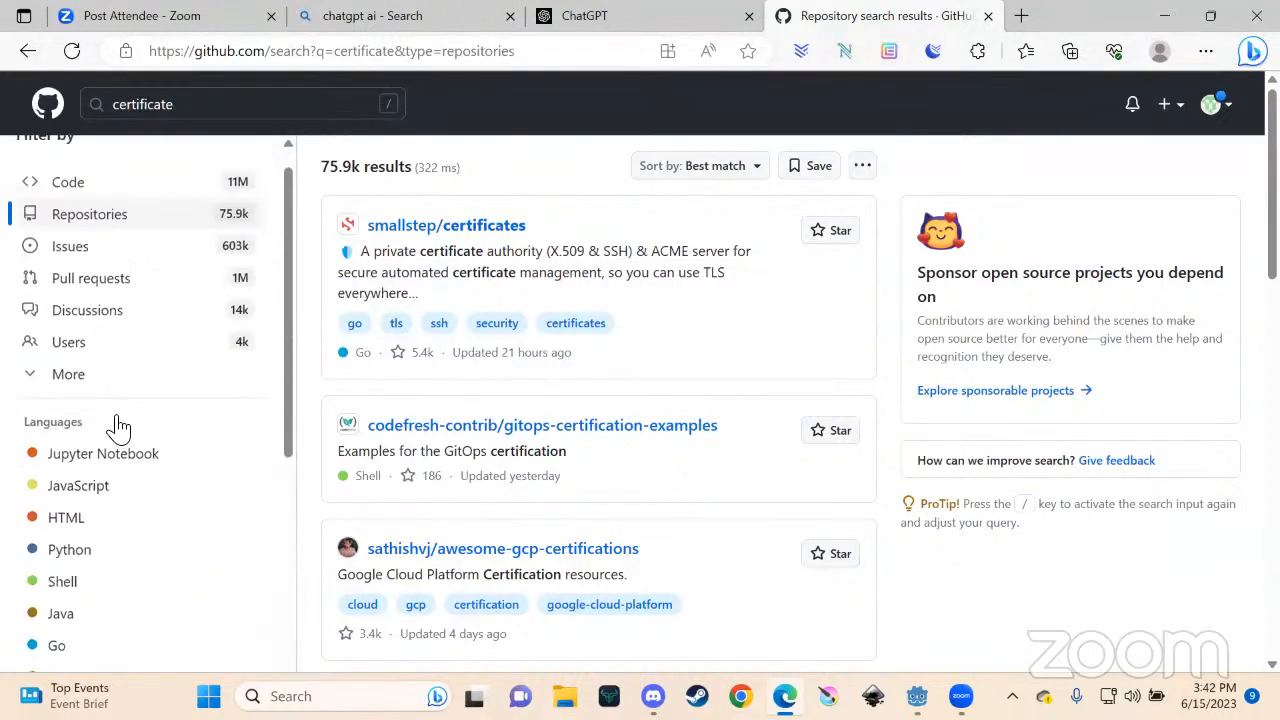
left_click(1230, 118)
left_click(1128, 562)
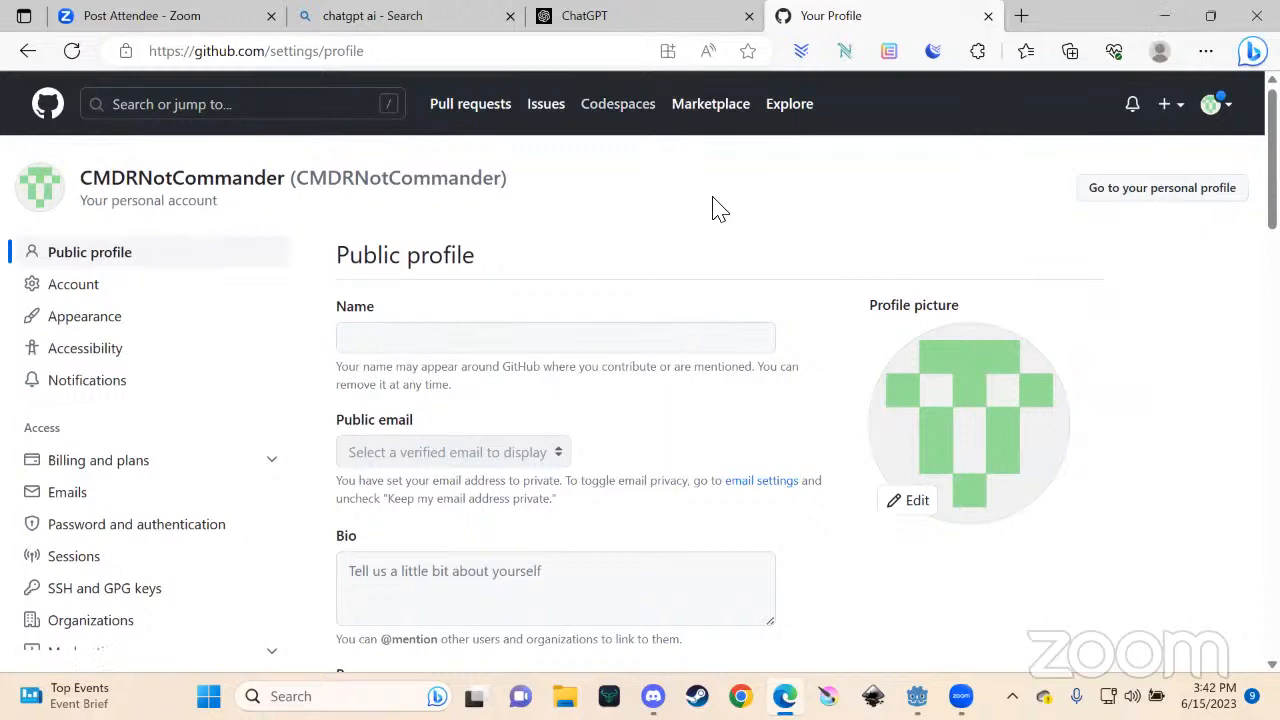
- Search the web for "gittools" in a new browser tab
left_click(1021, 15)
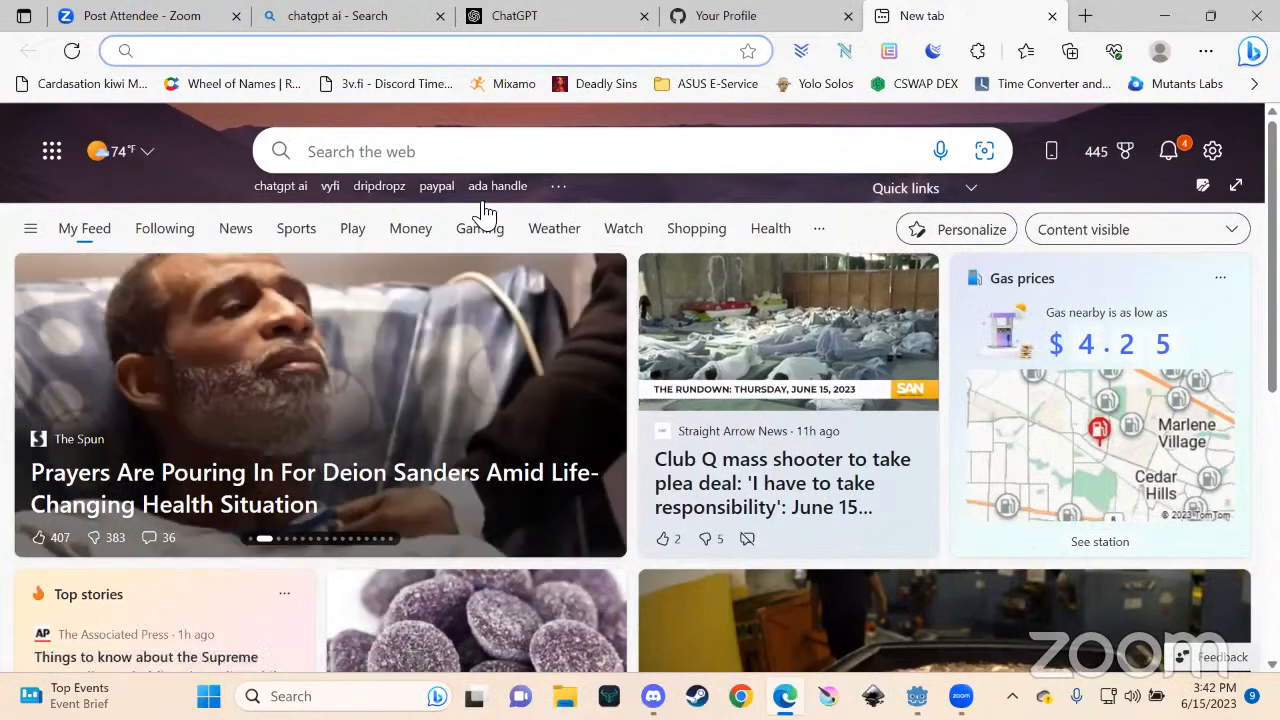
left_click(501, 151)
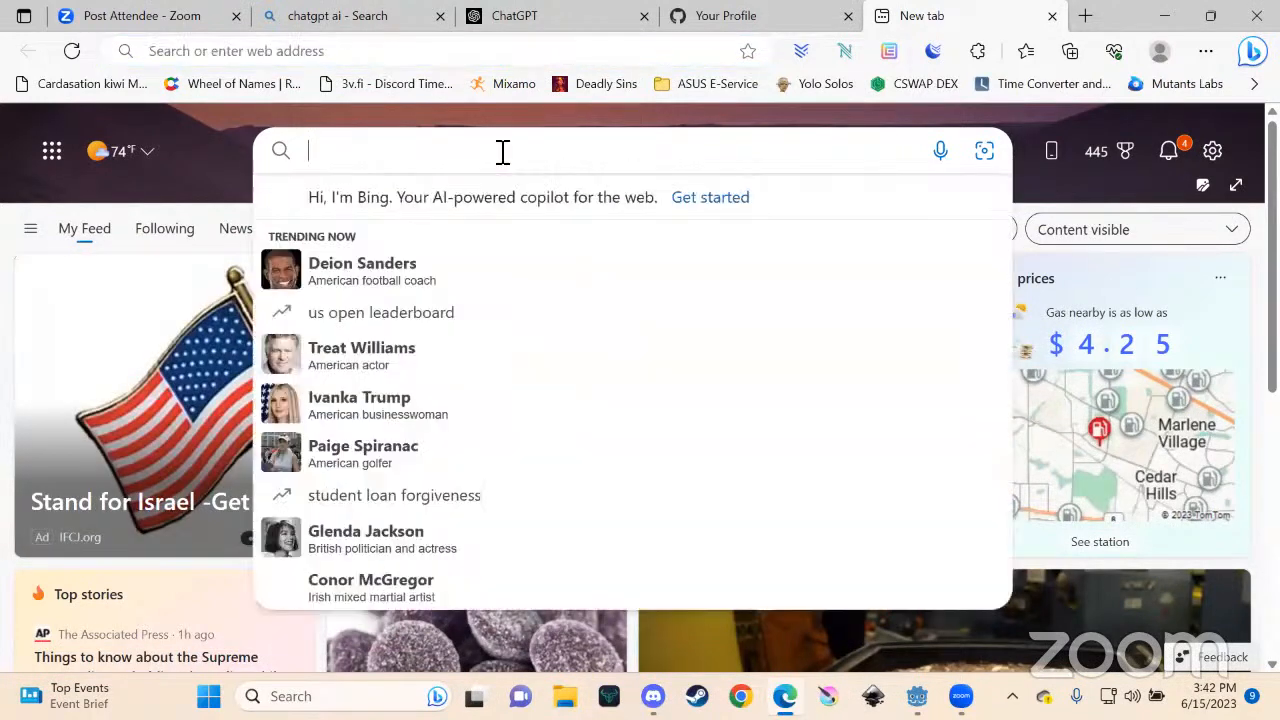
type("gittools")
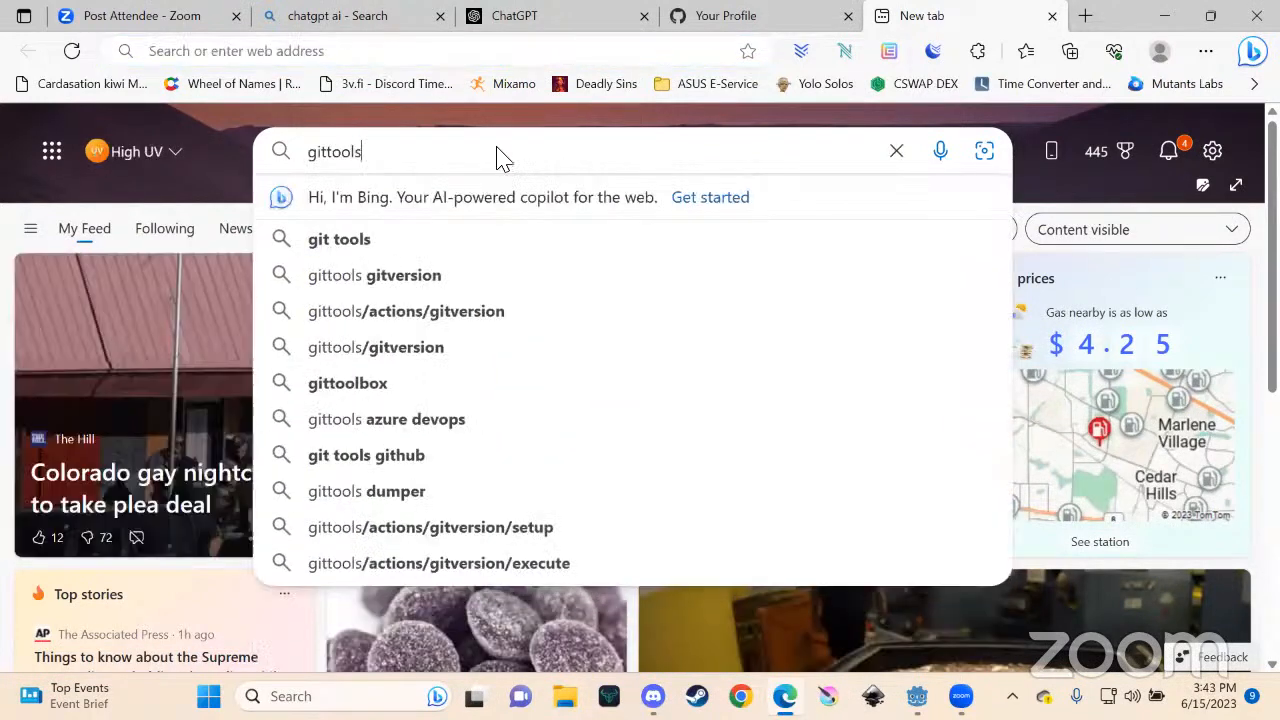
key("Return")
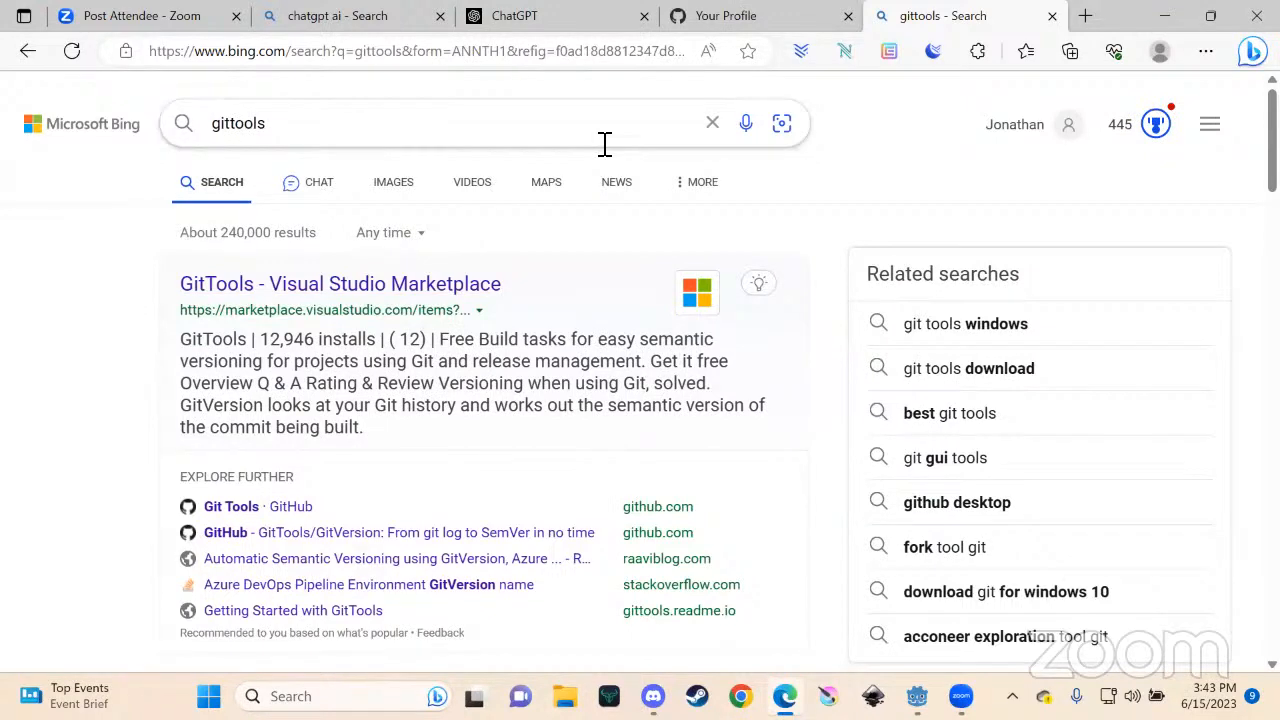
- Open the "Git - Downloads" search result and go to the Git downloads for Windows
scroll(522, 364, "down", 4)
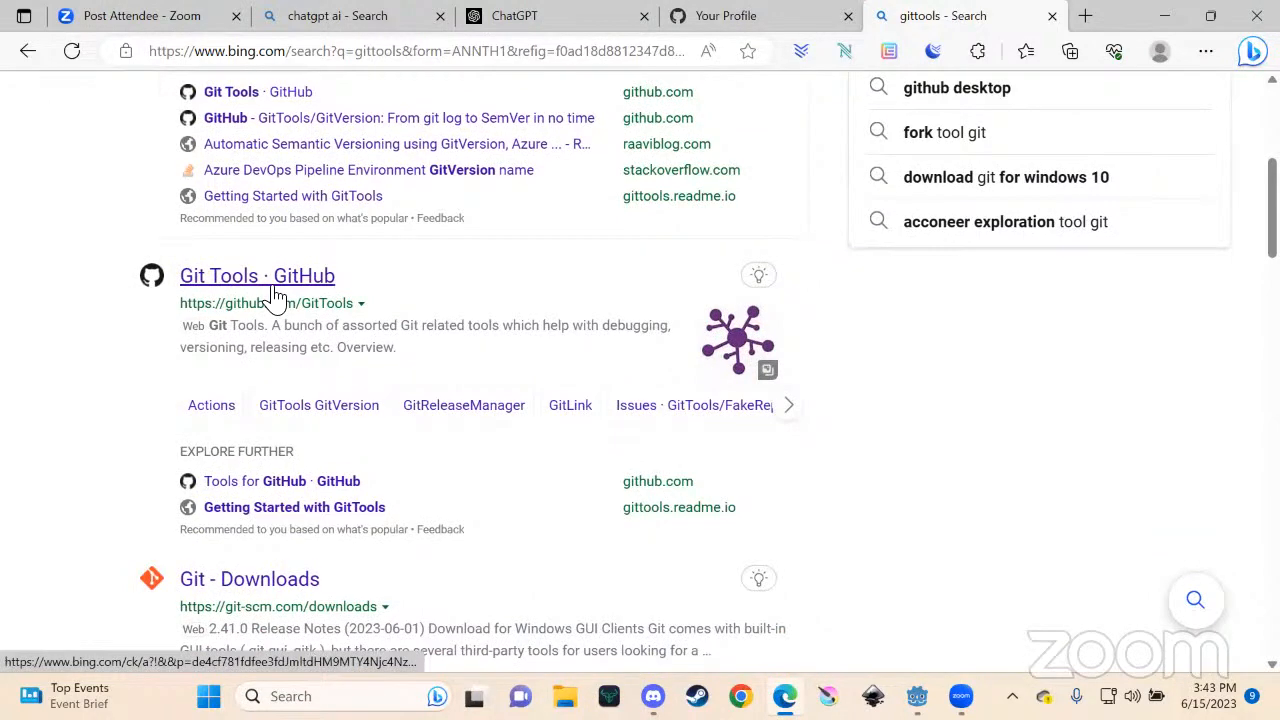
scroll(480, 612, "down", 2)
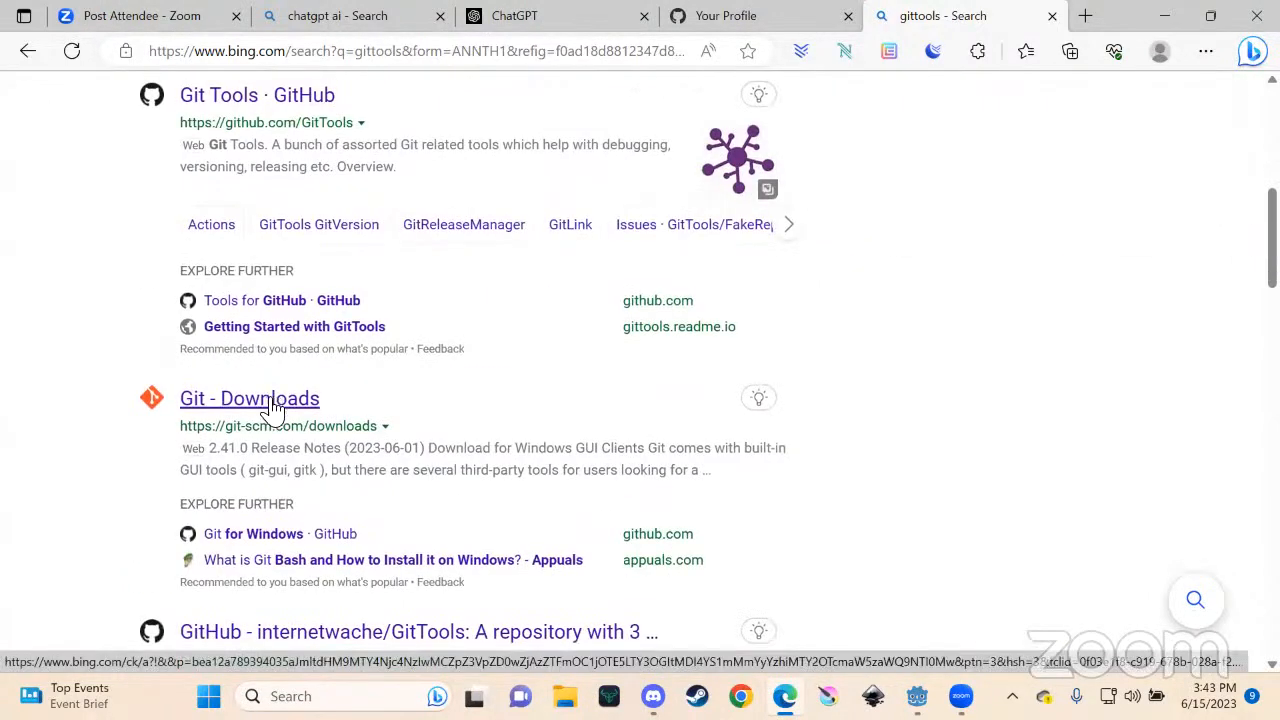
left_click(250, 398)
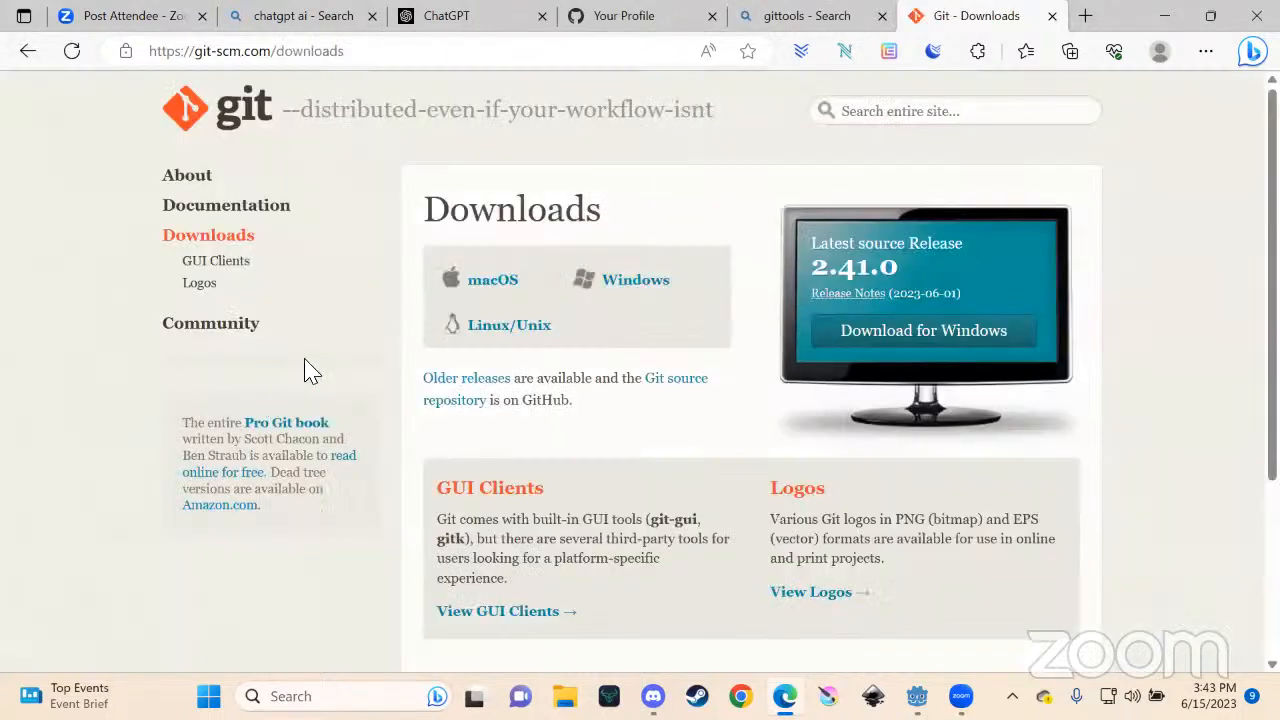
left_click(637, 292)
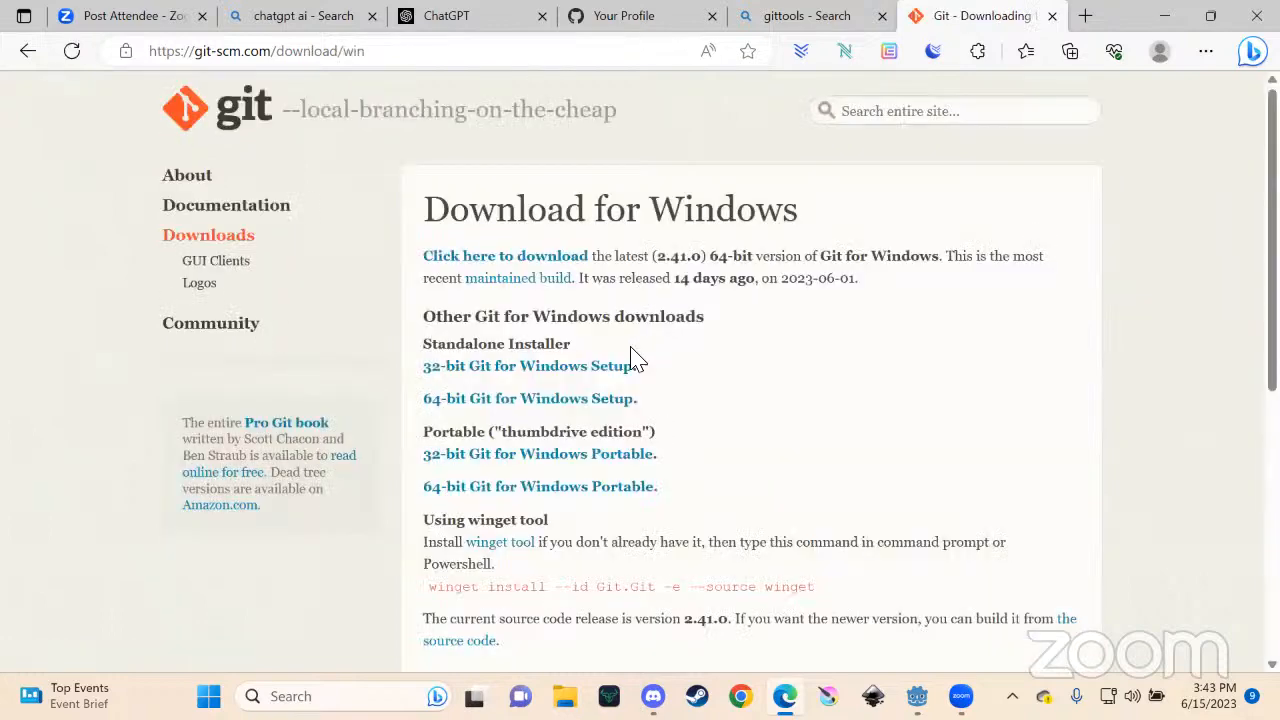
- Look over the available Windows versions and download the standalone 64-bit Git for Windows Setup
scroll(637, 358, "down", 2)
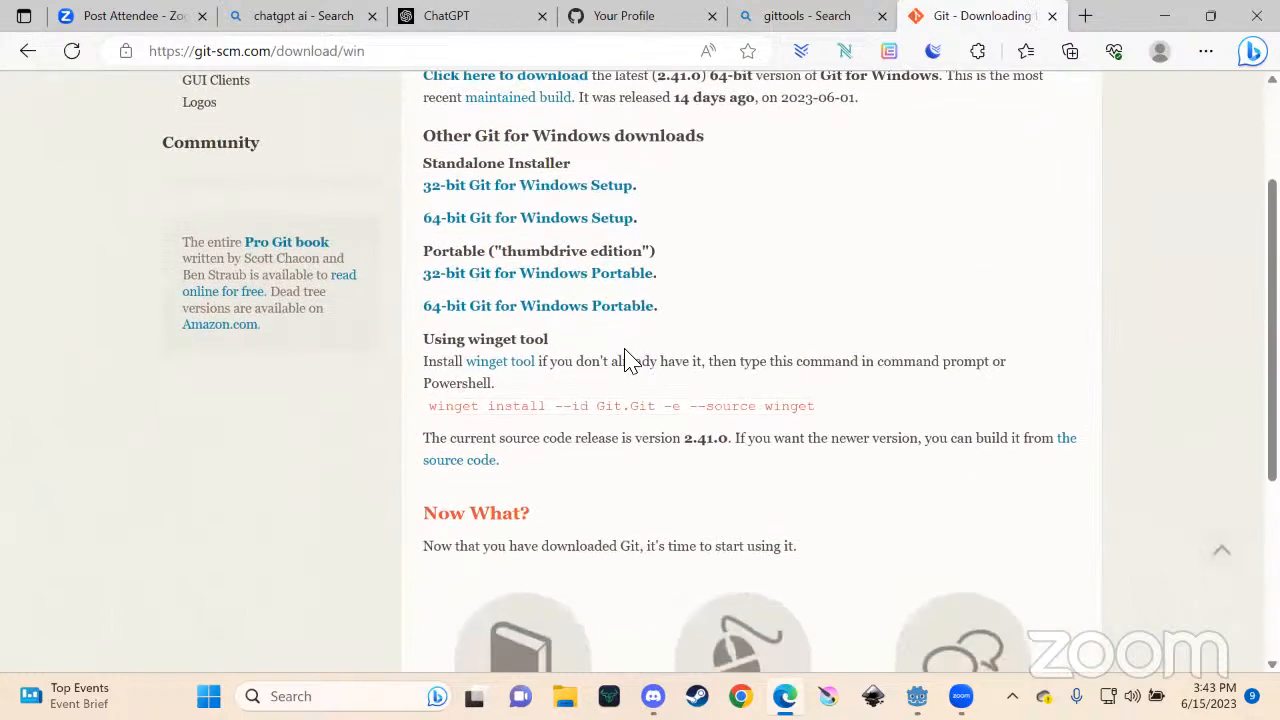
scroll(628, 360, "up", 2)
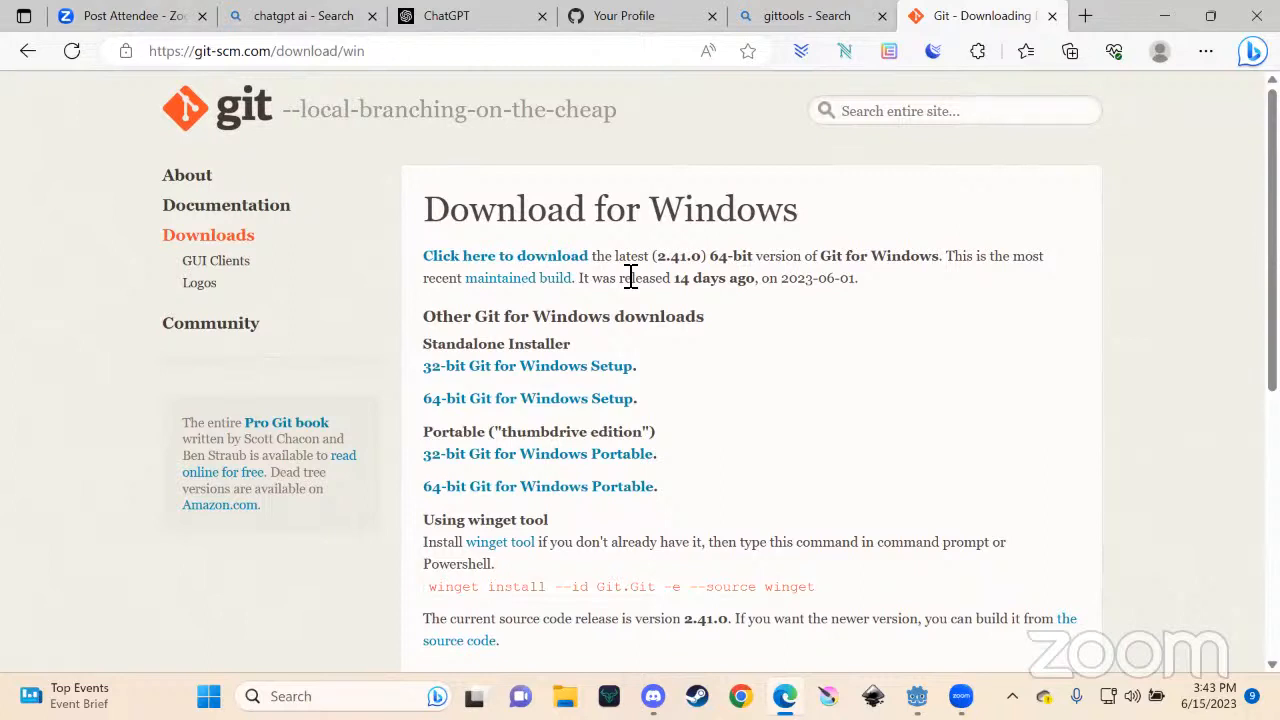
left_click(535, 399)
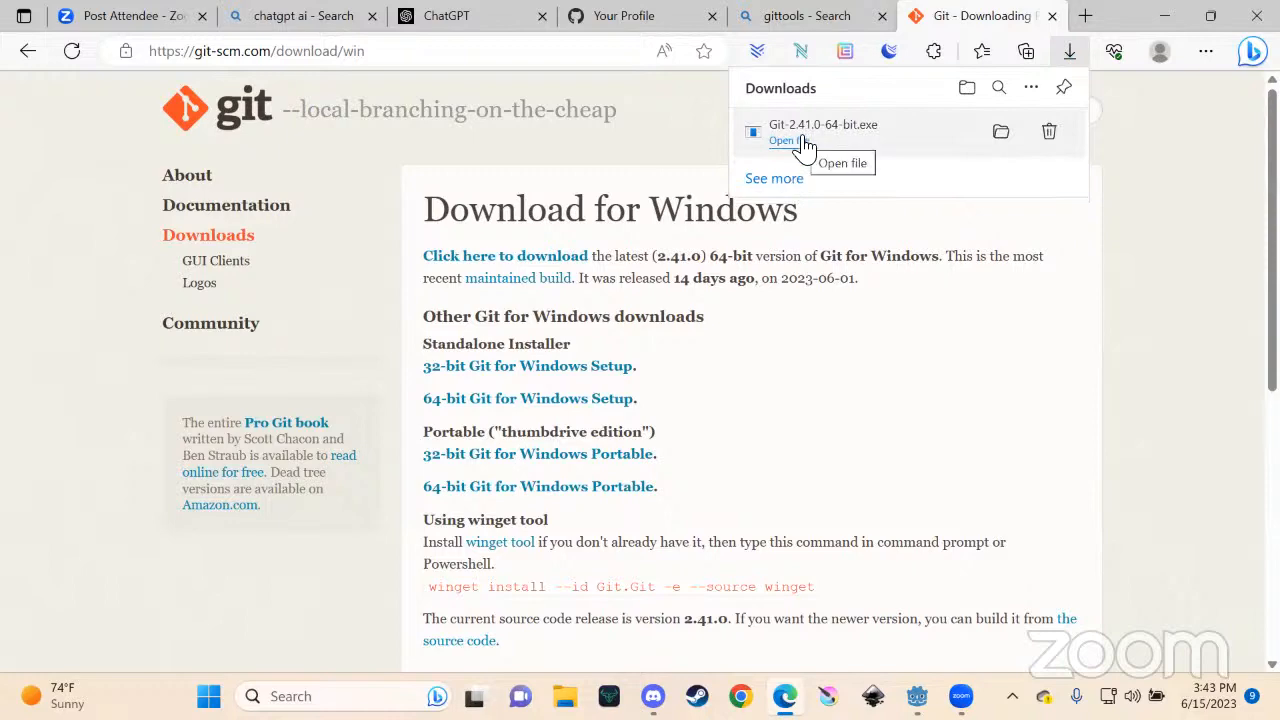
- Run the downloaded Git-2.41.0-64-bit.exe installer, skim the GNU General Public License and continue to the destination choice
left_click(803, 141)
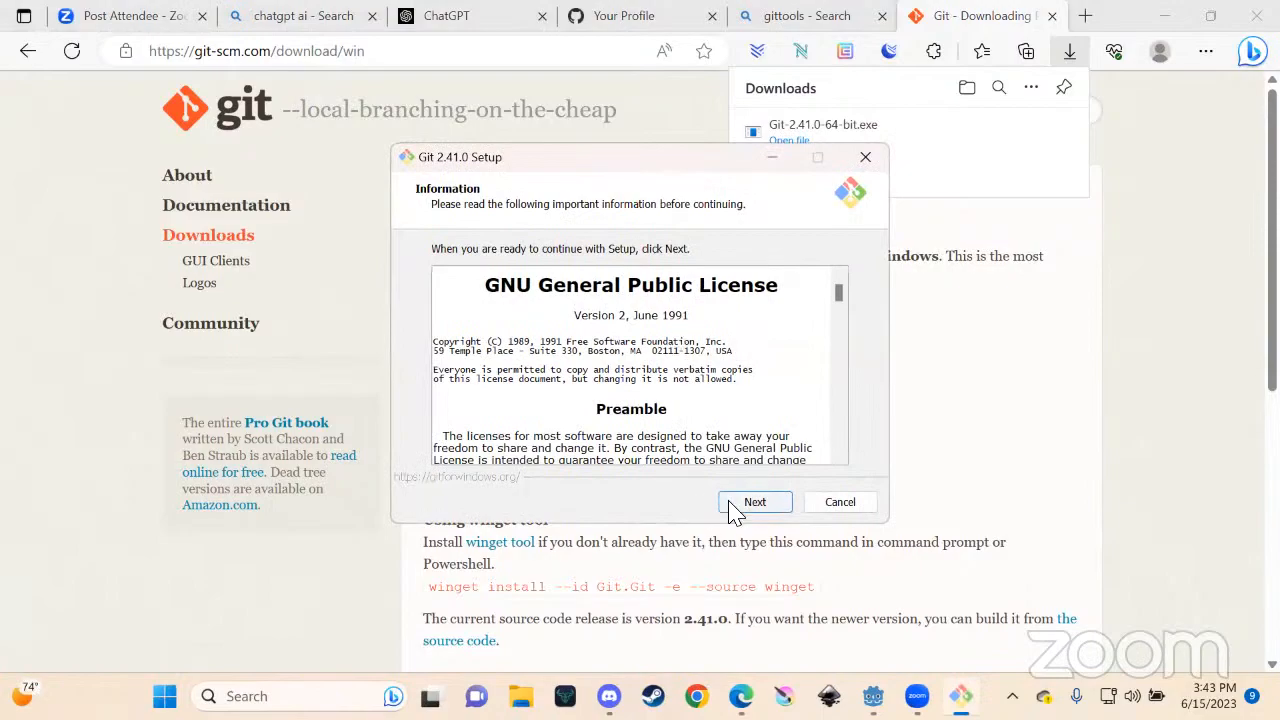
scroll(727, 400, "down", 8)
scroll(727, 401, "down", 10)
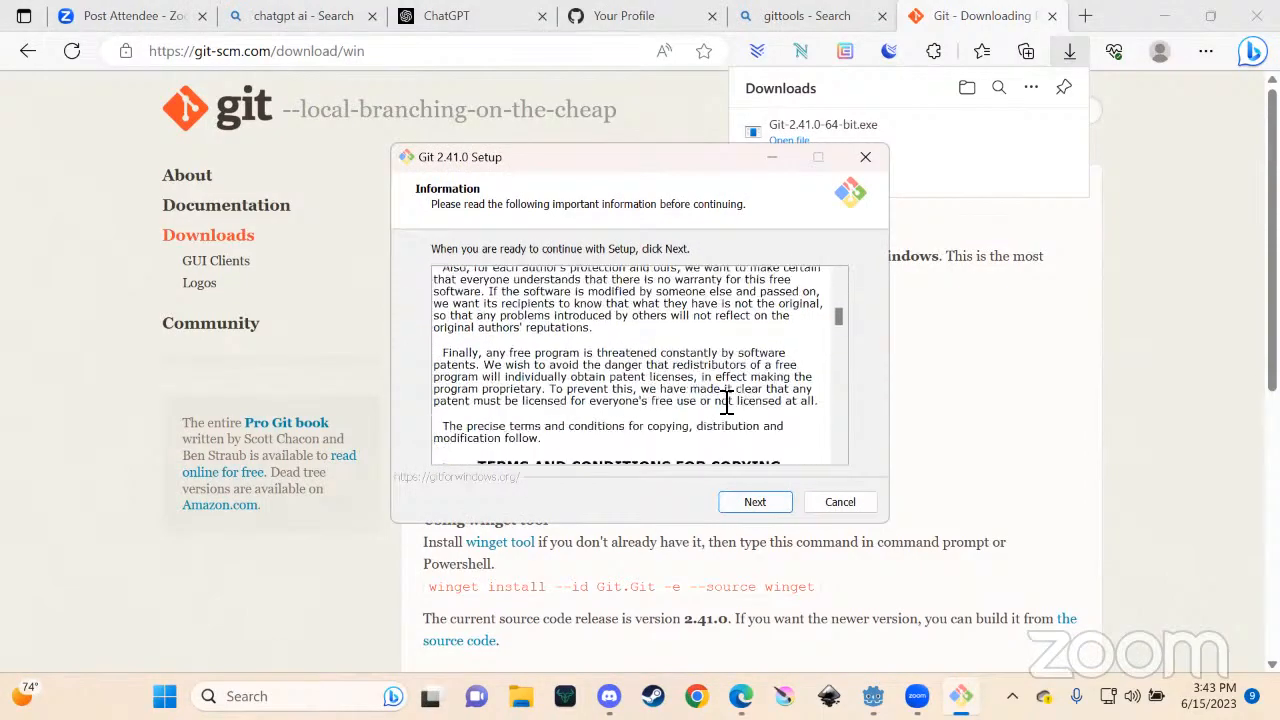
left_click(760, 505)
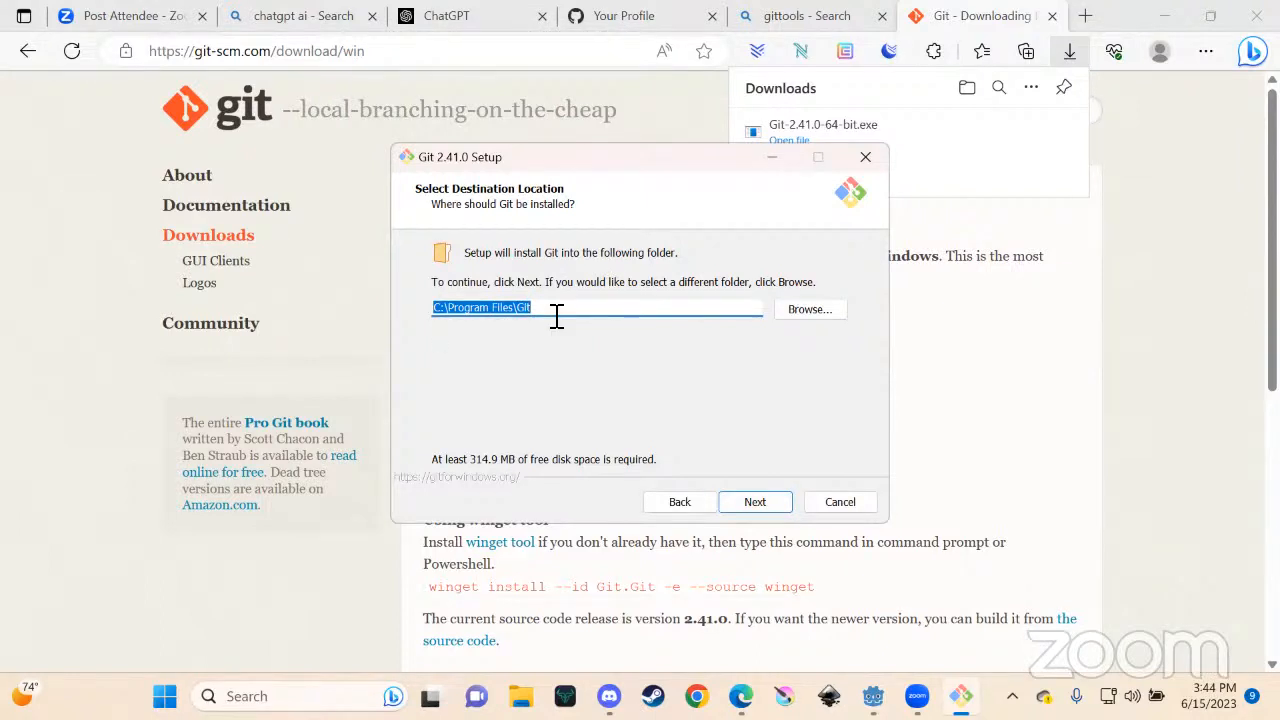
- Set the Git install destination to the My Passport drive as D:\Git
left_click(811, 322)
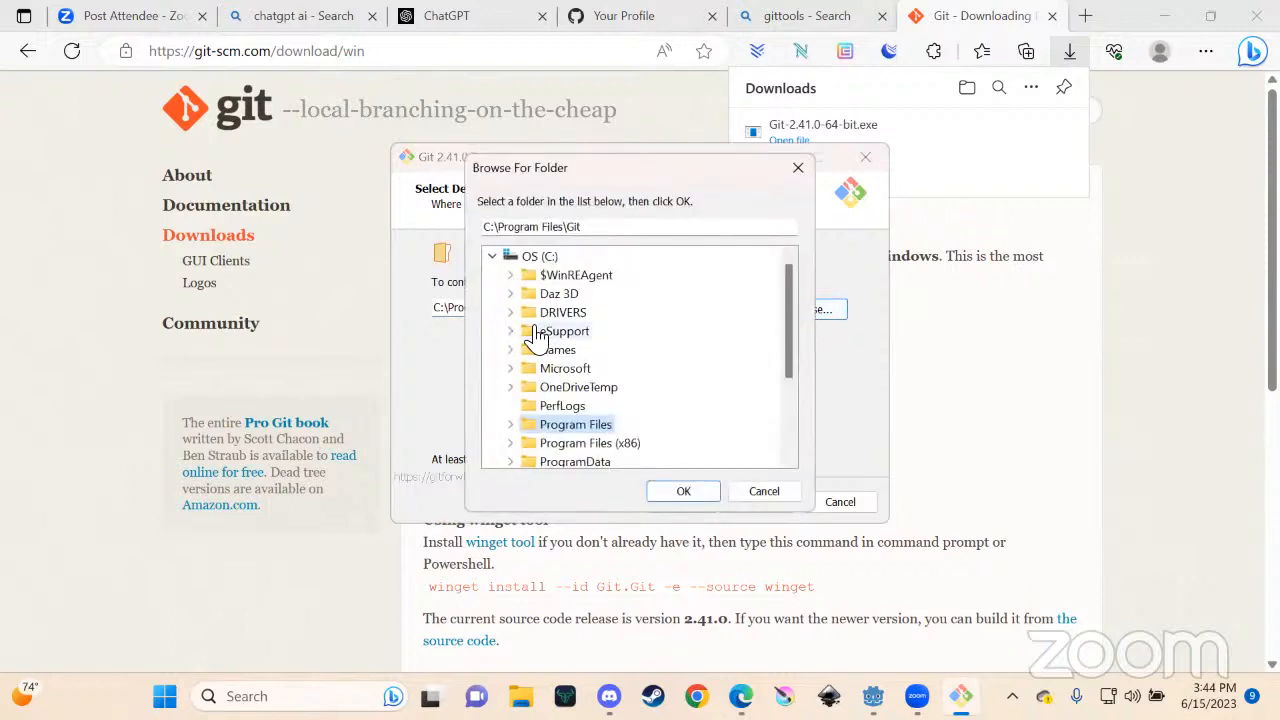
scroll(596, 368, "down", 3)
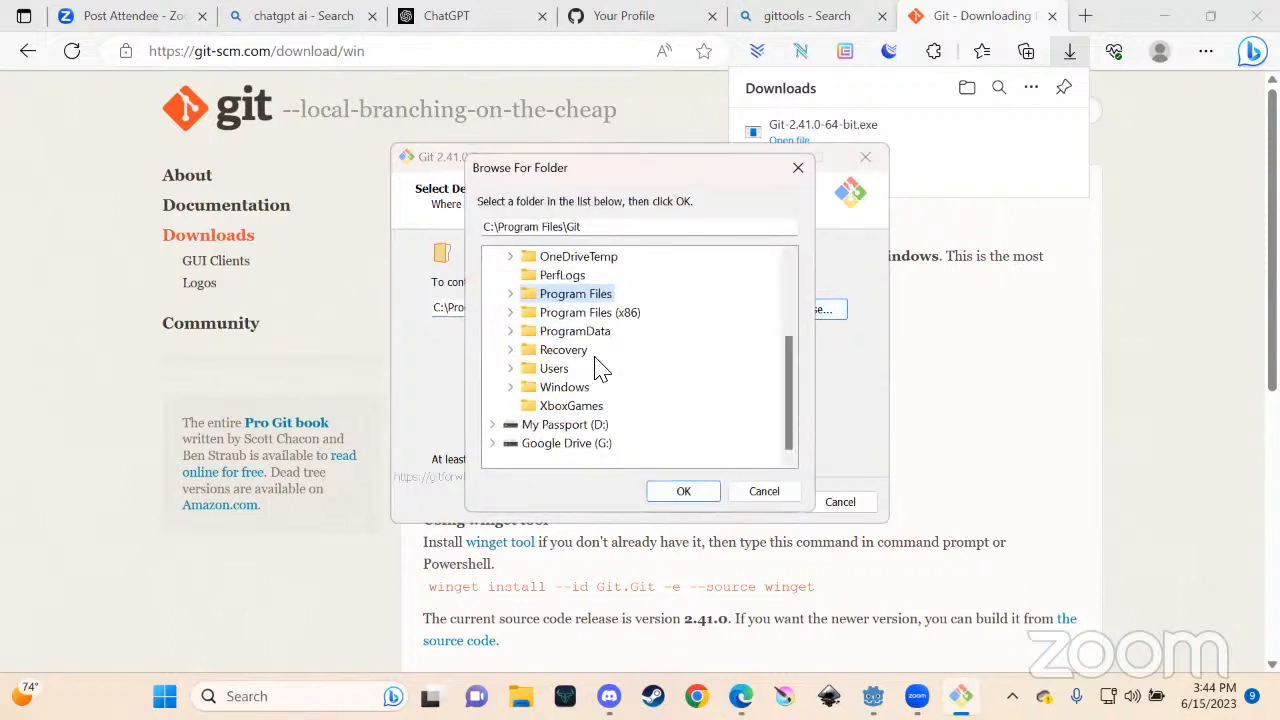
left_click(563, 426)
left_click(690, 491)
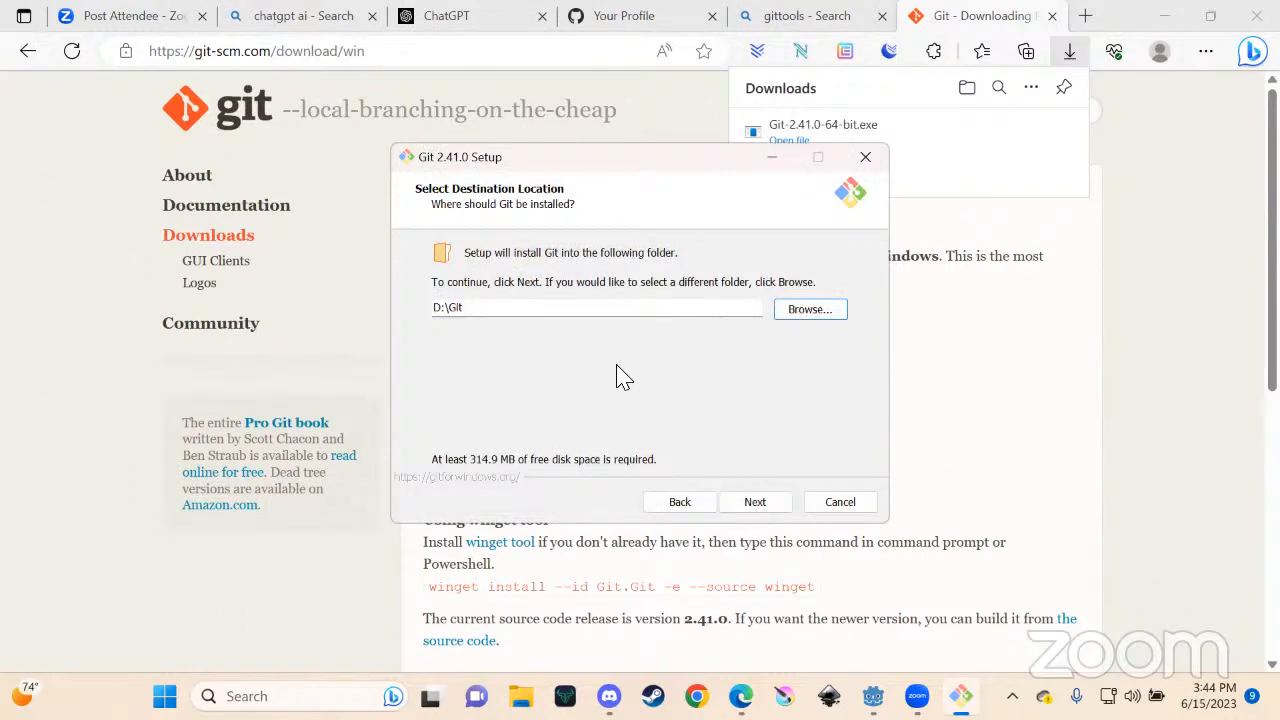
- Browse the install destinations again, checking Google Drive (G:) and expanding the folders of My Passport (D:)
left_click(810, 311)
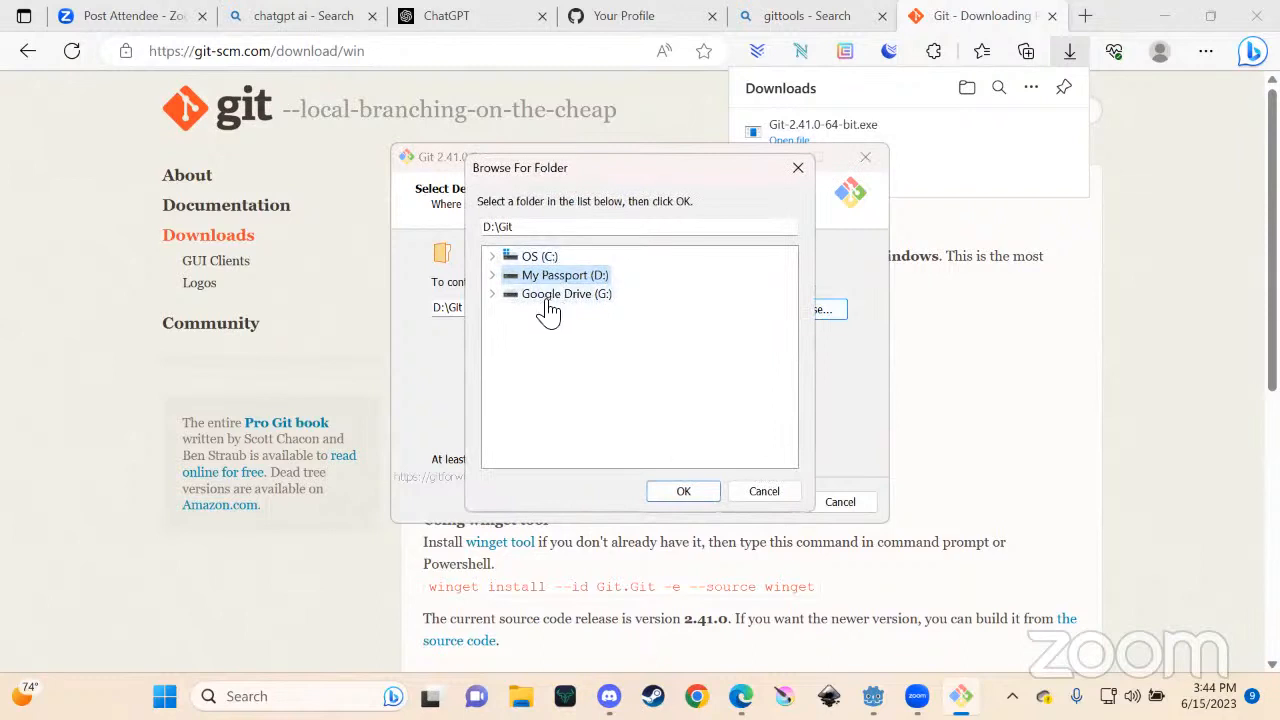
double_click(553, 284)
left_click(548, 310)
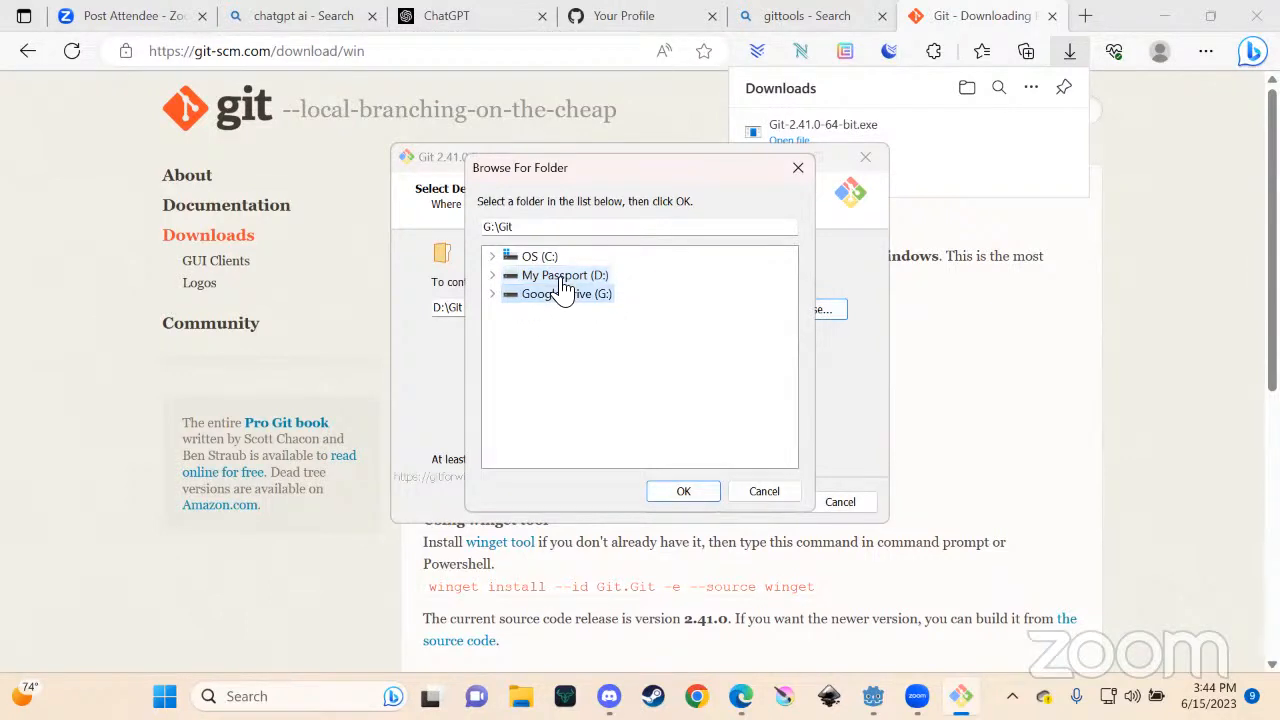
left_click(563, 280)
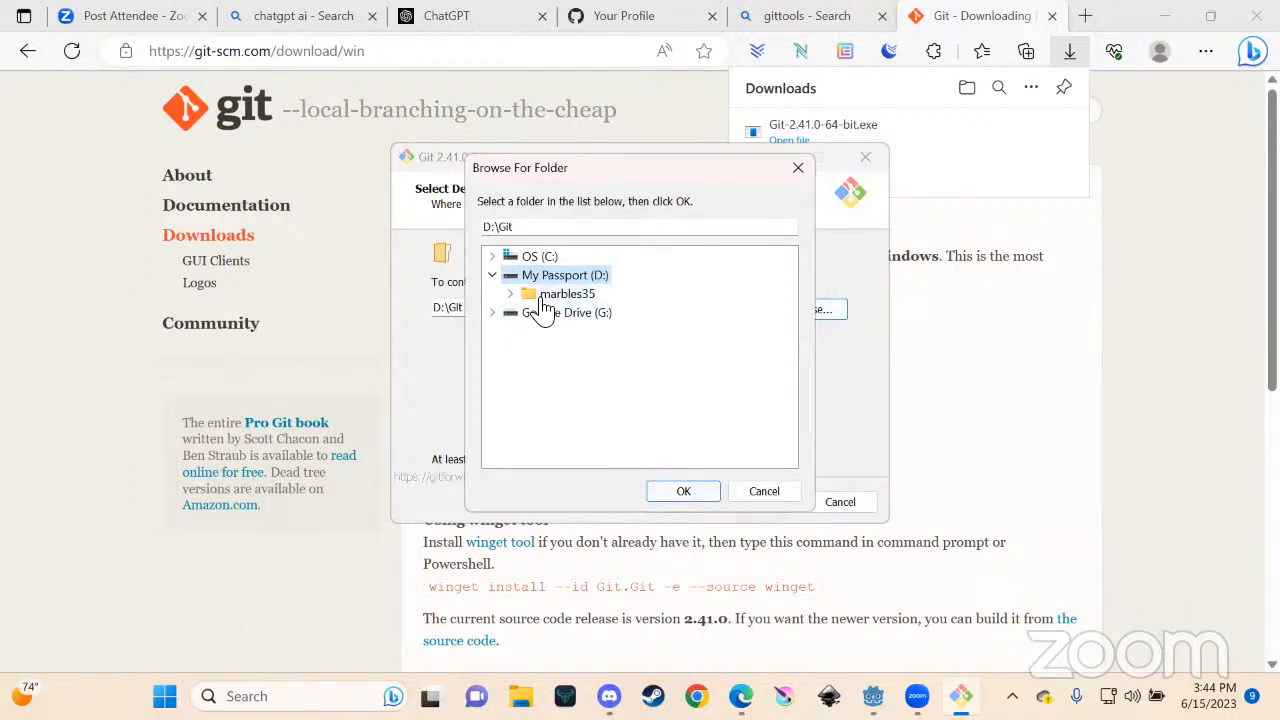
- Create a new folder named Programfiles on the My Passport (D:) drive in File Explorer
left_click(521, 696)
scroll(340, 530, "down", 3)
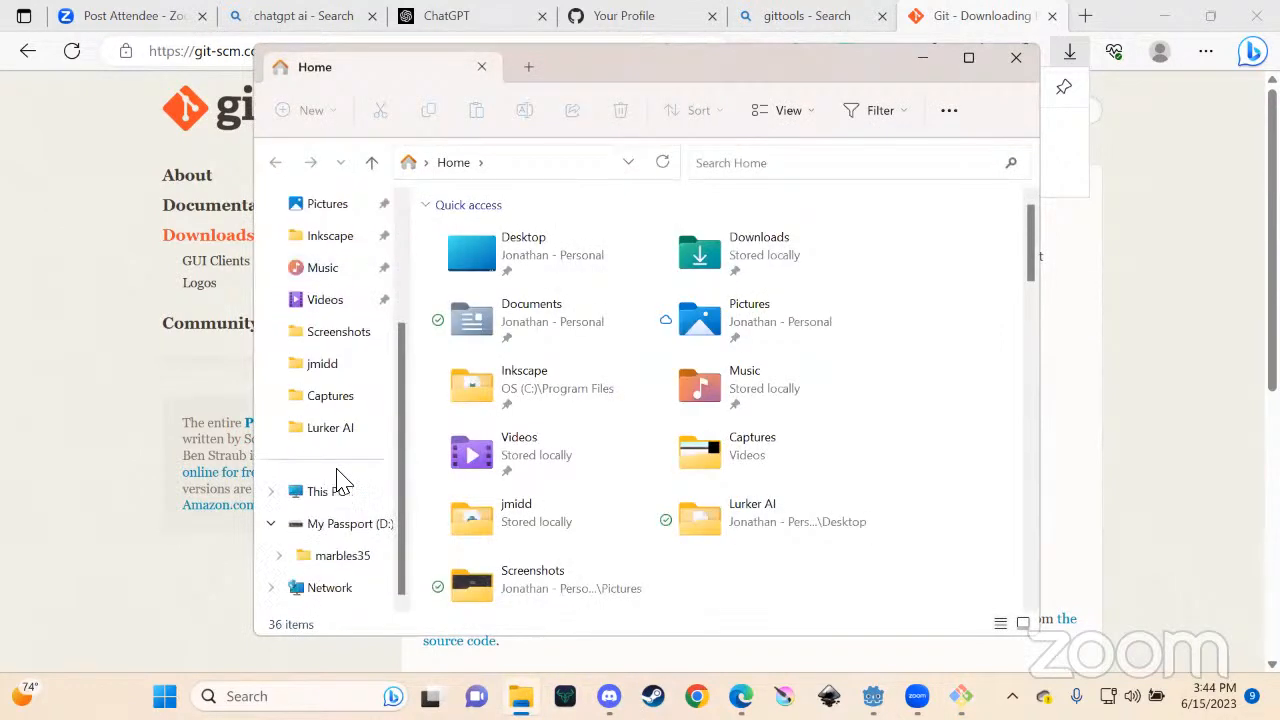
left_click(338, 526)
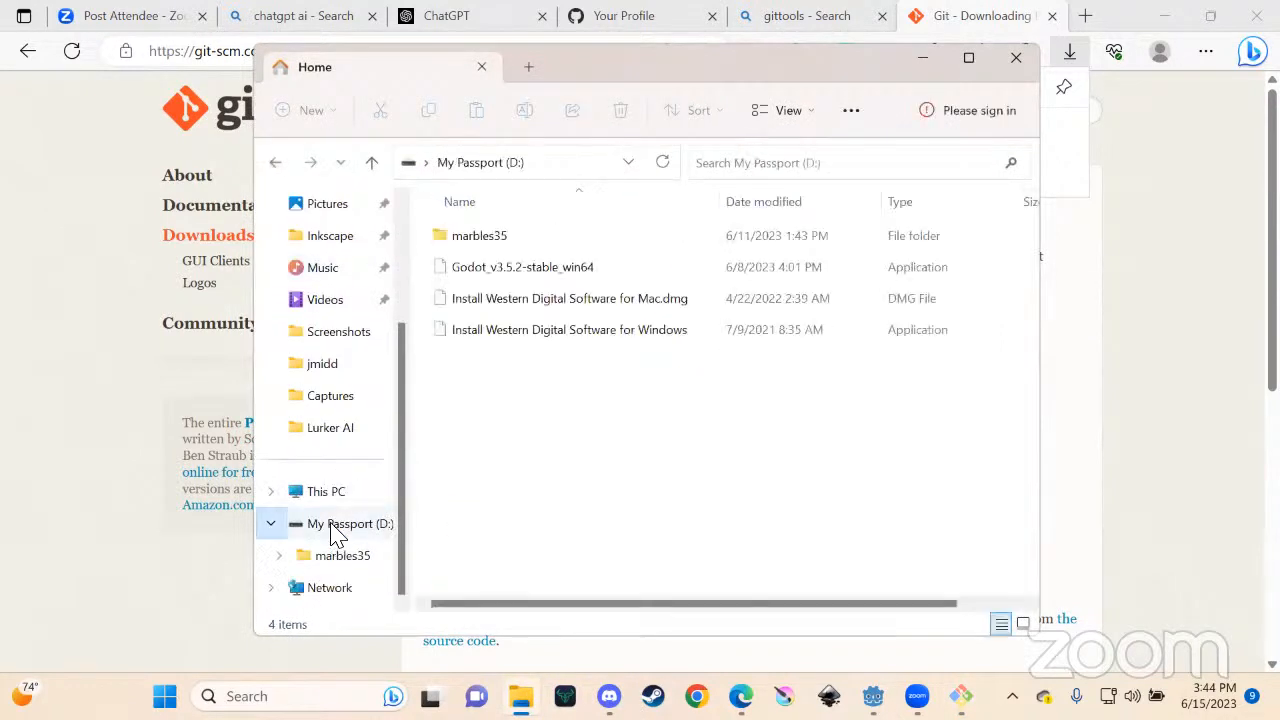
left_click(318, 110)
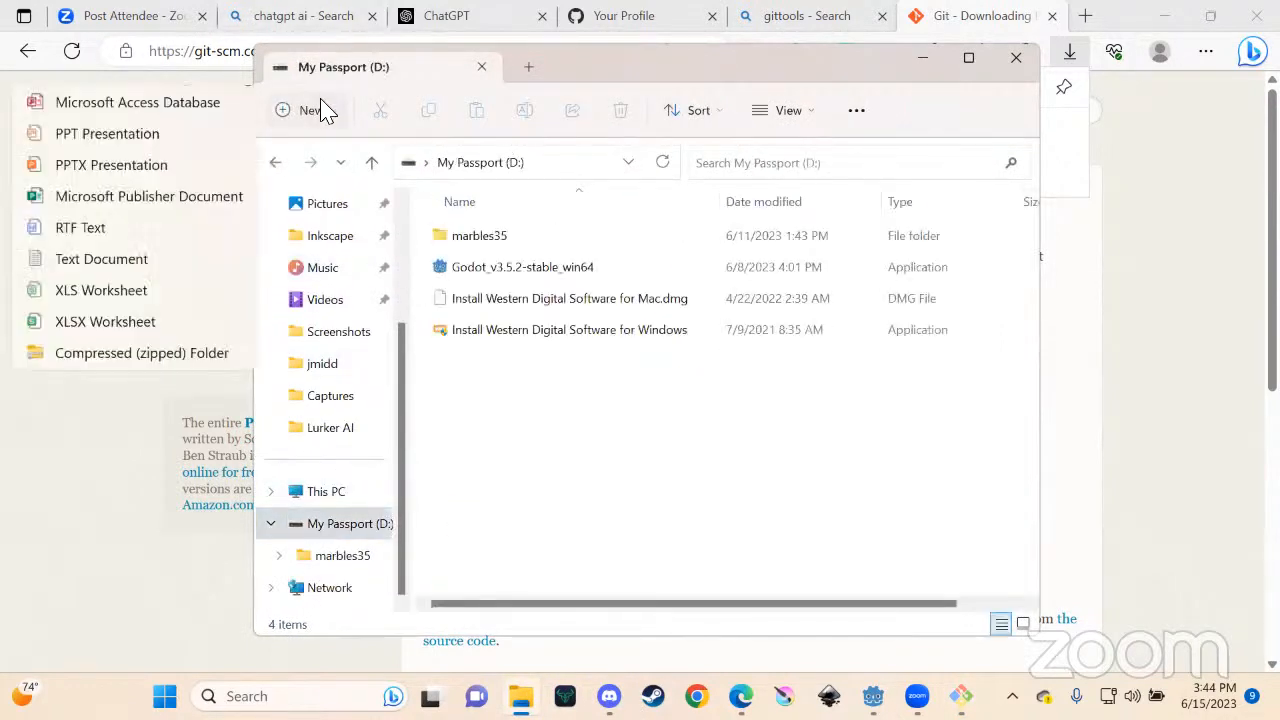
left_click(209, 110)
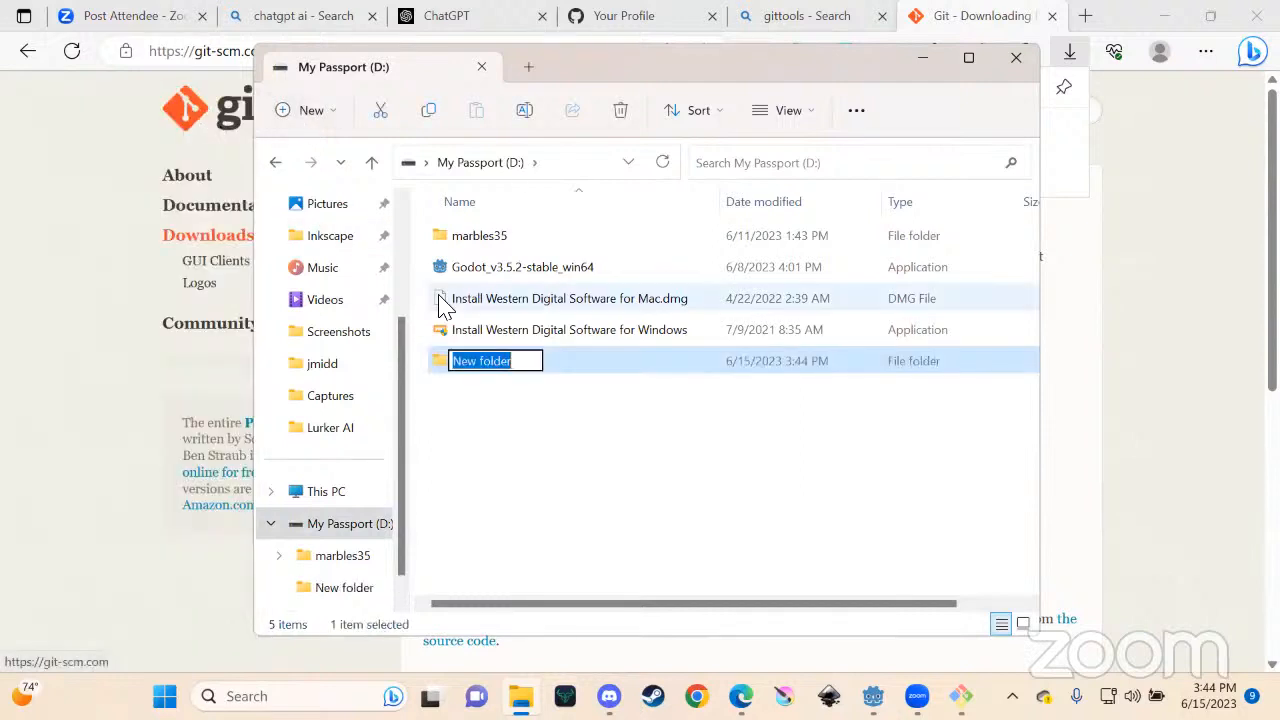
type("Pr")
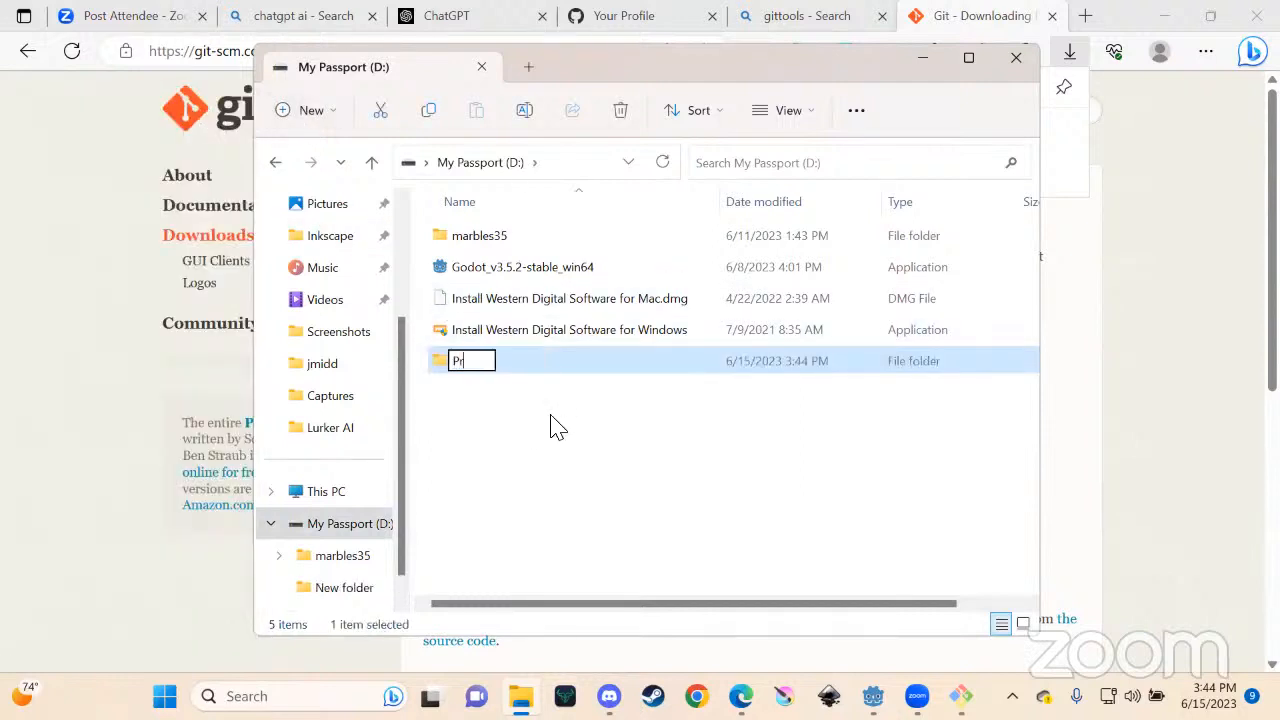
type("ogramfiles")
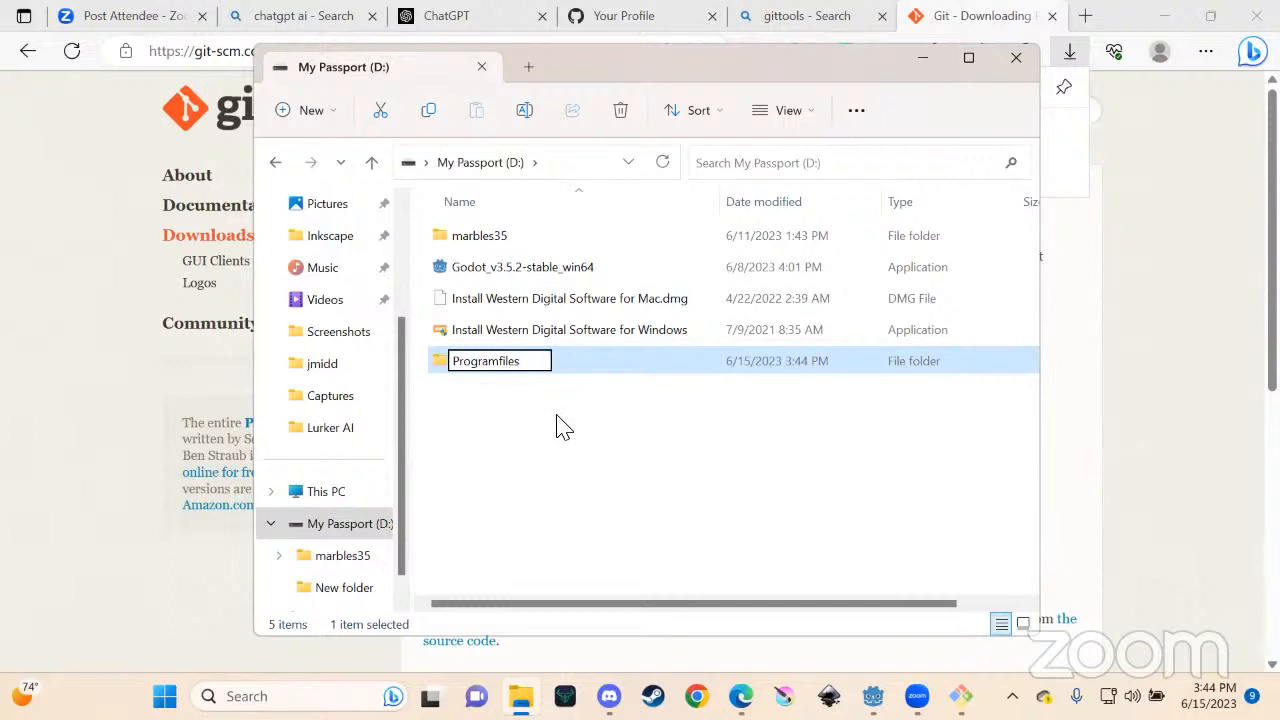
key("Return")
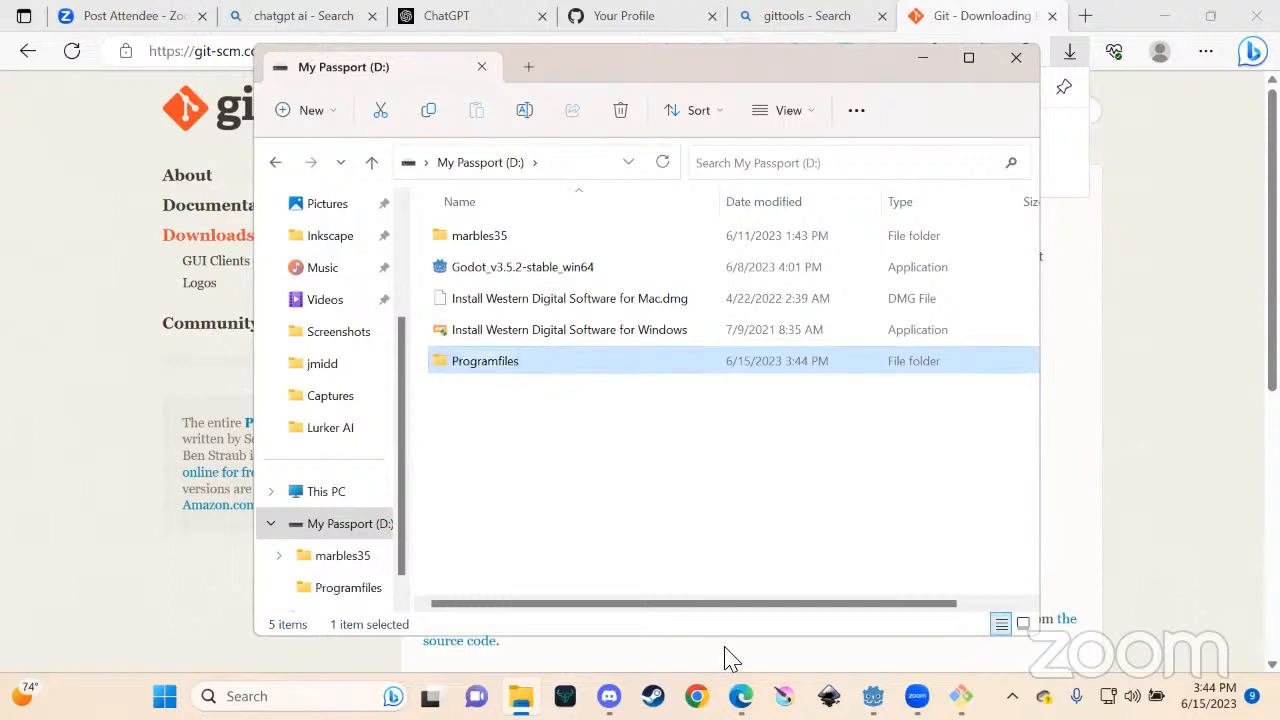
- Return to the Git 2.41.0 Setup and dismiss the open destination folder browser without choosing a folder
mouse_move(873, 696)
left_click(961, 696)
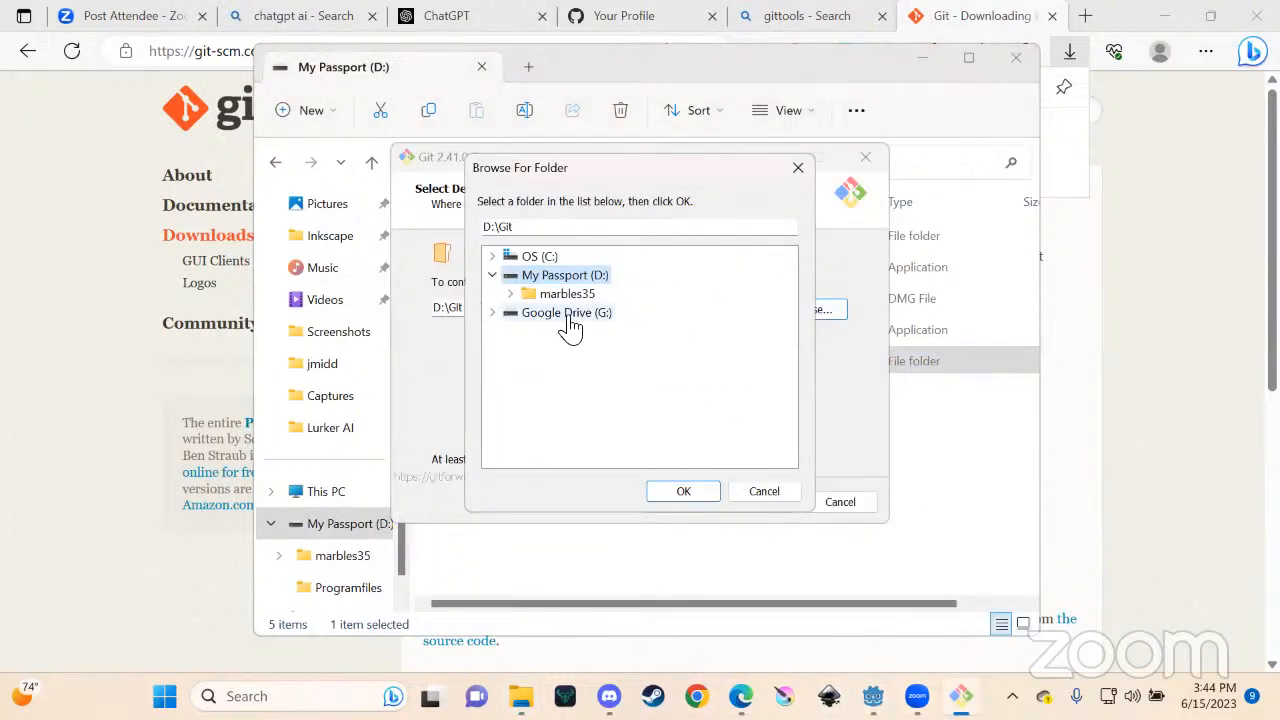
left_click(764, 491)
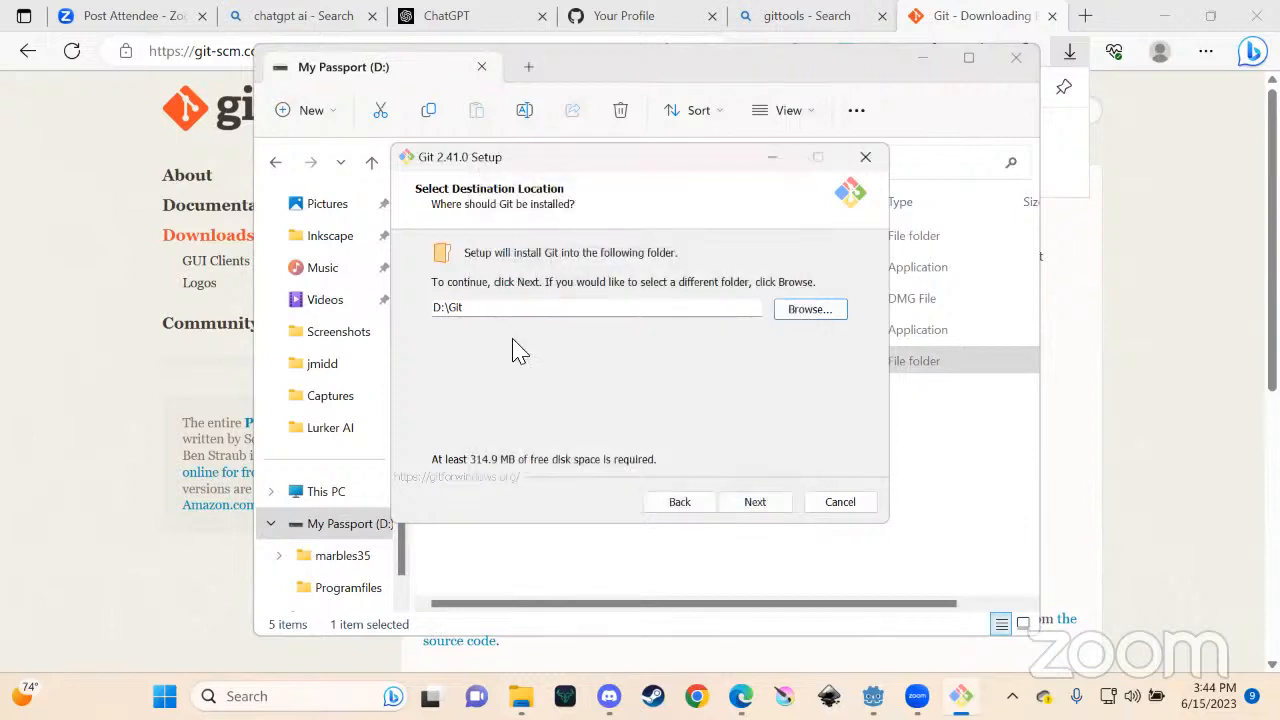
- Set the Git install destination to the Programfiles folder on My Passport, D:\Programfiles\Git, and proceed to component selection
left_click(810, 310)
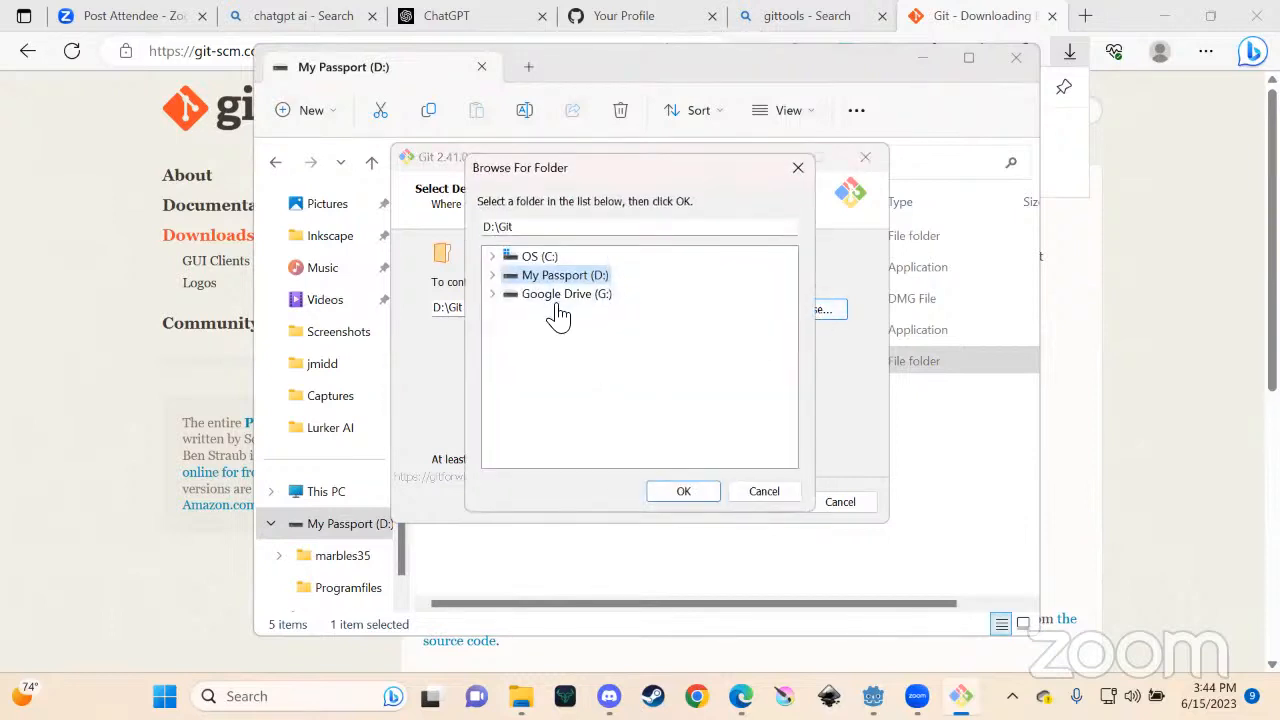
double_click(555, 277)
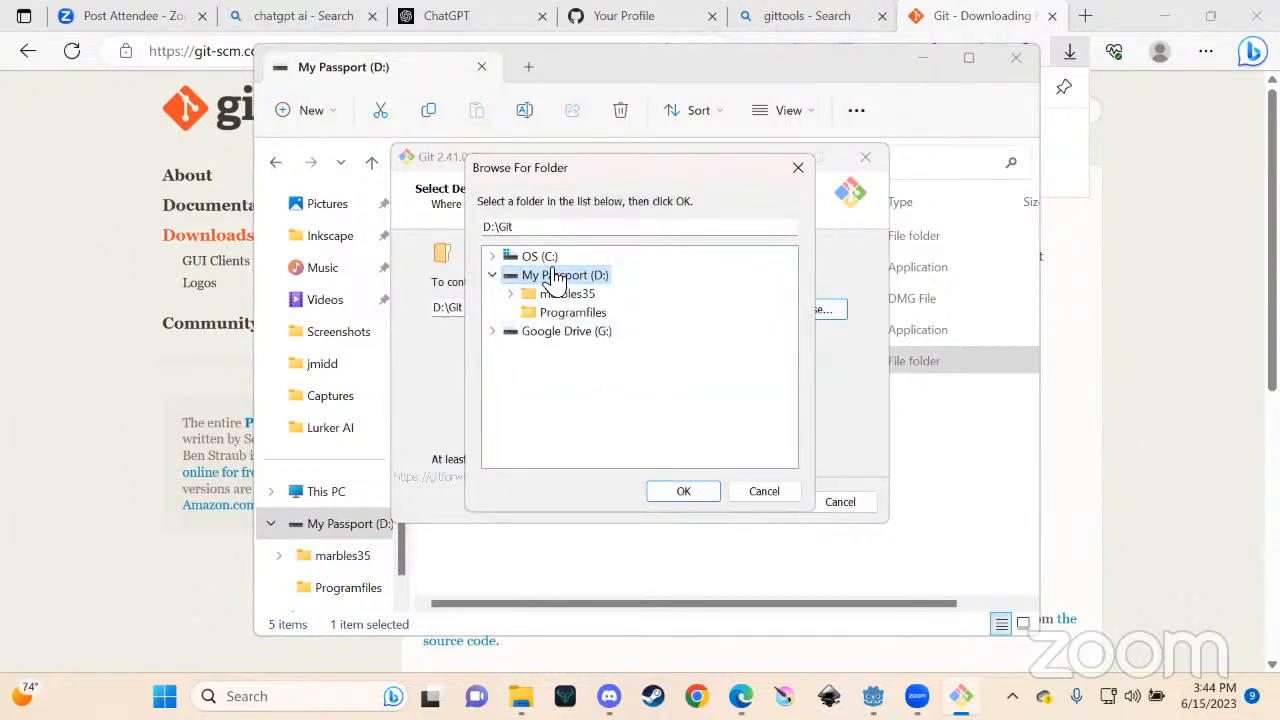
left_click(570, 314)
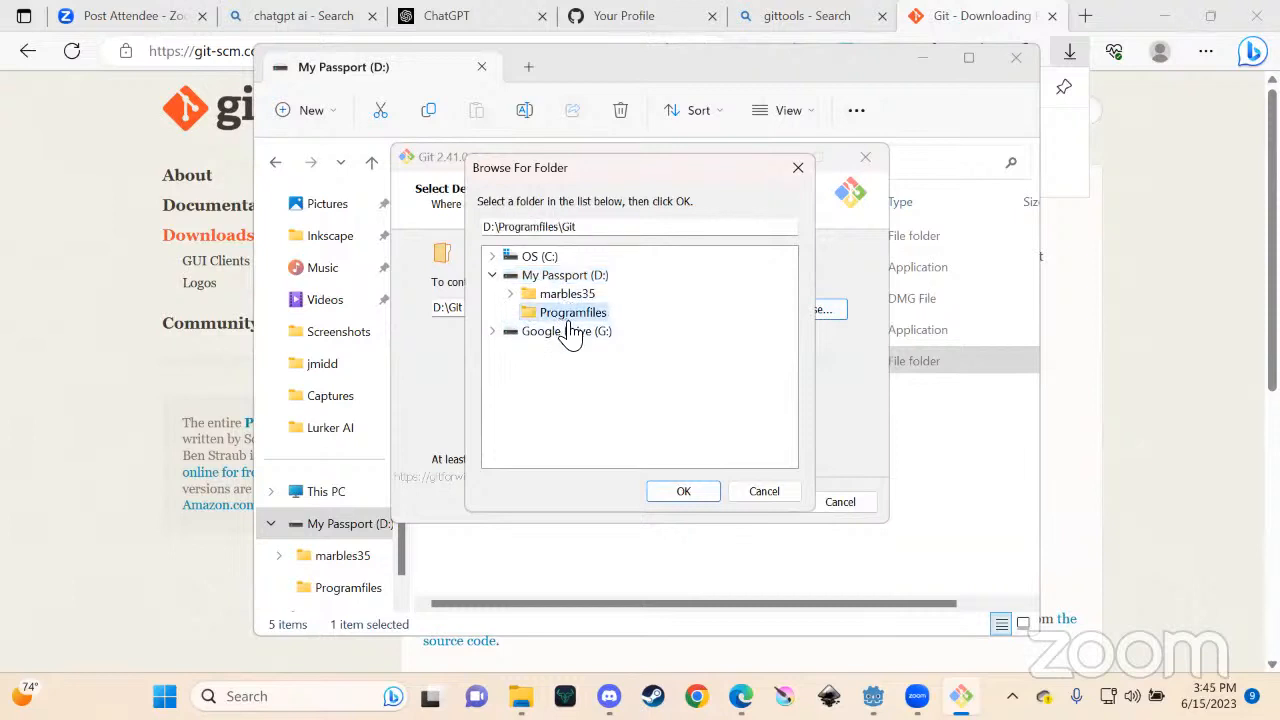
left_click(693, 494)
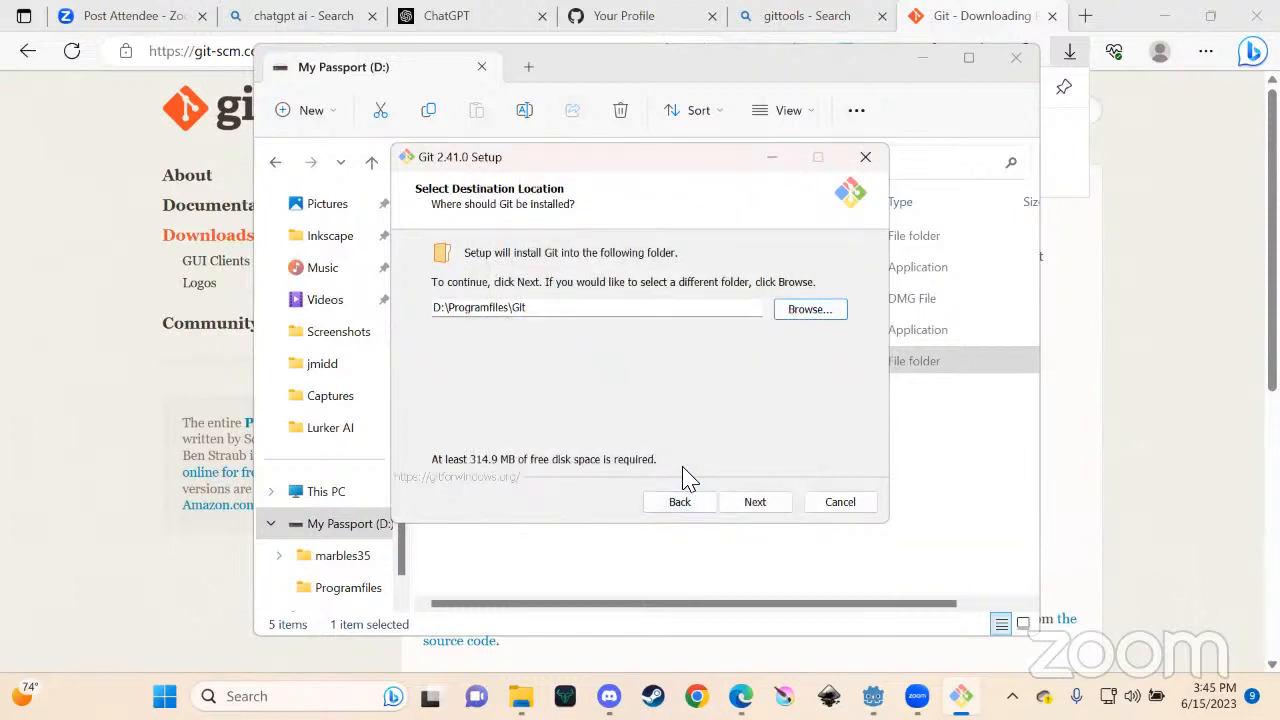
left_click(757, 506)
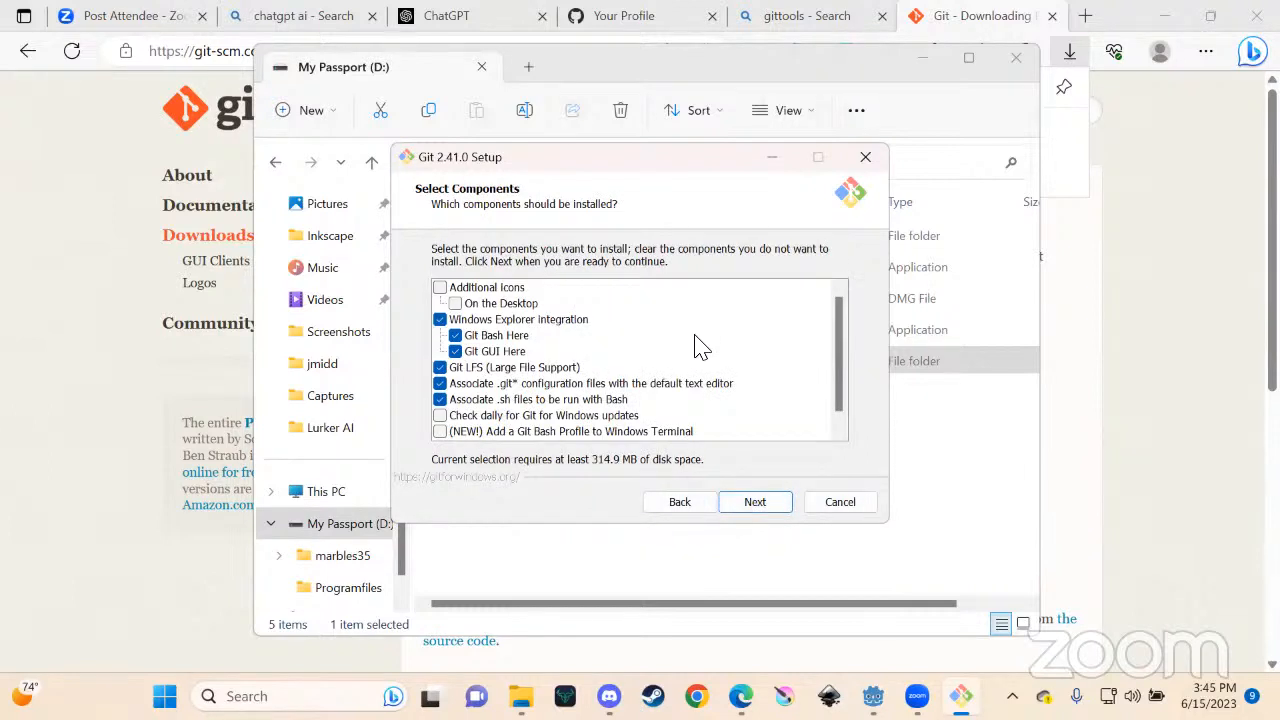
- Enable the Git Bash profile for Windows Terminal alongside the default components, and accept the component selection
scroll(694, 346, "down", 1)
scroll(694, 346, "up", 1)
scroll(537, 350, "down", 1)
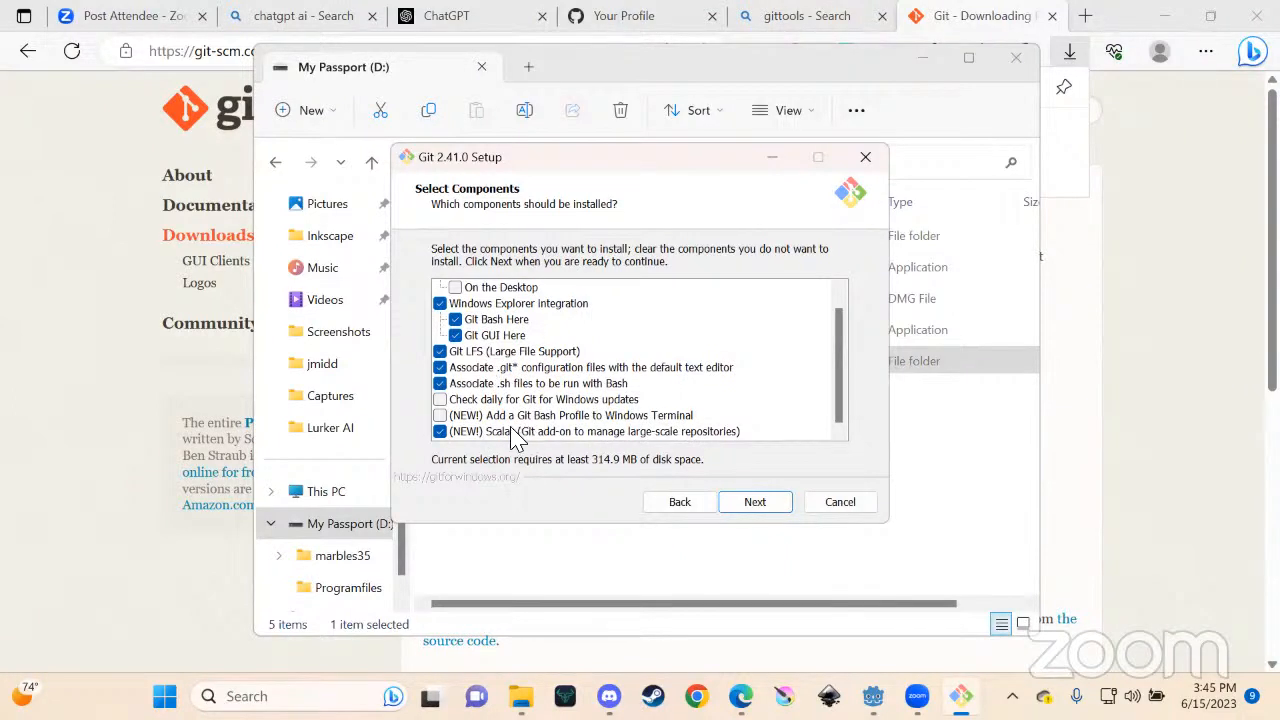
left_click(439, 415)
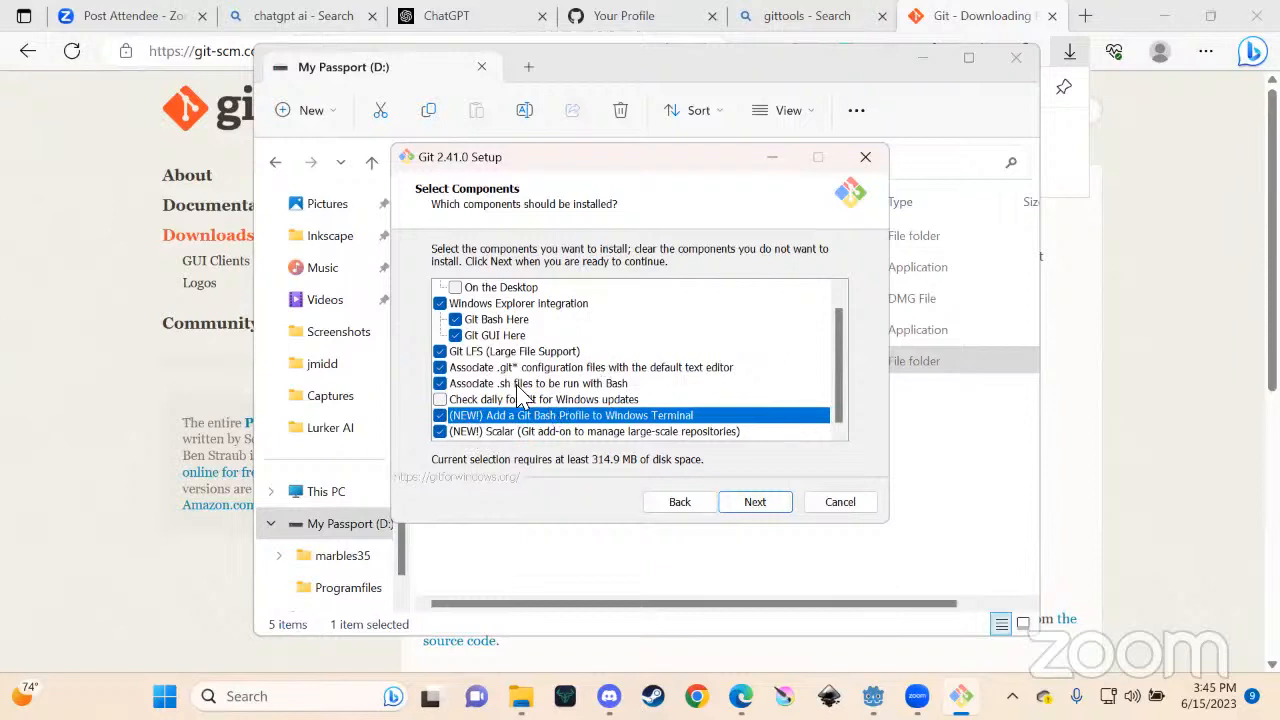
left_click(755, 505)
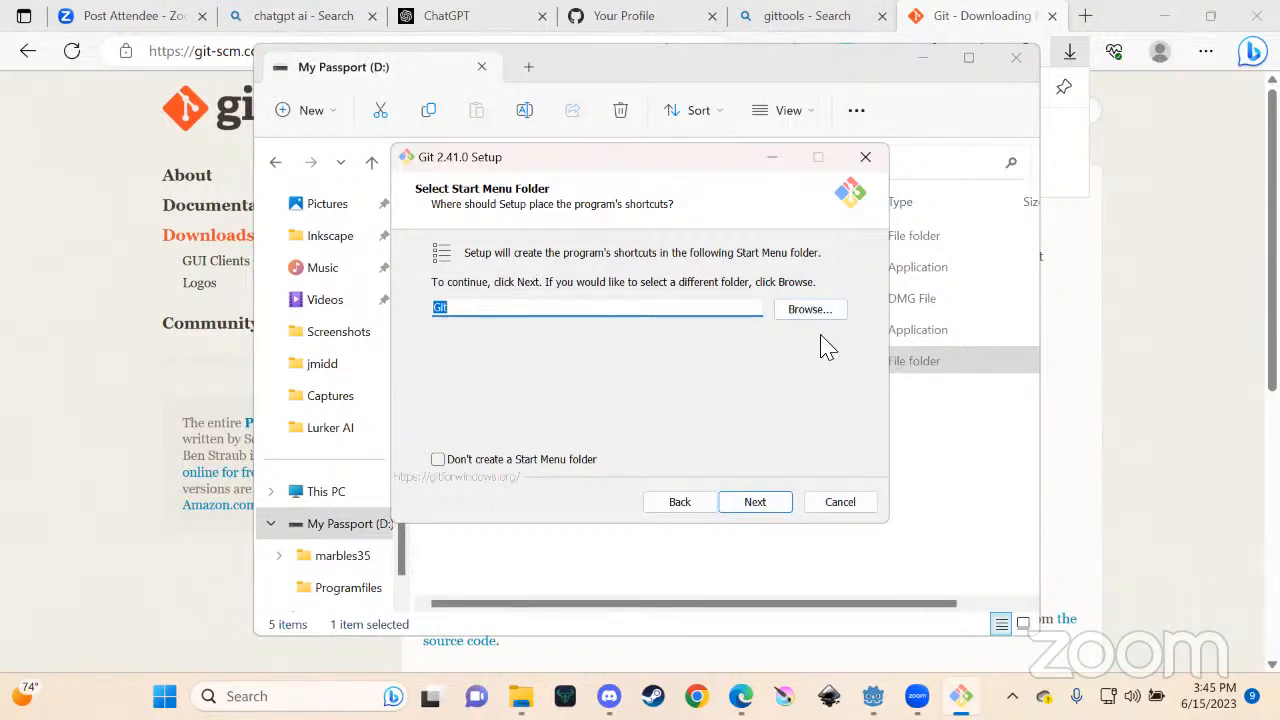
- Accept the Git Start Menu folder, Vim as default editor, Git's own initial branch name, and PATH access for the command line and 3rd-party software
left_click(755, 503)
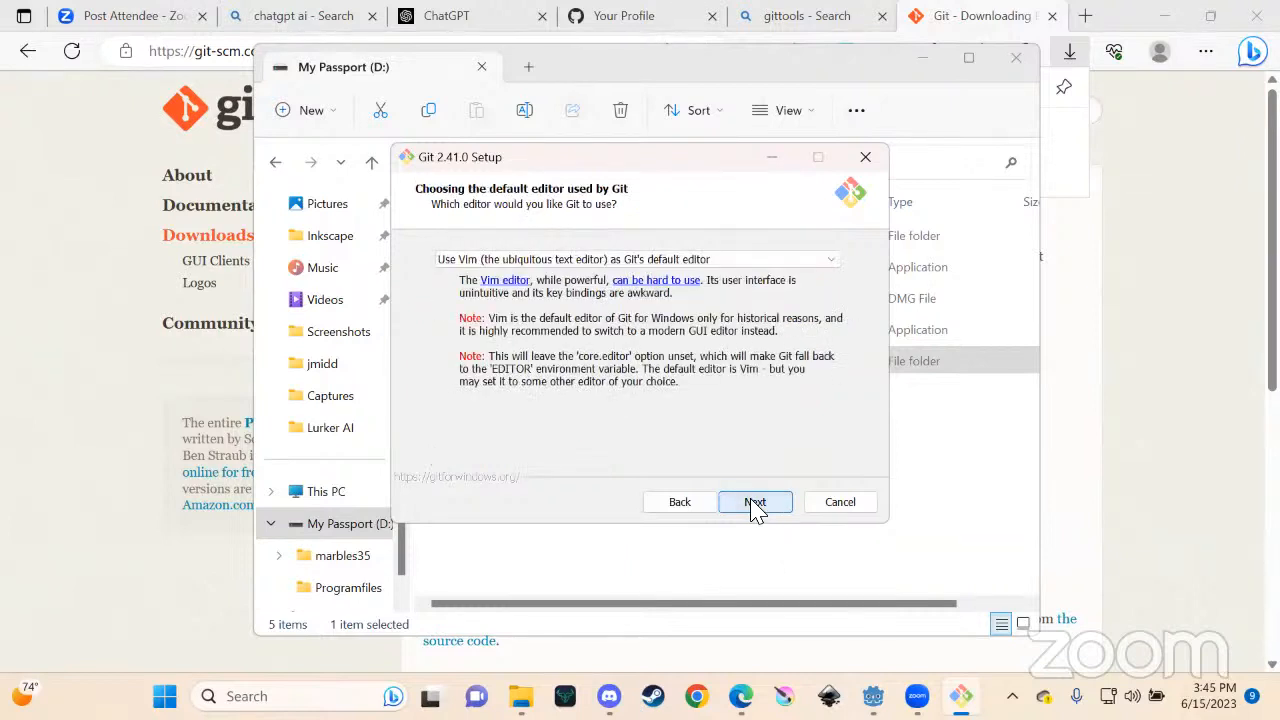
left_click(755, 503)
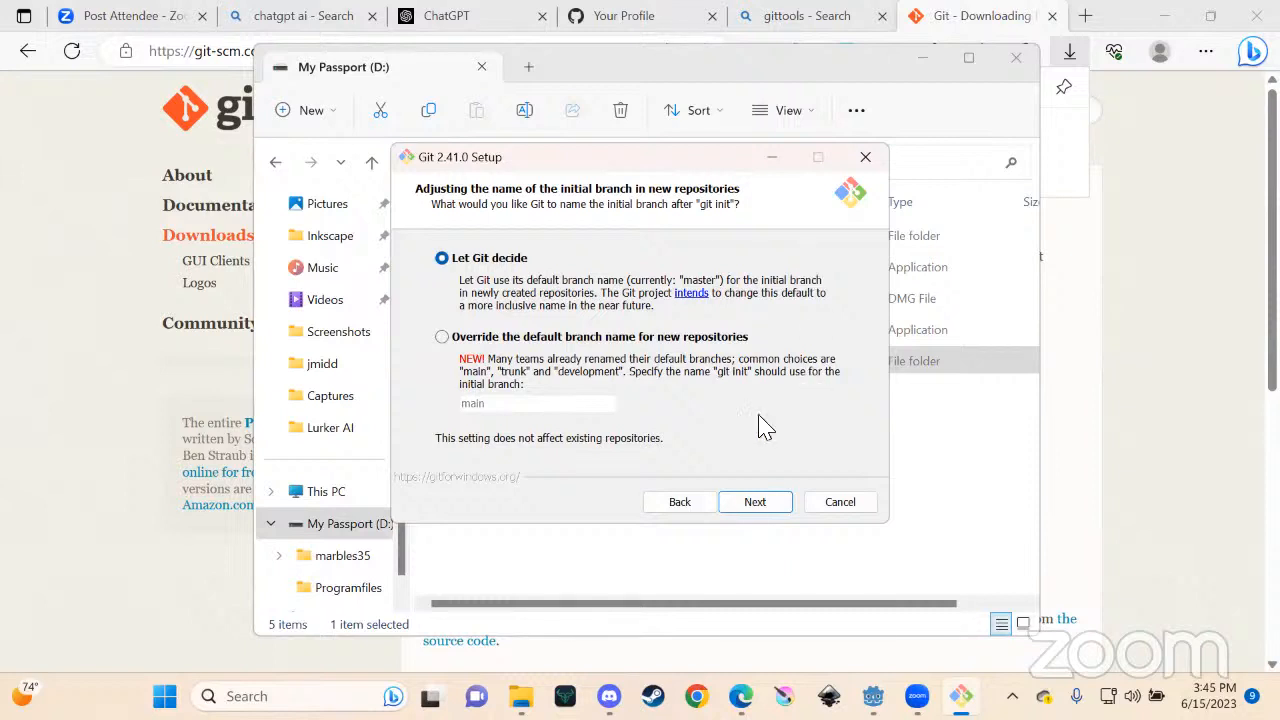
left_click(766, 512)
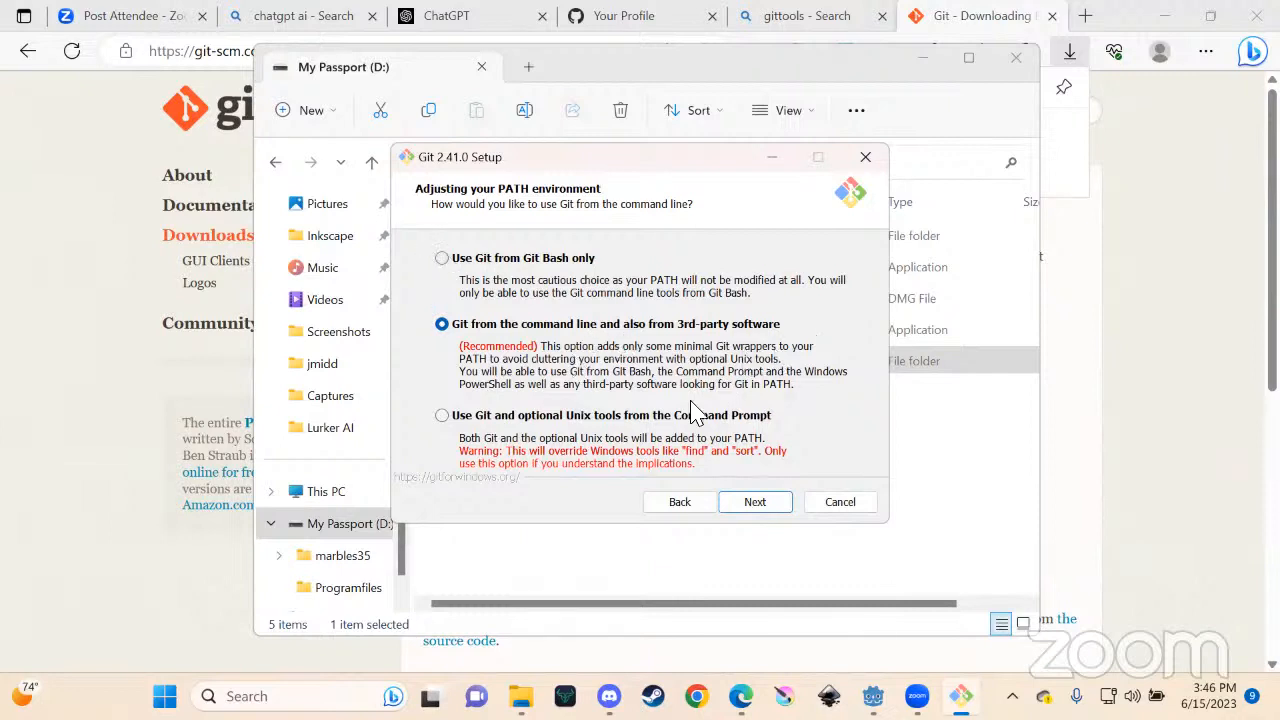
left_click(755, 502)
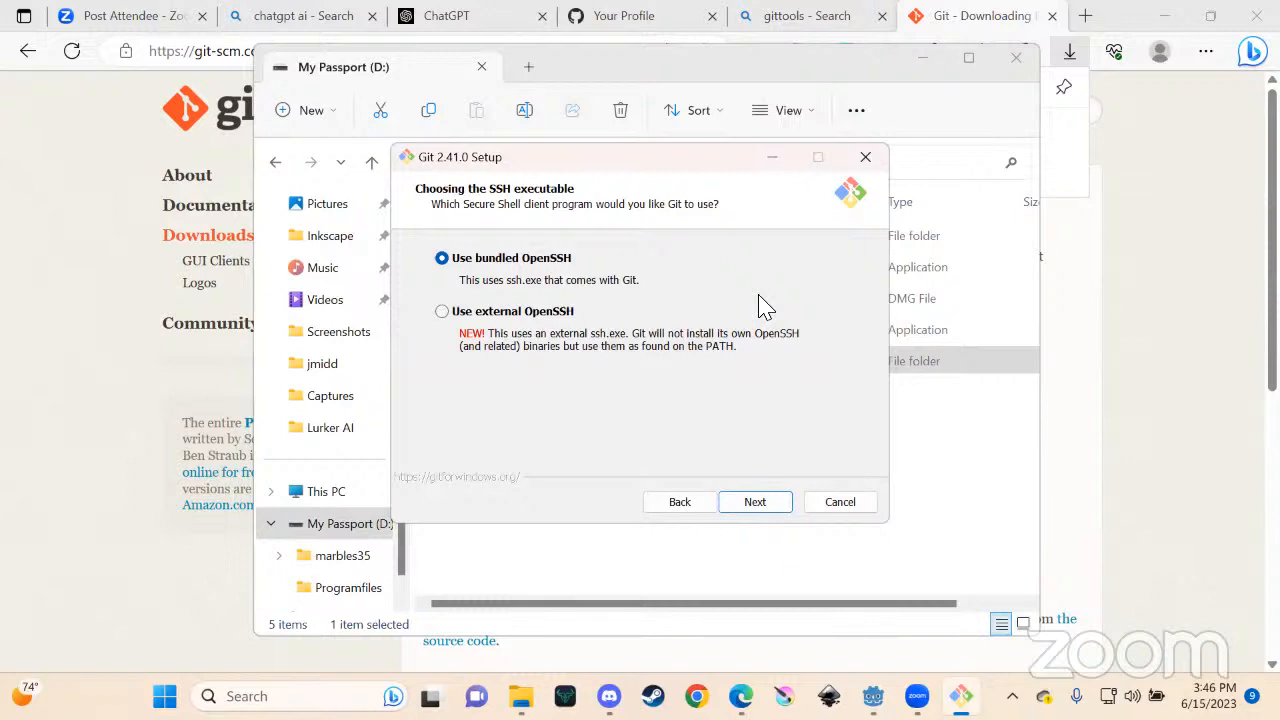
- Accept bundled OpenSSH, the OpenSSL library, Windows-style checkout with Unix-style commit line endings, and MinTTY as the terminal emulator
left_click(768, 504)
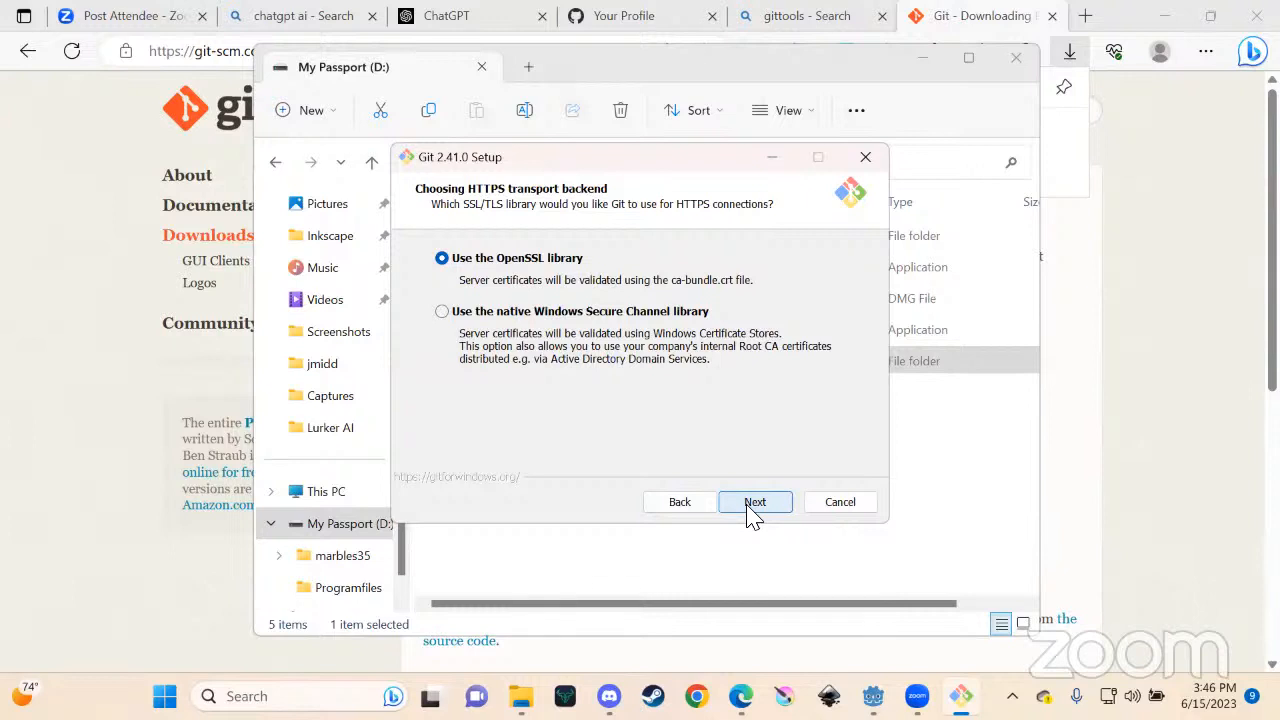
left_click(754, 503)
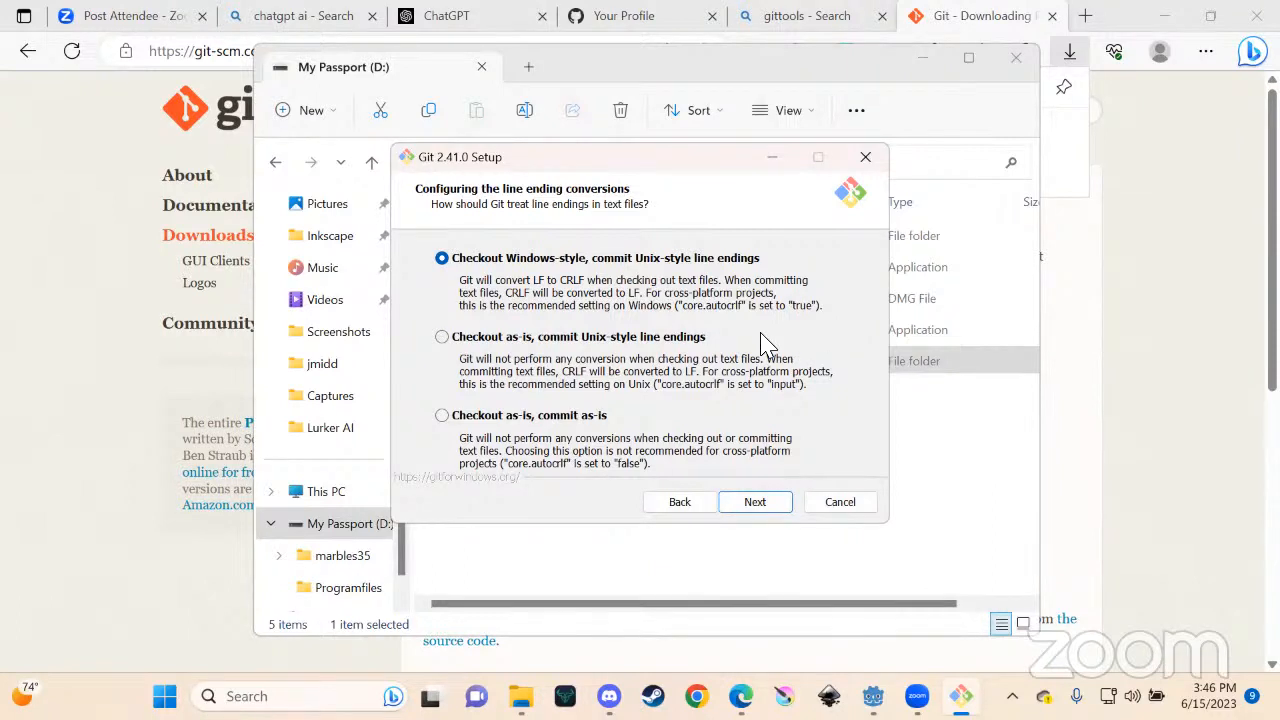
left_click(755, 502)
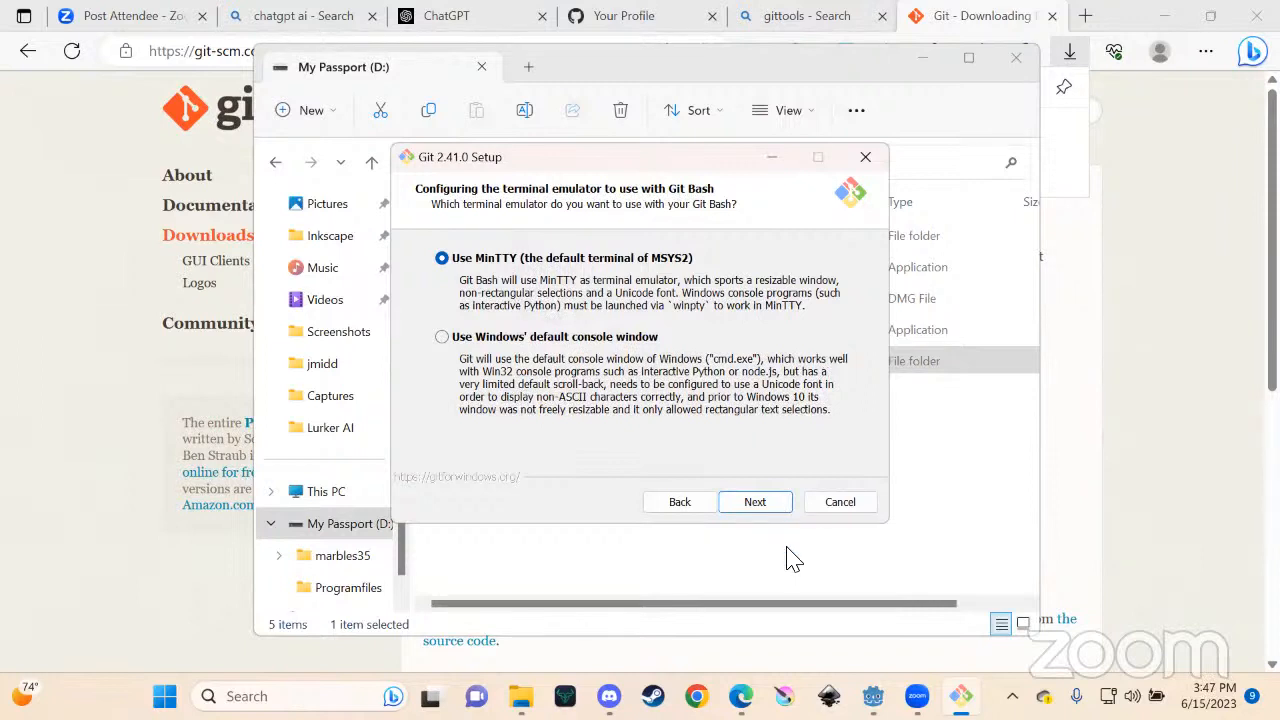
left_click(763, 515)
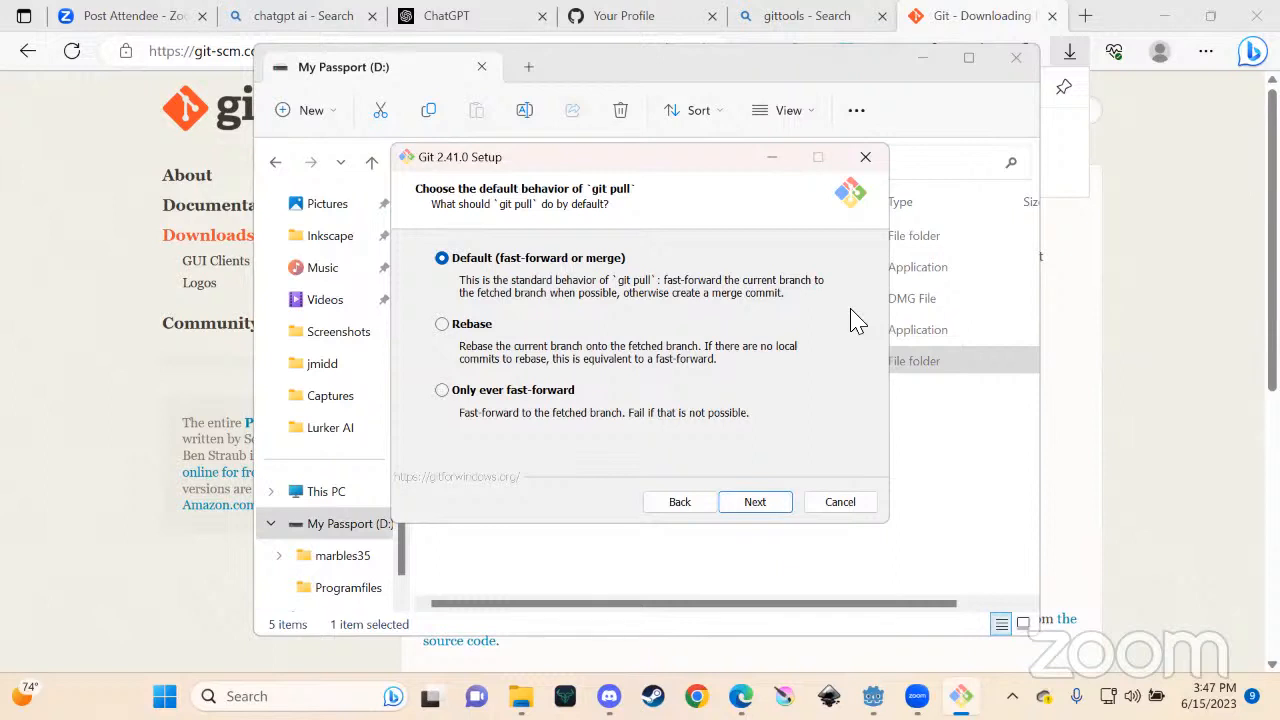
- Accept fast-forward or merge pulls, Git Credential Manager and file system caching, and install Git with both experimental options disabled
left_click(786, 505)
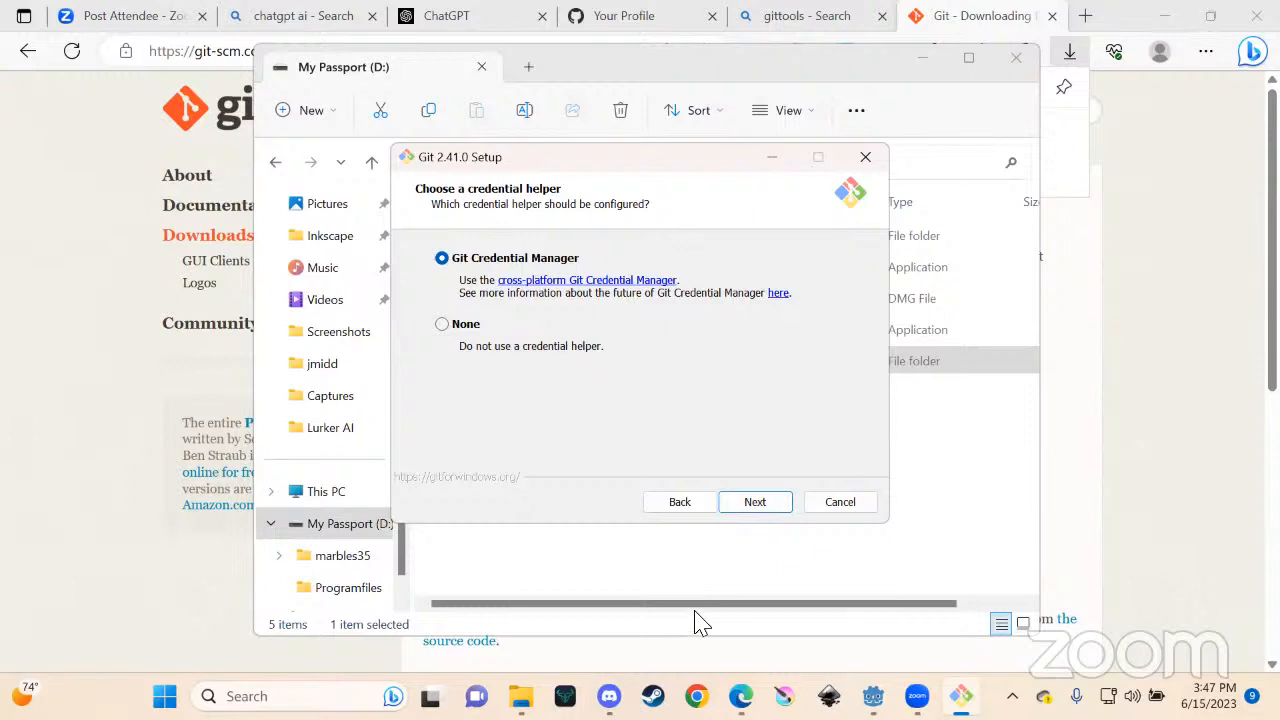
left_click(766, 504)
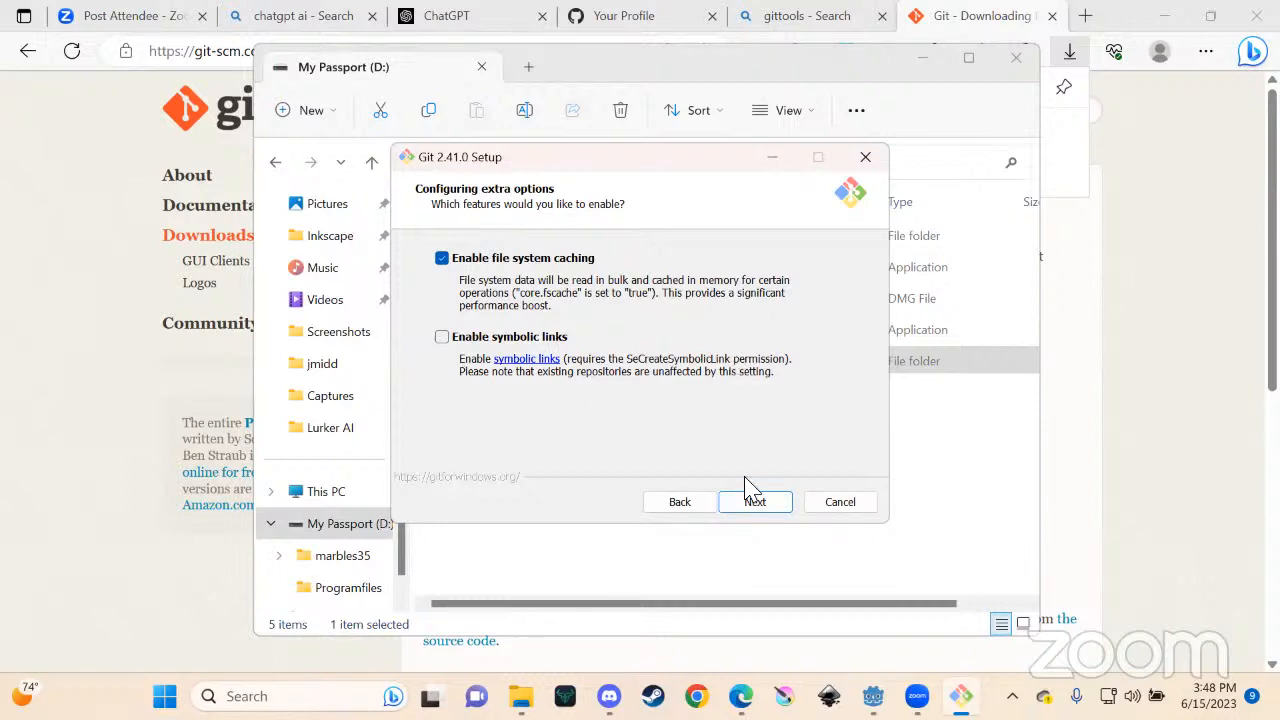
left_click(756, 508)
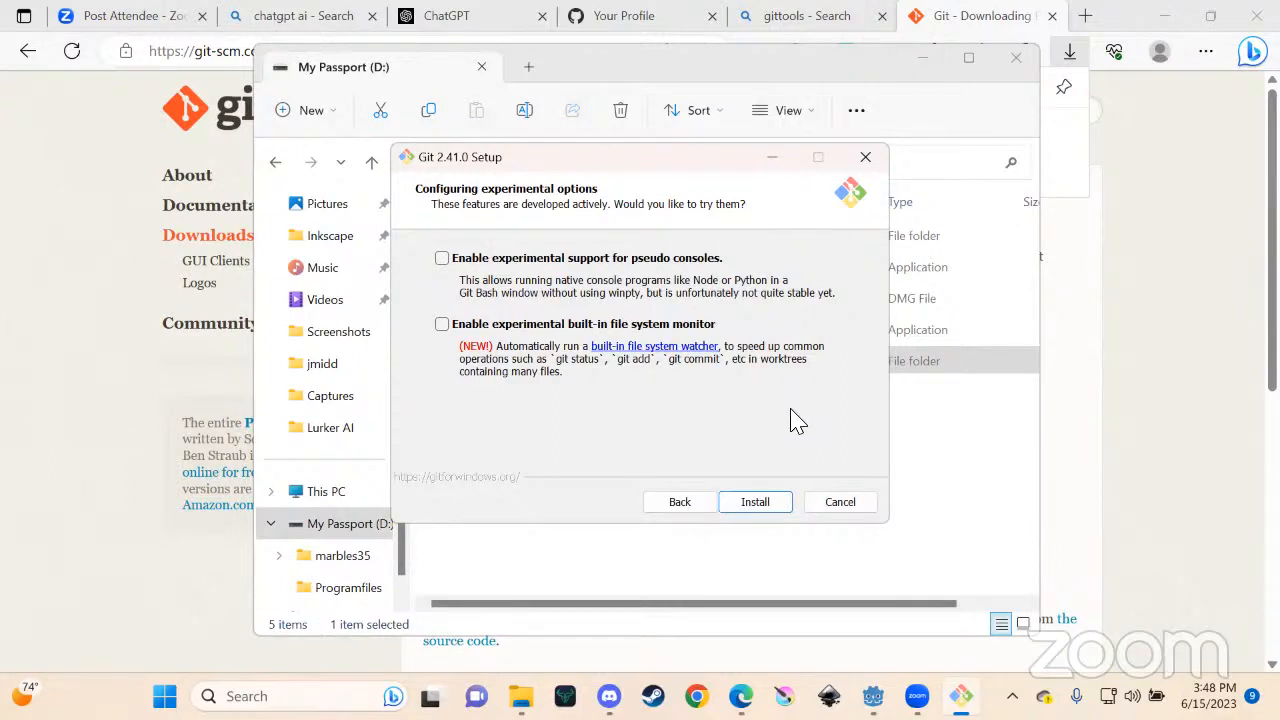
left_click(757, 506)
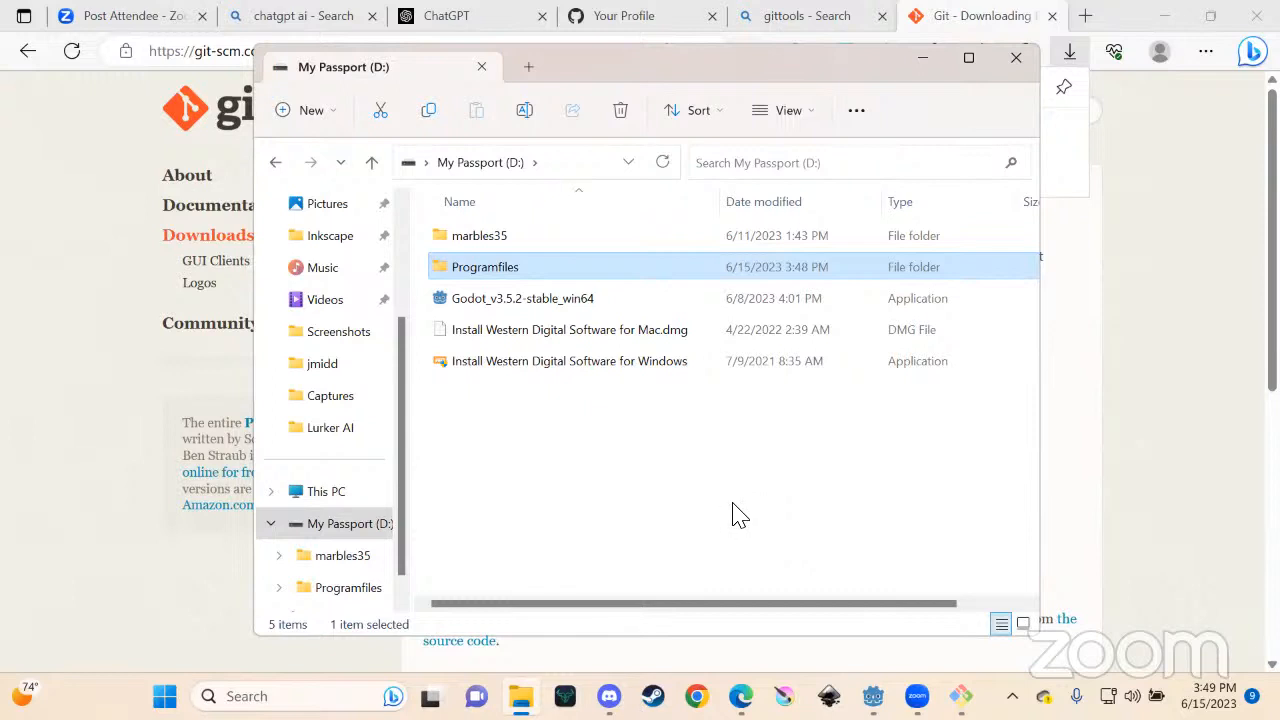
- Open the Git folder inside Programfiles on My Passport (D:) and look through the installed files
right_click(790, 460)
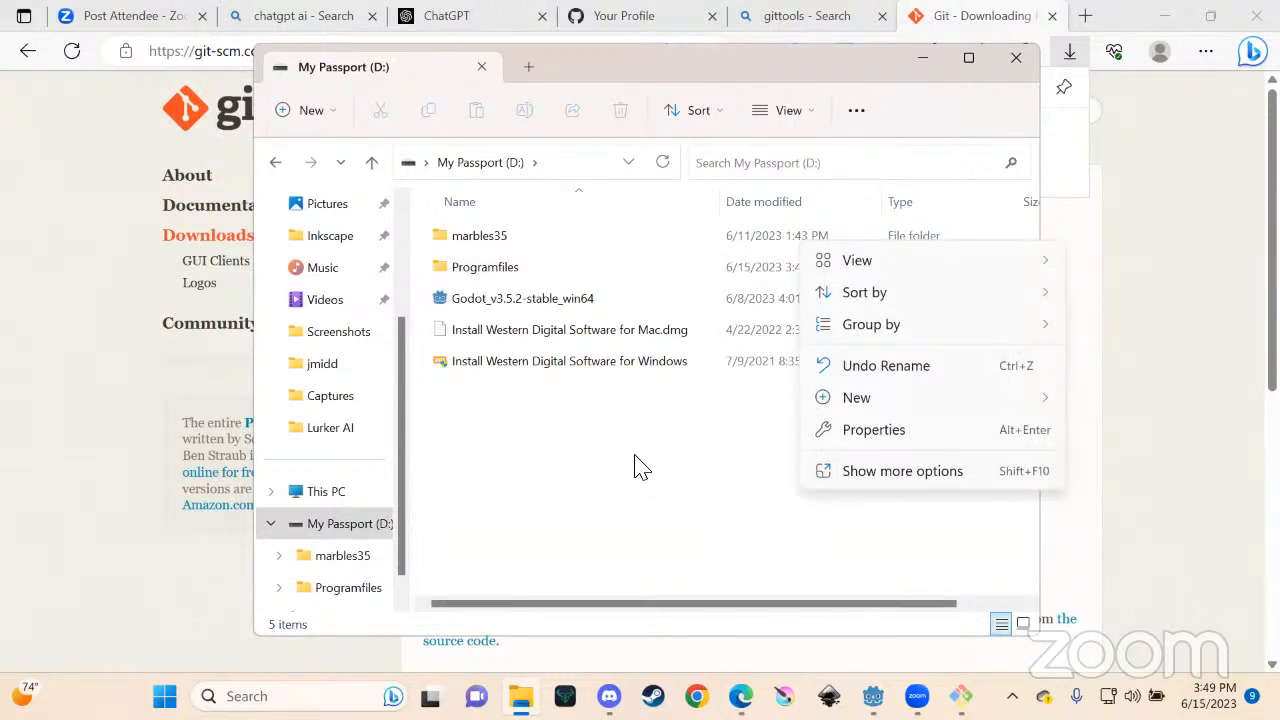
double_click(505, 283)
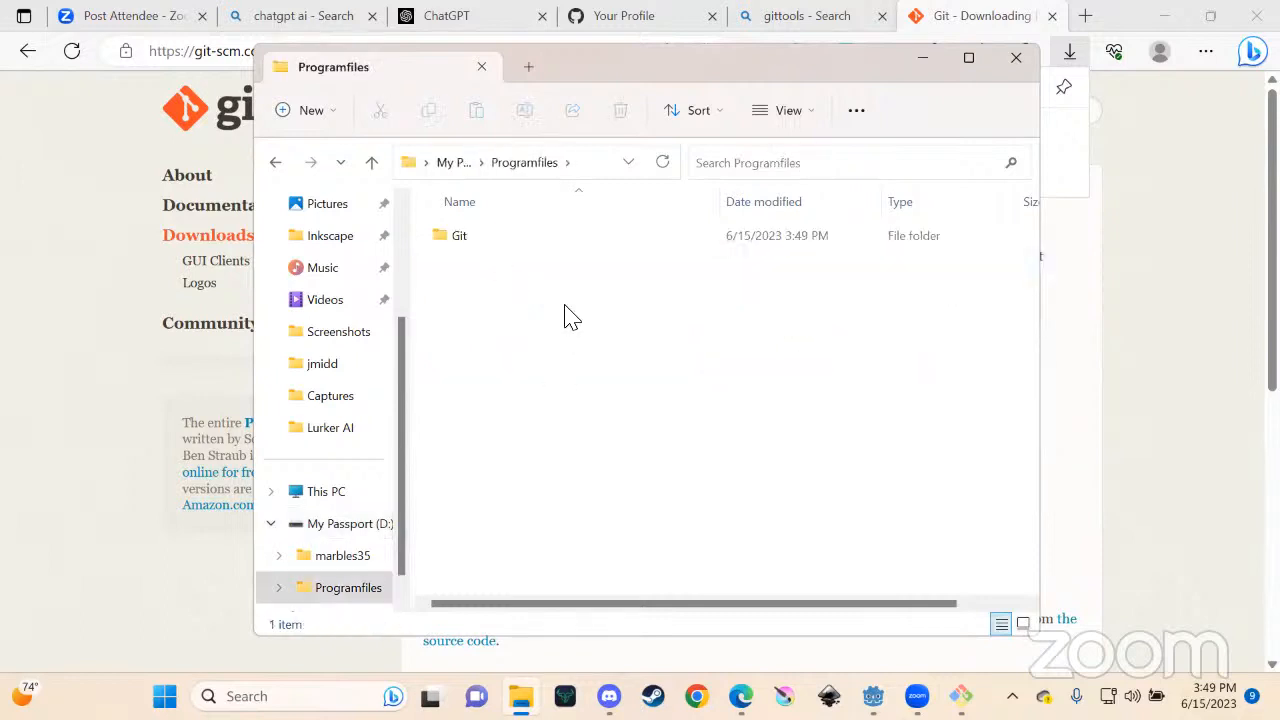
double_click(512, 243)
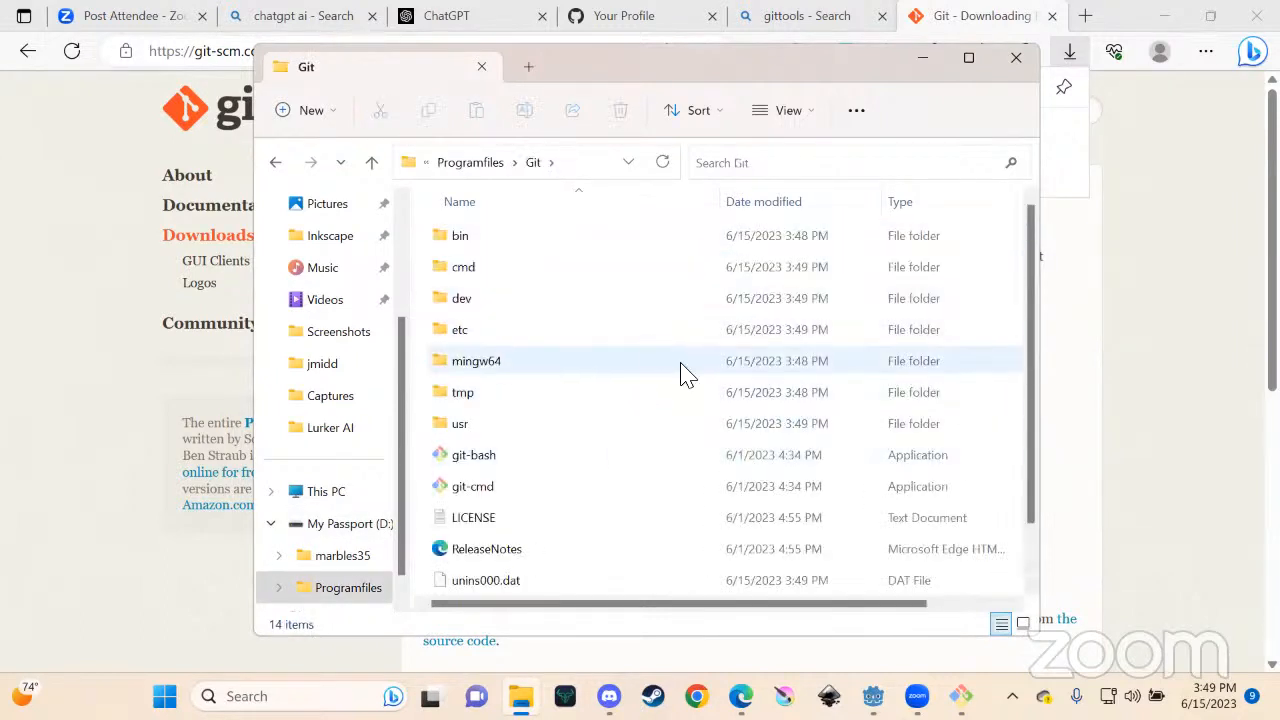
scroll(680, 371, "down", 1)
scroll(686, 374, "up", 1)
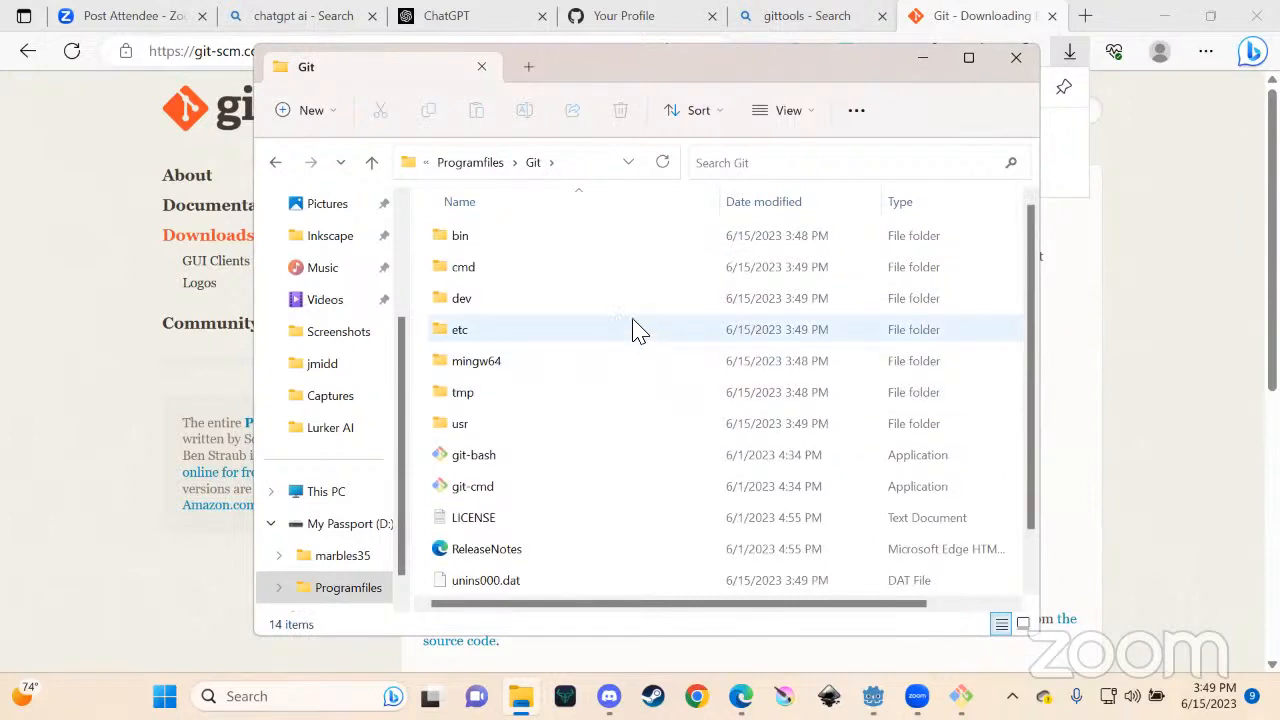
scroll(634, 335, "down", 1)
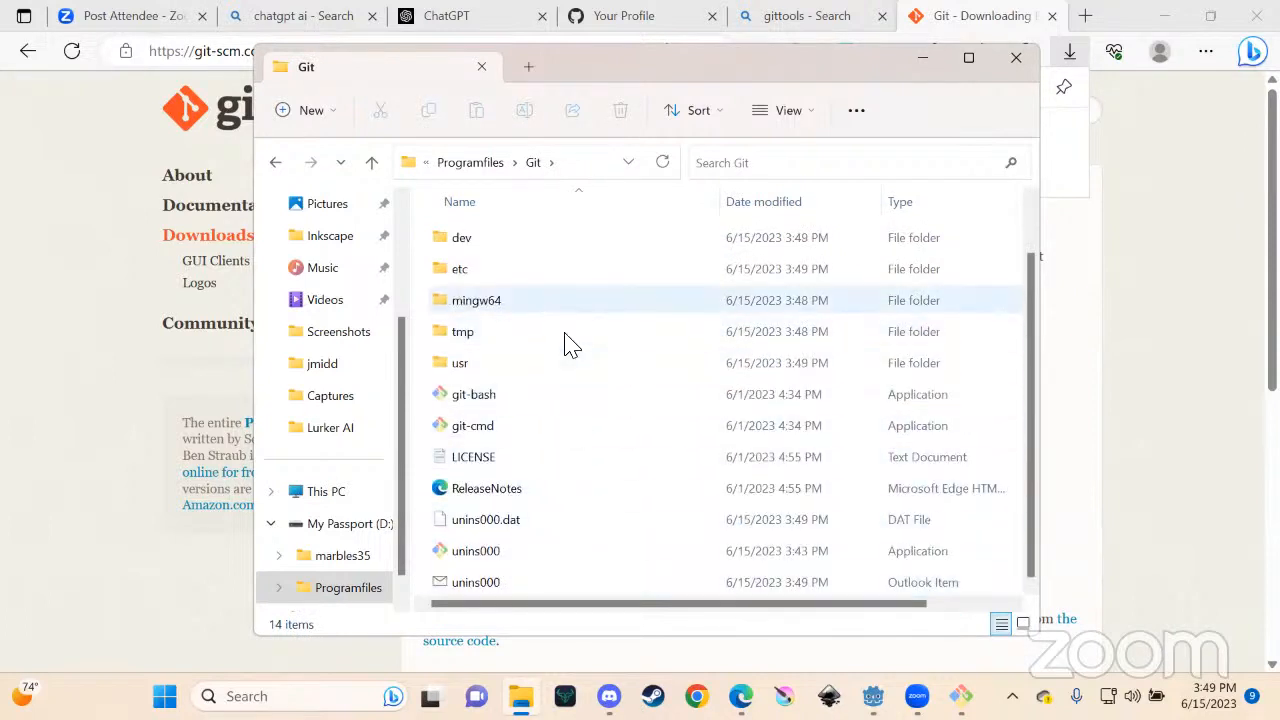
scroll(540, 270, "up", 1)
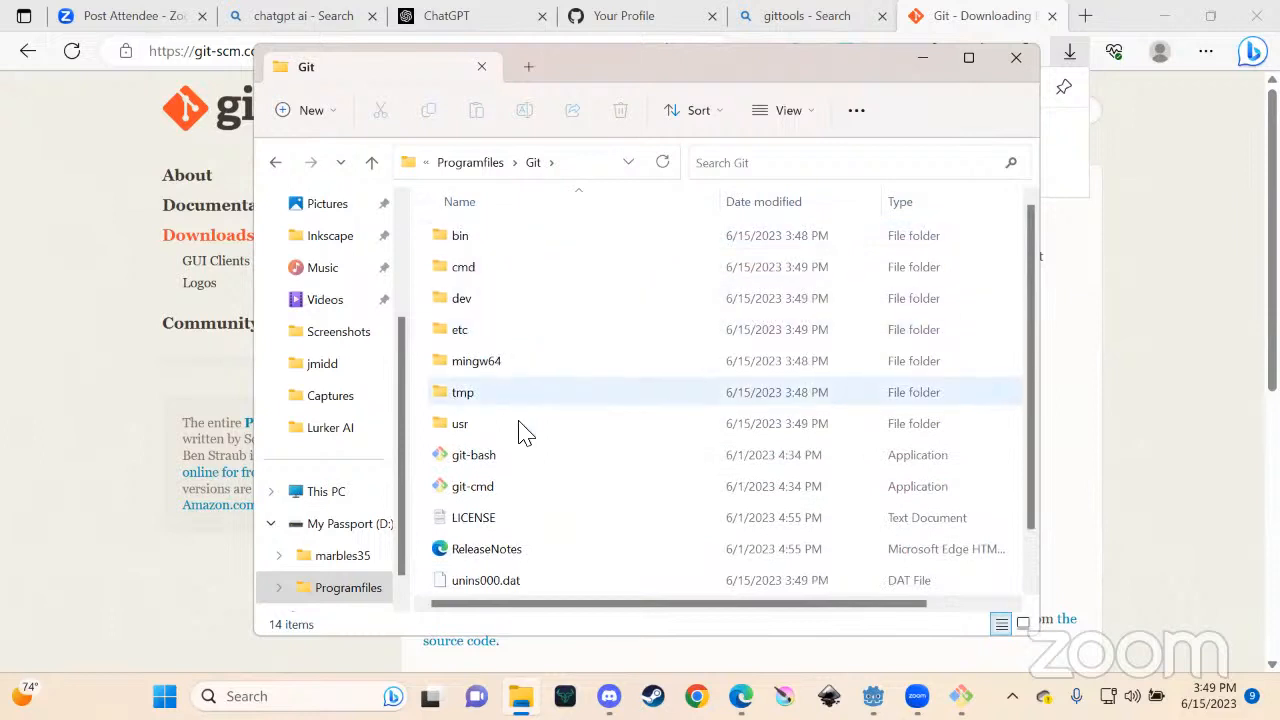
scroll(550, 420, "down", 1)
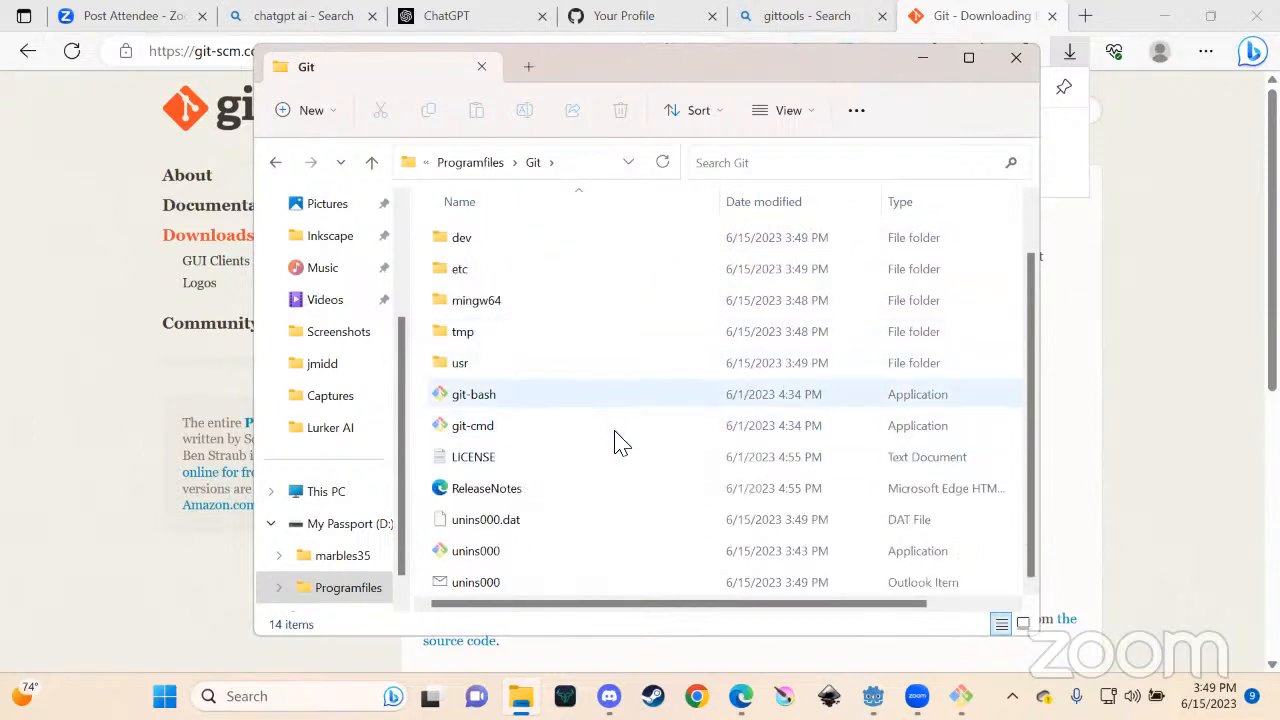
double_click(502, 401)
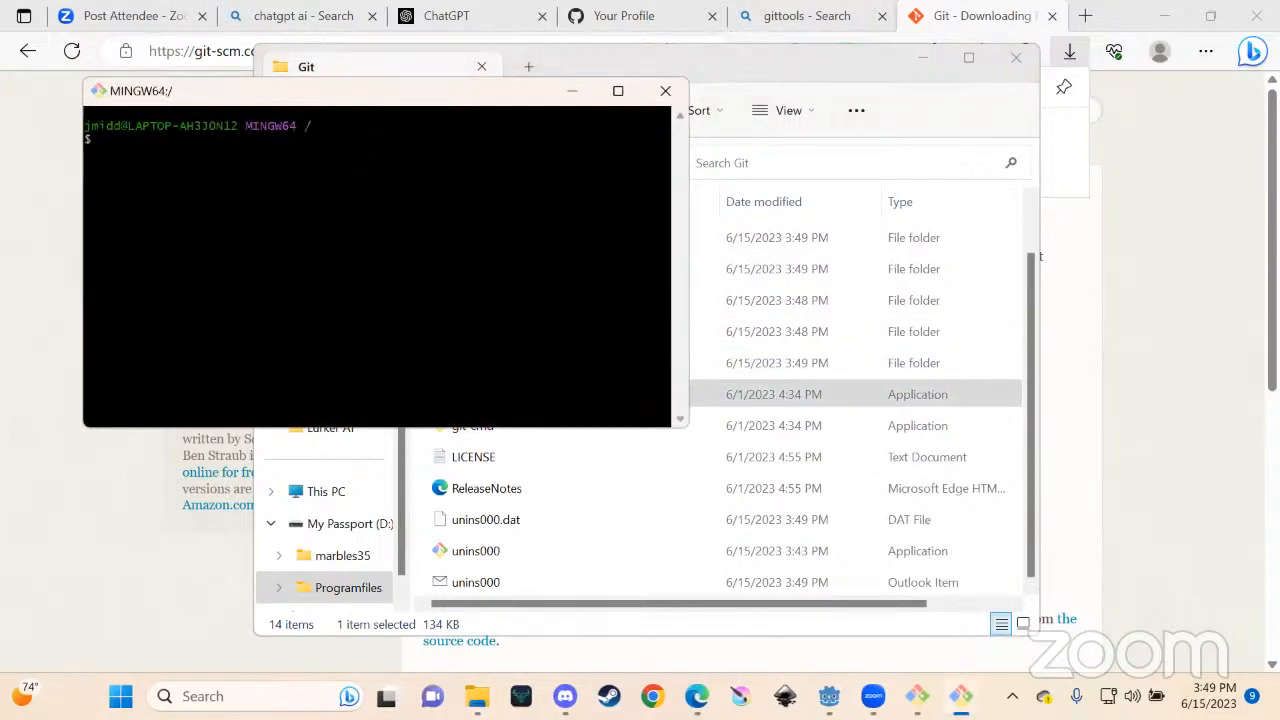
type("x")
key("BackSpace")
left_click(665, 91)
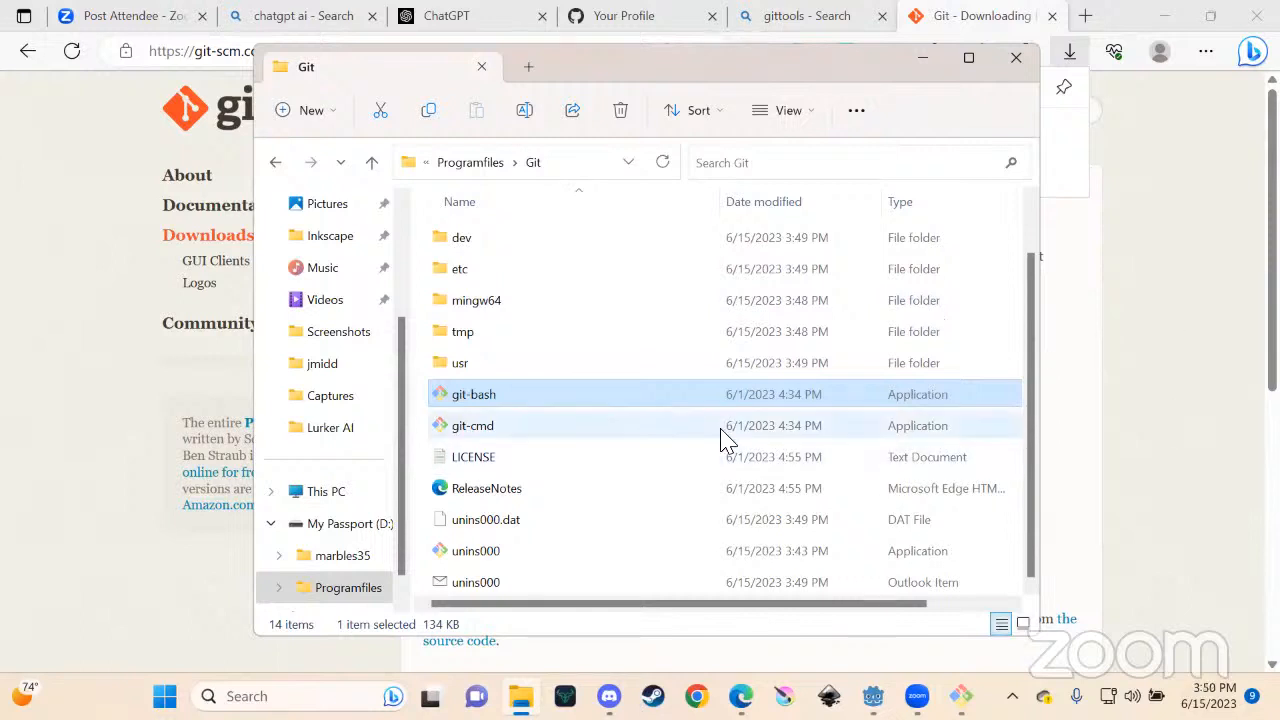
- Check the contents of Git's bin folder and return to the Git folder
scroll(620, 346, "up", 1)
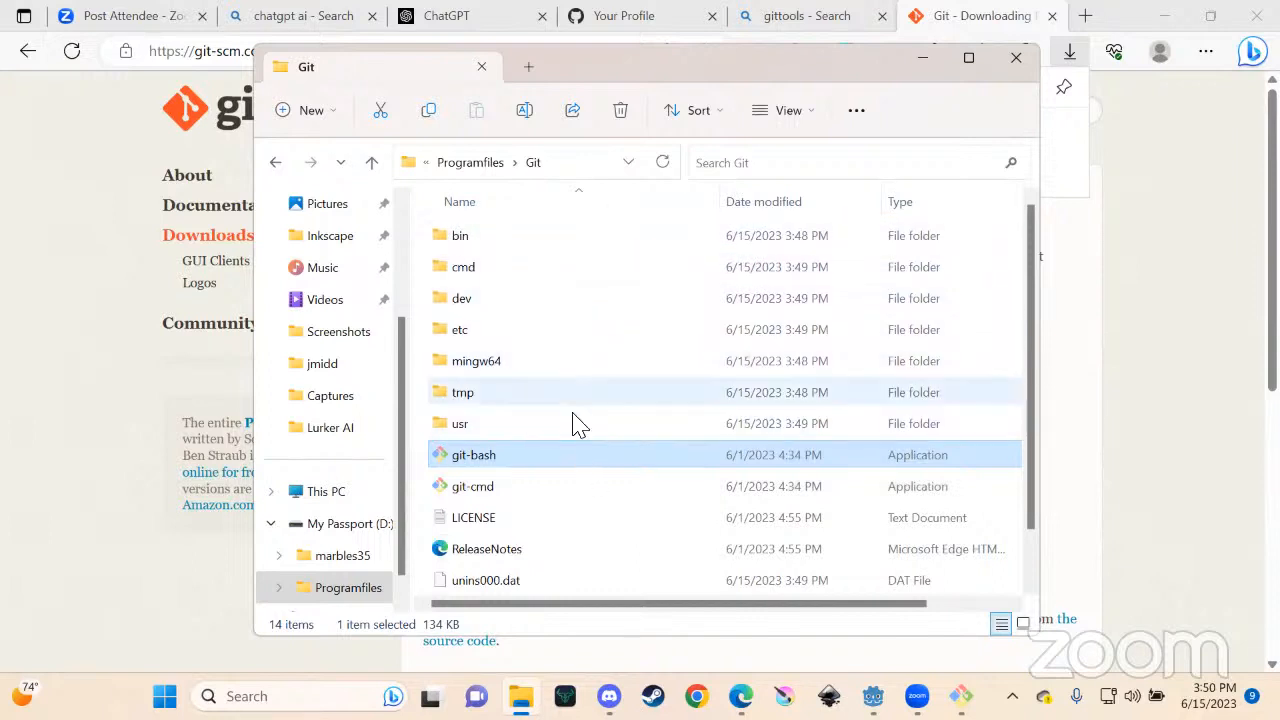
double_click(533, 252)
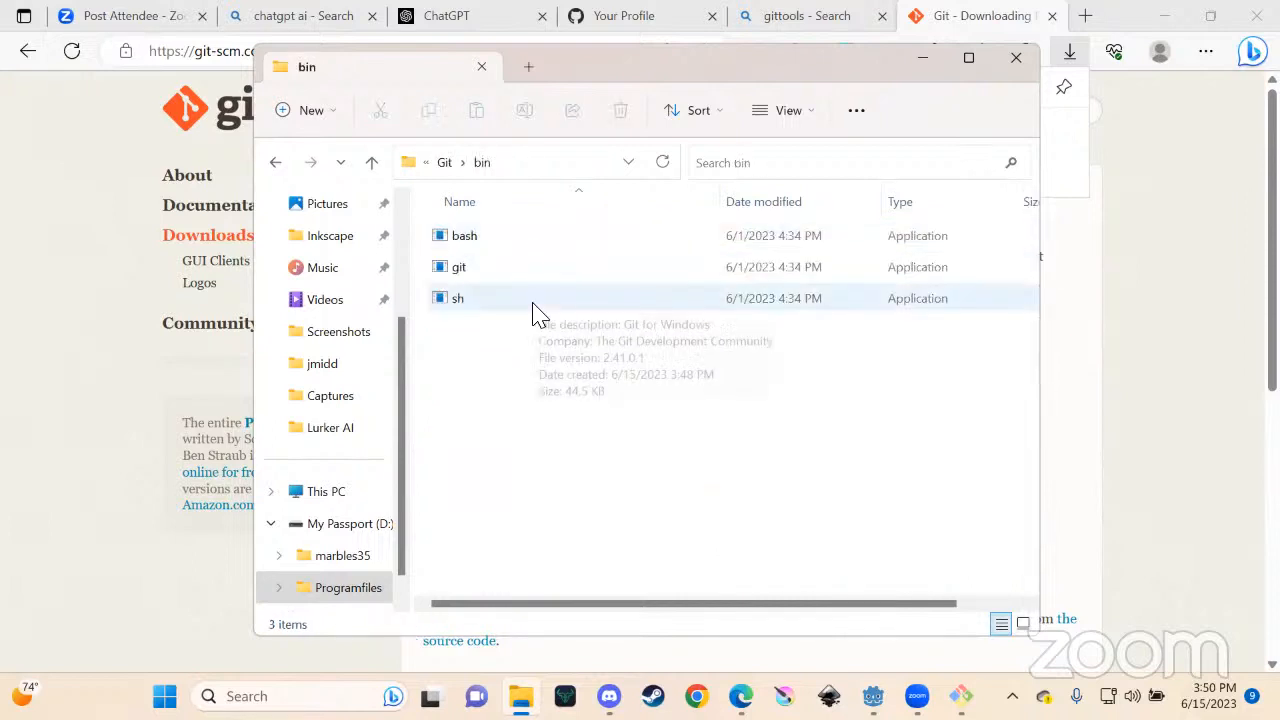
left_click(278, 165)
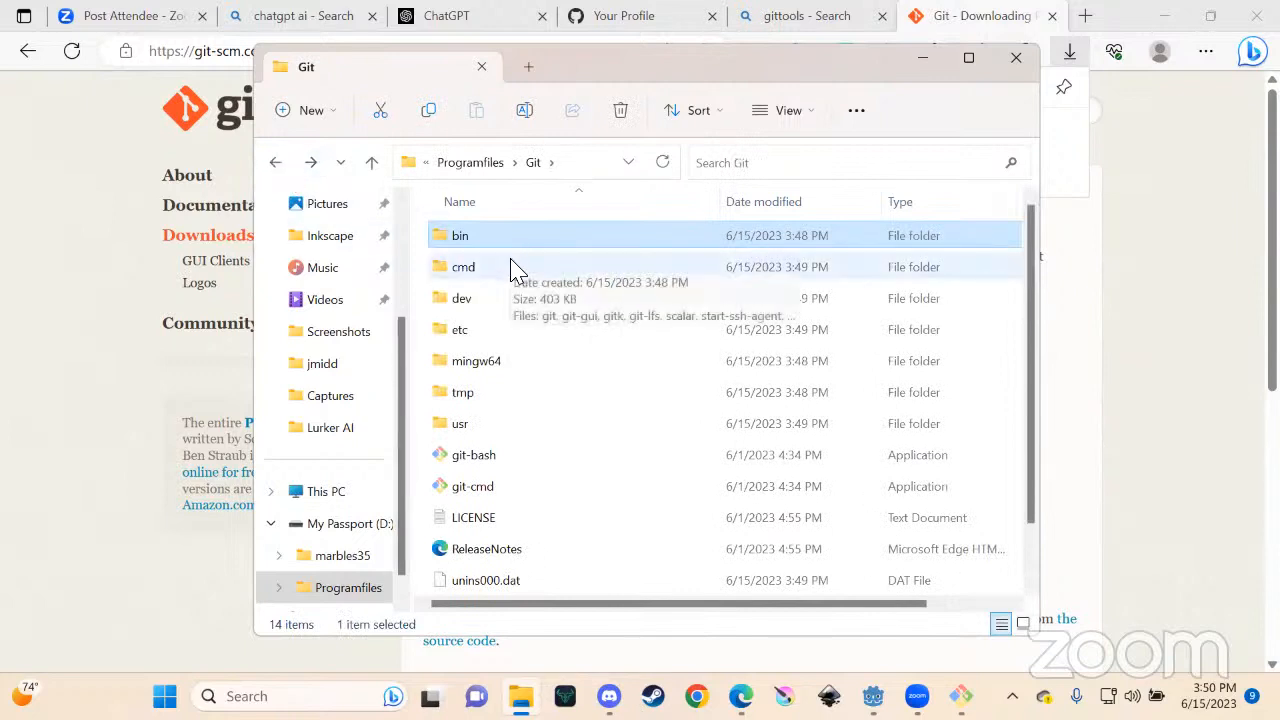
- Launch git-cmd from the Git folder and start the graphical interface with the command git gui
scroll(520, 355, "down", 1)
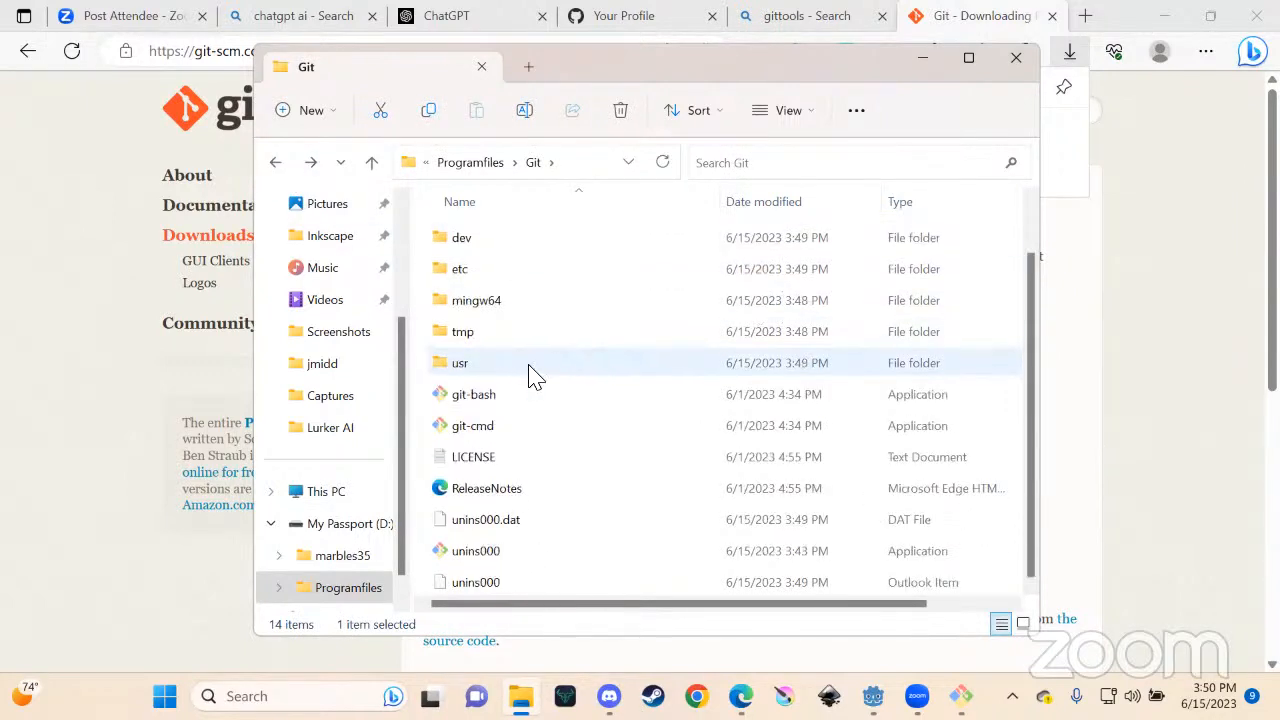
left_click(517, 436)
double_click(517, 437)
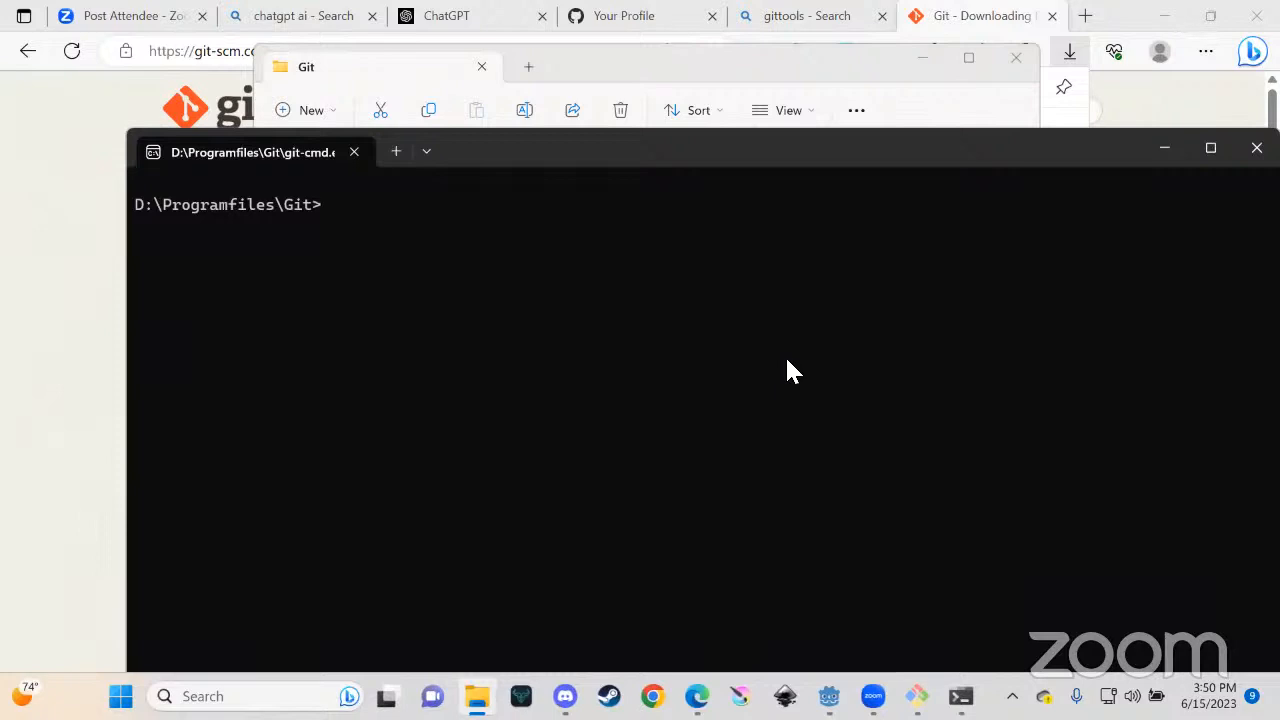
type("git guy")
key("BackSpace")
type("i")
key("Return")
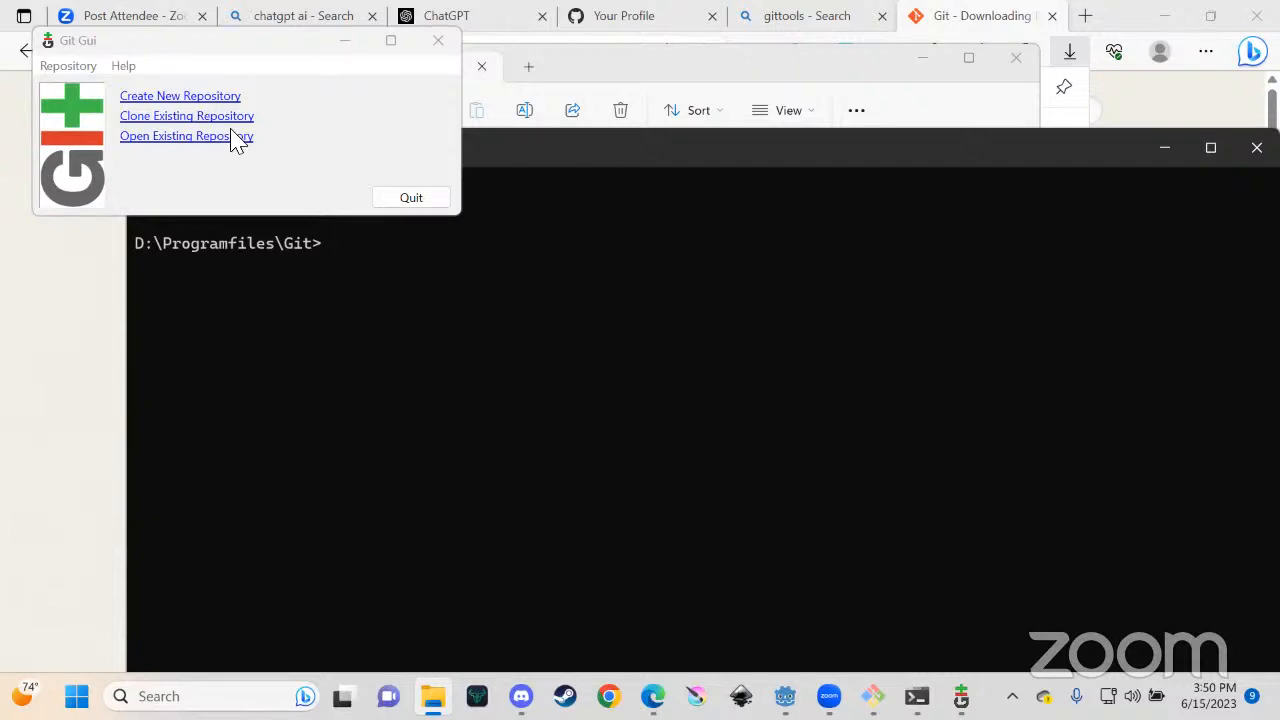
- Look at the help options offered by Git Gui
left_click(124, 66)
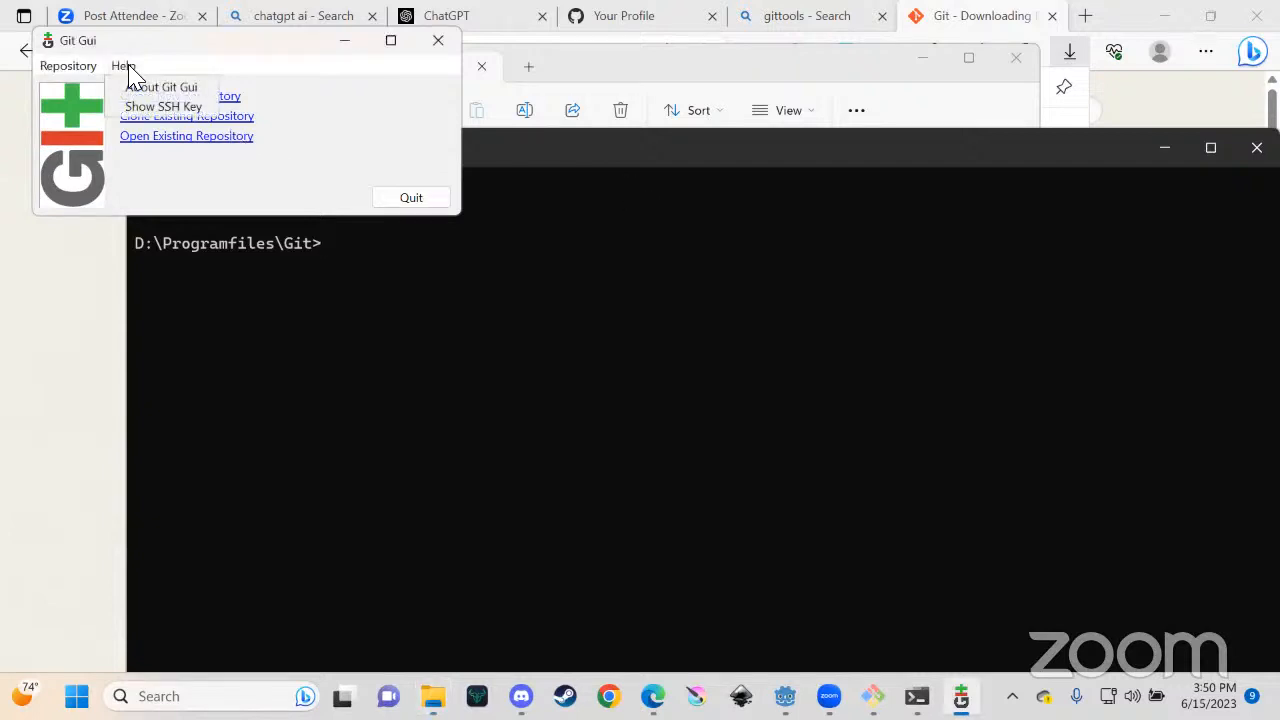